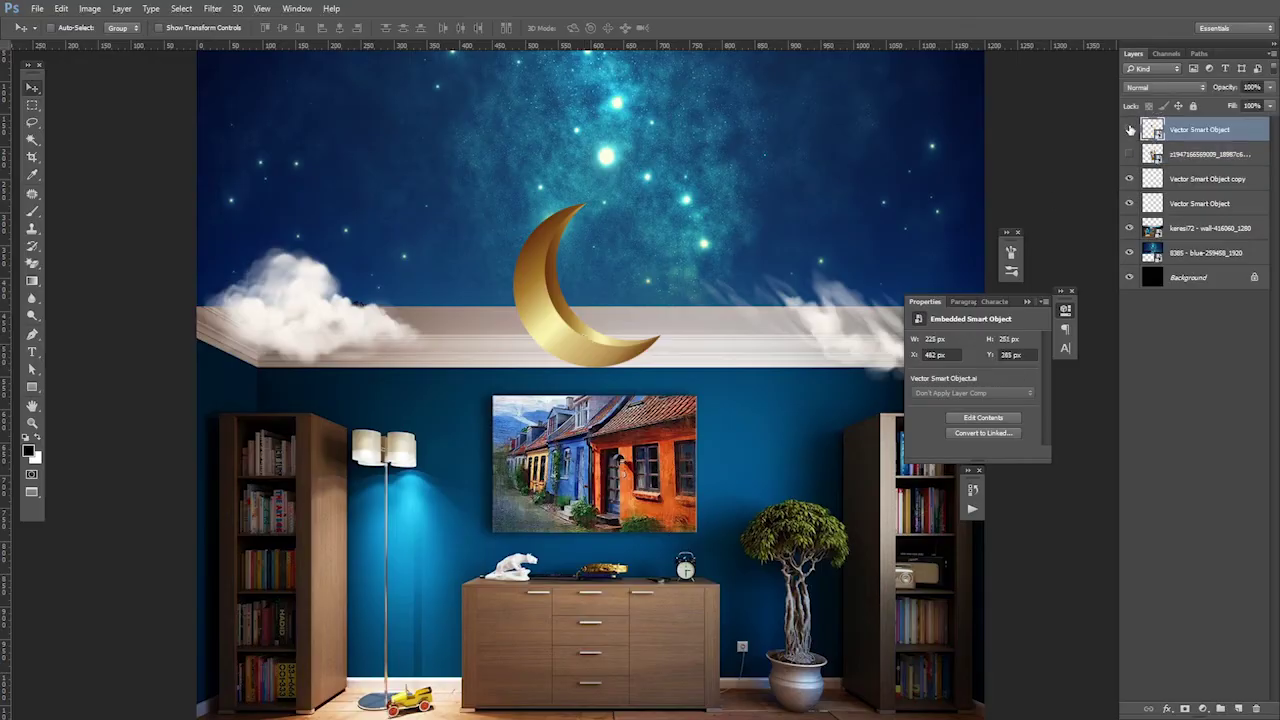
Step: Hide the moon layer and both cloud layers
click(1131, 130)
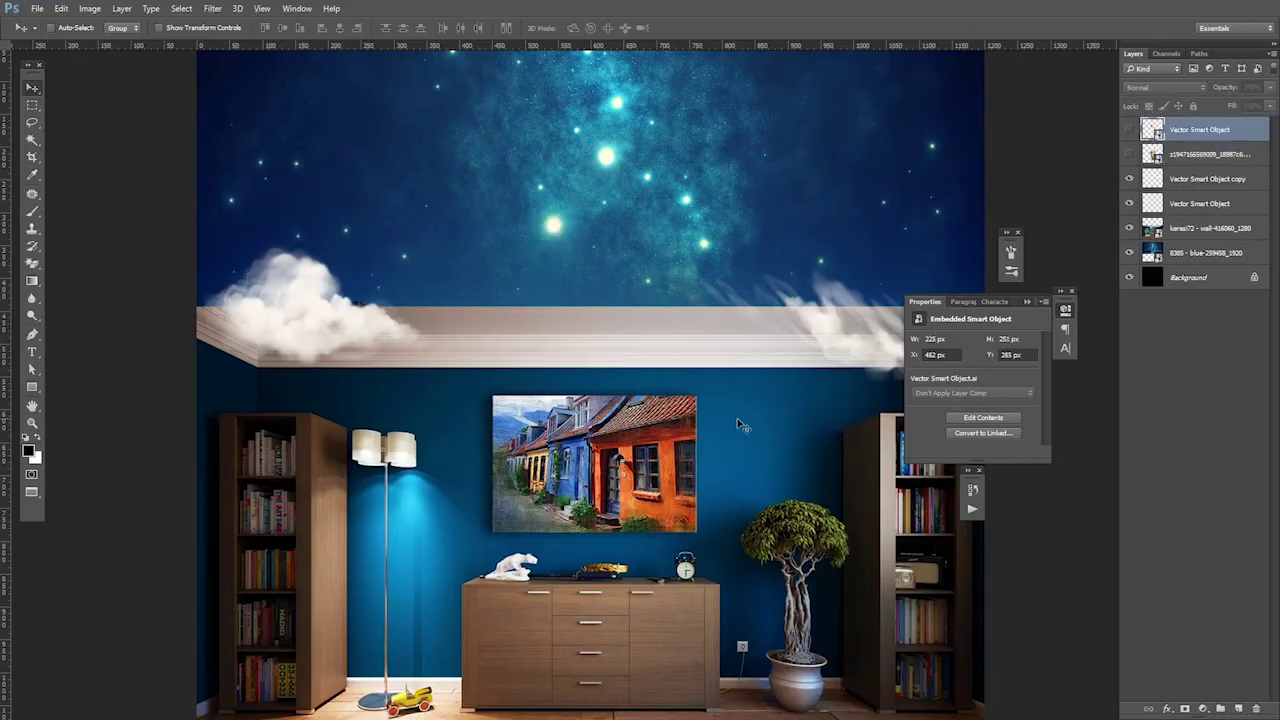
click(566, 320)
shift+click(846, 320)
drag(1131, 179, 1130, 204)
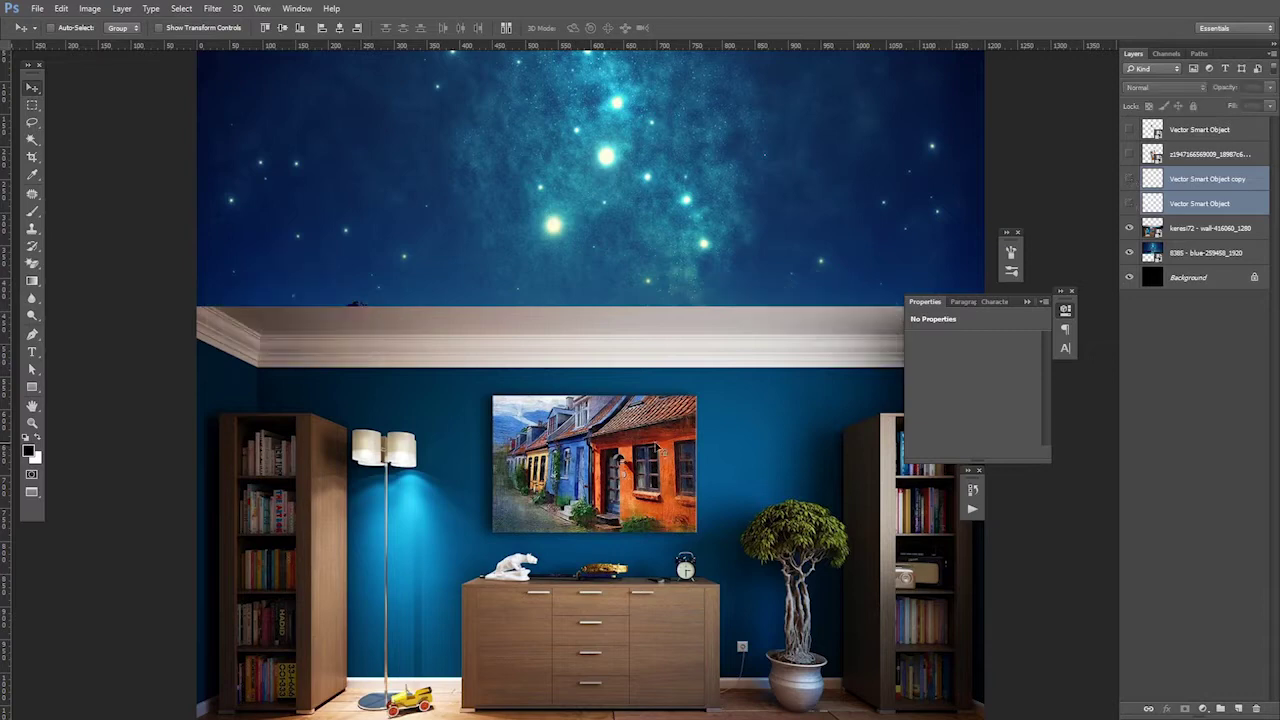
click(1028, 302)
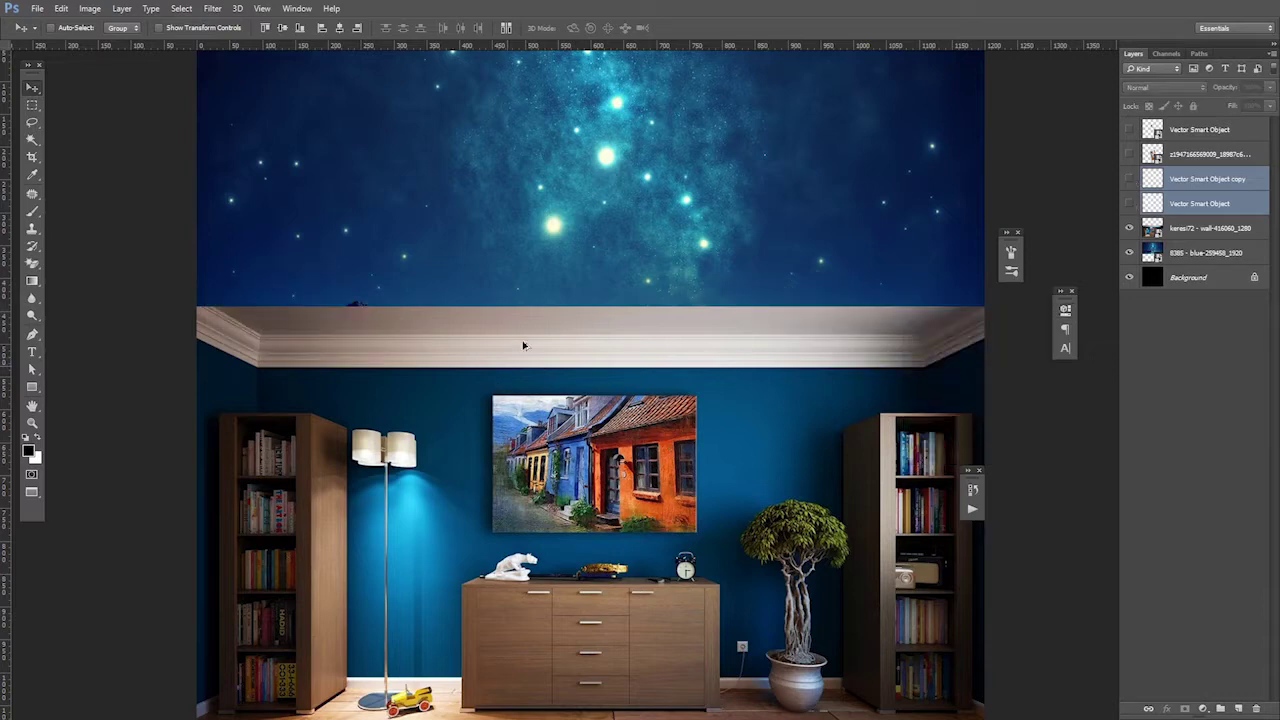
Step: Enlarge the room wall layer slightly so it fills the canvas width
click(527, 340)
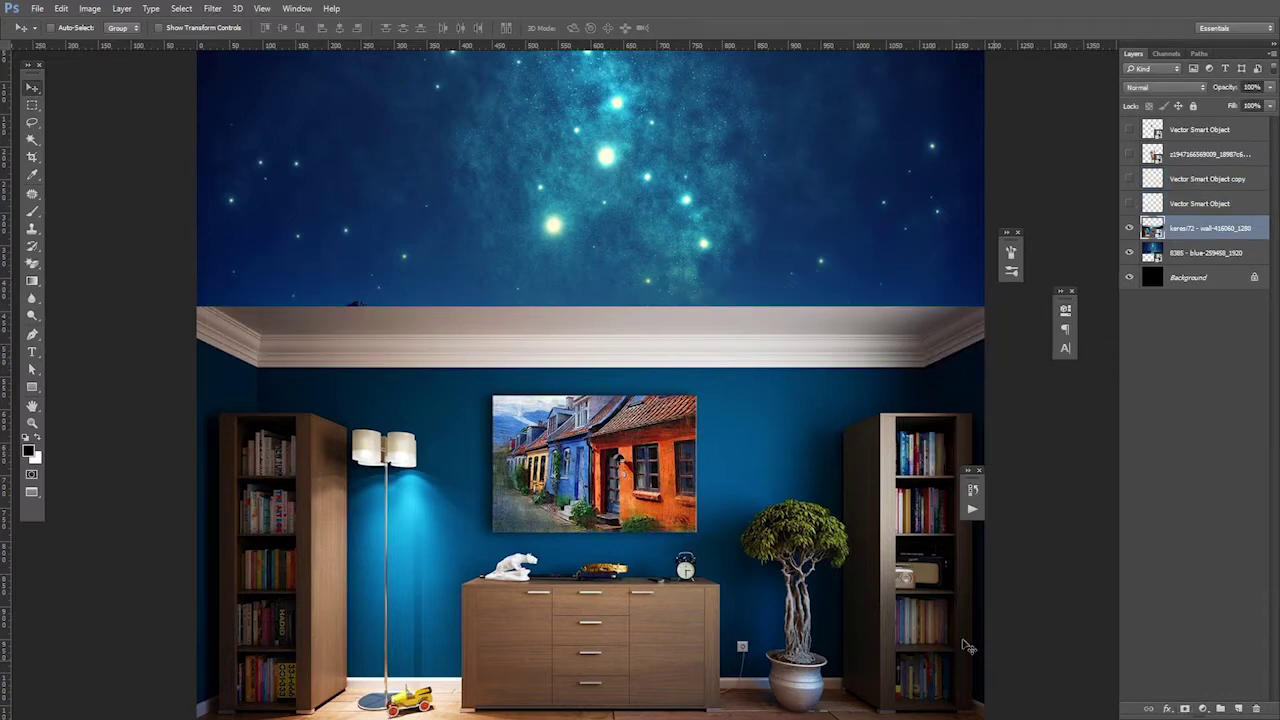
scroll(752, 487, down, 1)
key(ctrl+t)
drag(911, 669, 908, 668)
key(Return)
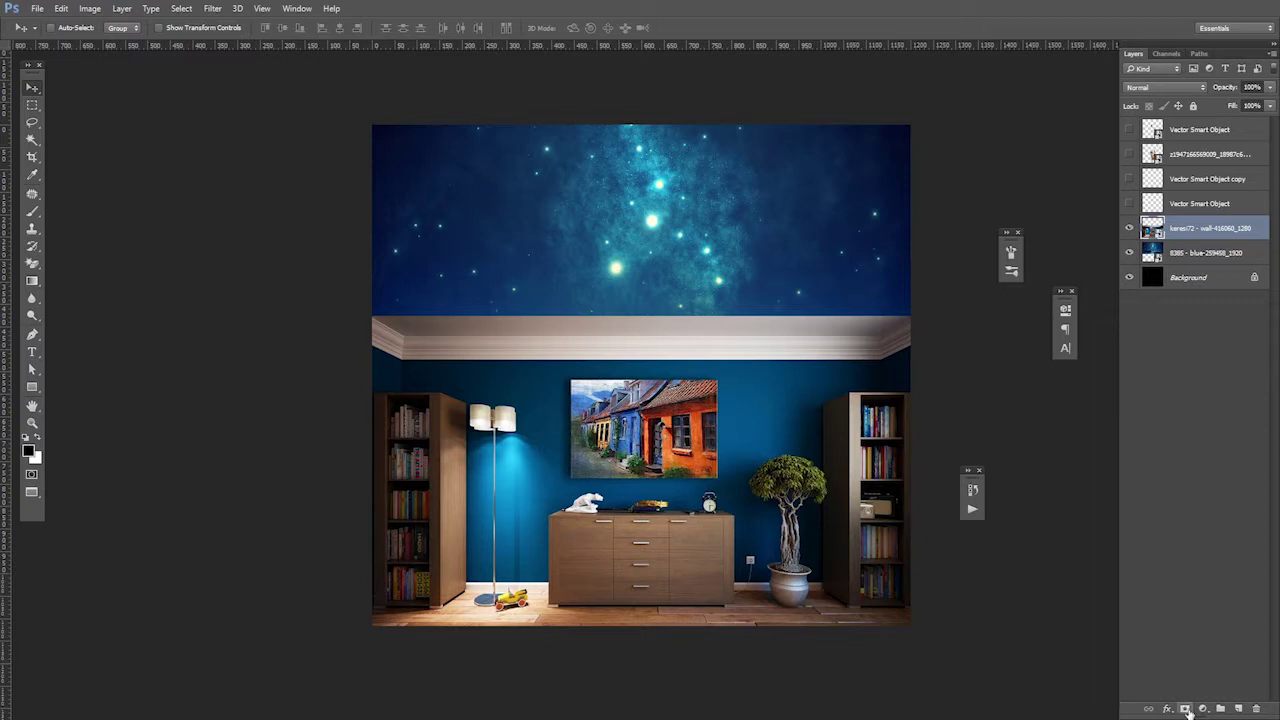
Step: Rasterize the room layer and give it a white layer mask
right_click(1146, 230)
right_click(1205, 230)
click(1158, 293)
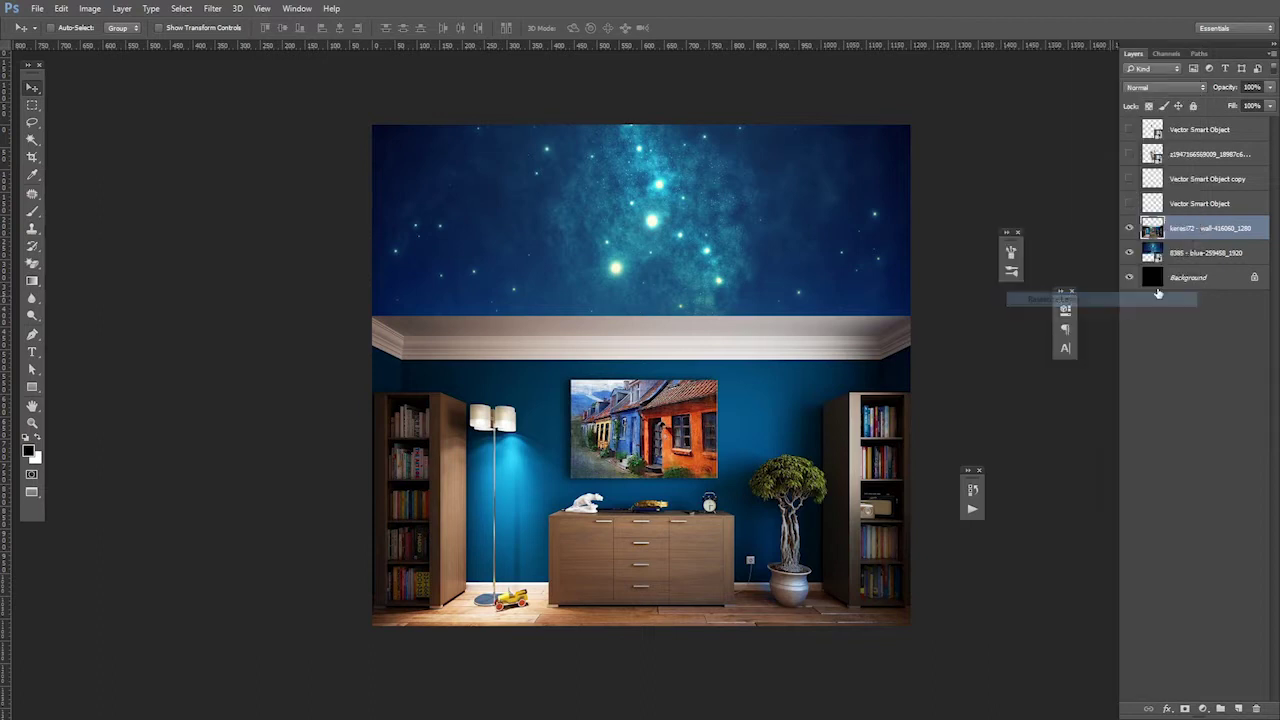
right_click(1190, 230)
click(1150, 298)
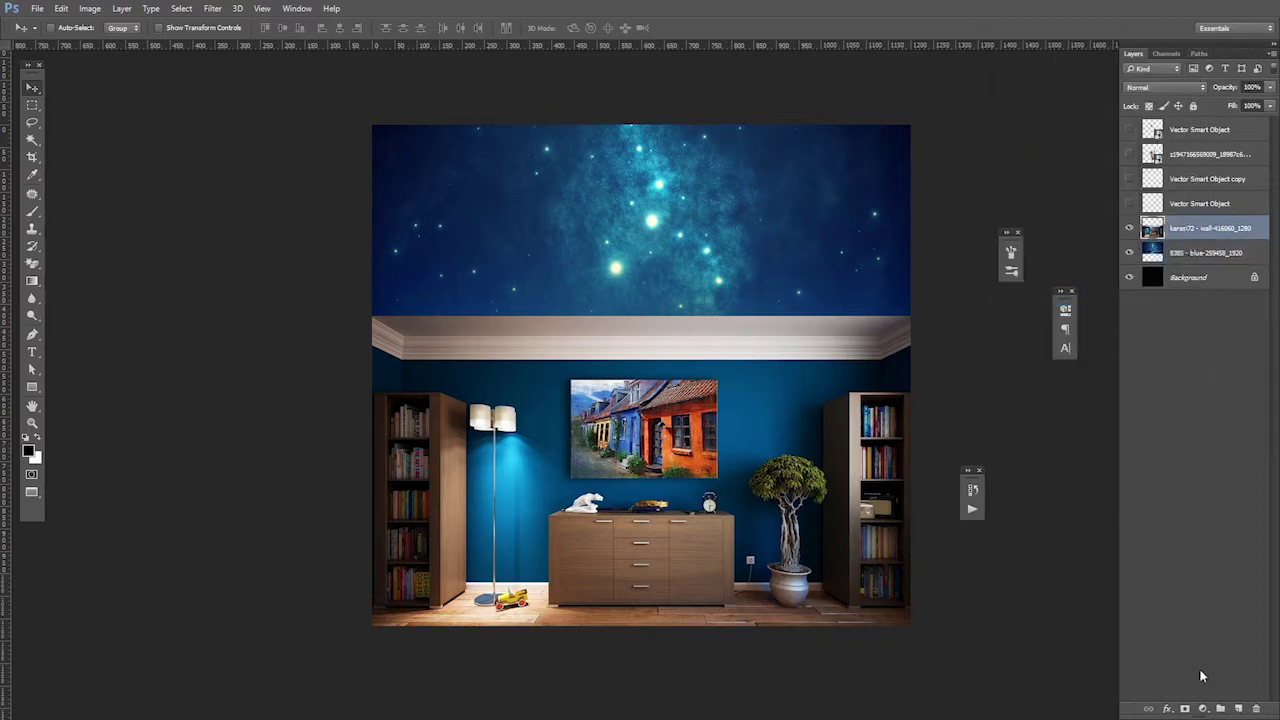
click(1185, 708)
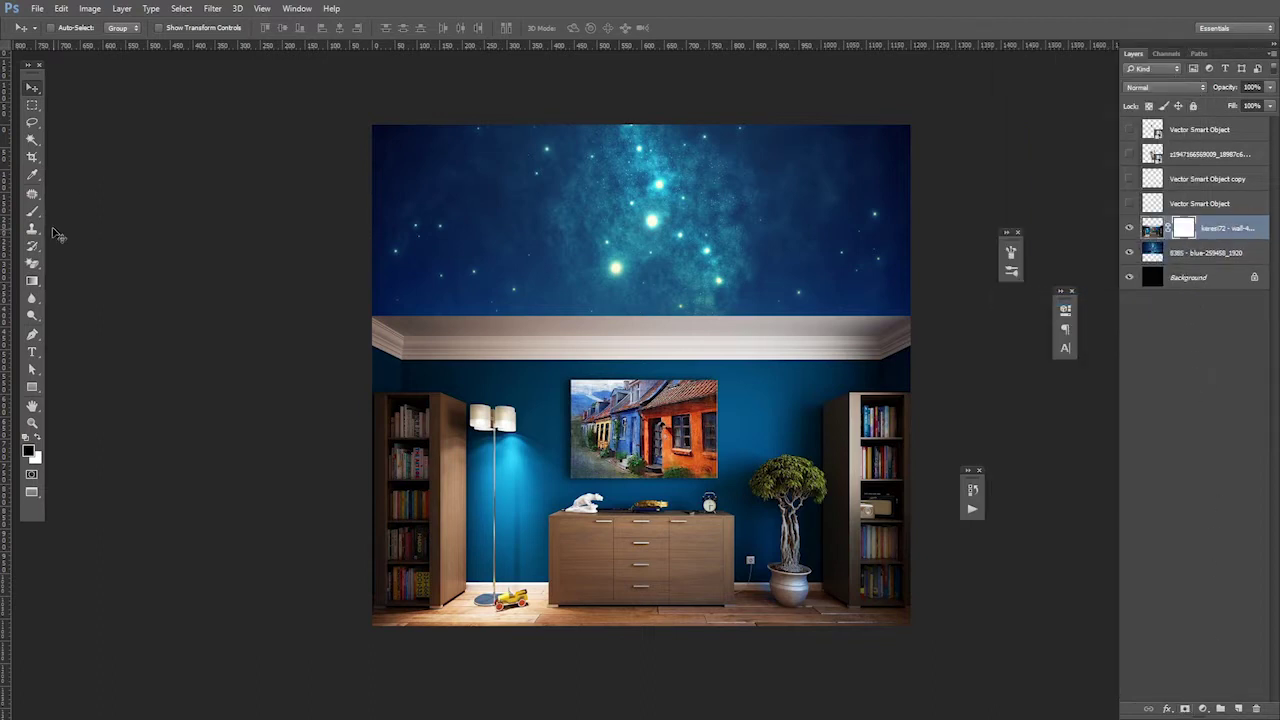
Step: Trace the ceiling strip above the moulding with the Pen and mask it out
click(32, 335)
key(ctrl+plus)
click(301, 309)
click(972, 337)
scroll(975, 338, up, 1)
click(1020, 302)
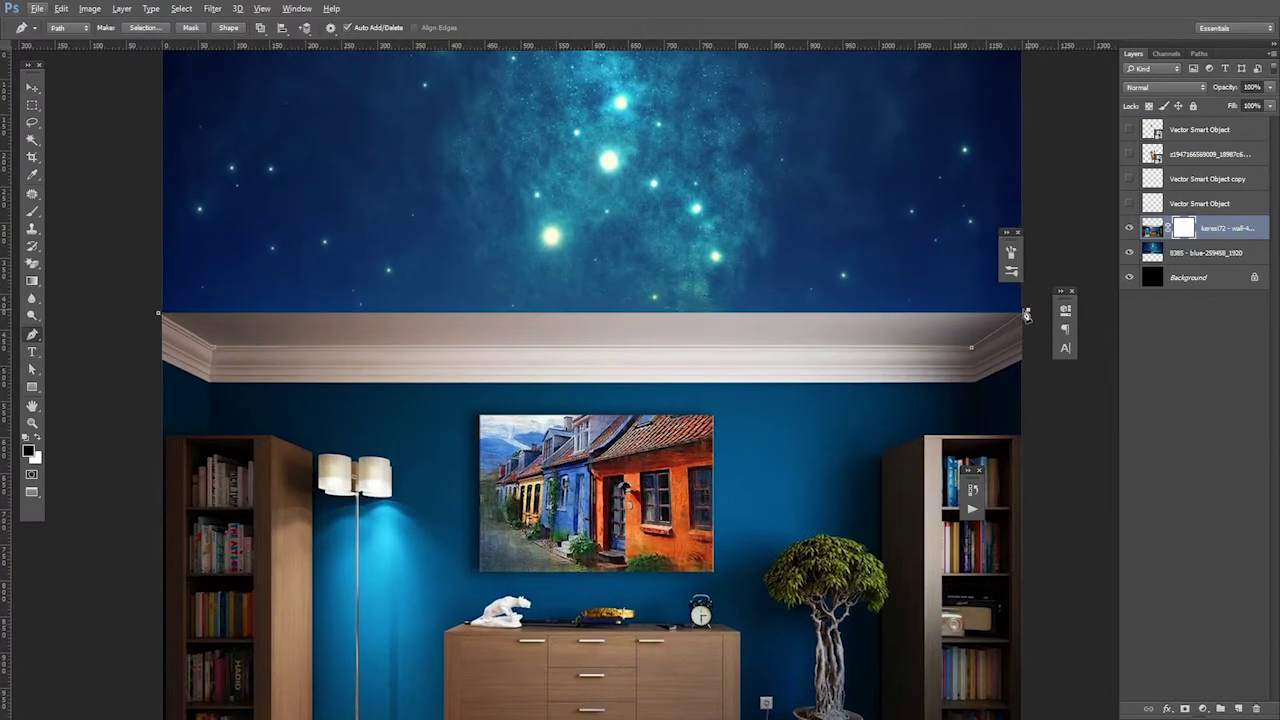
scroll(1020, 302, down, 1)
click(274, 298)
click(276, 312)
key(ctrl+Return)
key(Delete)
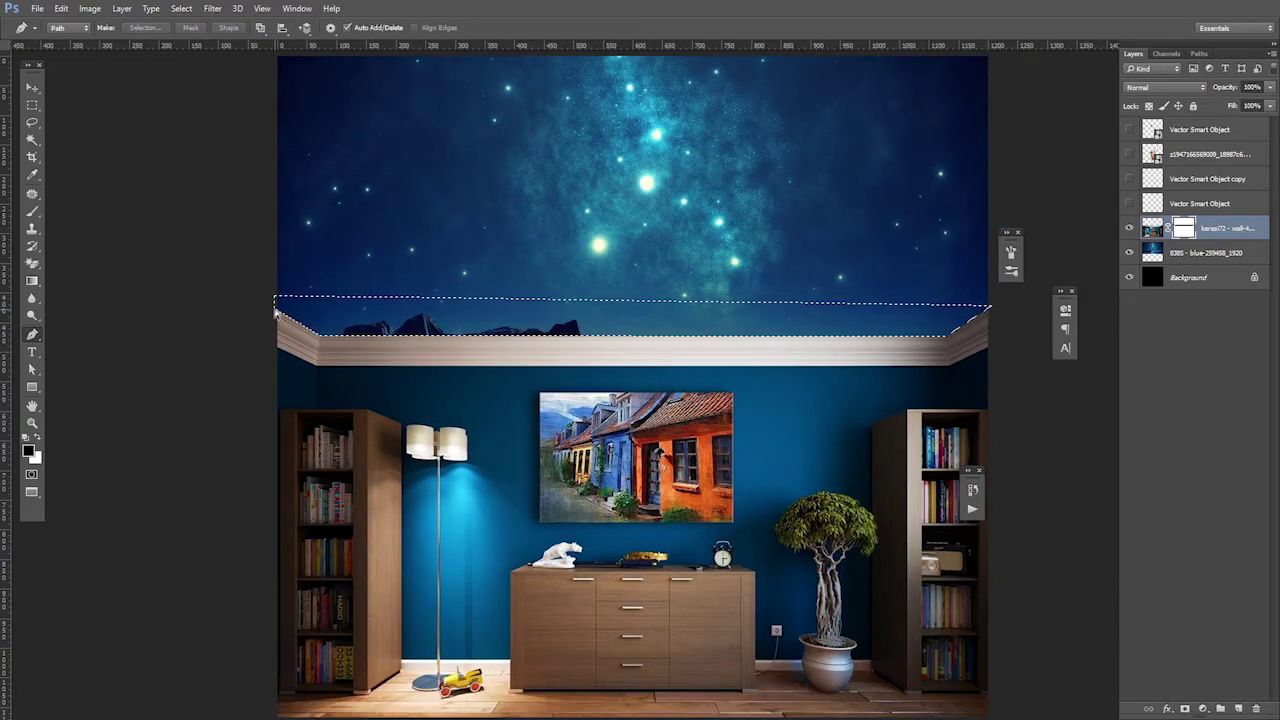
key(ctrl+d)
Step: Move the starry sky layer down about 147 px to fill the ceiling
key(v)
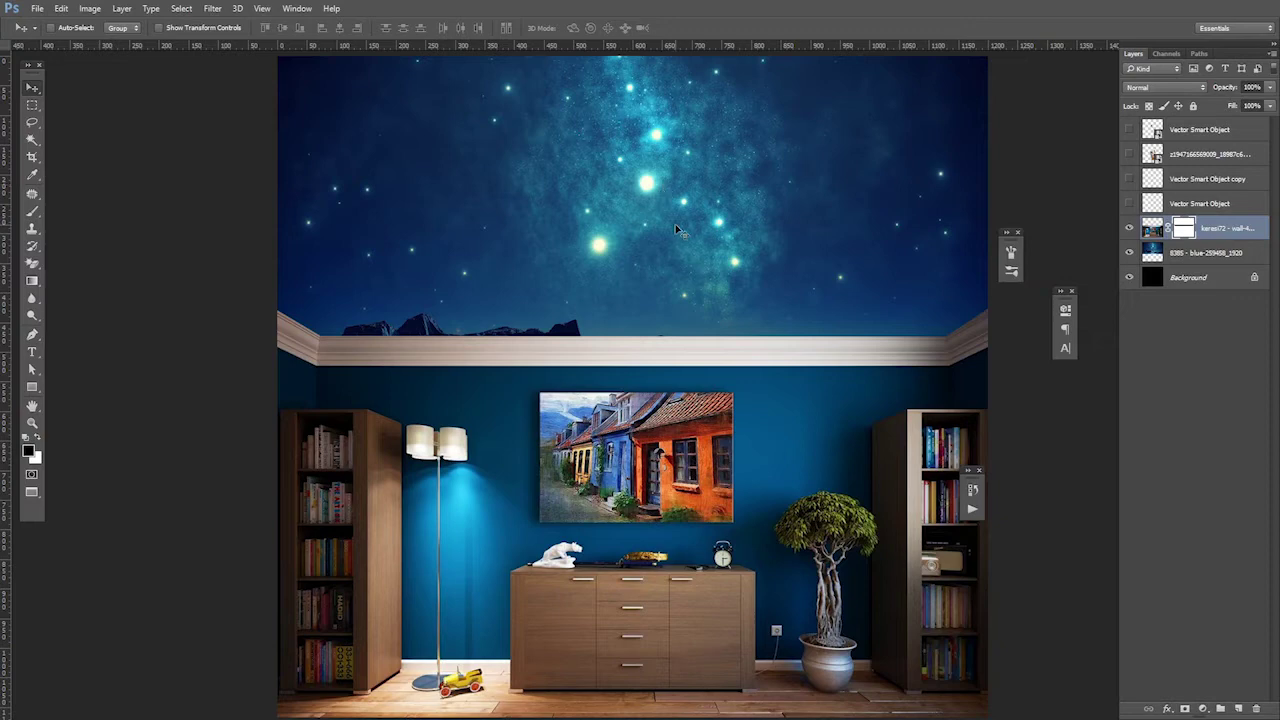
key(ctrl+minus)
mouse_move(677, 228)
mouse_down()
mouse_move(685, 264)
mouse_move(686, 251)
mouse_up()
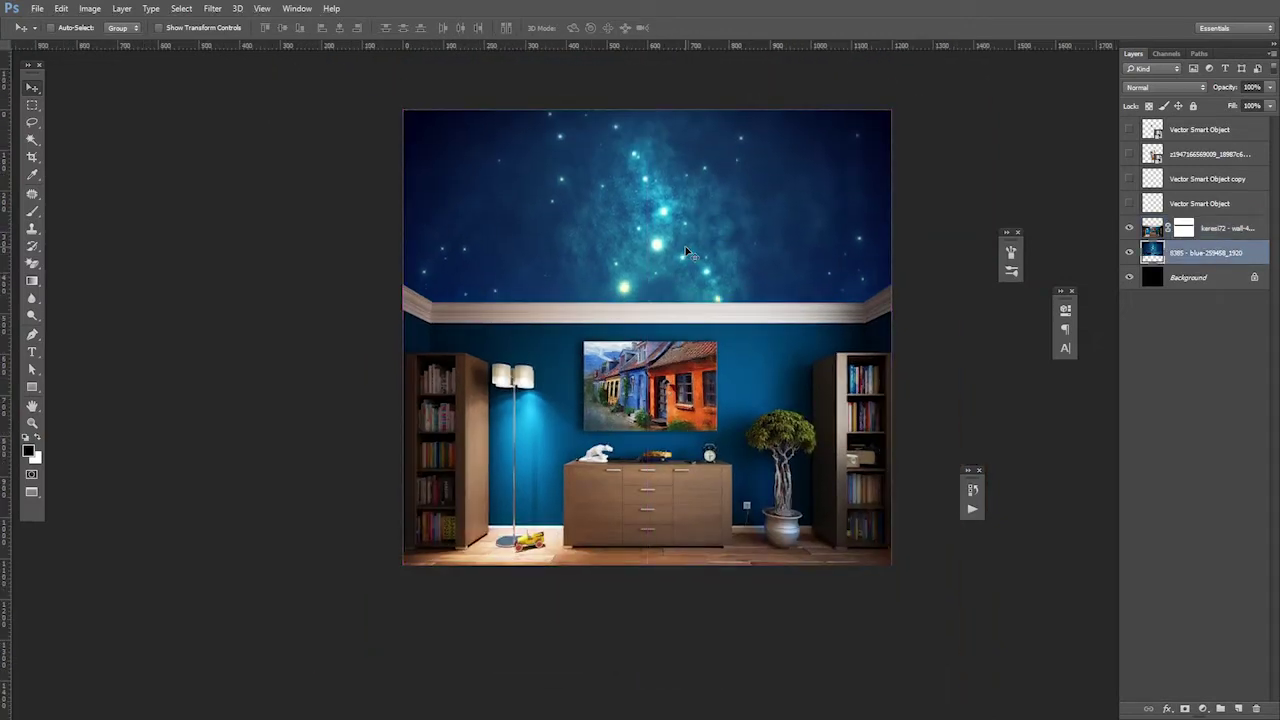
key(ctrl+t)
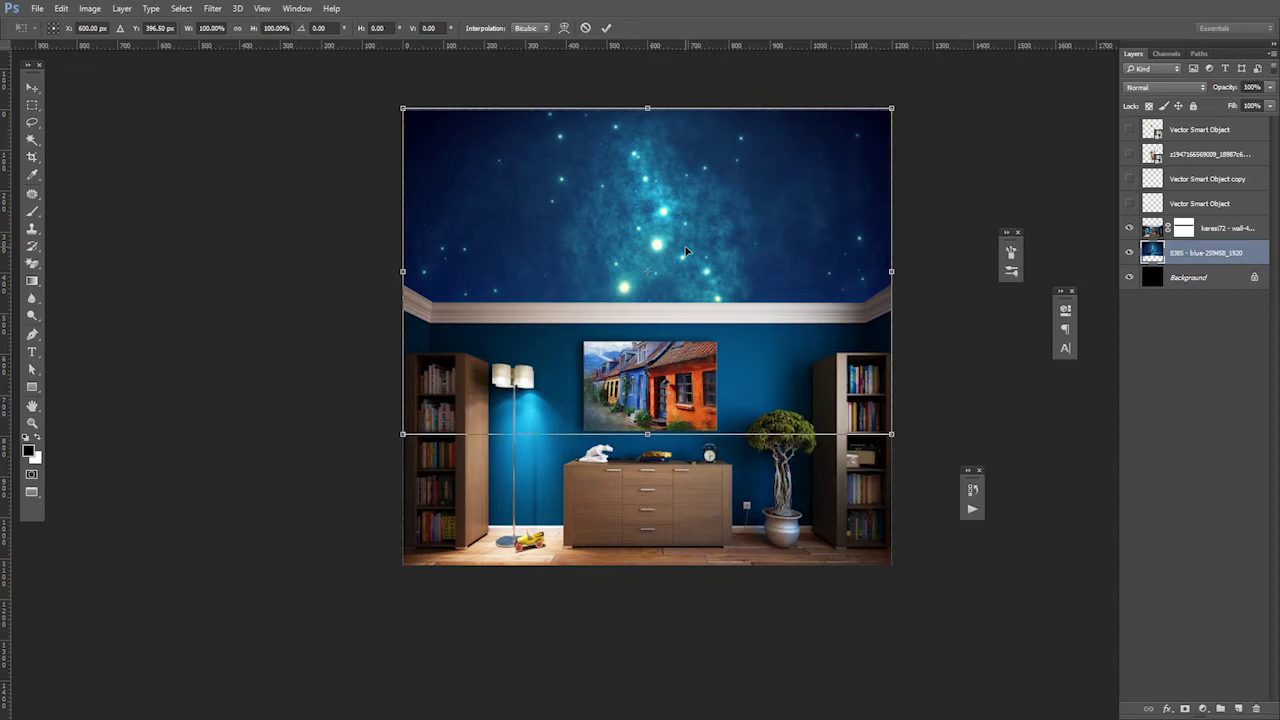
Step: Perspective-warp the sky so its top spreads much wider than its shortened base
right_click(685, 251)
click(720, 325)
drag(894, 110, 1020, 108)
drag(405, 113, 309, 118)
drag(647, 435, 649, 398)
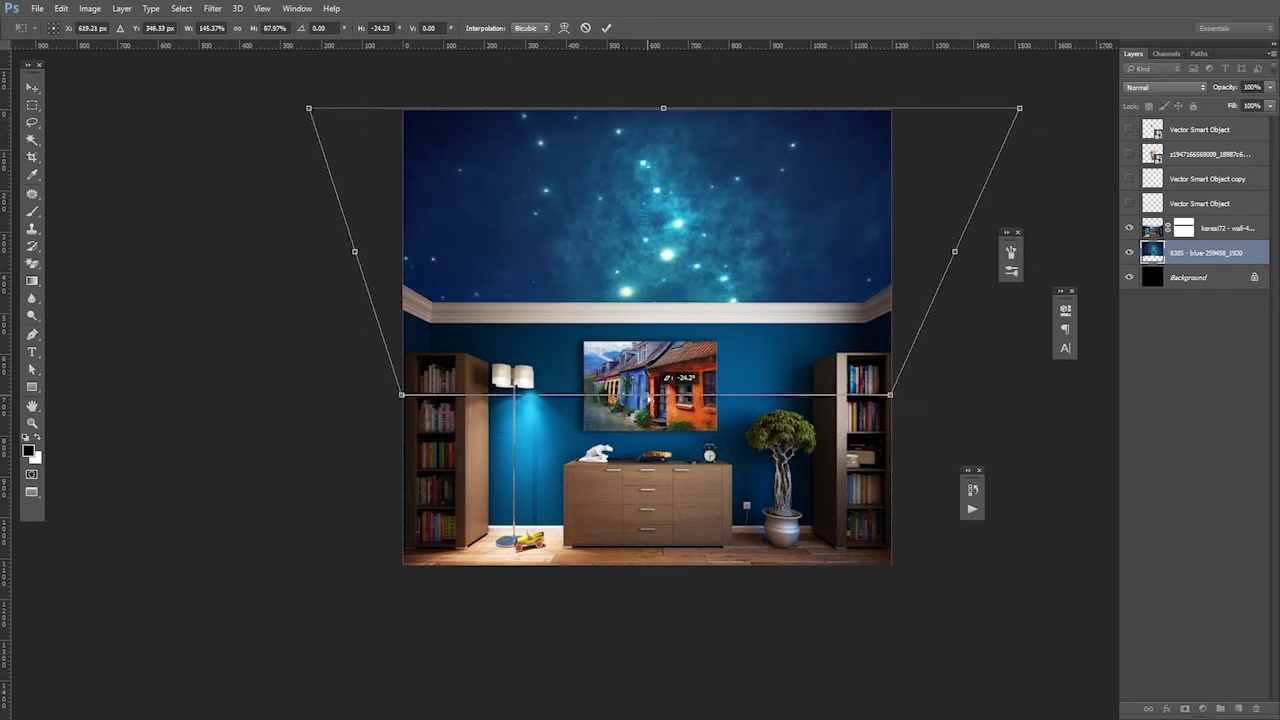
drag(649, 398, 649, 400)
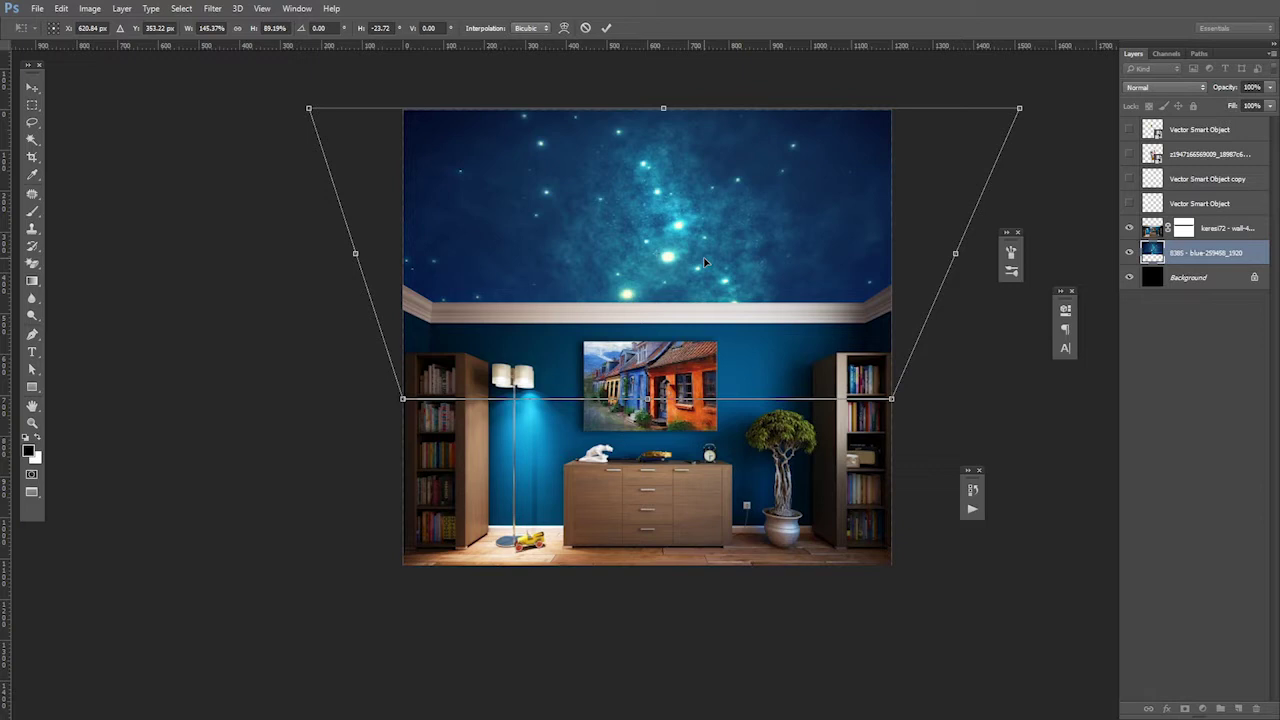
drag(649, 401, 650, 410)
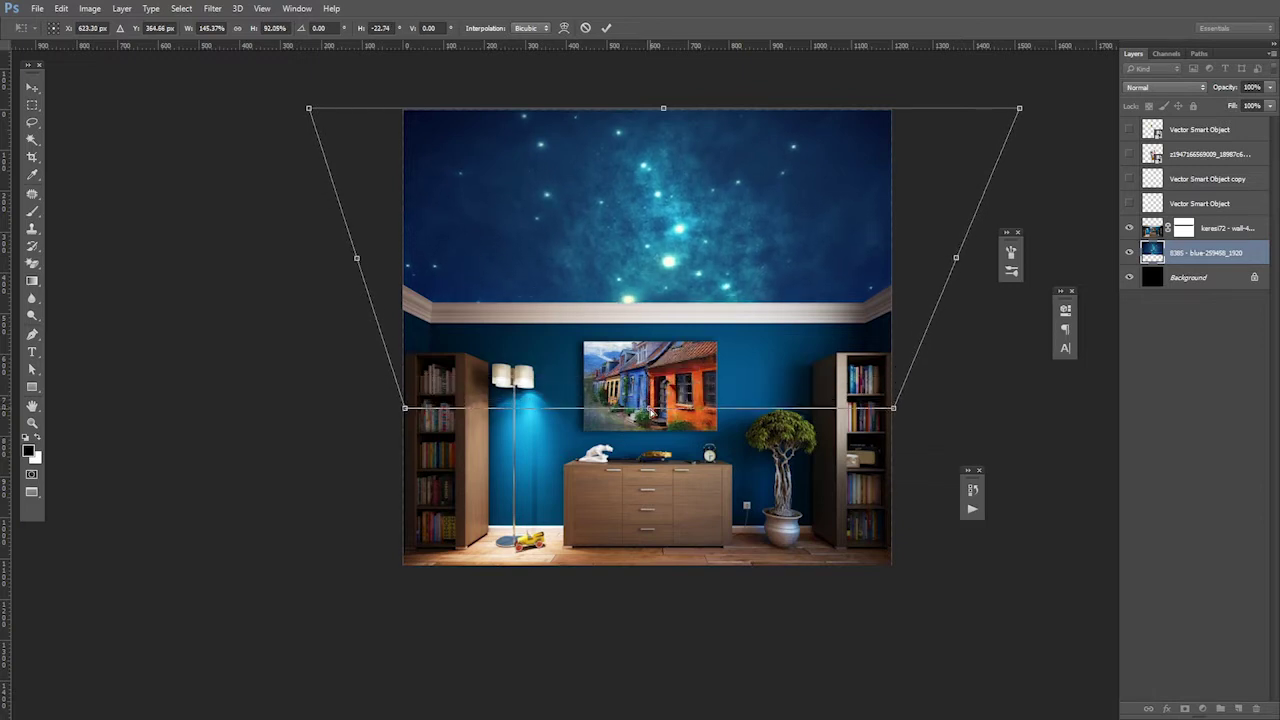
key(Return)
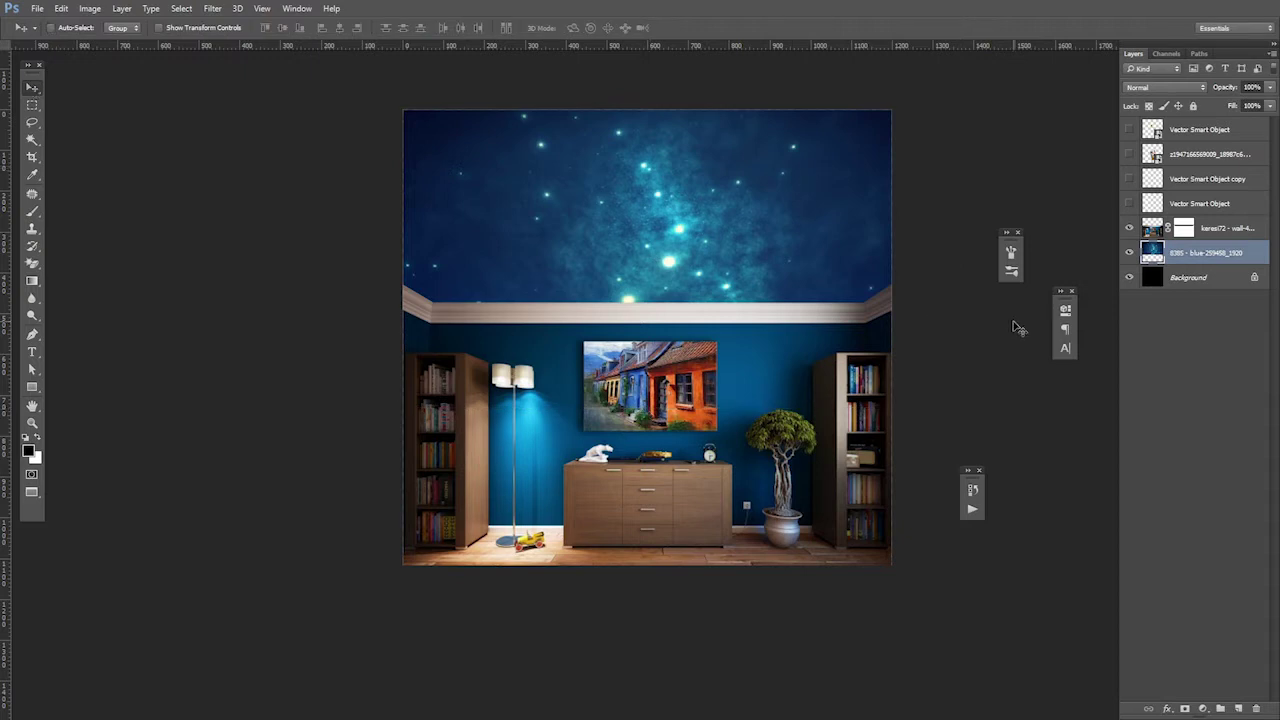
Step: Show the left cloud, place it at the ceiling's left corner, and set it to Overlay
click(1128, 203)
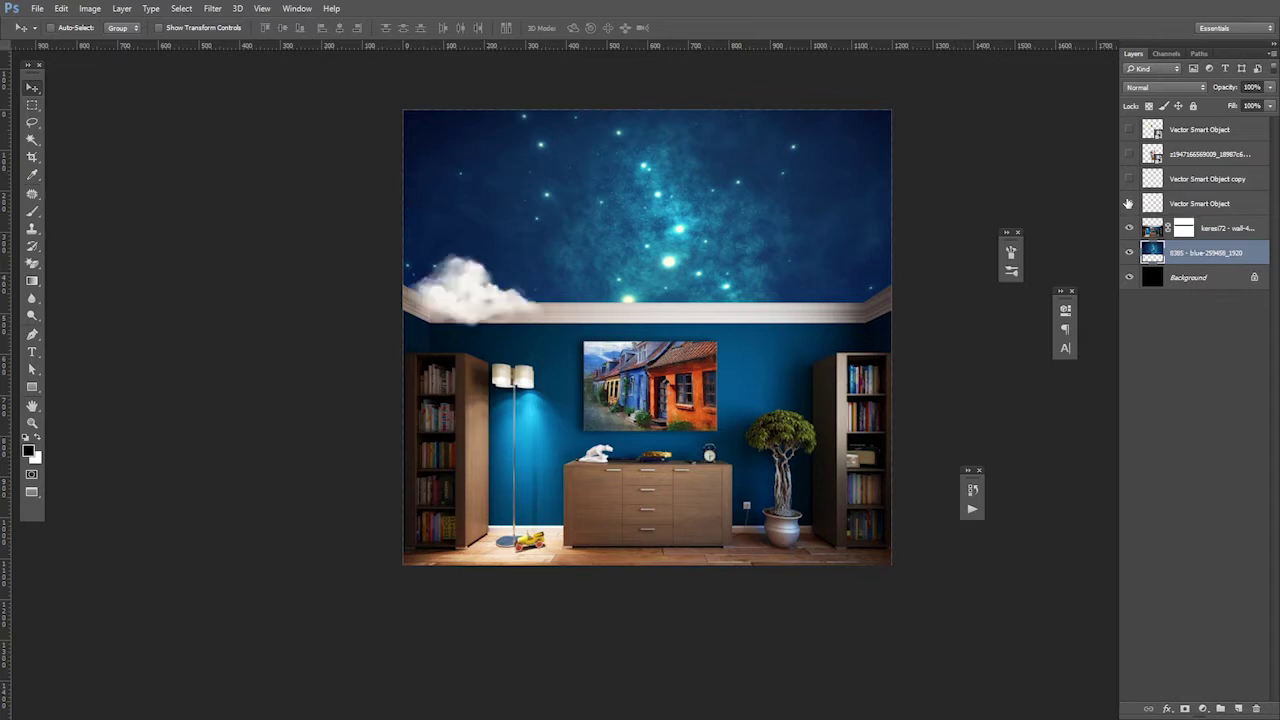
click(1215, 203)
drag(460, 303, 450, 287)
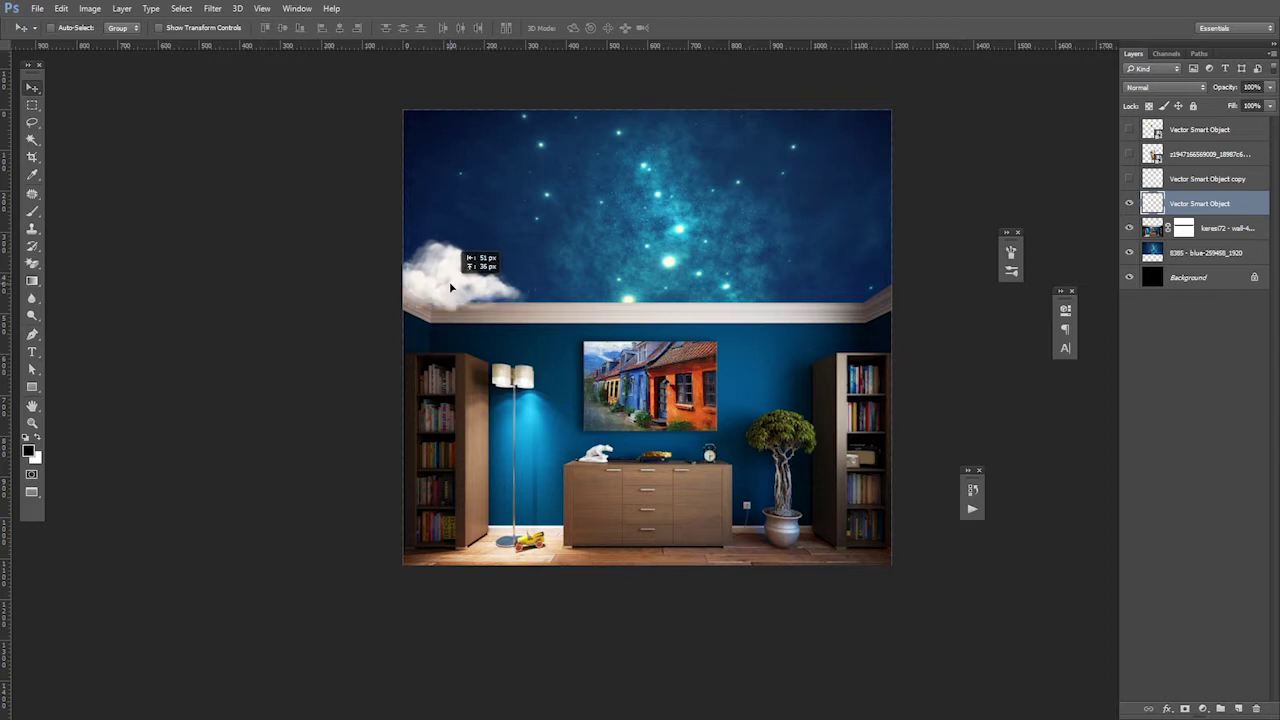
drag(449, 287, 450, 290)
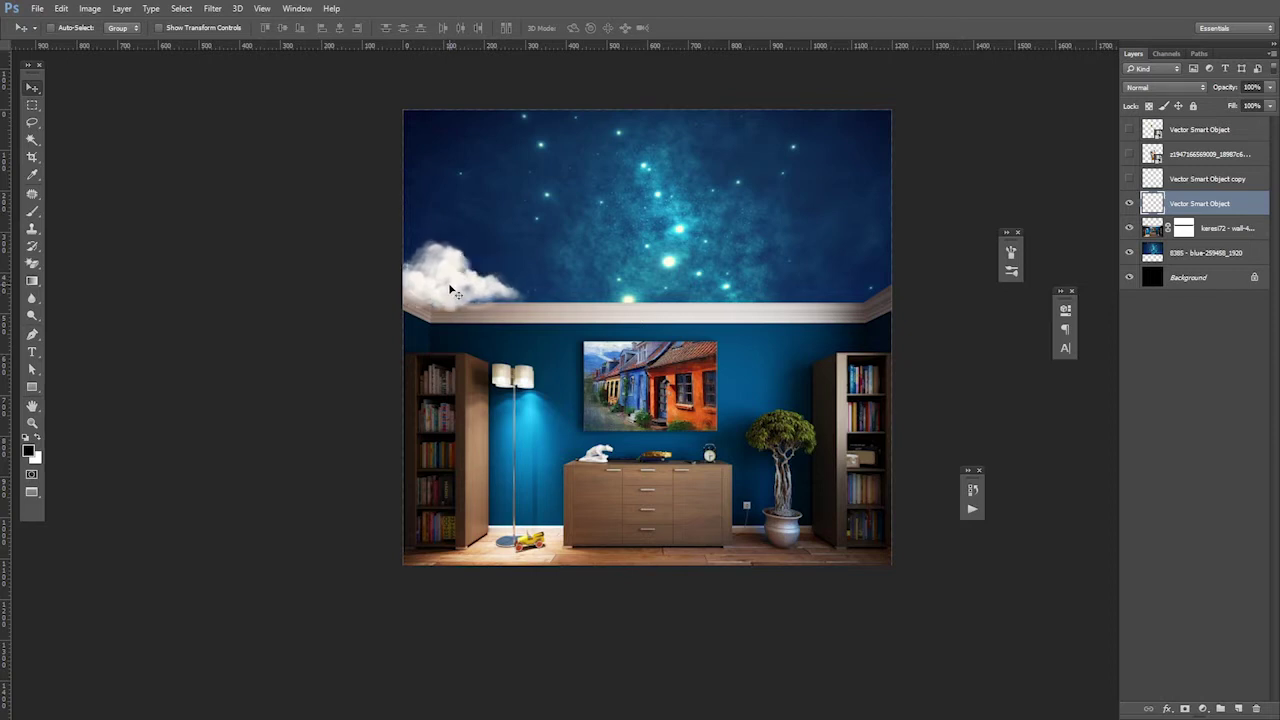
click(1142, 90)
click(1145, 216)
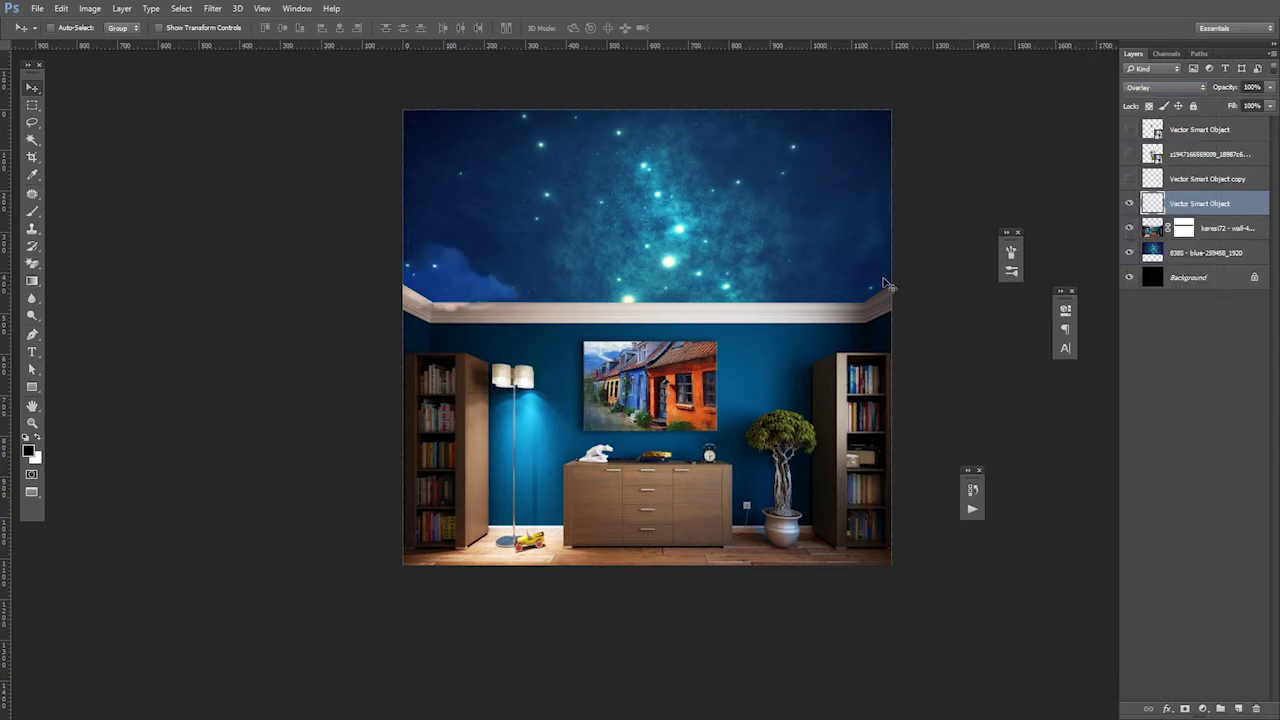
drag(487, 306, 489, 289)
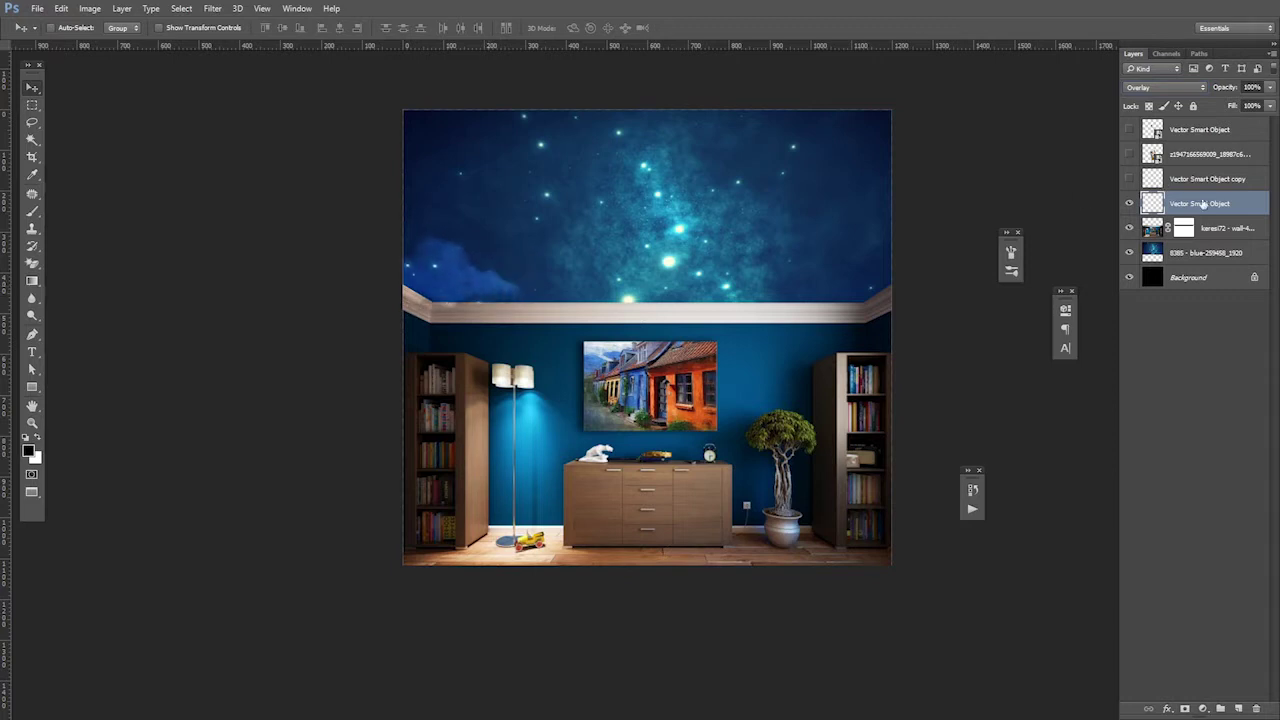
drag(1204, 205, 1238, 708)
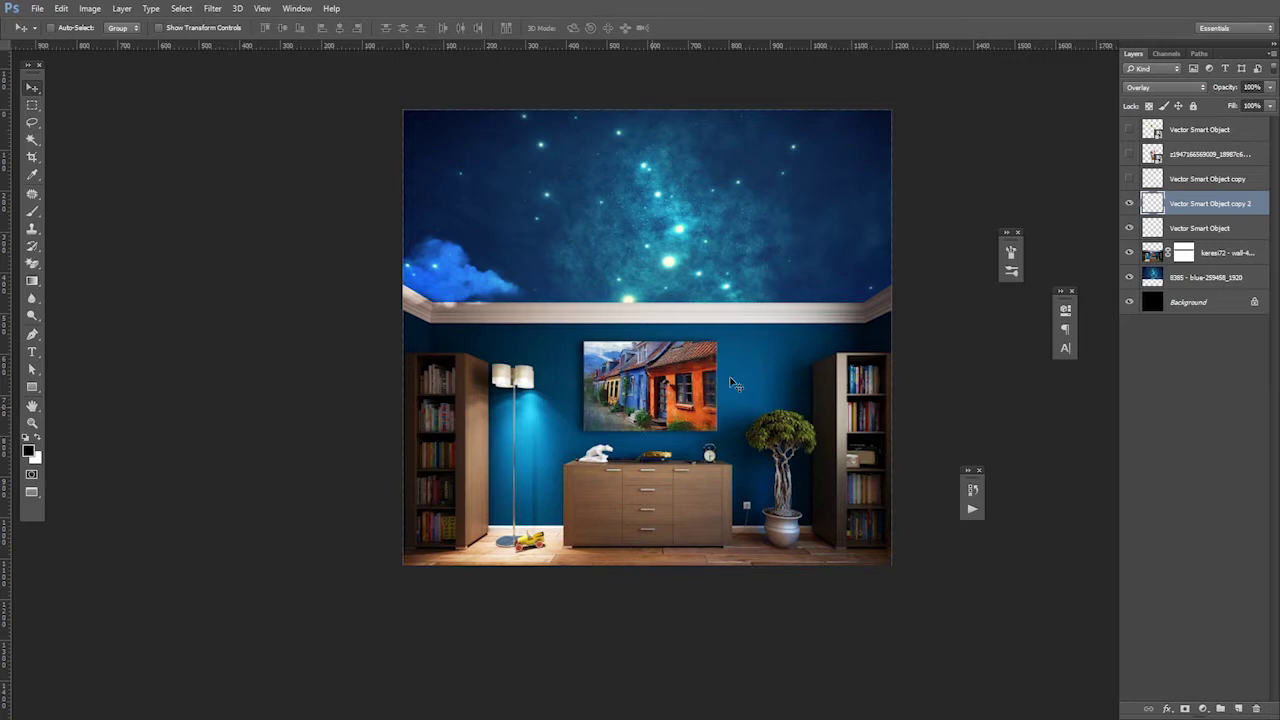
click(1272, 88)
drag(1270, 106, 1229, 106)
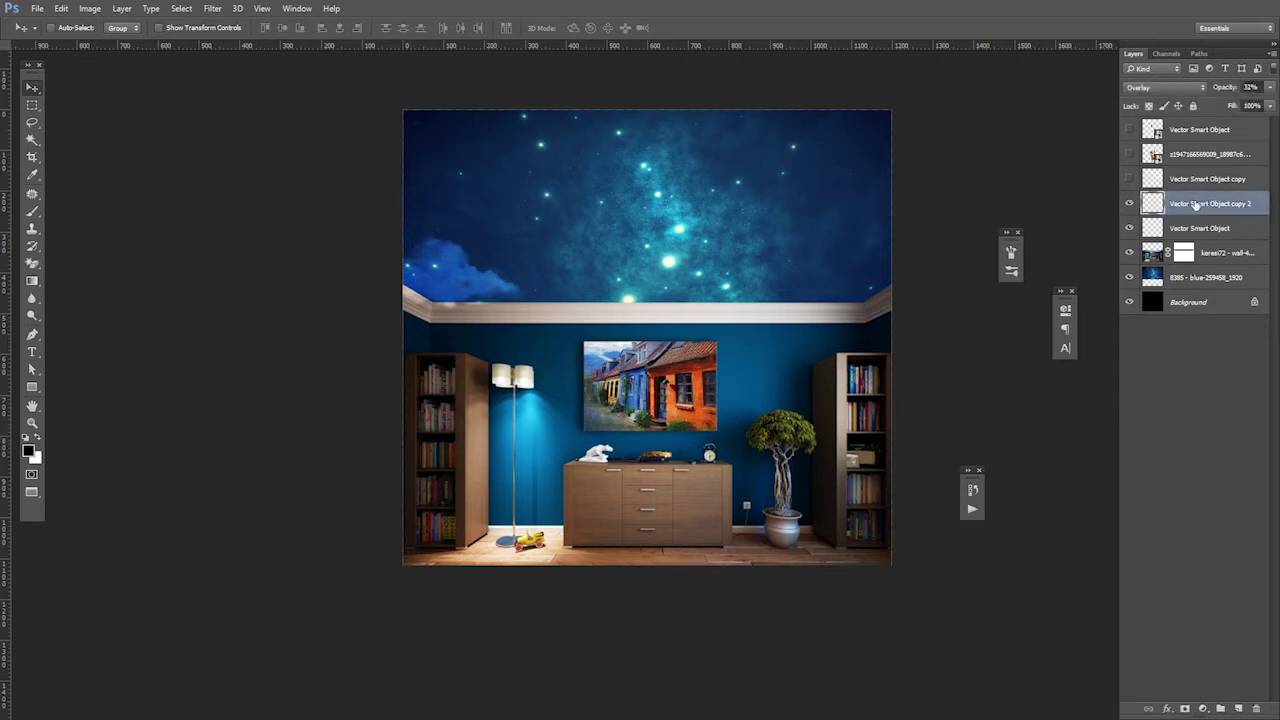
key(Delete)
drag(454, 283, 452, 281)
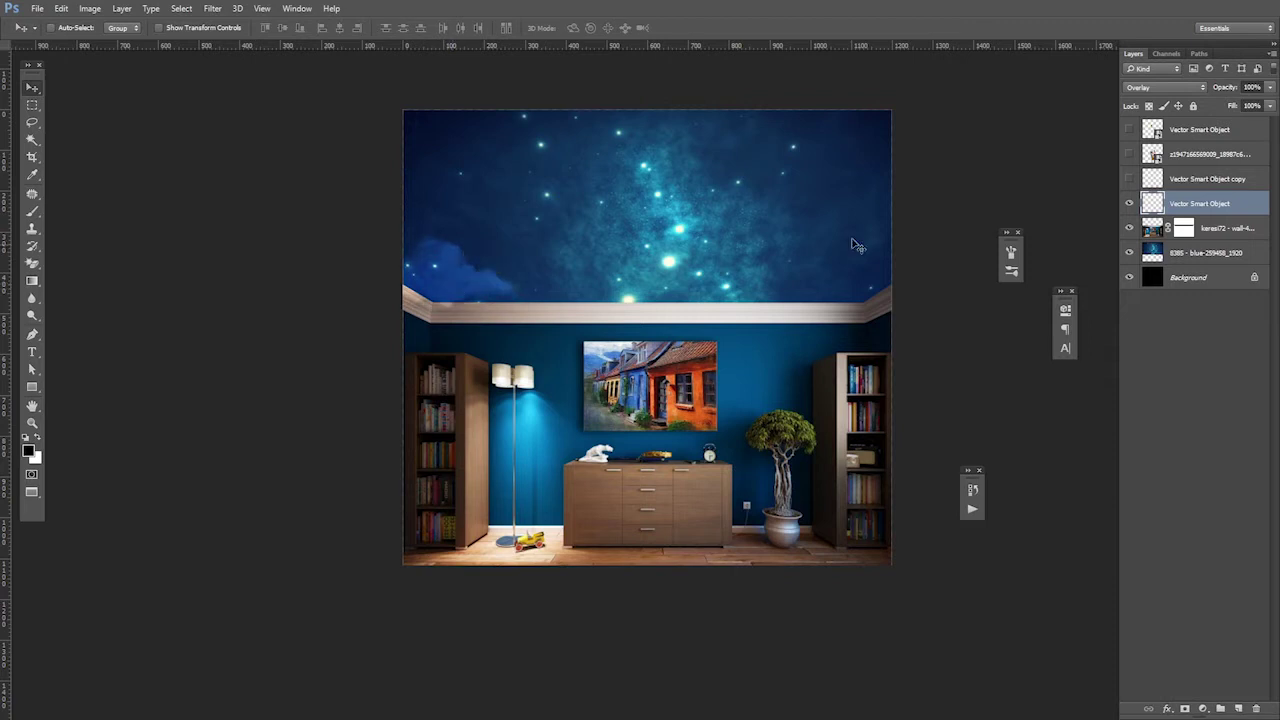
Step: Show the right cloud, place it at the ceiling's right end on Overlay, and tilt it
click(1129, 178)
click(1200, 178)
drag(845, 320, 850, 311)
click(1165, 87)
click(1166, 222)
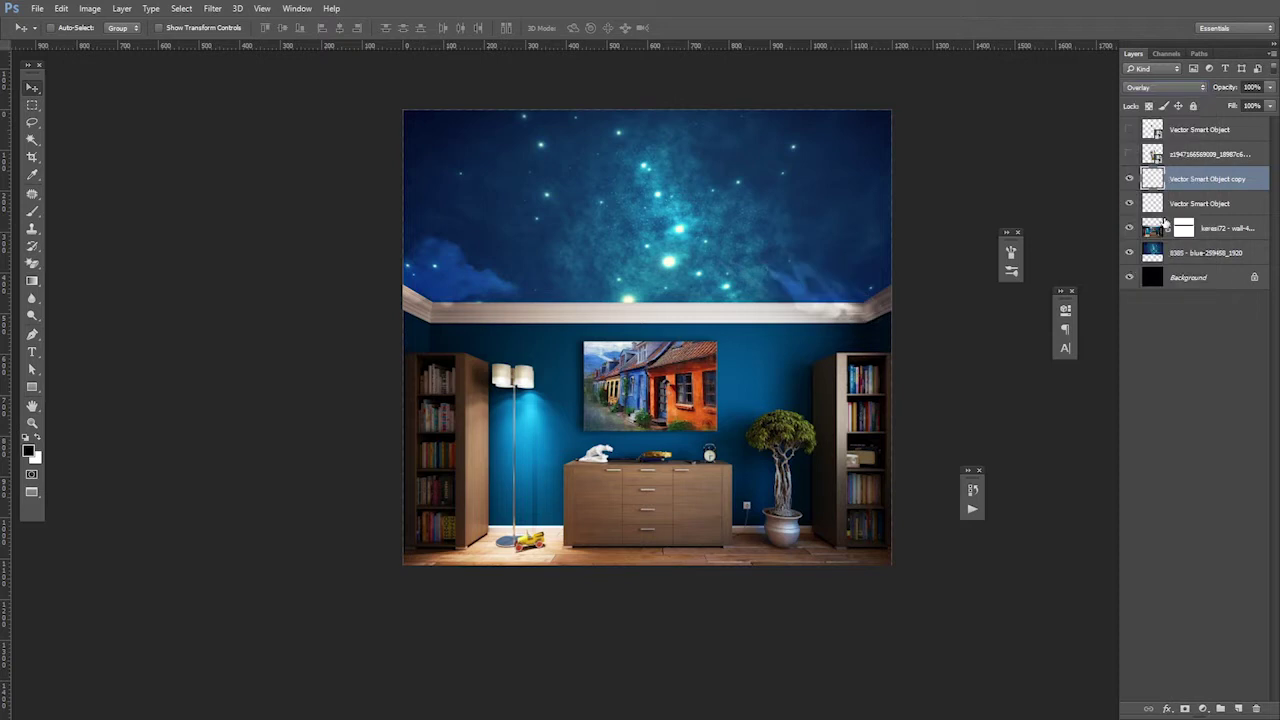
key(ctrl+t)
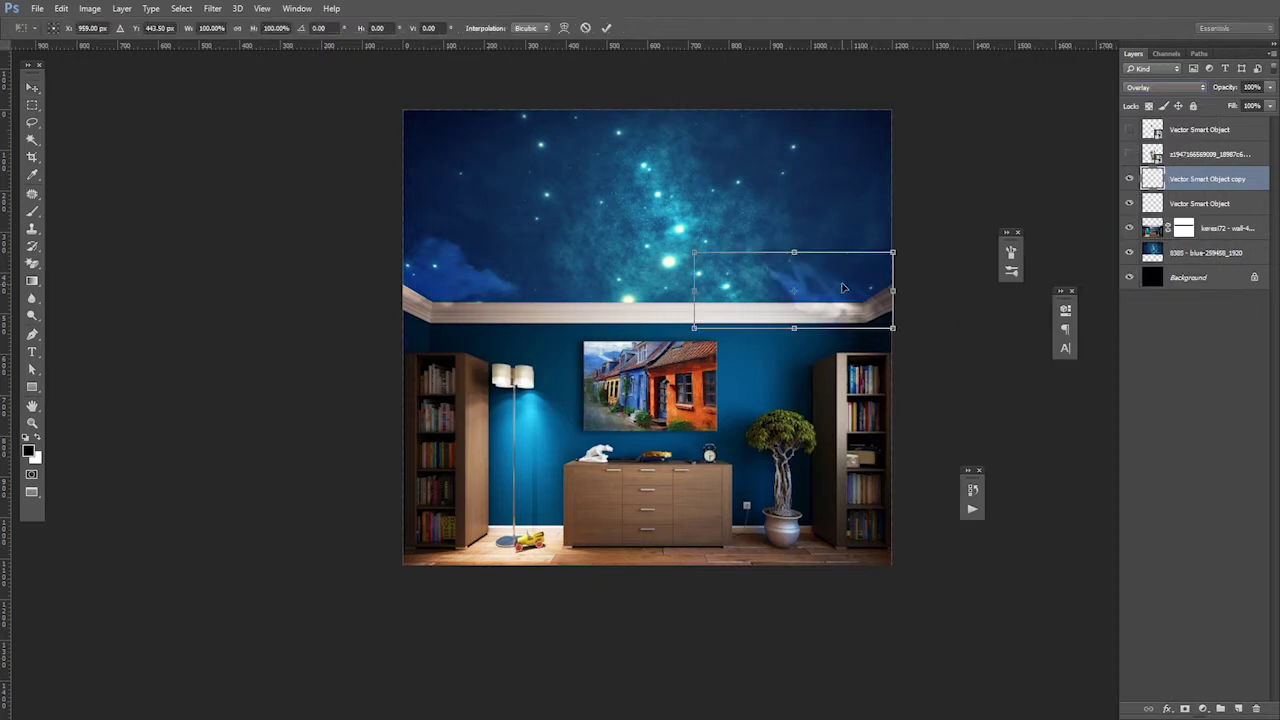
drag(905, 245, 897, 233)
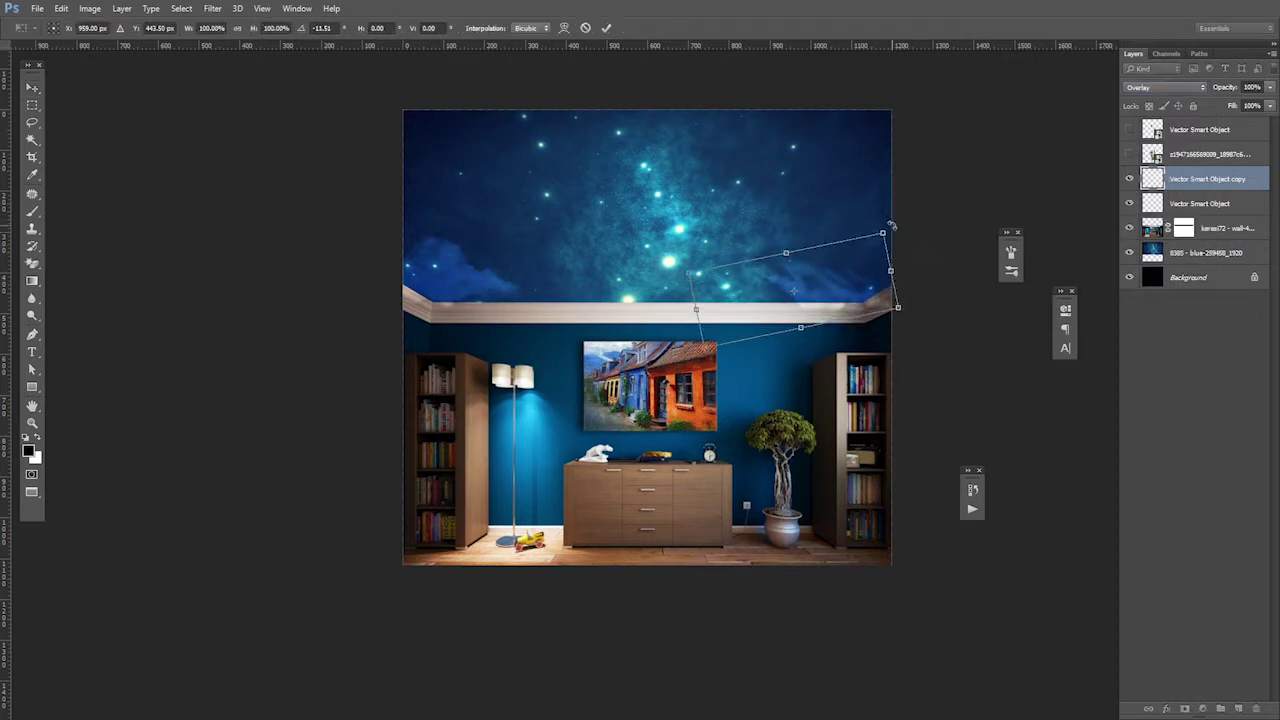
key(Return)
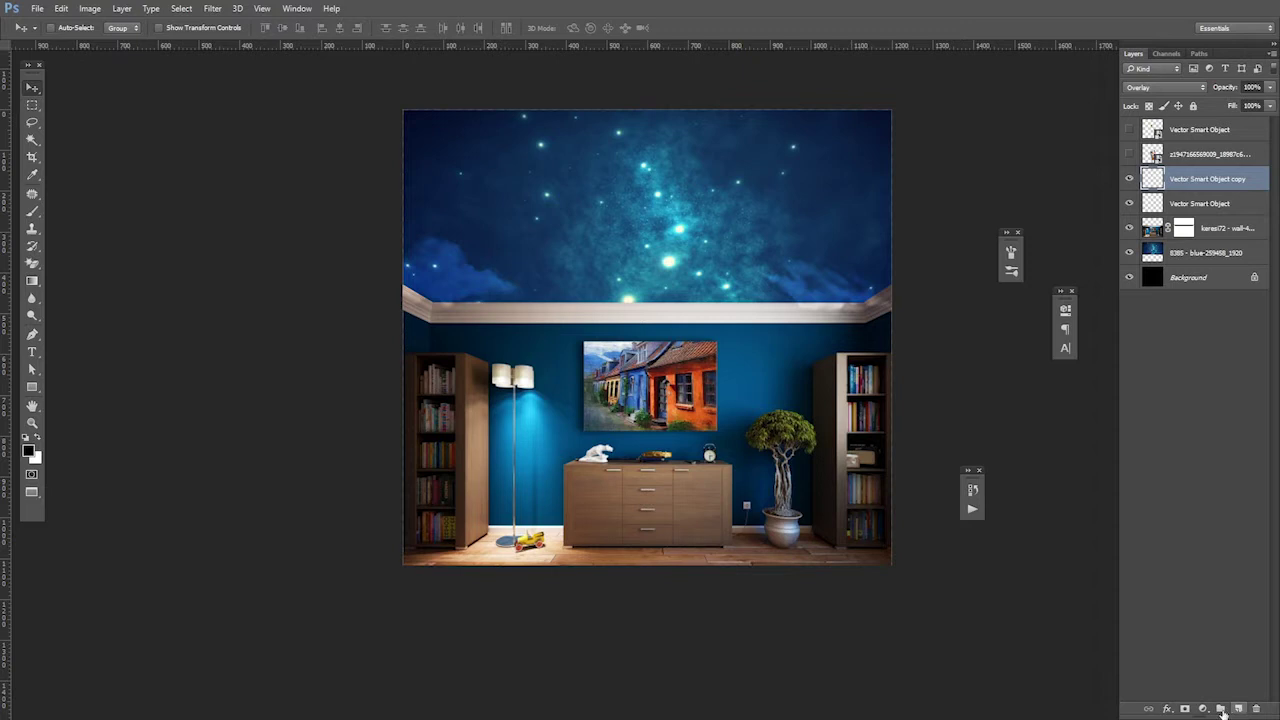
Step: Add a black-to-transparent Gradient fill layer above the wall layer
click(1167, 710)
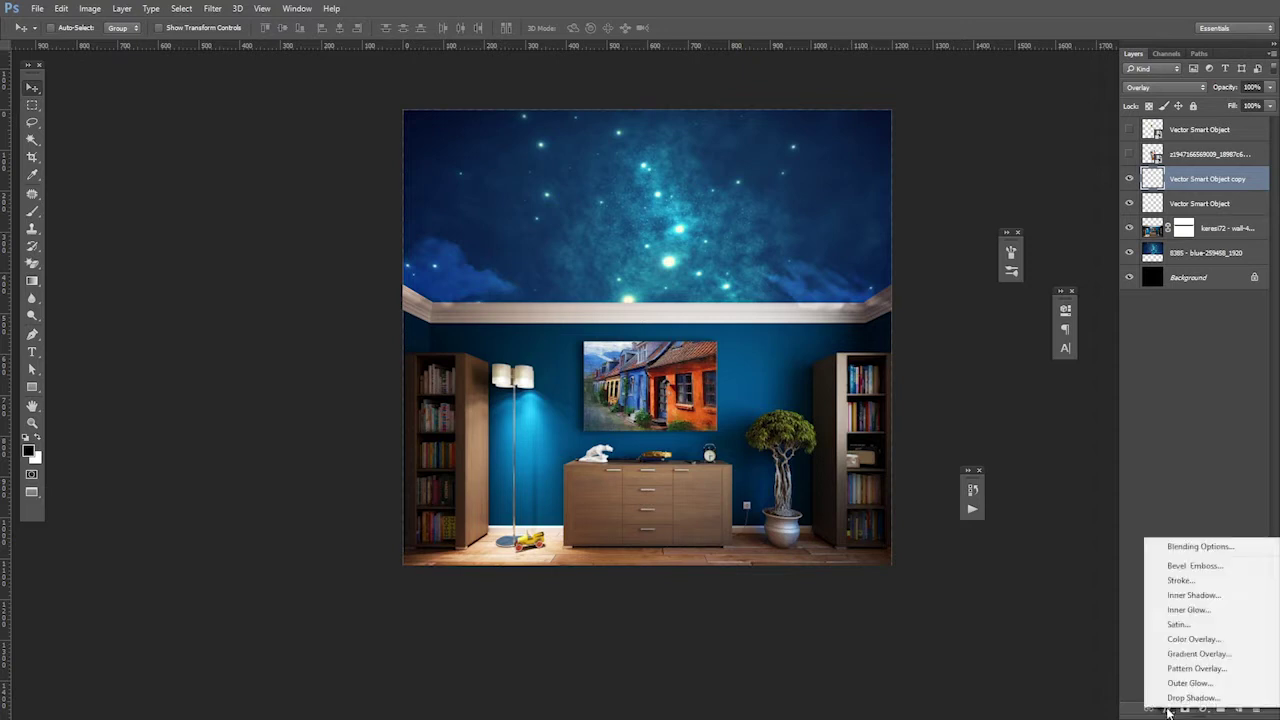
click(1202, 710)
click(1202, 710)
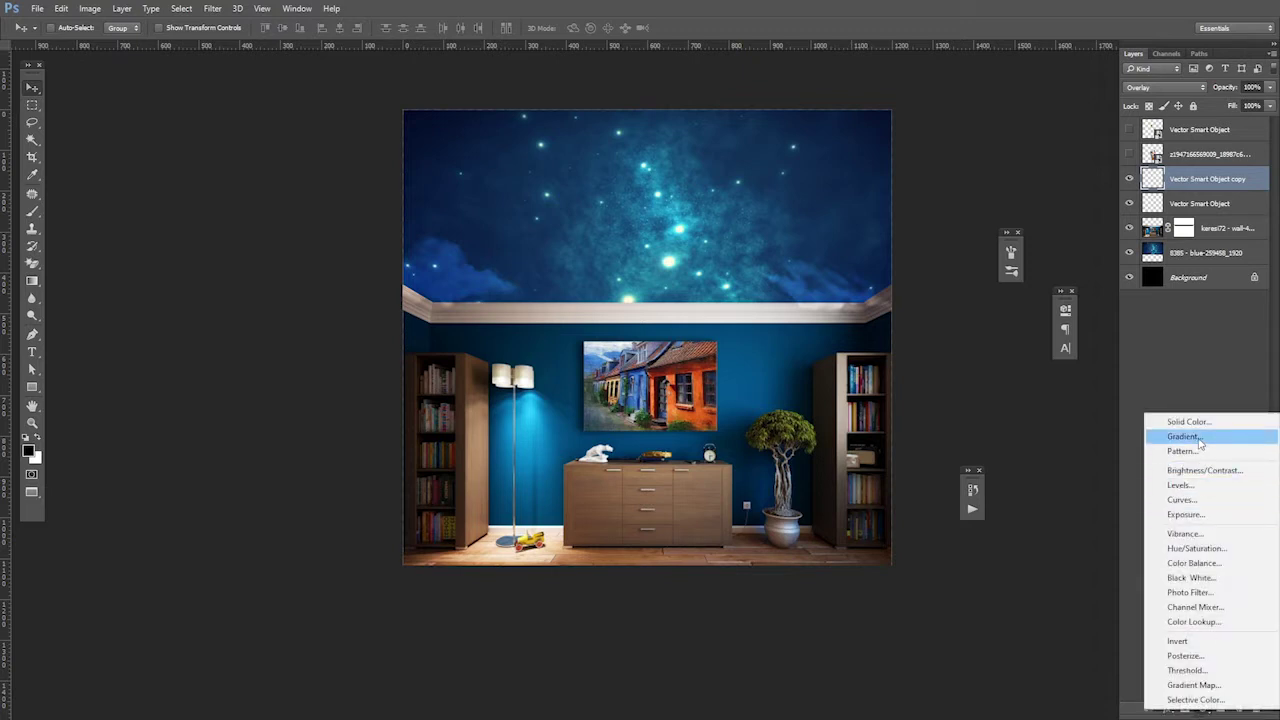
click(1216, 365)
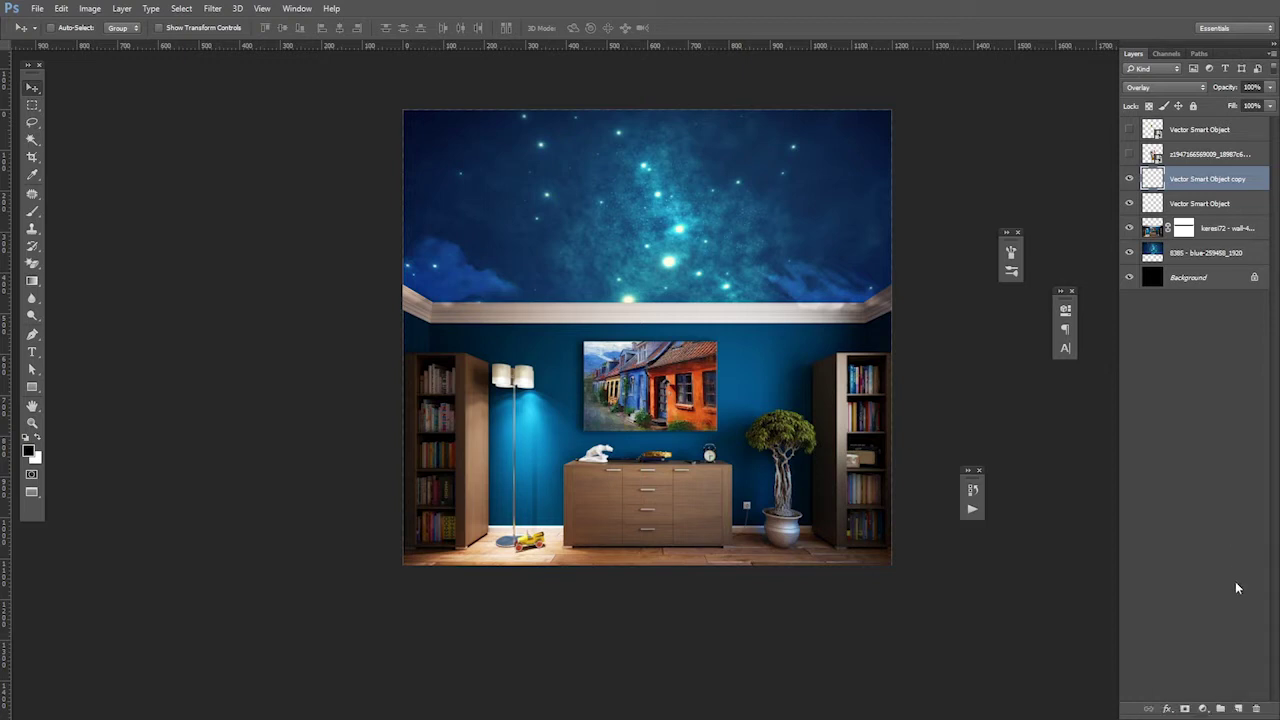
click(1222, 233)
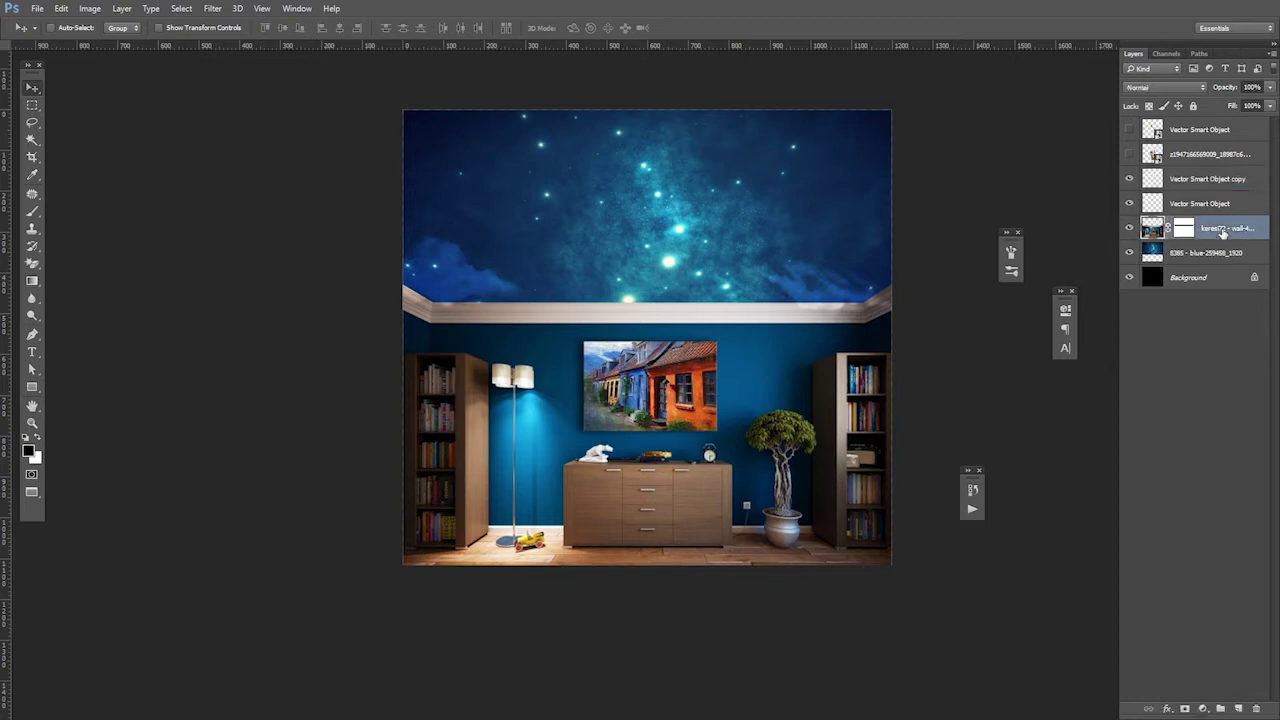
click(1204, 709)
click(1198, 440)
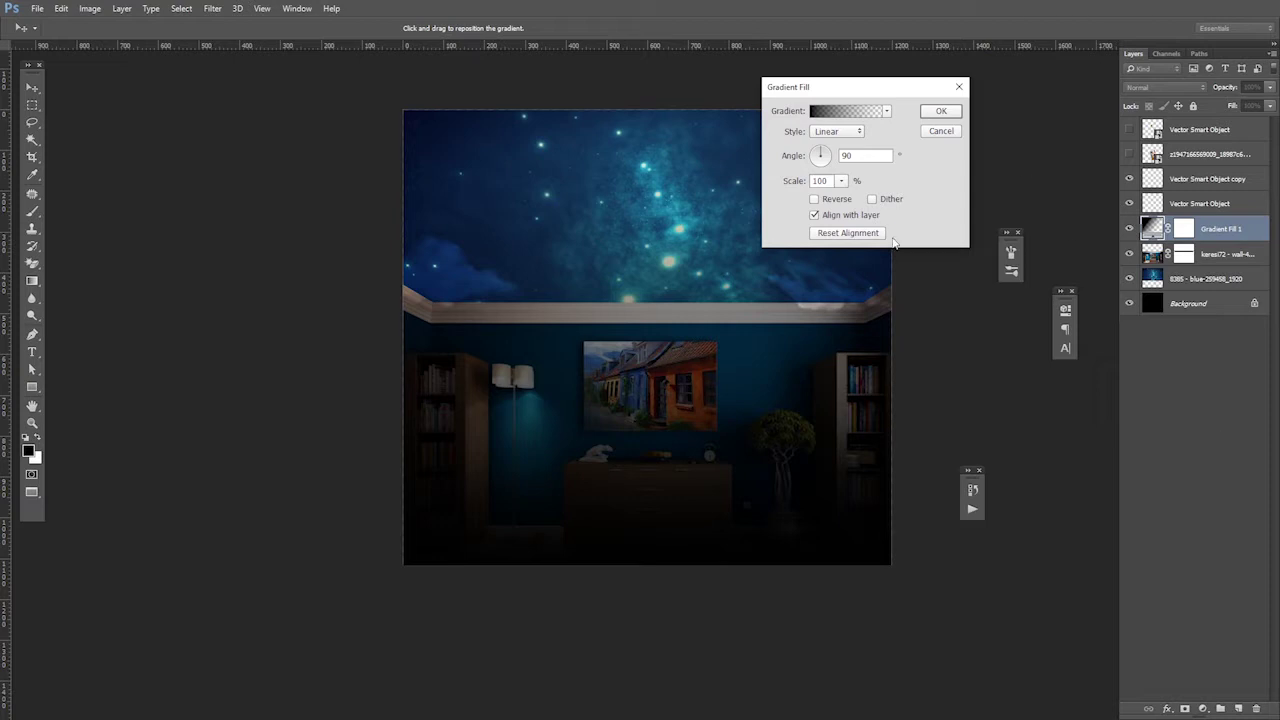
click(940, 112)
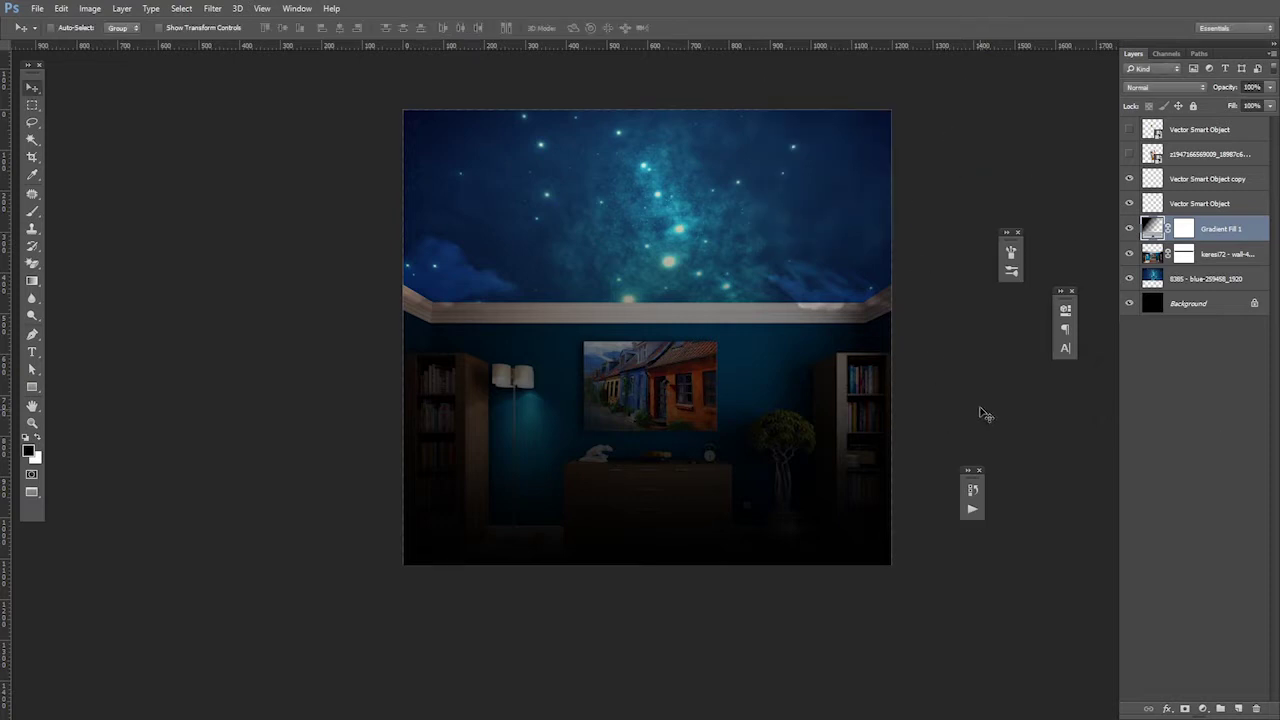
Step: Set the gradient fill to Multiply, clip it to the wall, and set 70% opacity
click(1155, 88)
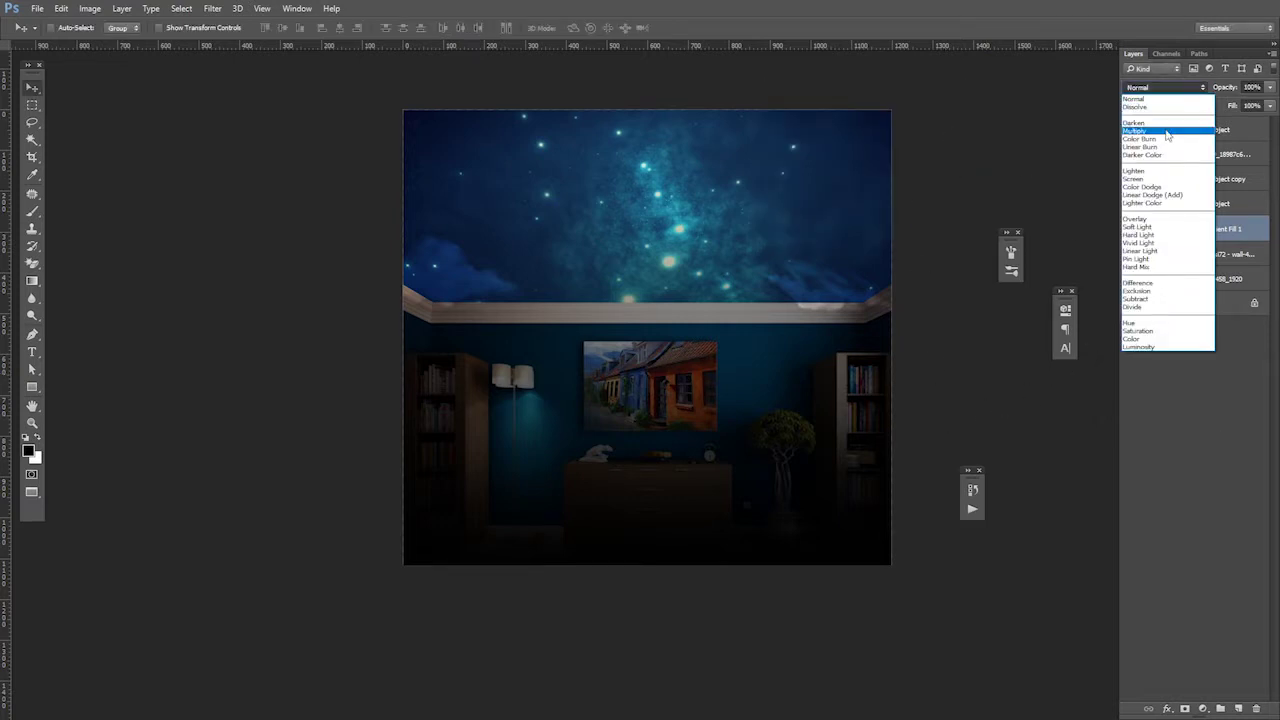
click(1167, 132)
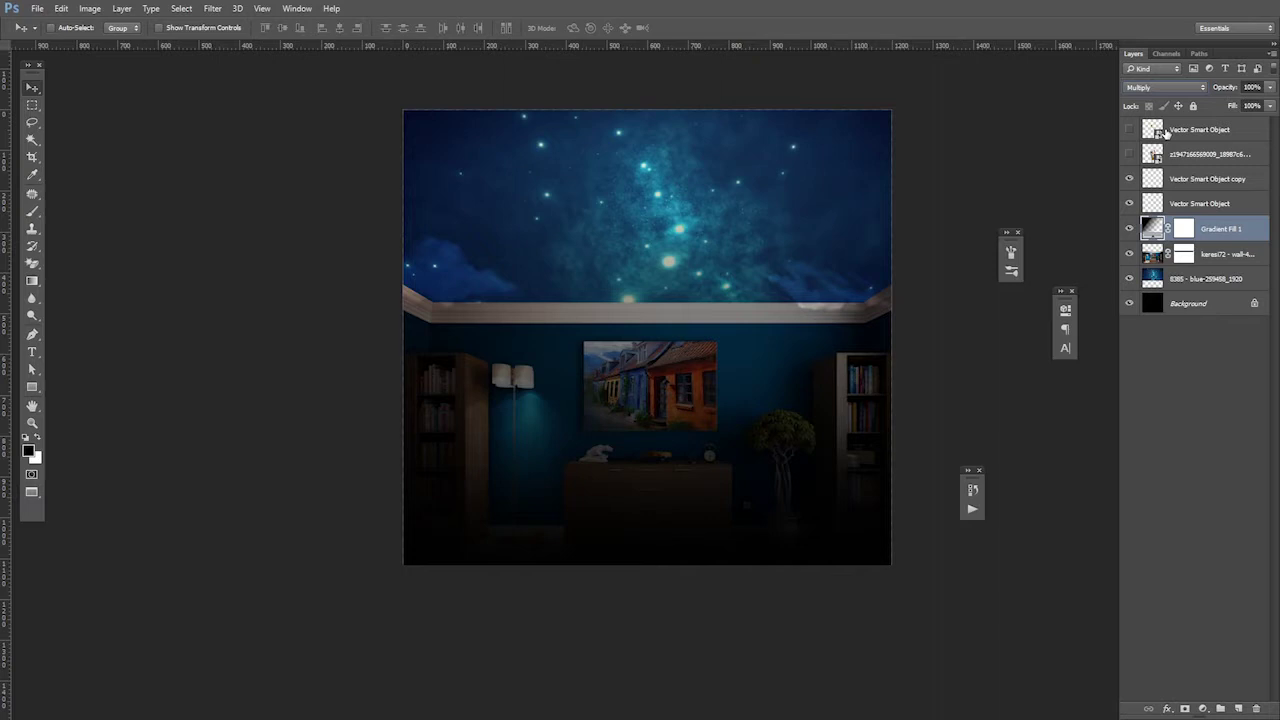
alt+click(1157, 236)
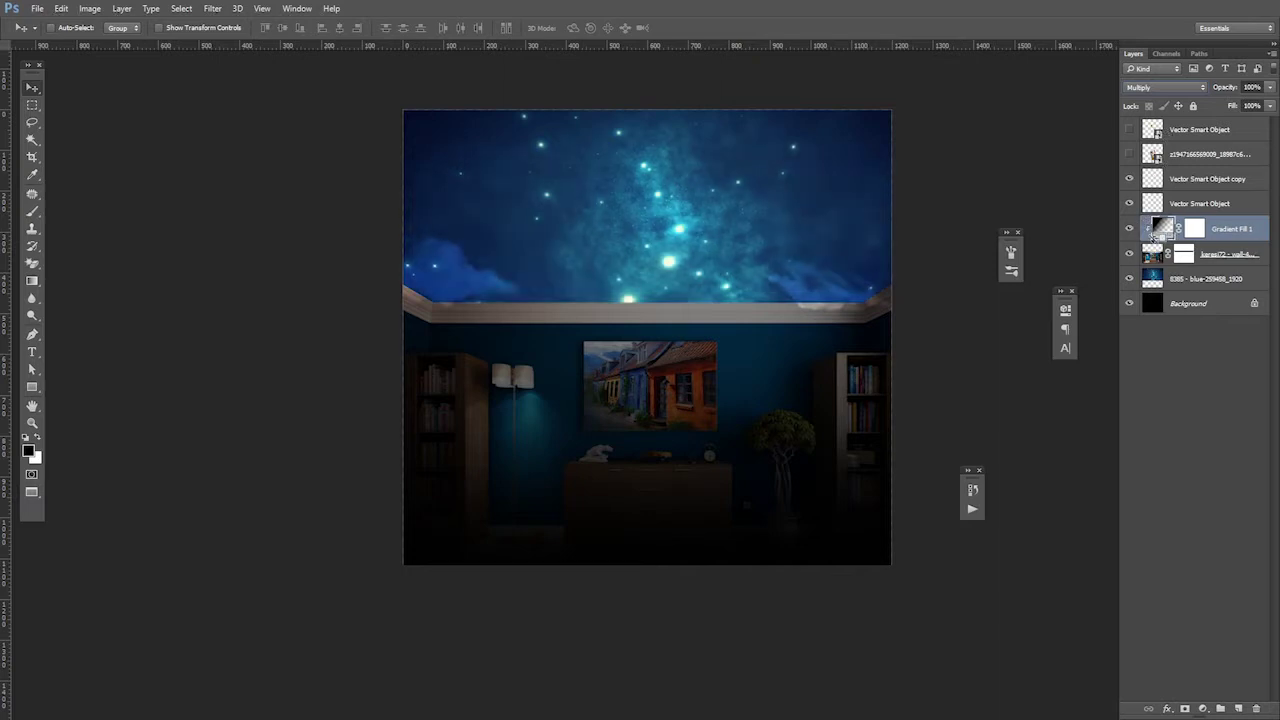
drag(1273, 91, 1257, 106)
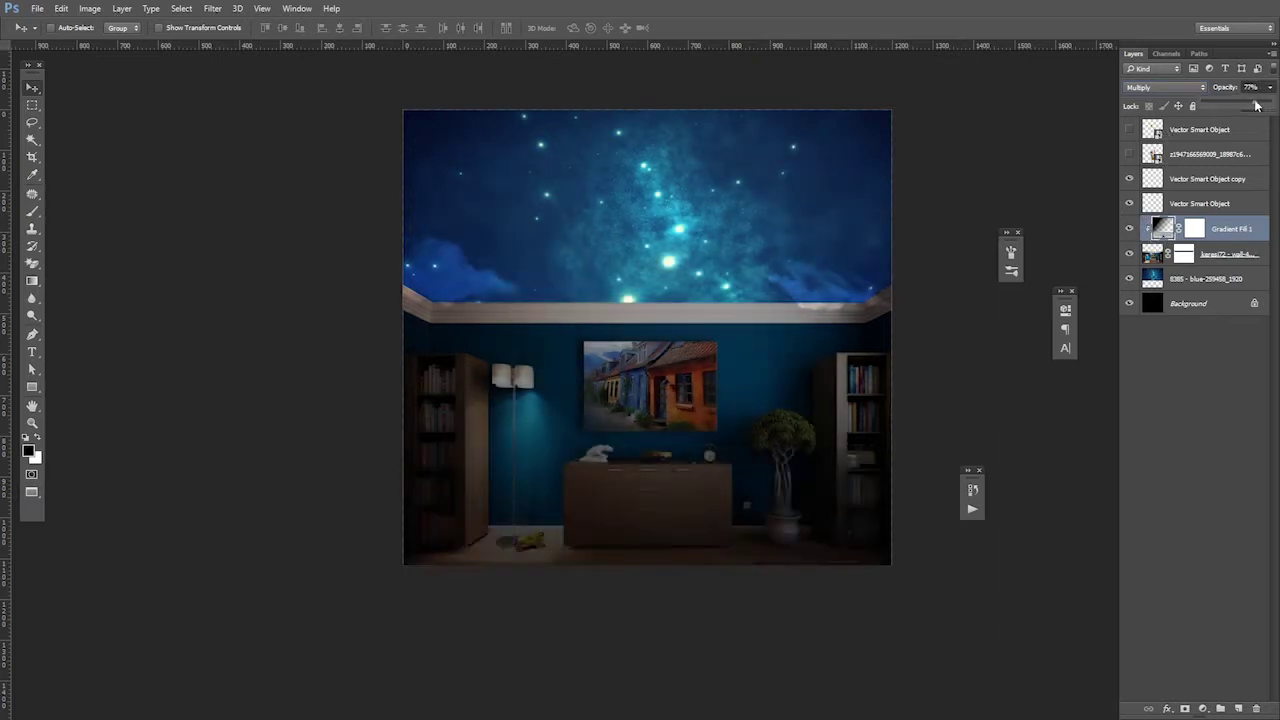
text(70)
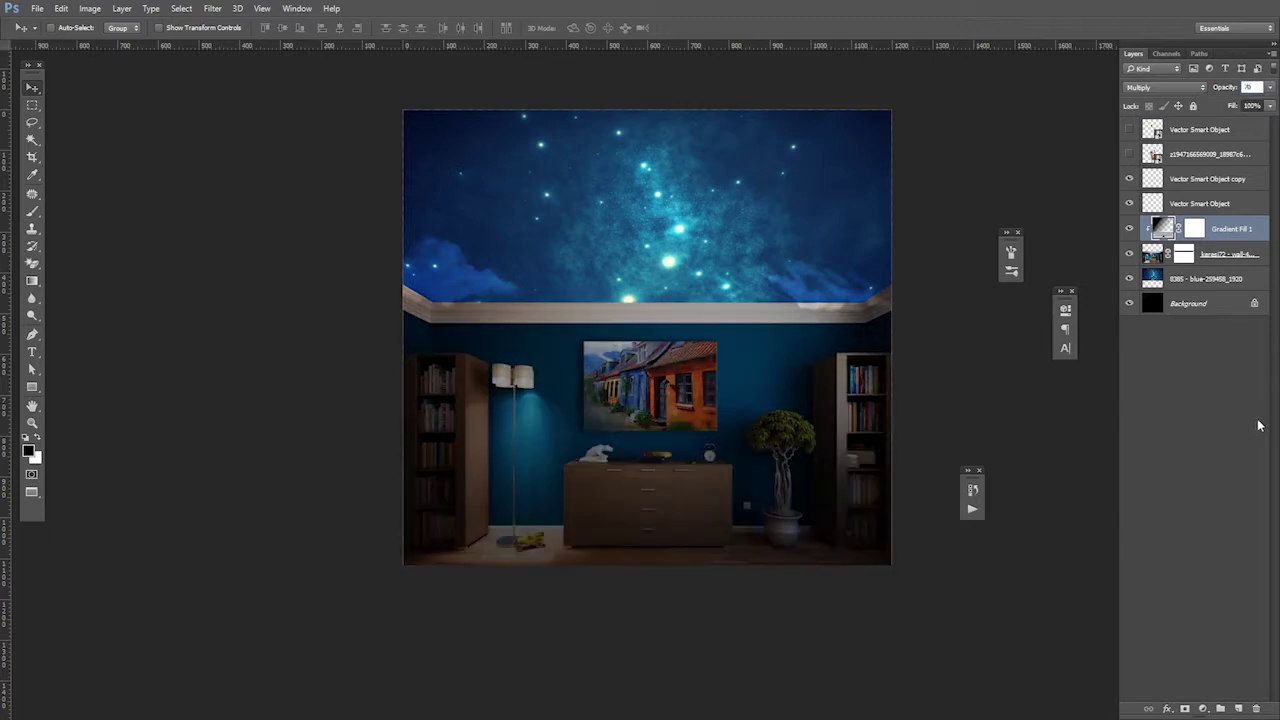
click(1197, 280)
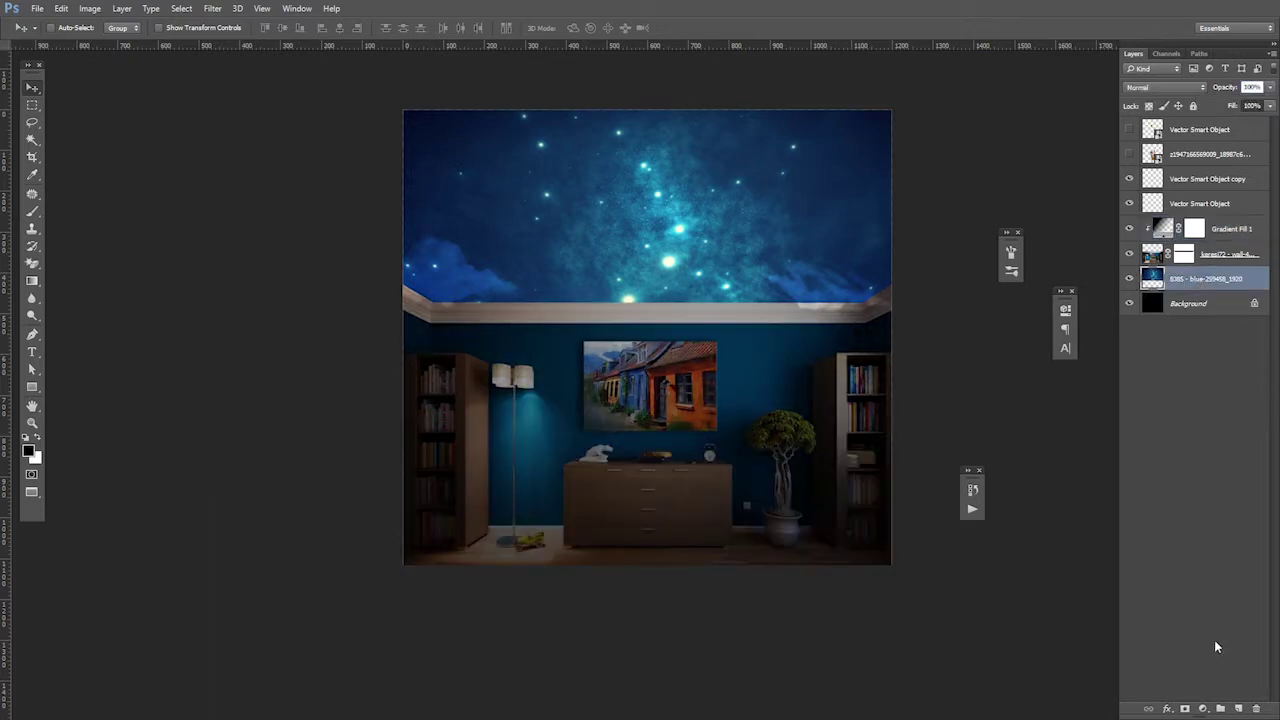
Step: On a new layer above the sky, paint a soft 405 px black stroke at 50% across the ceiling
click(1238, 708)
click(32, 211)
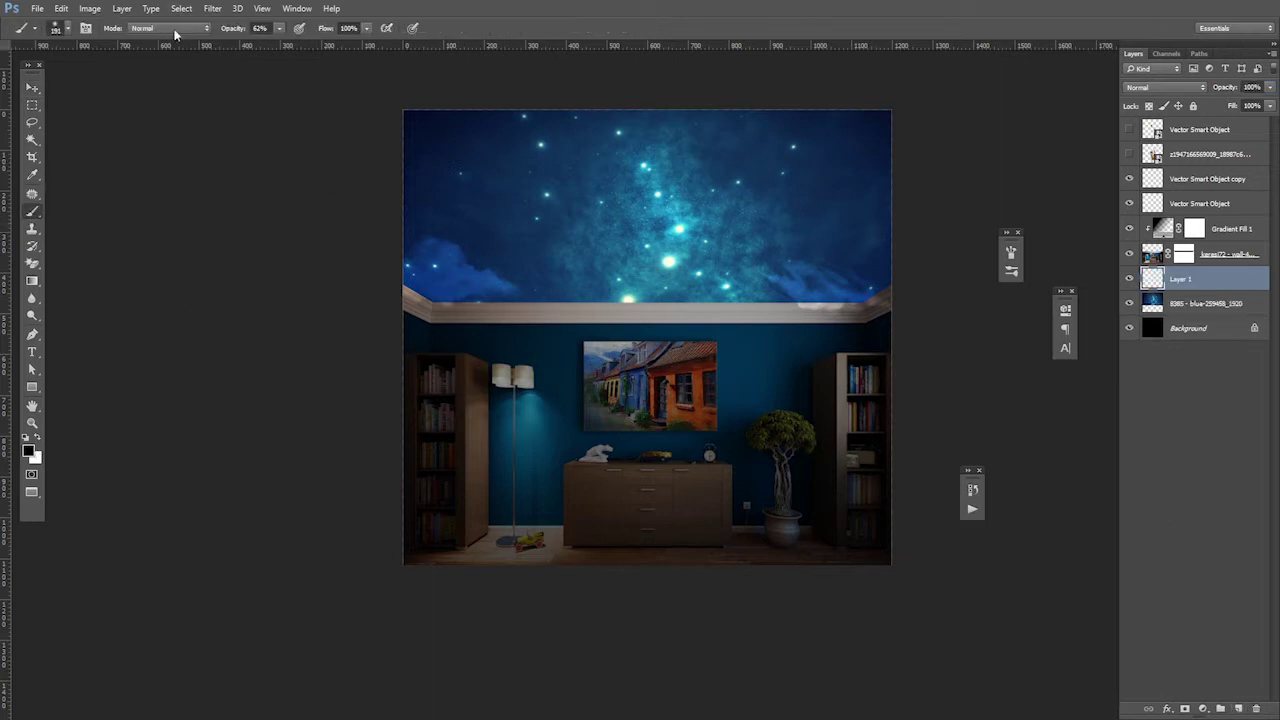
click(70, 32)
drag(139, 75, 148, 75)
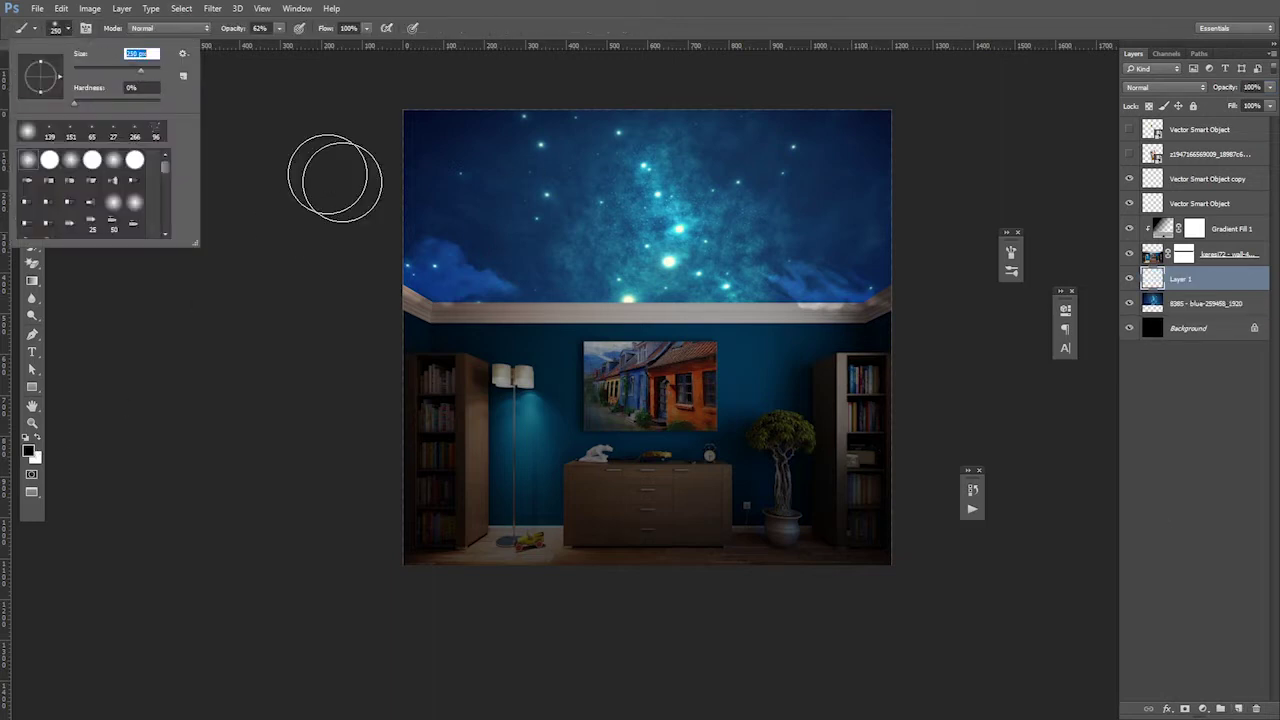
click(279, 29)
text(50)
key(Return)
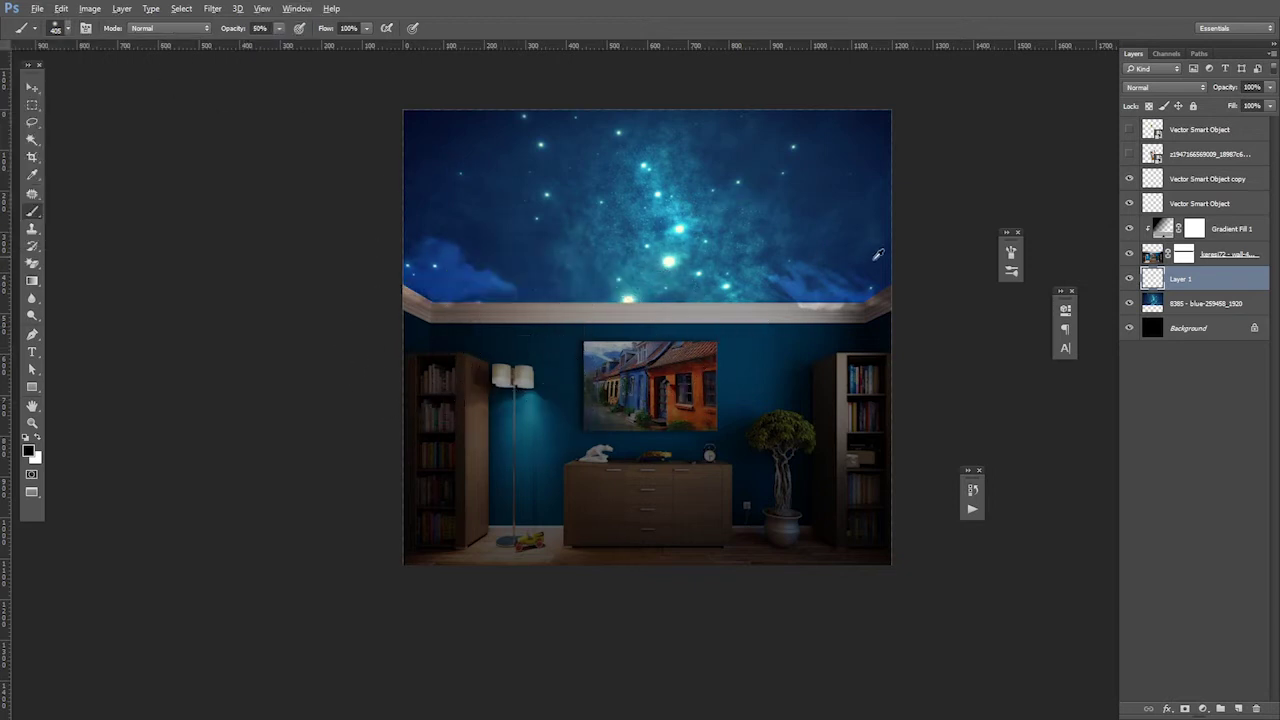
drag(490, 305, 820, 366)
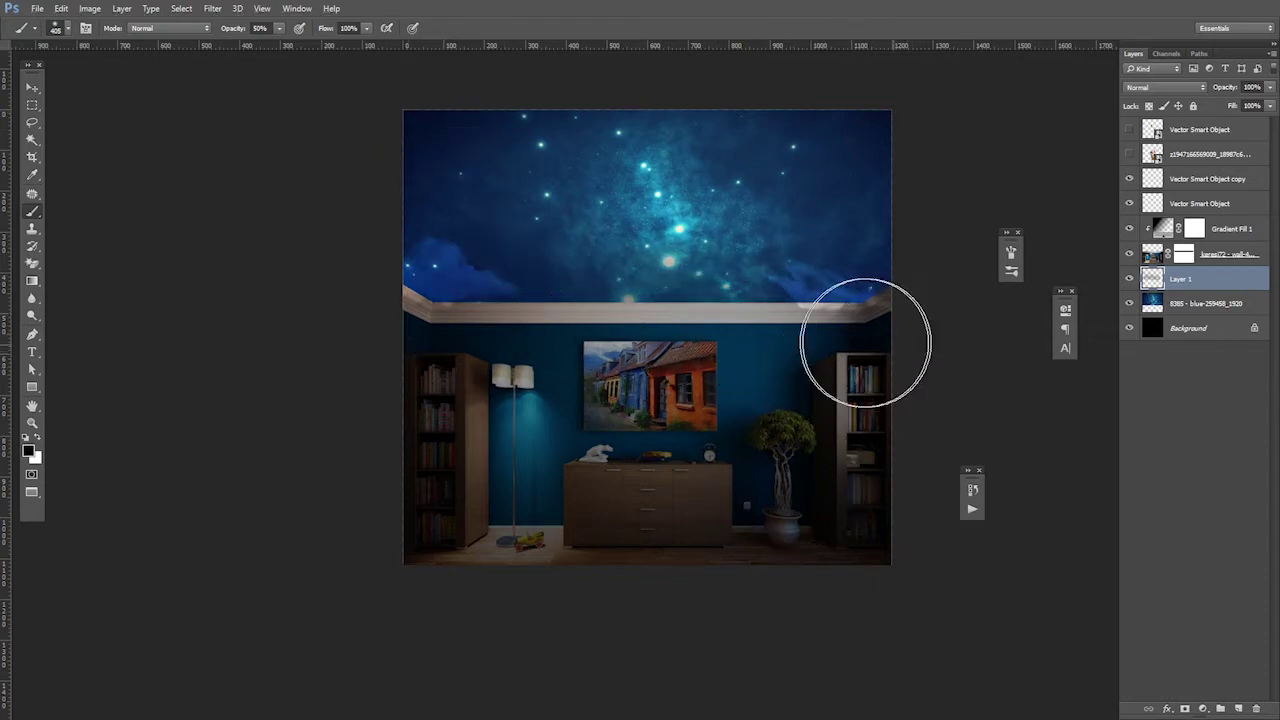
key(v)
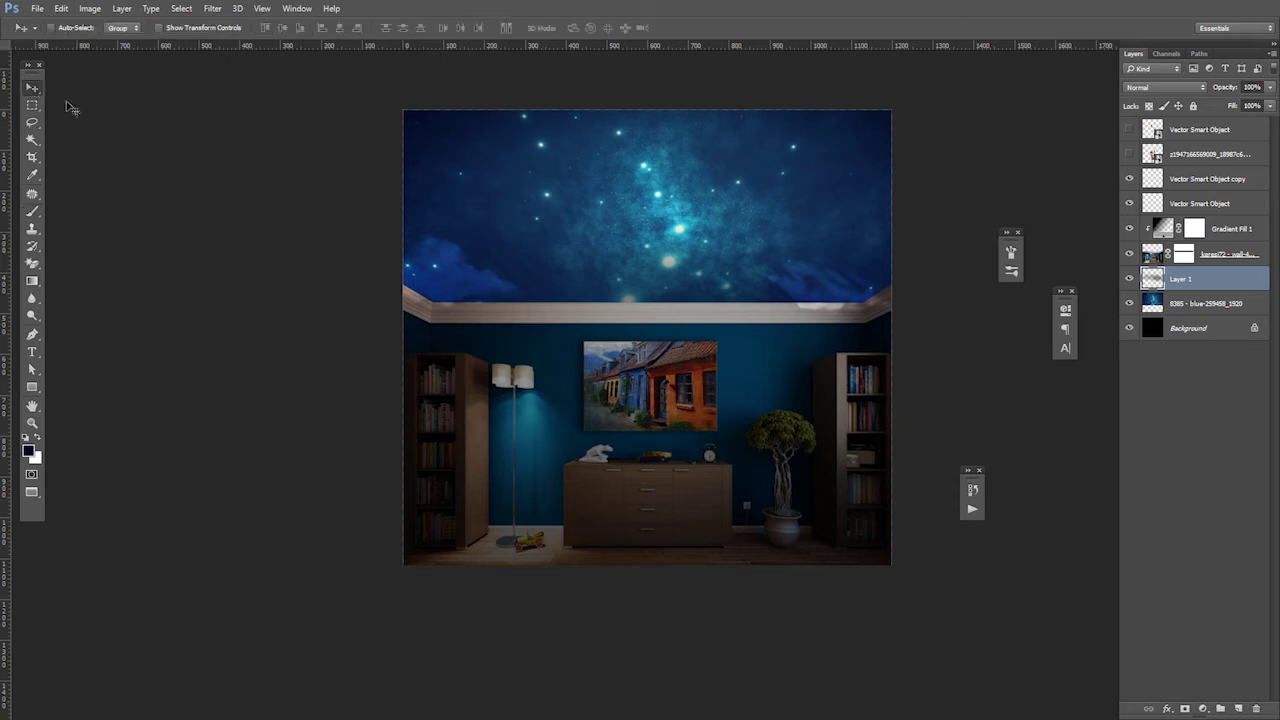
Step: Add a new empty layer above the Vector Smart Object copy
click(1130, 229)
click(1130, 229)
click(1208, 179)
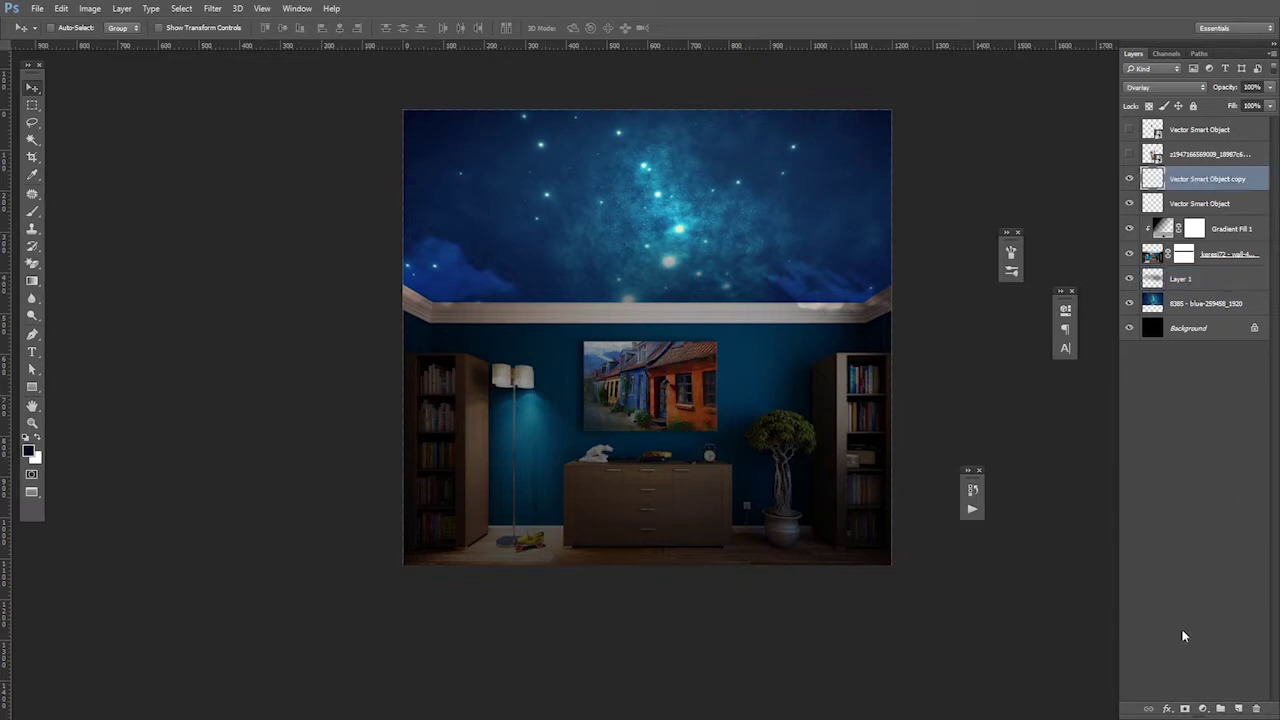
click(1203, 709)
click(1238, 709)
Step: Draw a black-to-transparent radial vignette outward from the room centre
click(31, 281)
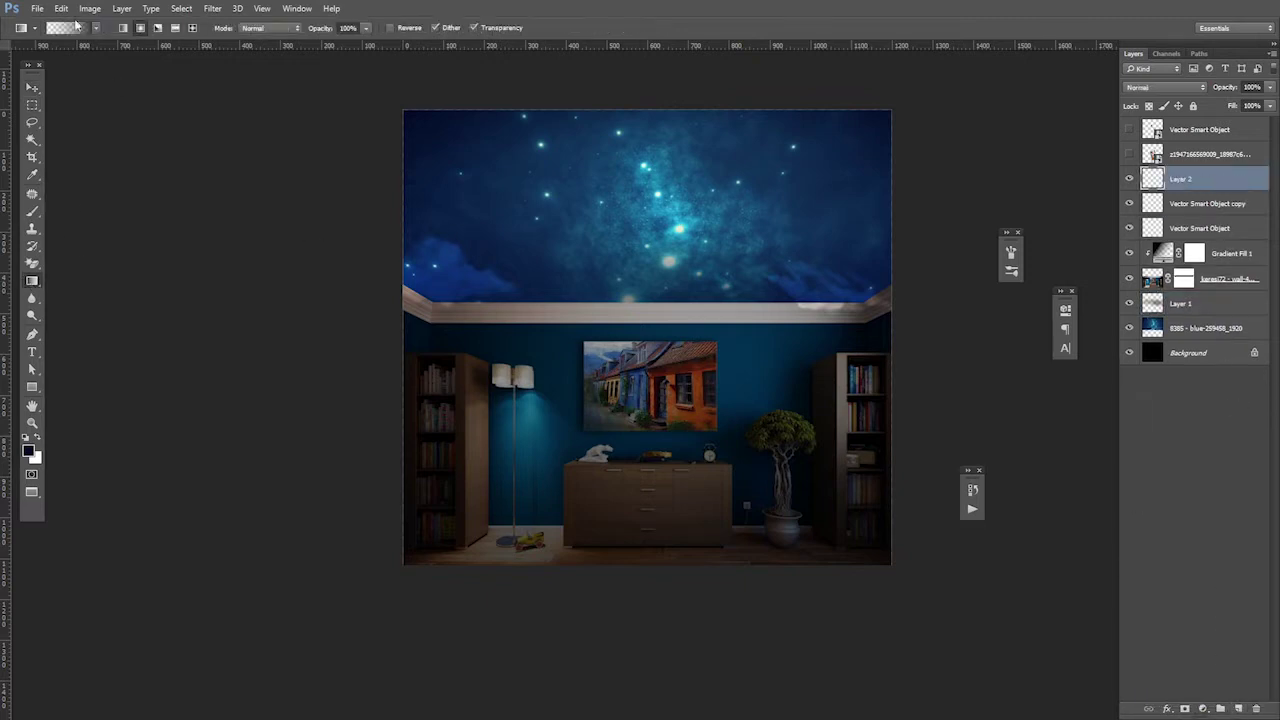
click(80, 27)
click(90, 318)
click(153, 375)
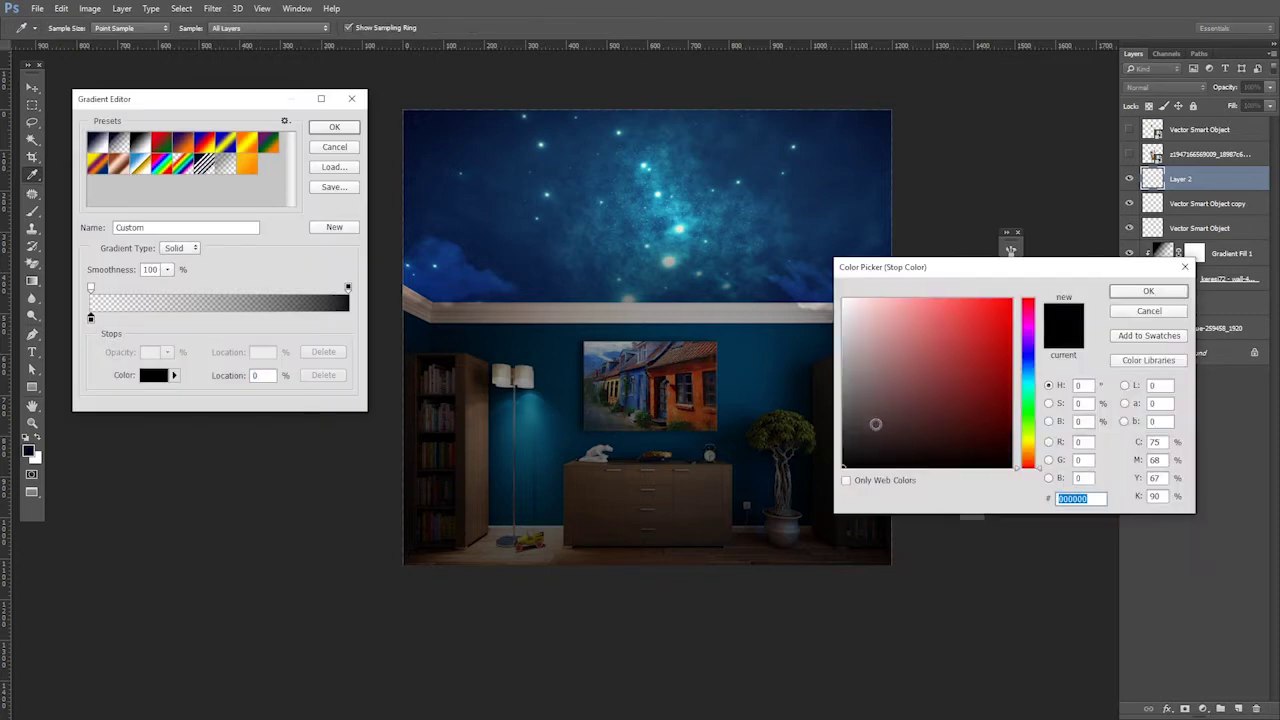
click(1143, 290)
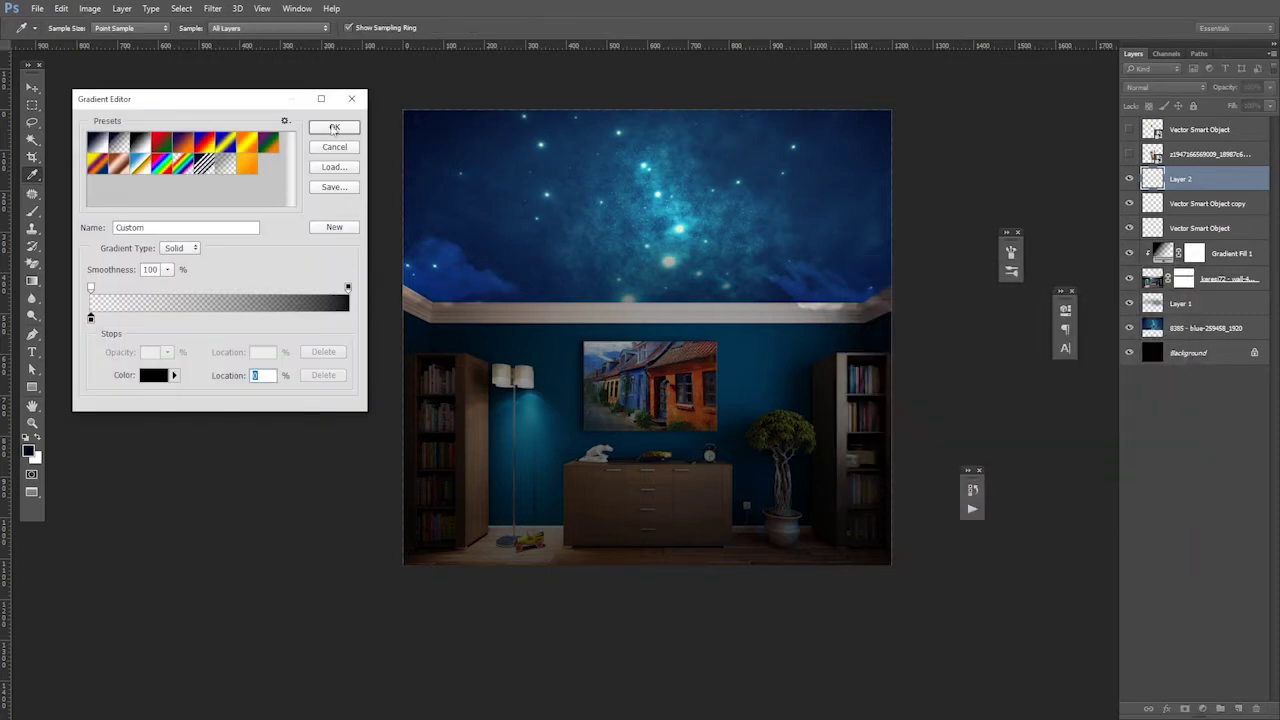
click(334, 128)
drag(660, 256, 665, 545)
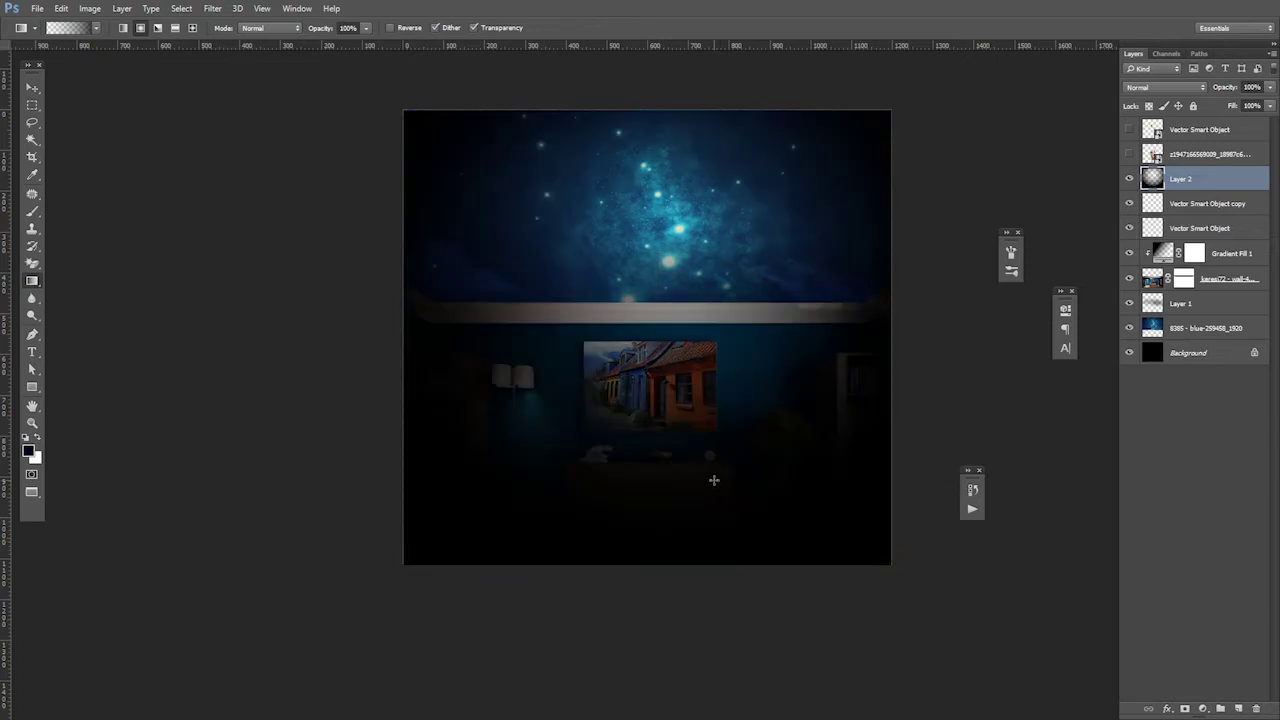
Step: Lower the vignette layer's opacity to about half
click(1270, 87)
drag(1268, 105, 1248, 106)
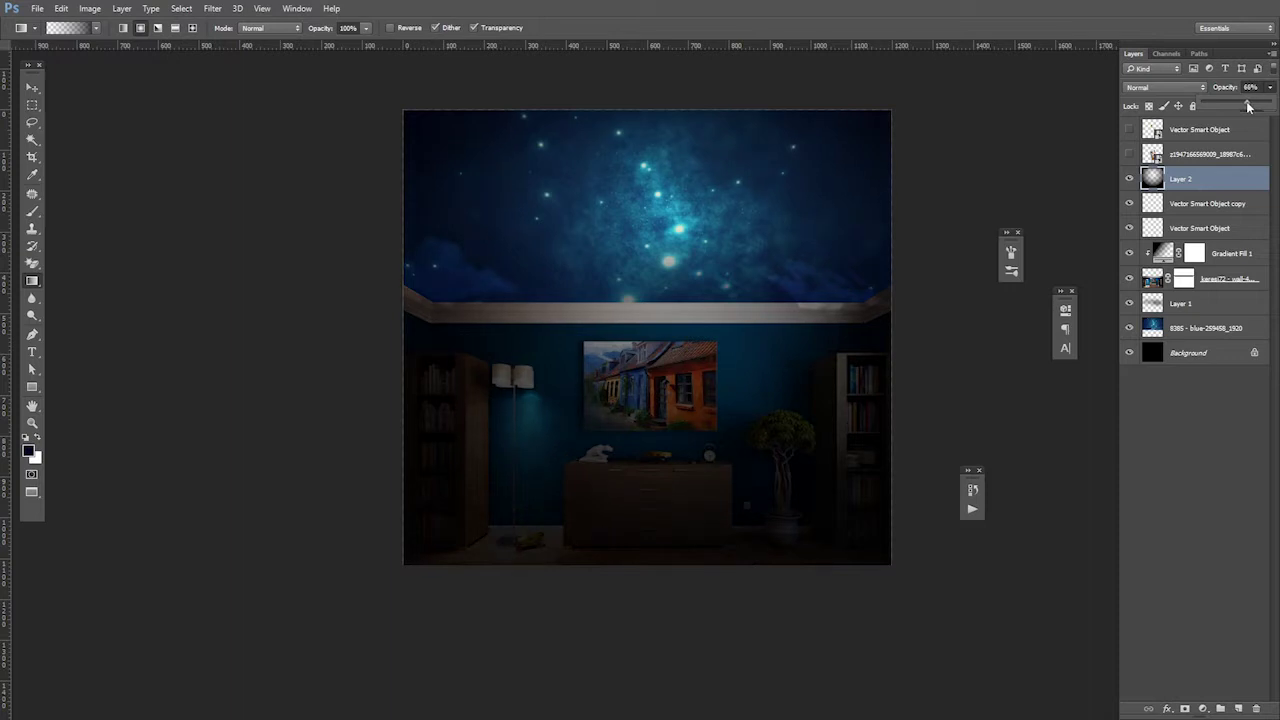
drag(1244, 106, 1239, 106)
click(1238, 708)
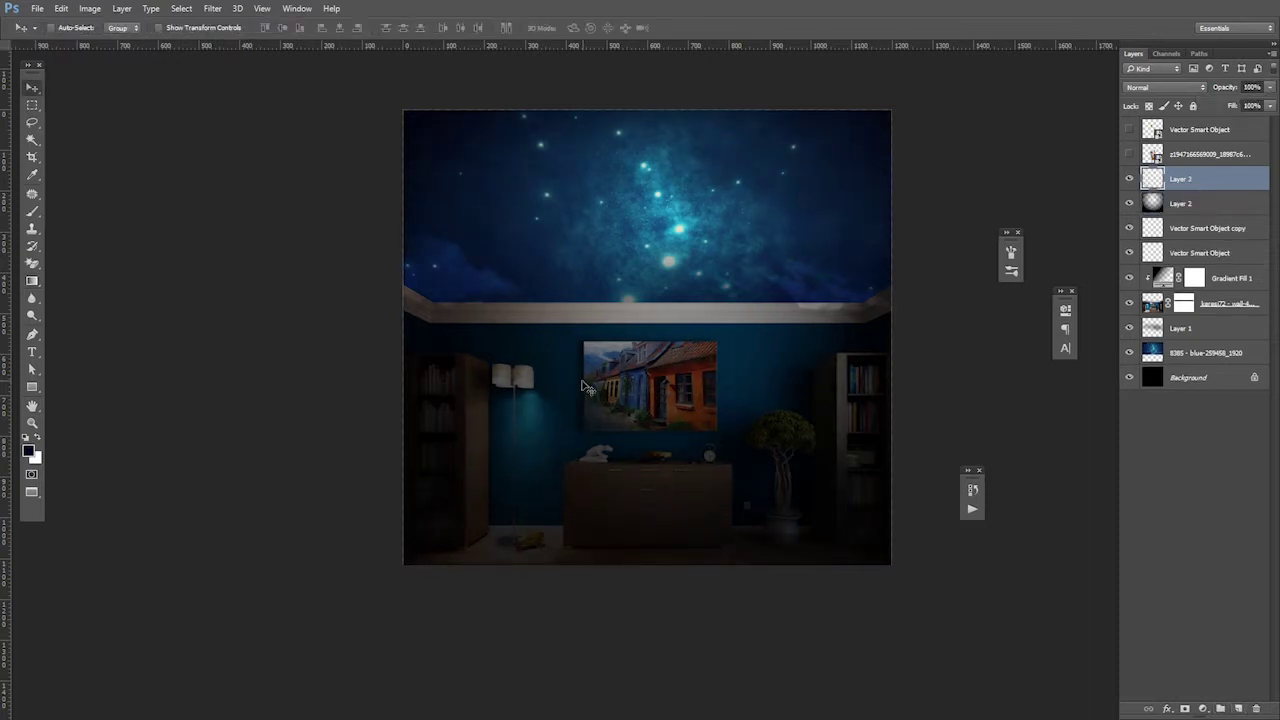
Step: Set the foreground colour to light blue, starting from hex 42d5d9
click(30, 452)
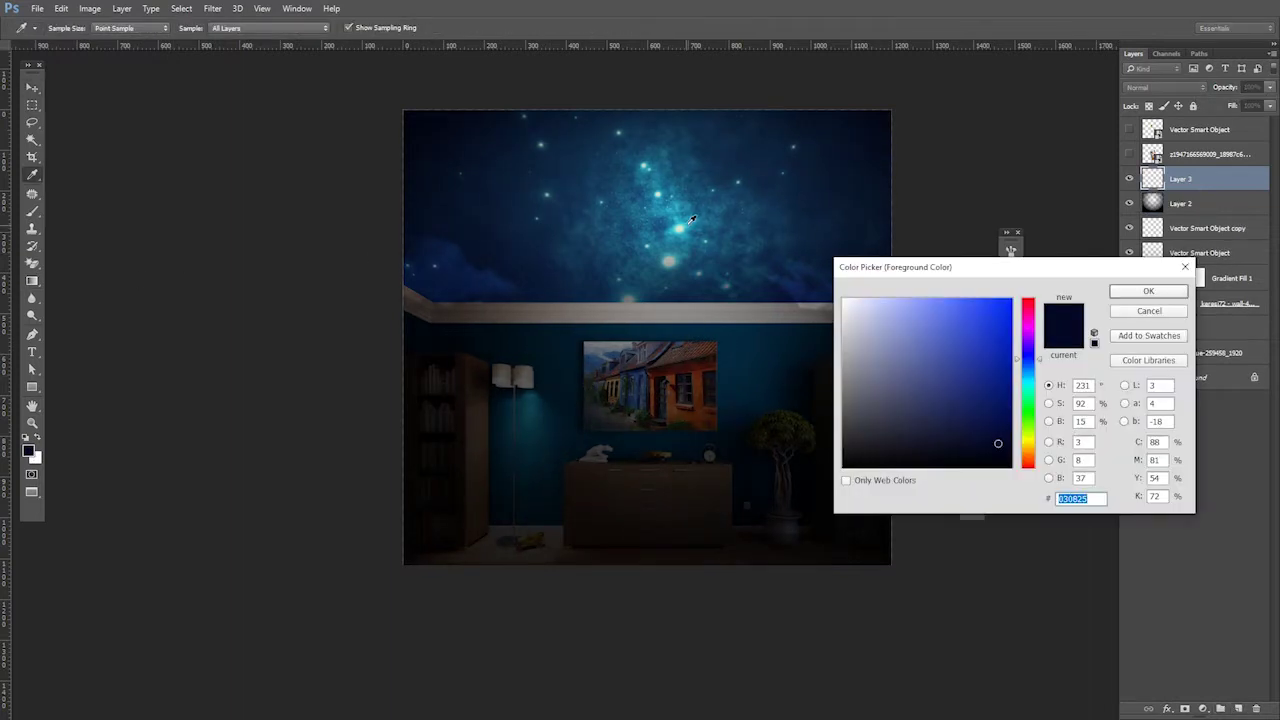
text(42d5d9)
click(1027, 380)
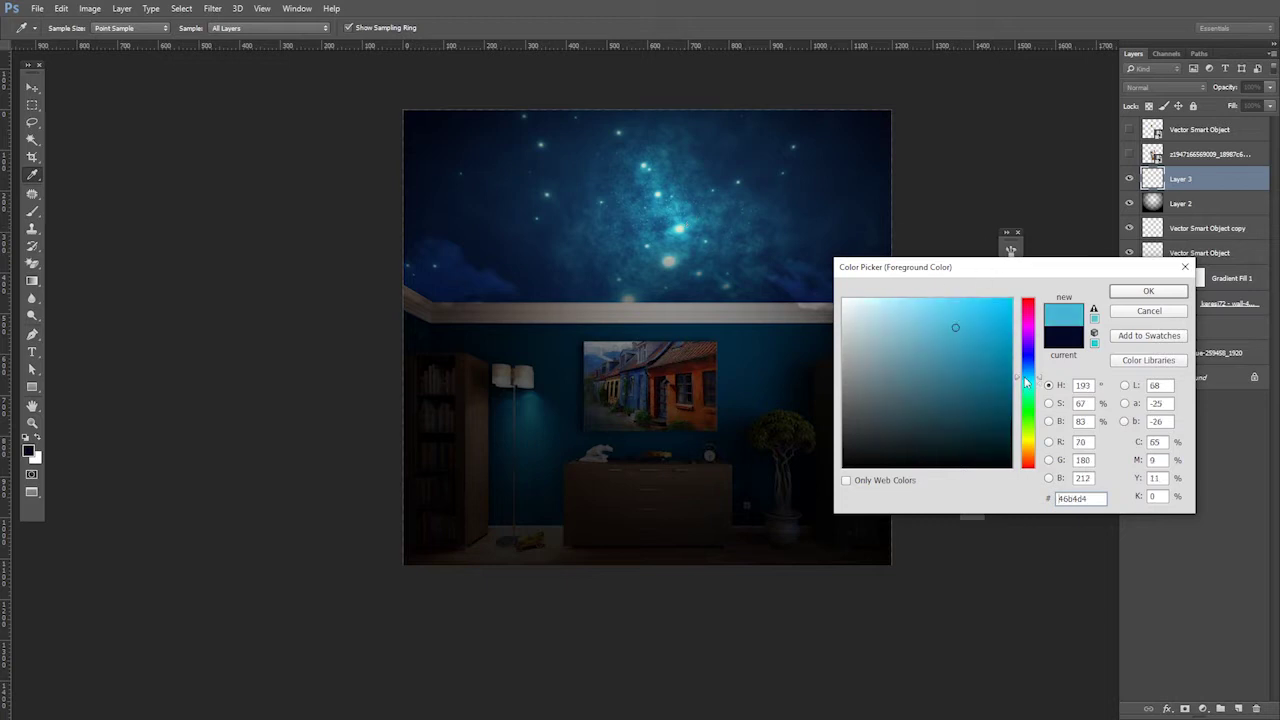
text(0)
click(1157, 442)
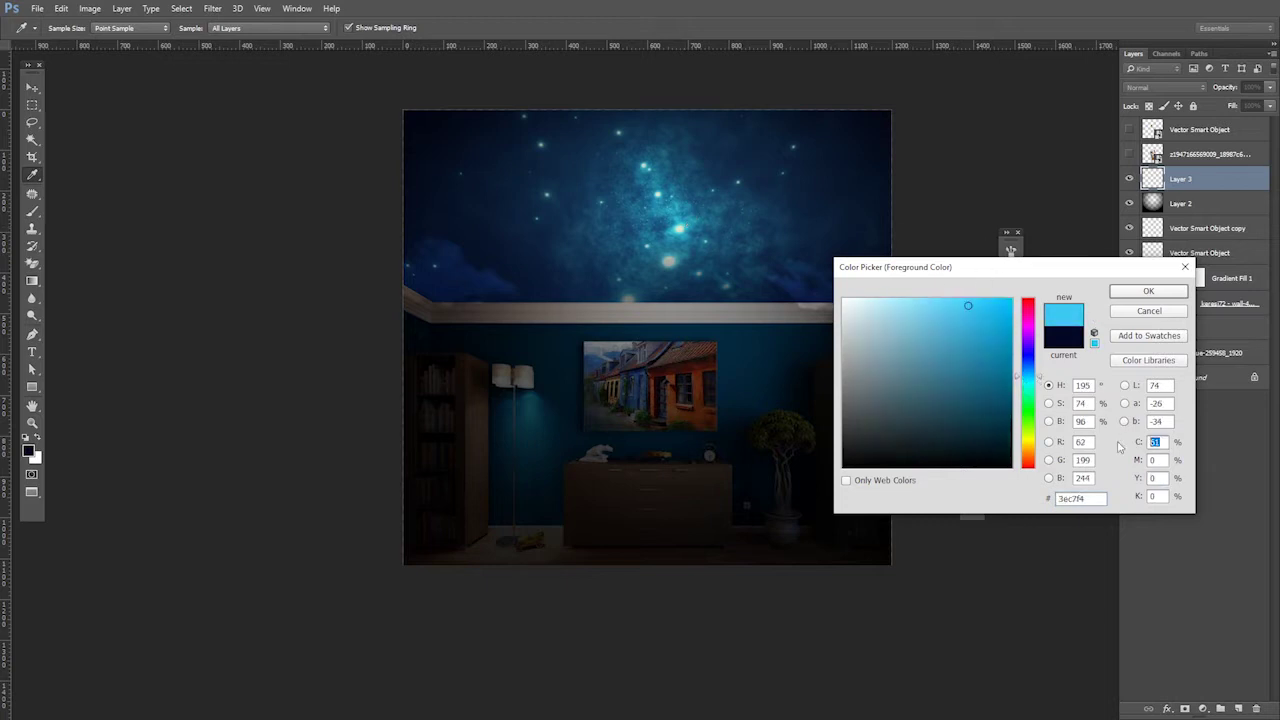
text(20)
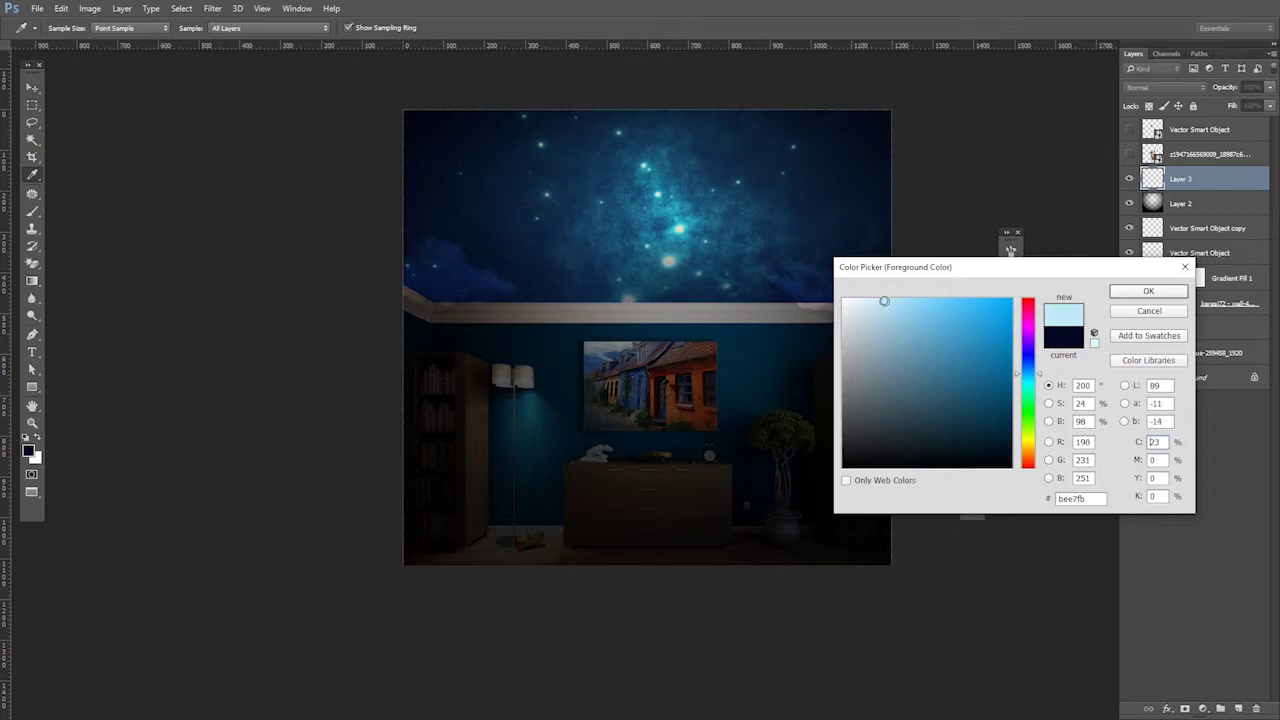
click(1148, 291)
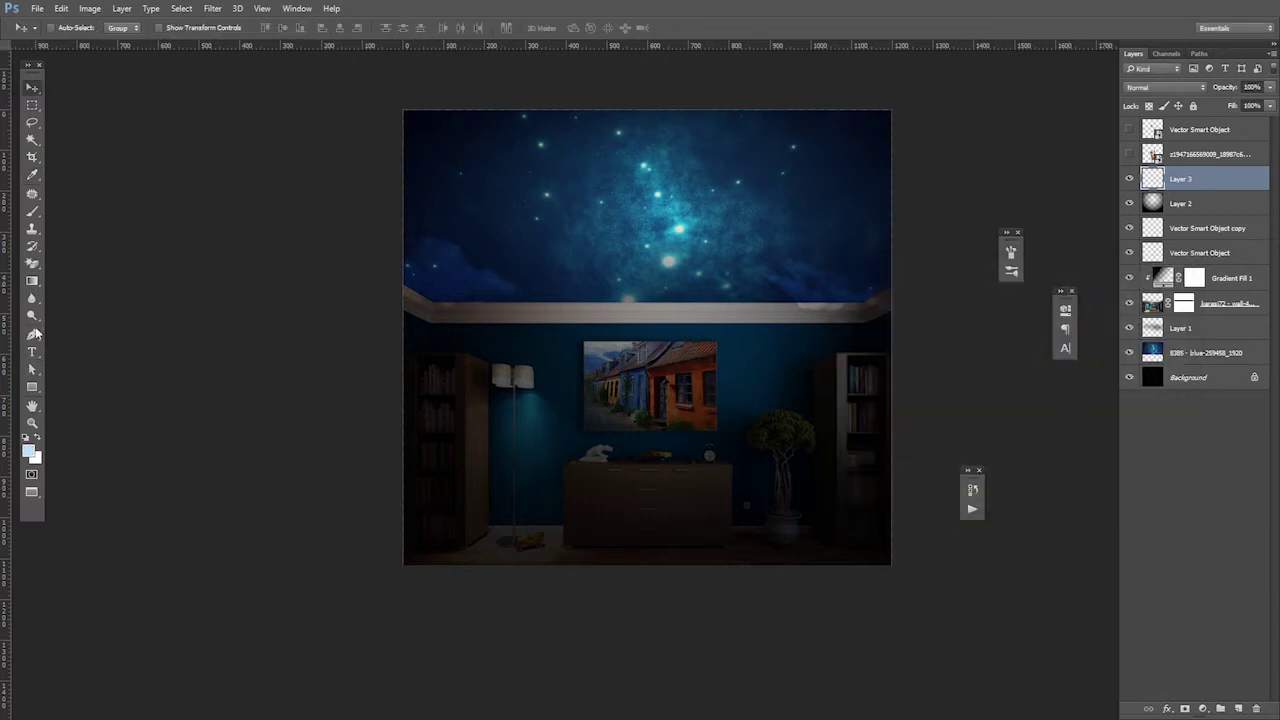
Step: Outline a beam from a ceiling star down to the floor and fill it light blue
click(32, 335)
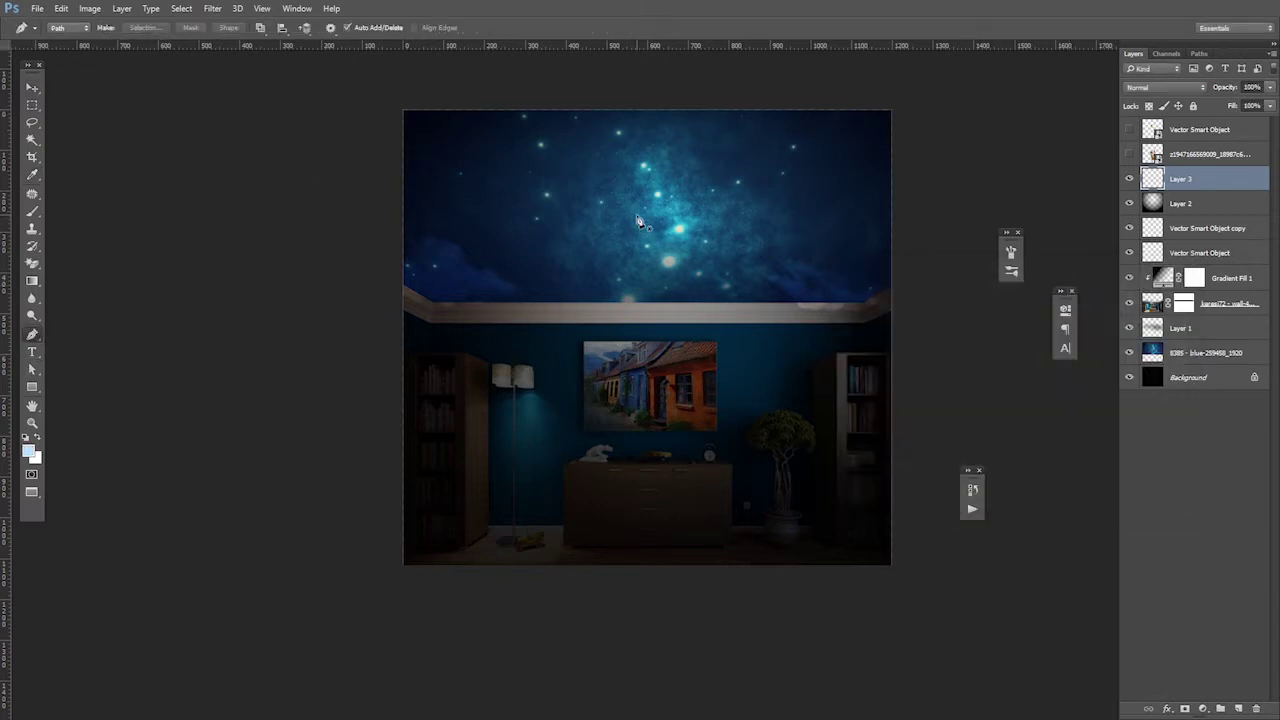
click(643, 165)
click(597, 251)
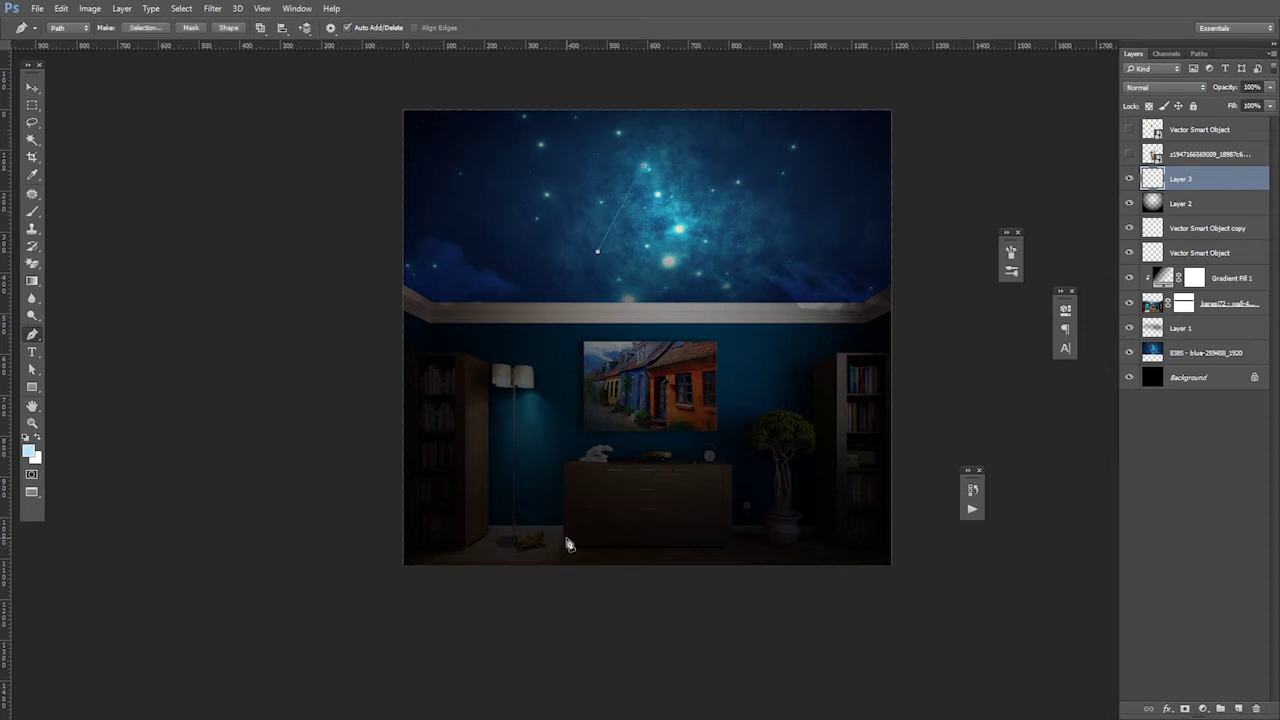
drag(566, 548, 572, 580)
click(747, 567)
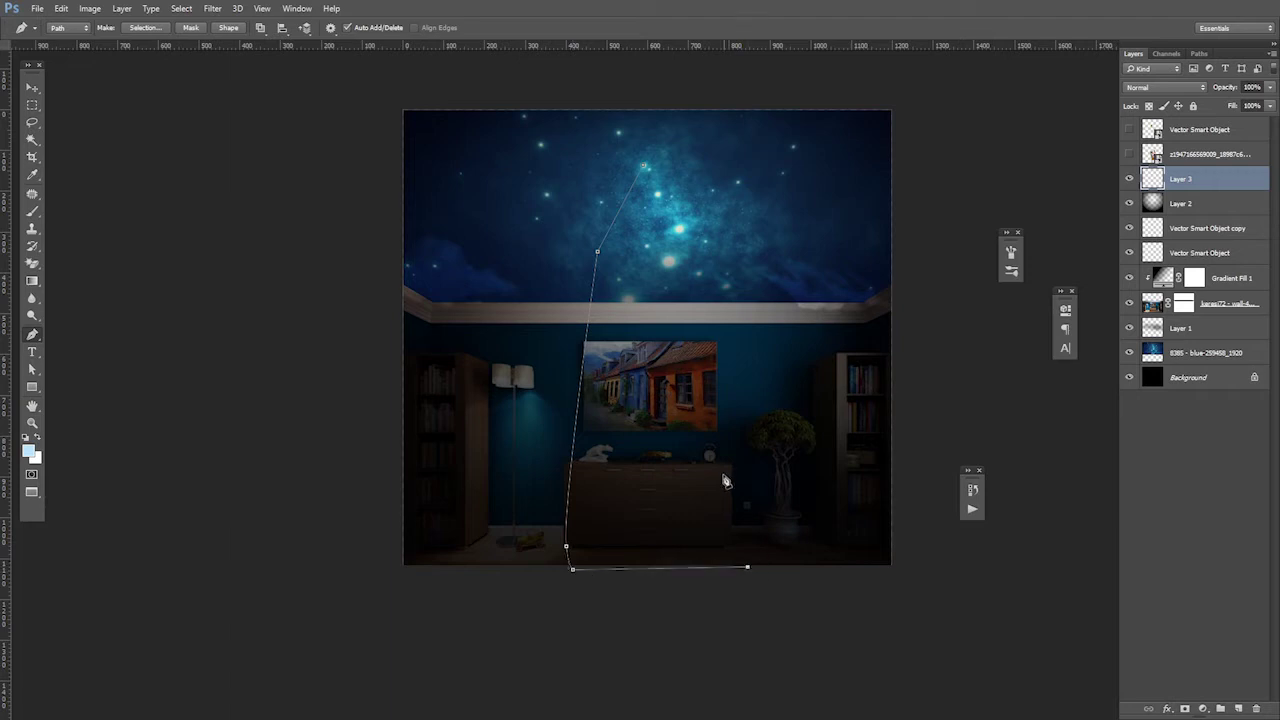
click(704, 246)
key(ctrl+Return)
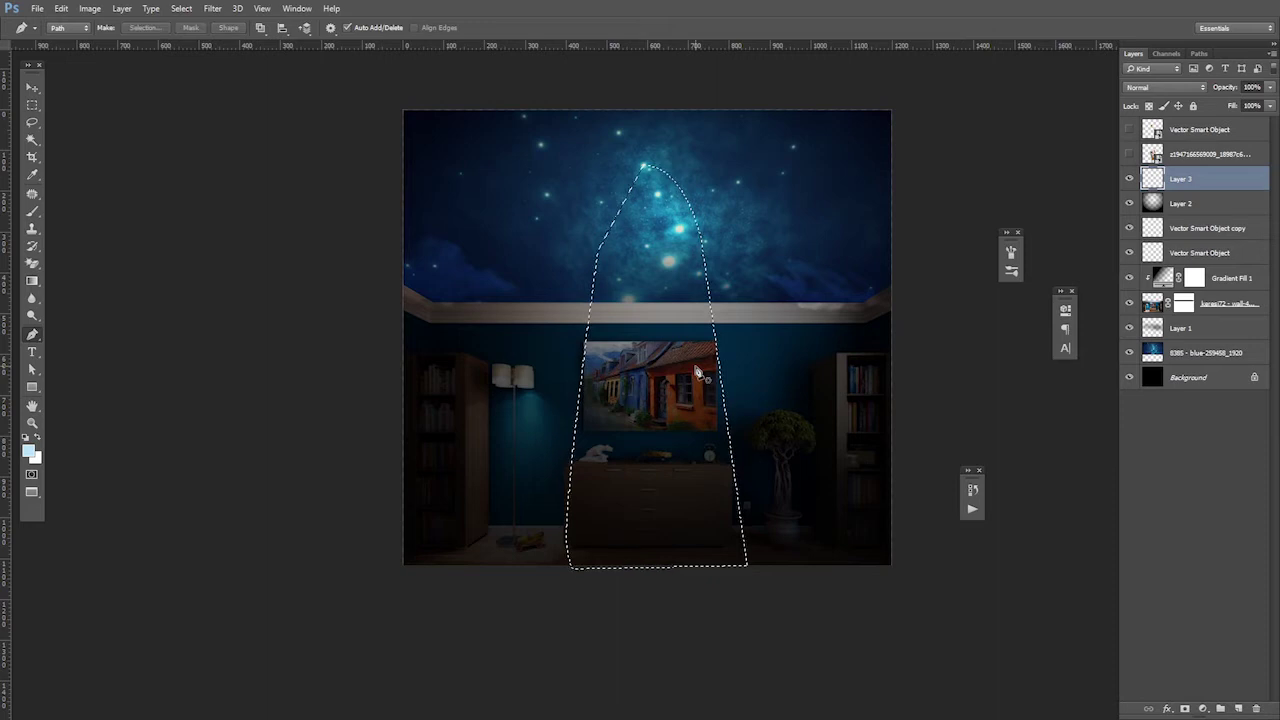
key(alt+BackSpace)
key(ctrl+d)
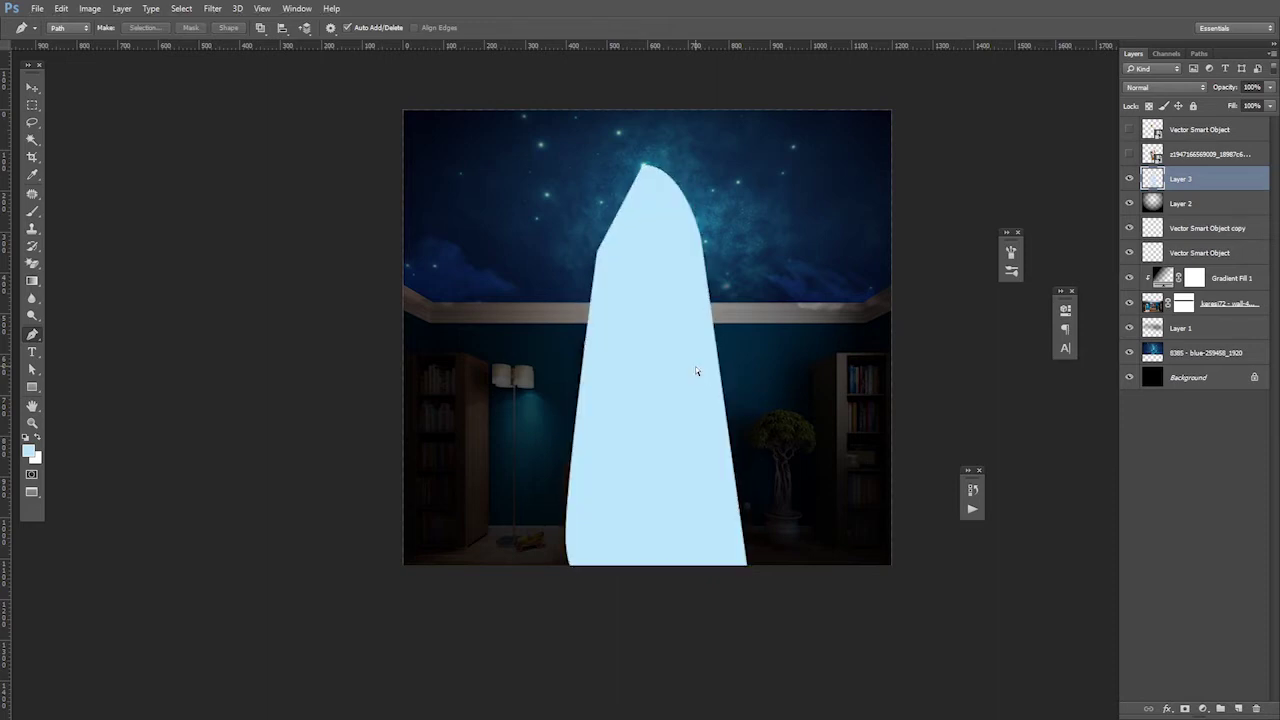
click(33, 87)
Step: Apply a Field Blur to the beam: about 74 px at the floor, 7 px near the top
click(213, 8)
mouse_move(232, 168)
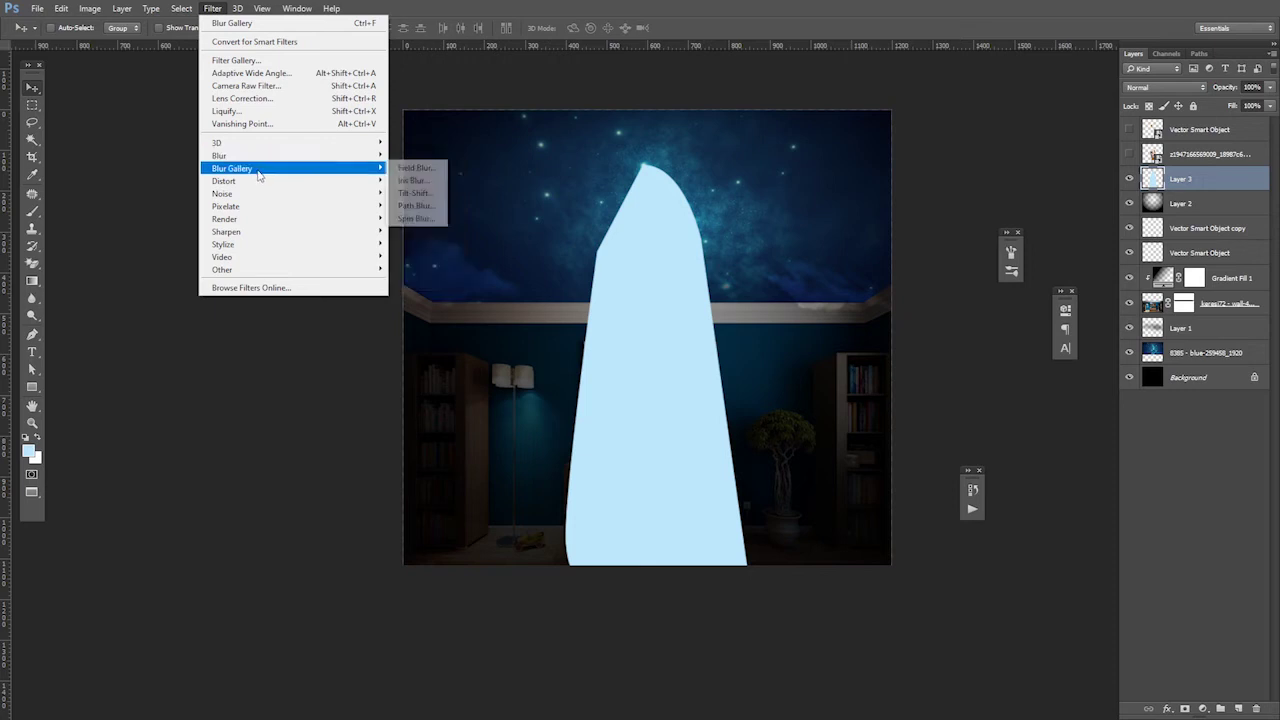
click(415, 167)
drag(652, 460, 643, 540)
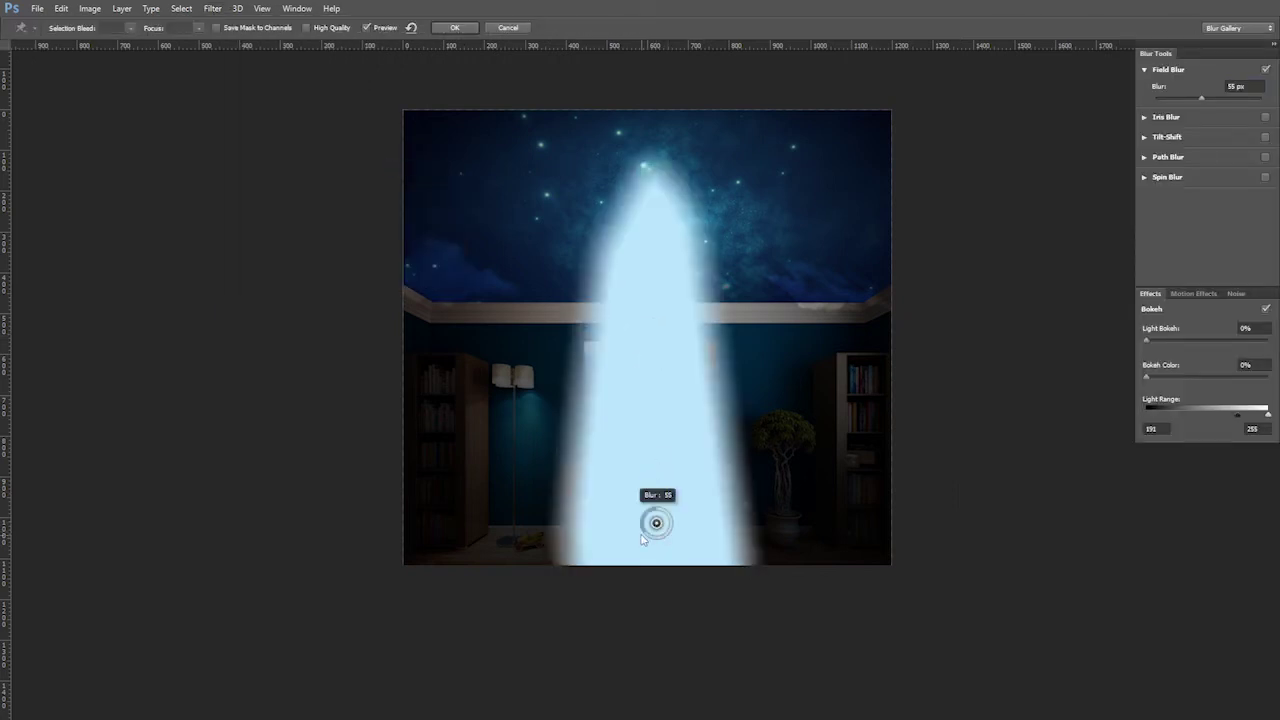
drag(643, 540, 646, 540)
click(656, 213)
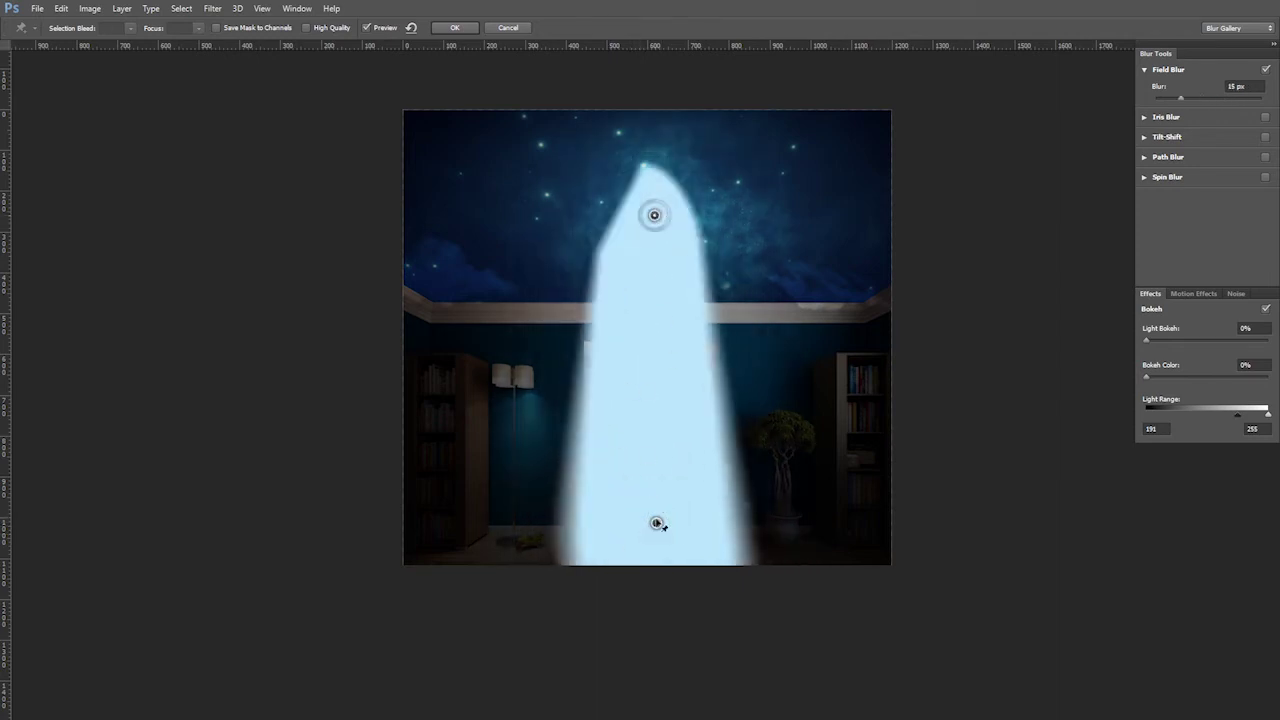
click(656, 522)
drag(664, 530, 644, 533)
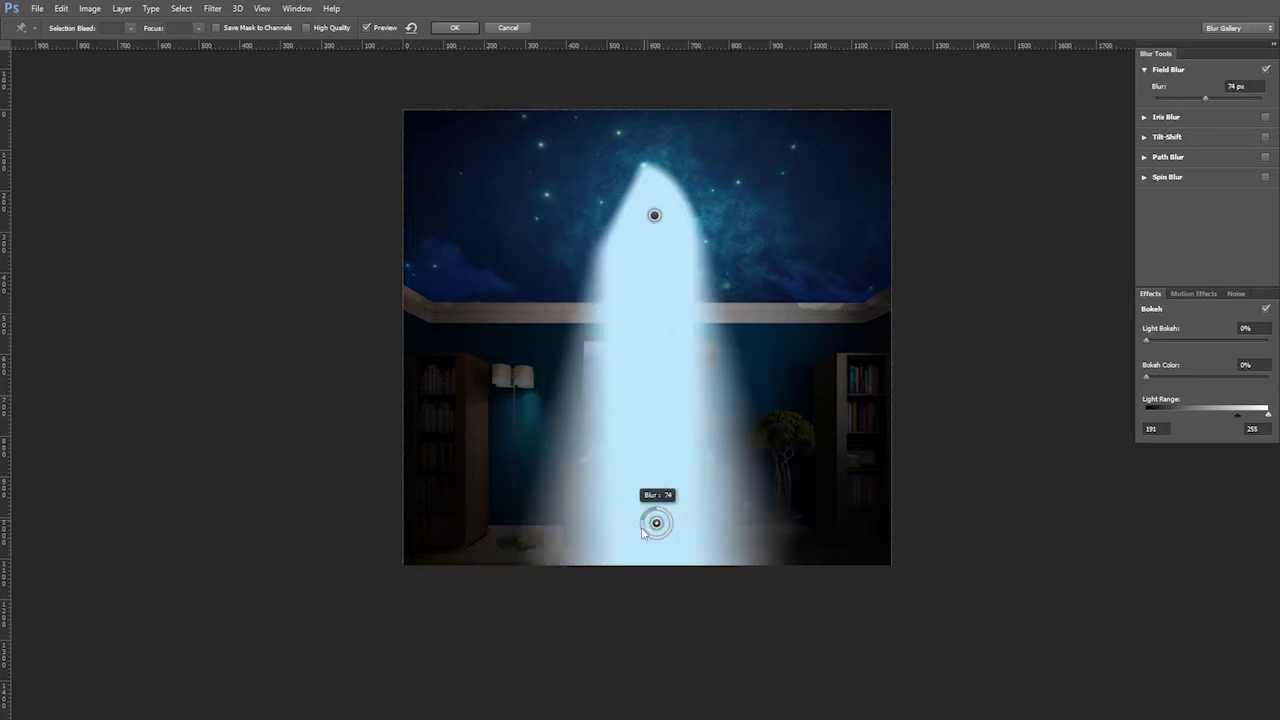
click(656, 217)
drag(660, 229, 680, 188)
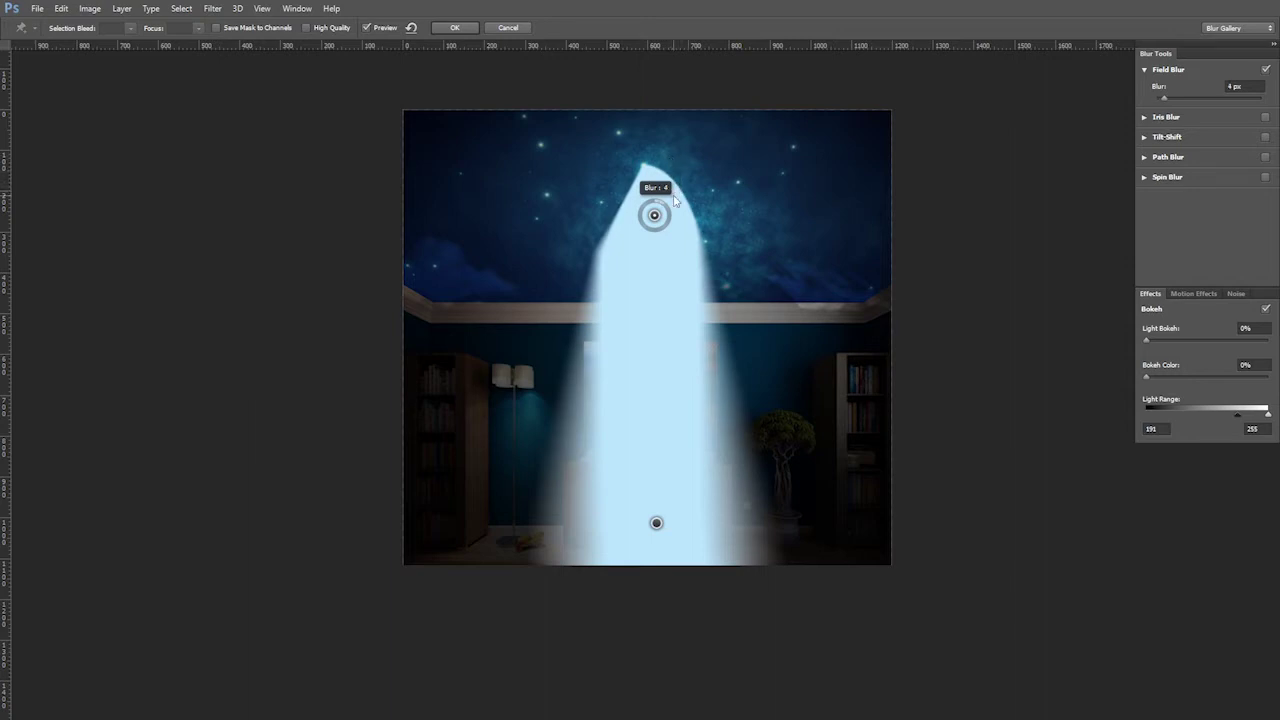
mouse_move(675, 201)
mouse_down()
mouse_move(671, 184)
mouse_move(661, 258)
mouse_up()
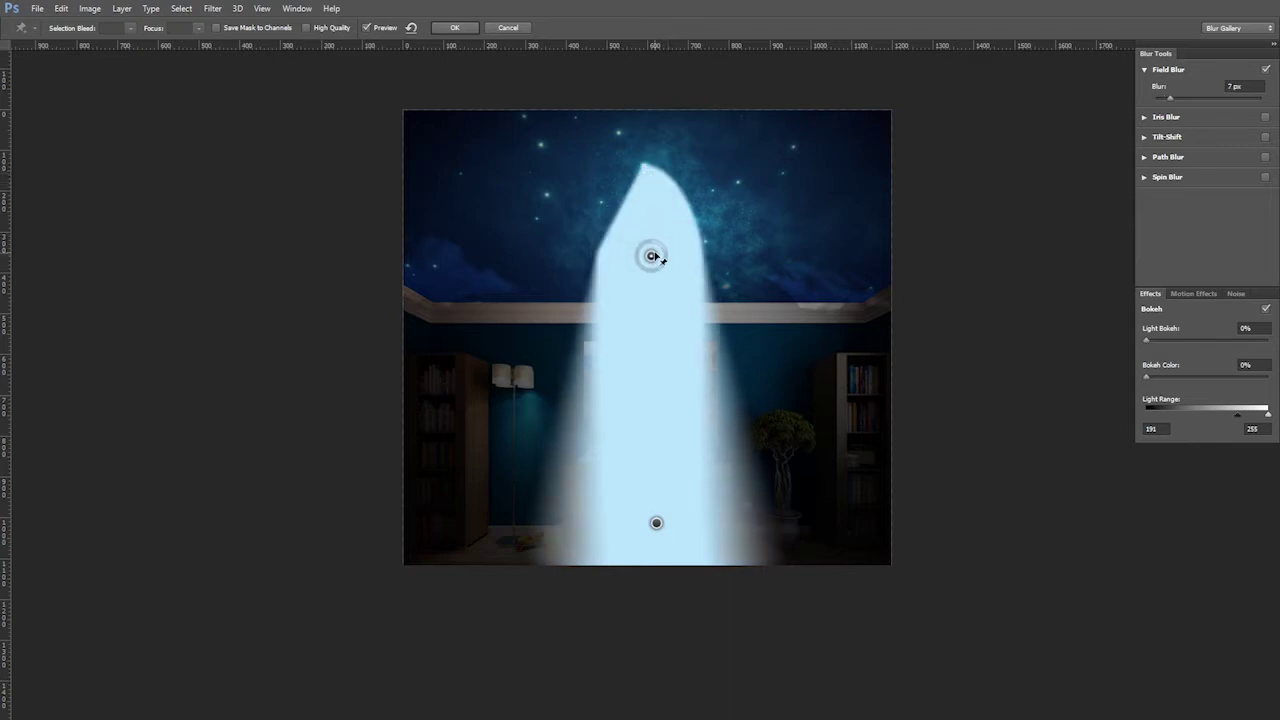
click(453, 27)
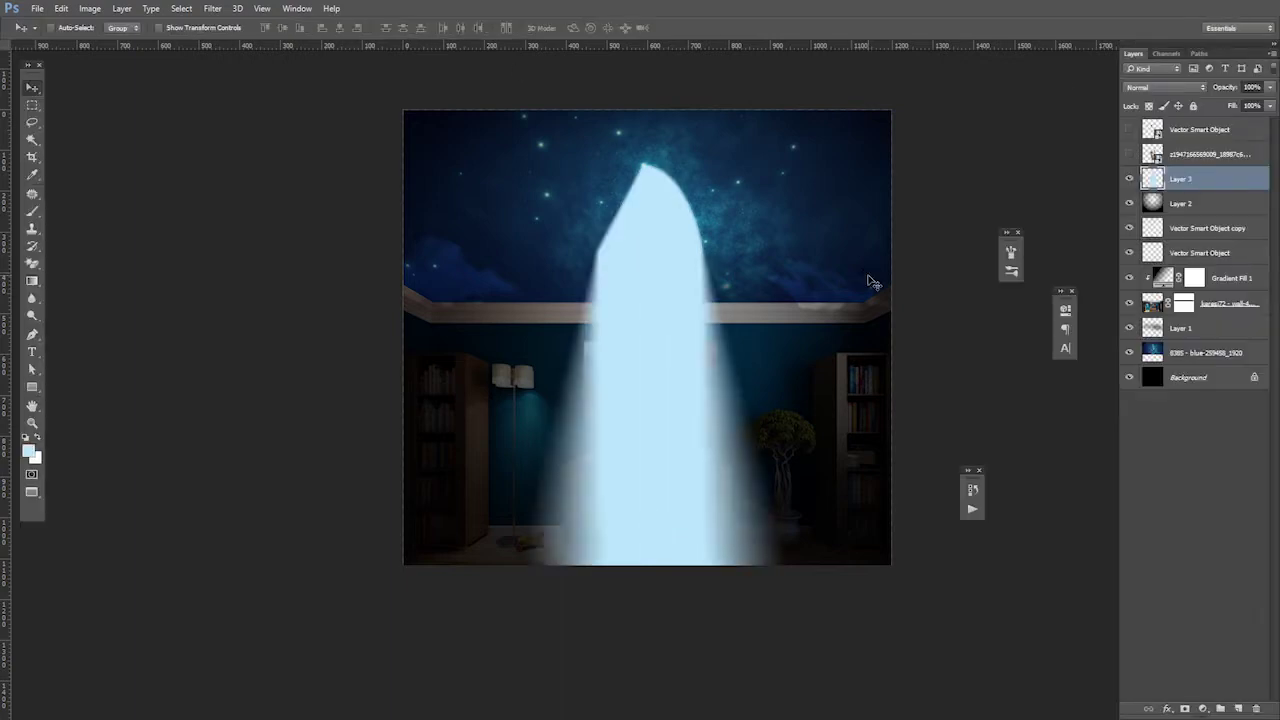
Step: Set Layer 3 to Overlay and stretch the beam taller and slightly wider
click(1155, 88)
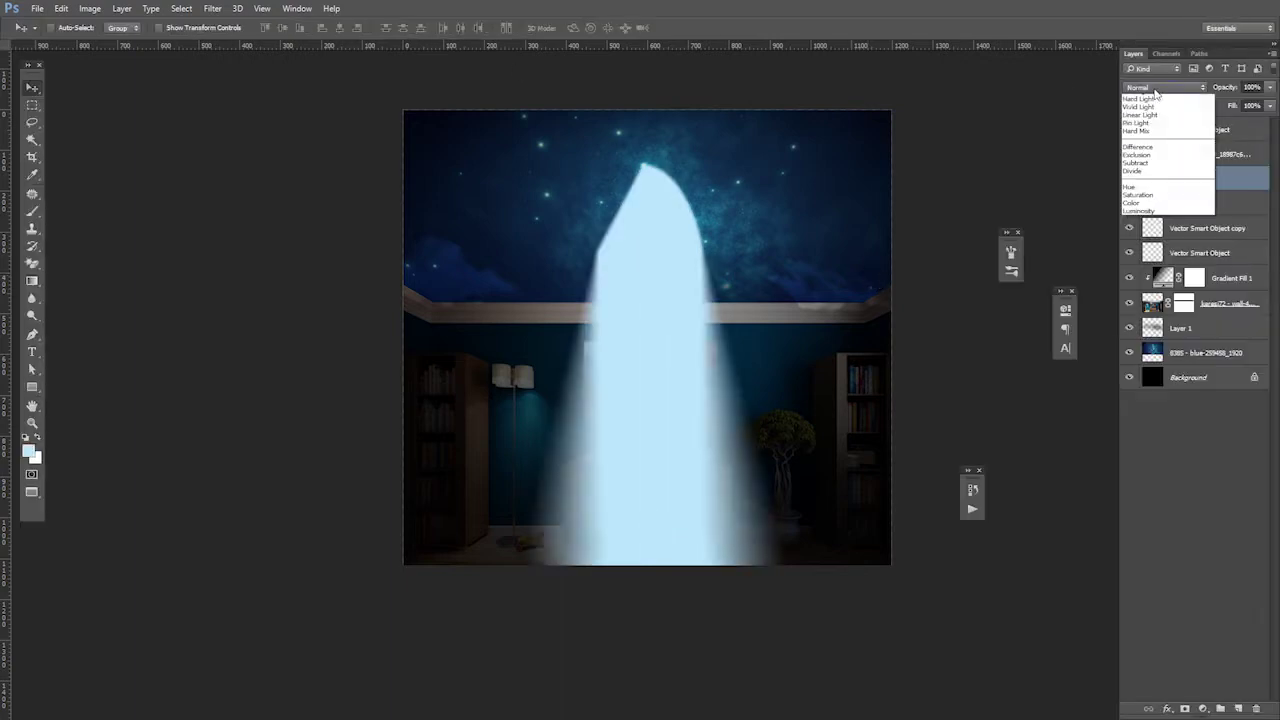
click(1155, 228)
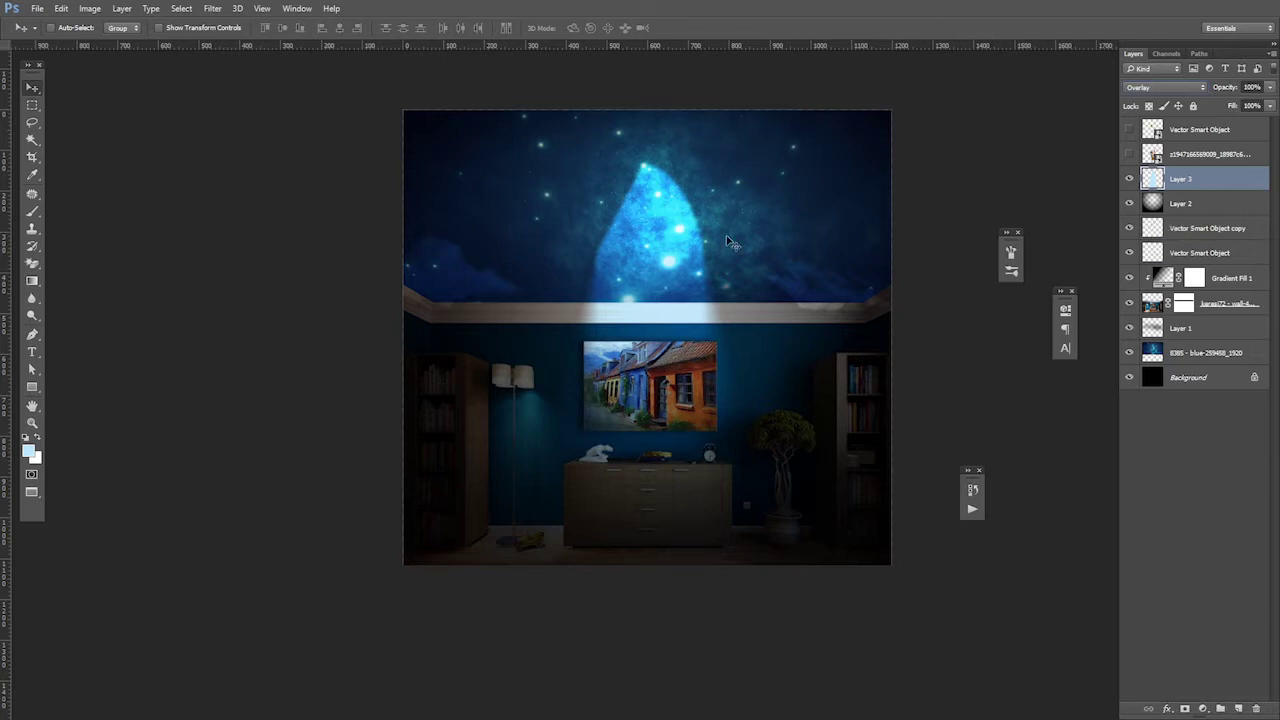
key(ctrl+t)
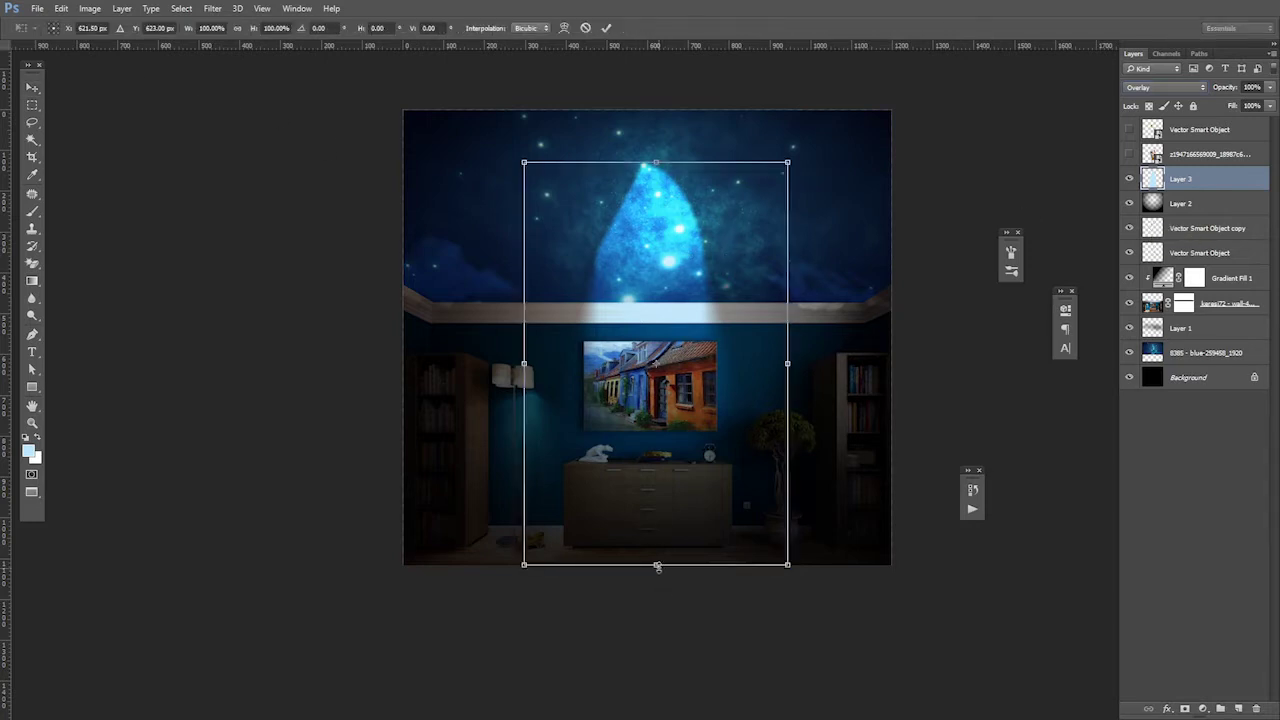
drag(657, 566, 656, 581)
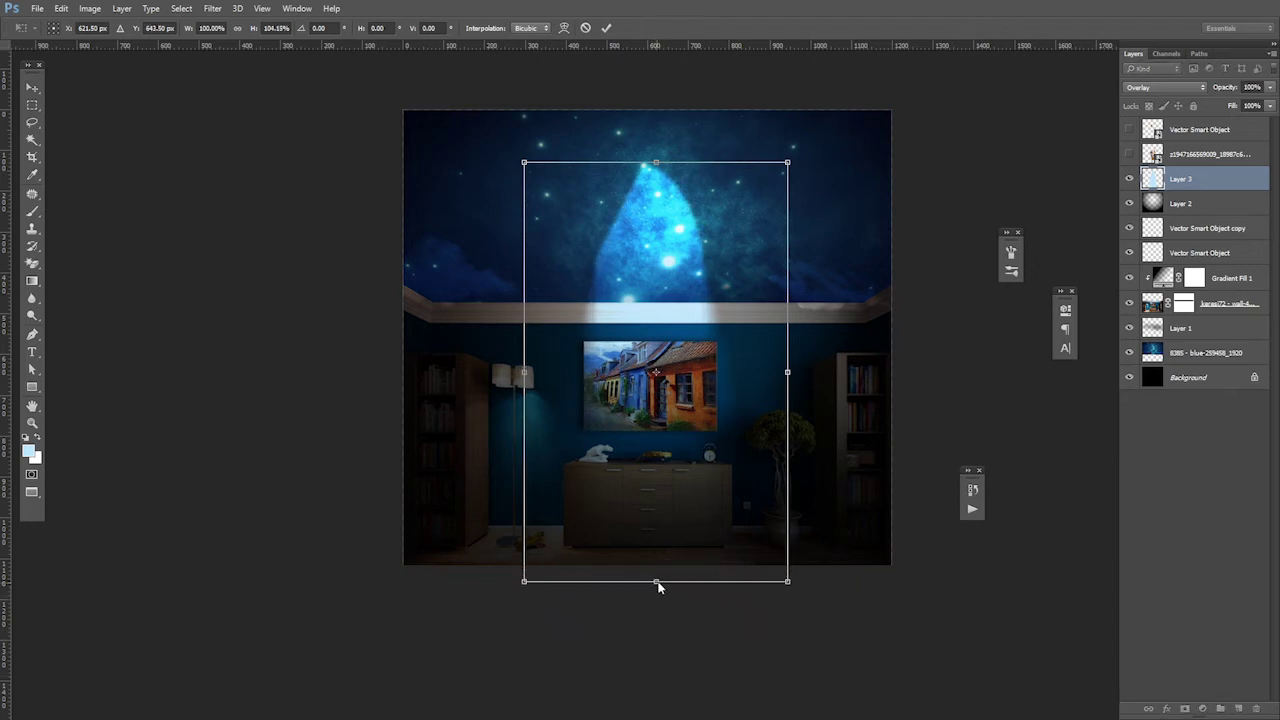
drag(788, 581, 783, 648)
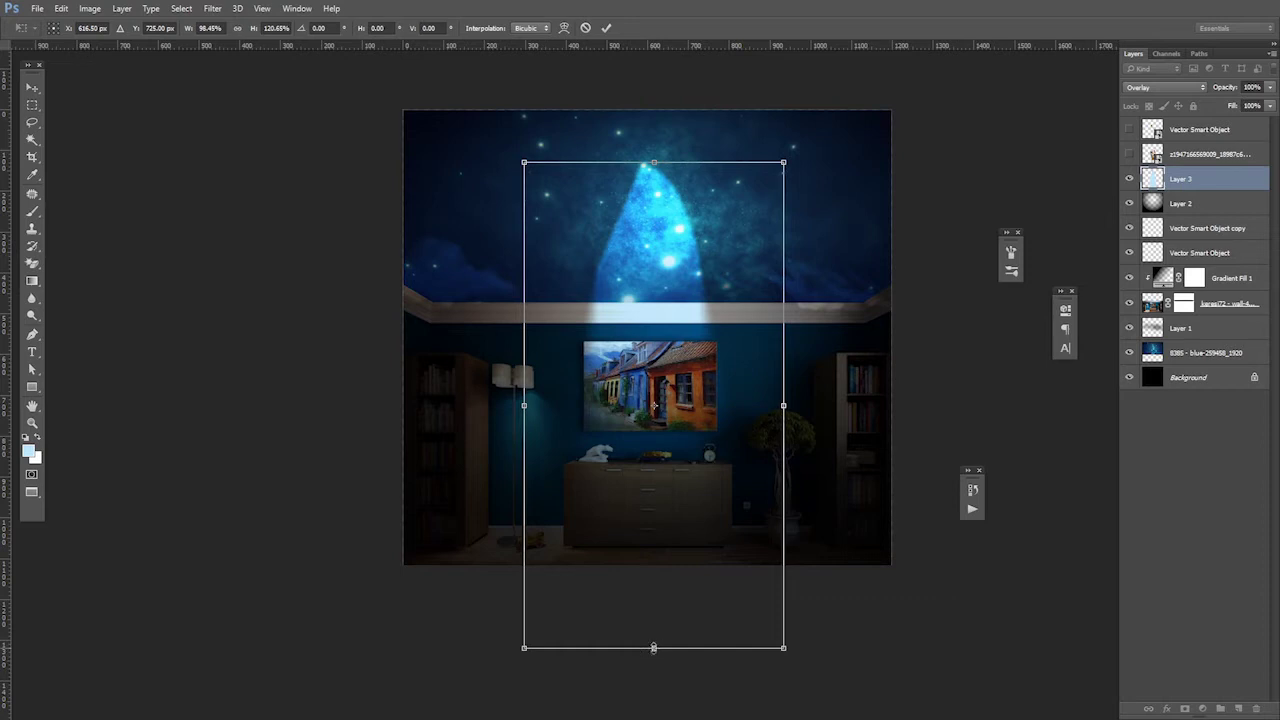
drag(655, 648, 660, 610)
drag(686, 179, 686, 215)
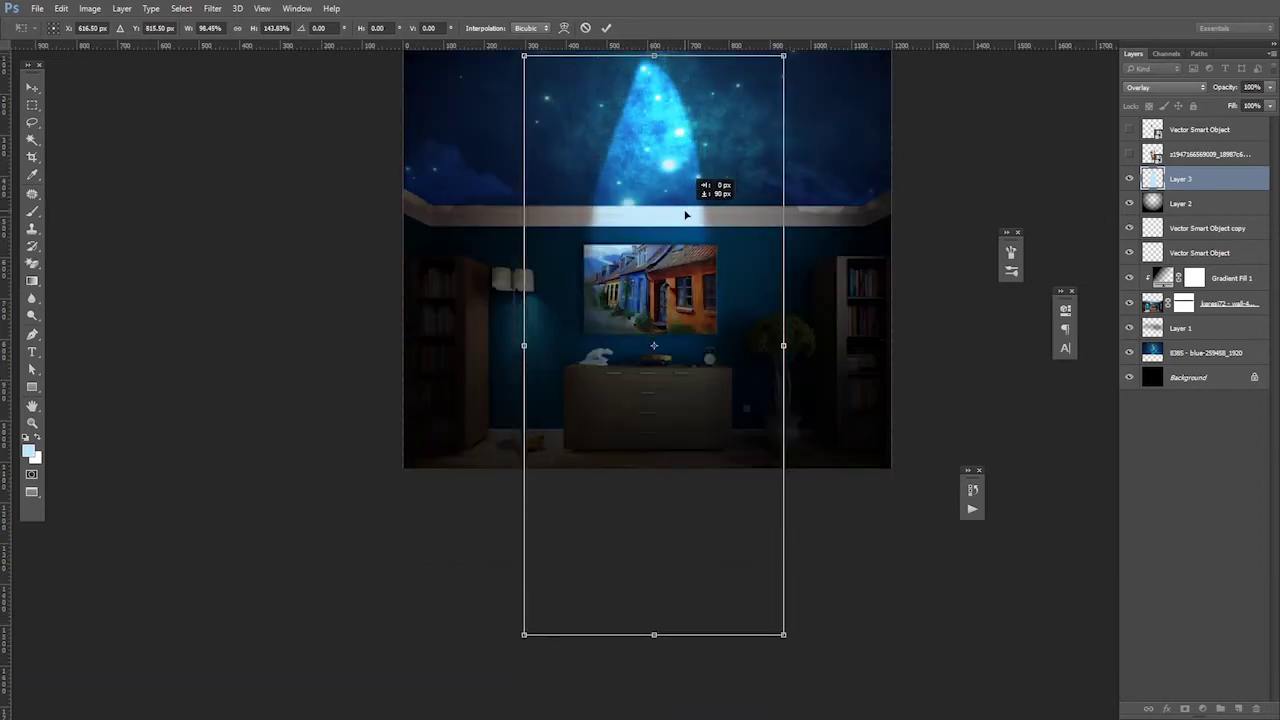
drag(783, 345, 810, 347)
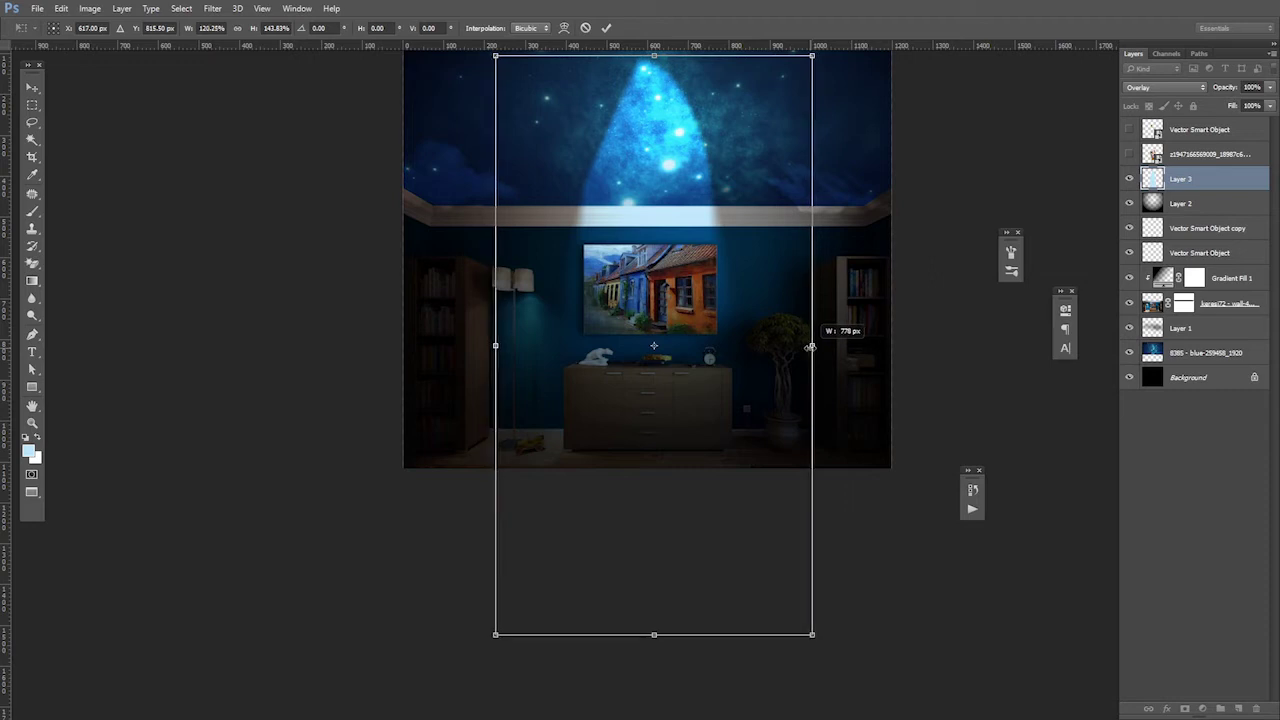
key(Return)
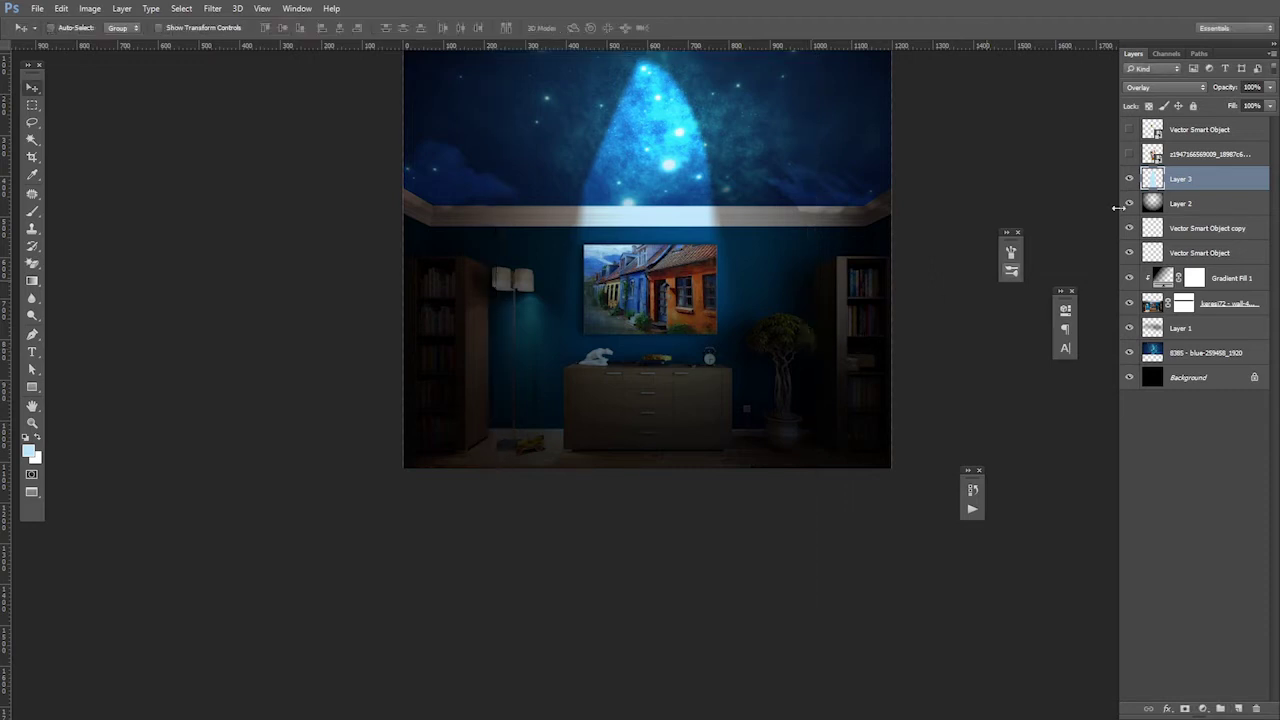
Step: Mask Layer 3's beam, painting its edges black and restoring the beam below the ceiling in white
click(1185, 708)
click(32, 211)
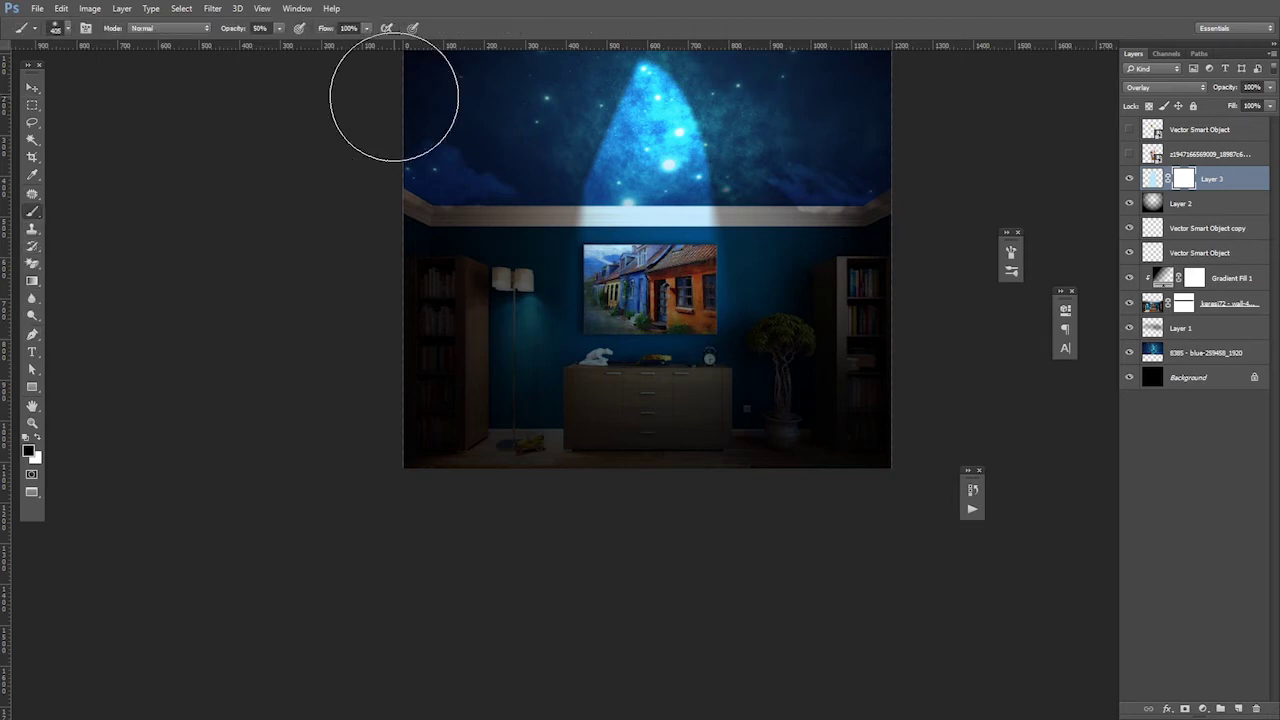
mouse_move(723, 65)
mouse_down()
mouse_move(748, 86)
mouse_move(748, 109)
mouse_move(586, 100)
mouse_move(543, 156)
mouse_move(614, 57)
mouse_move(571, 109)
mouse_move(714, 80)
mouse_move(737, 63)
mouse_up()
key(x)
mouse_move(685, 270)
mouse_down()
mouse_move(651, 214)
mouse_move(663, 357)
mouse_move(606, 423)
mouse_move(713, 463)
mouse_up()
key(x)
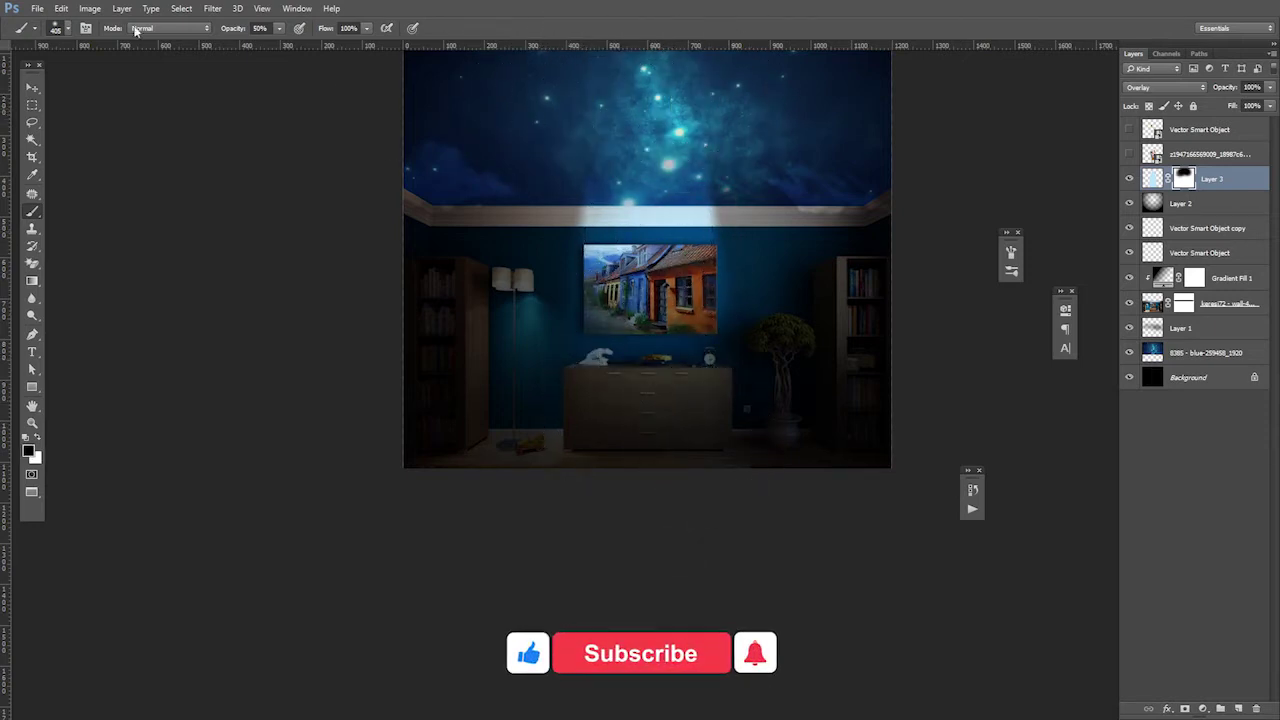
key(v)
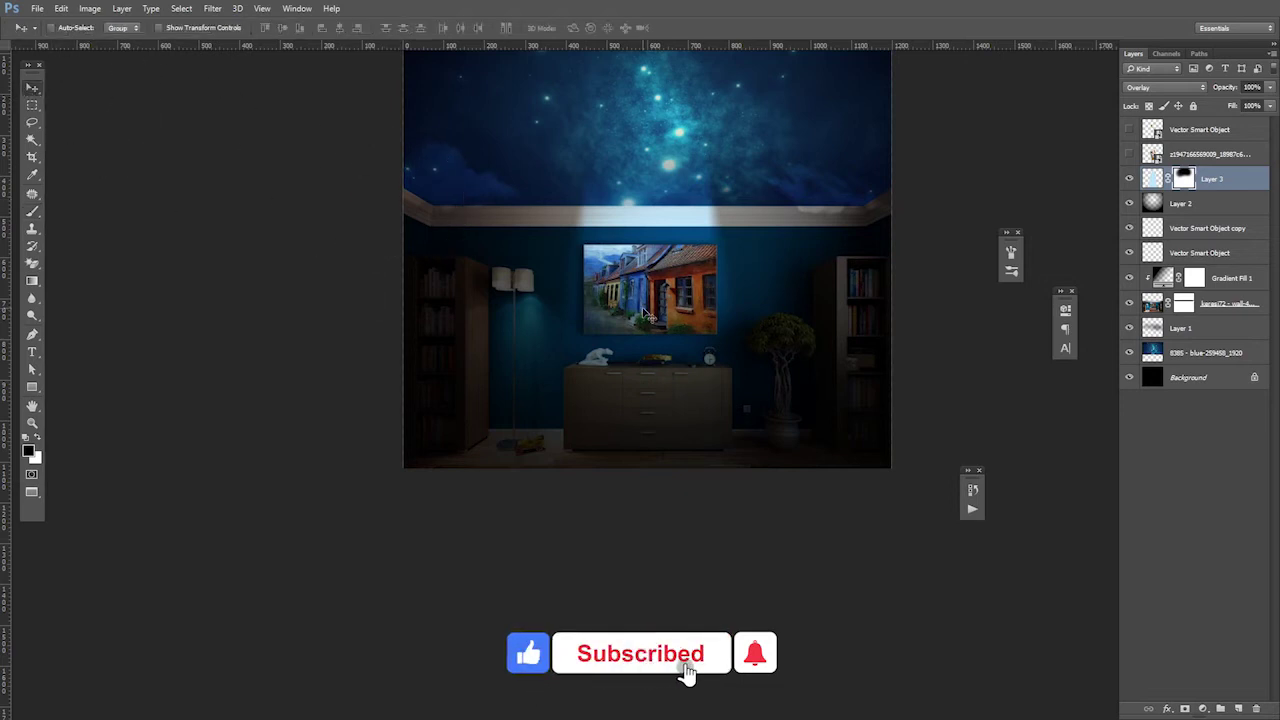
Step: Show the crescent moon, give it a white colour overlay, and nudge it up slightly
click(1128, 130)
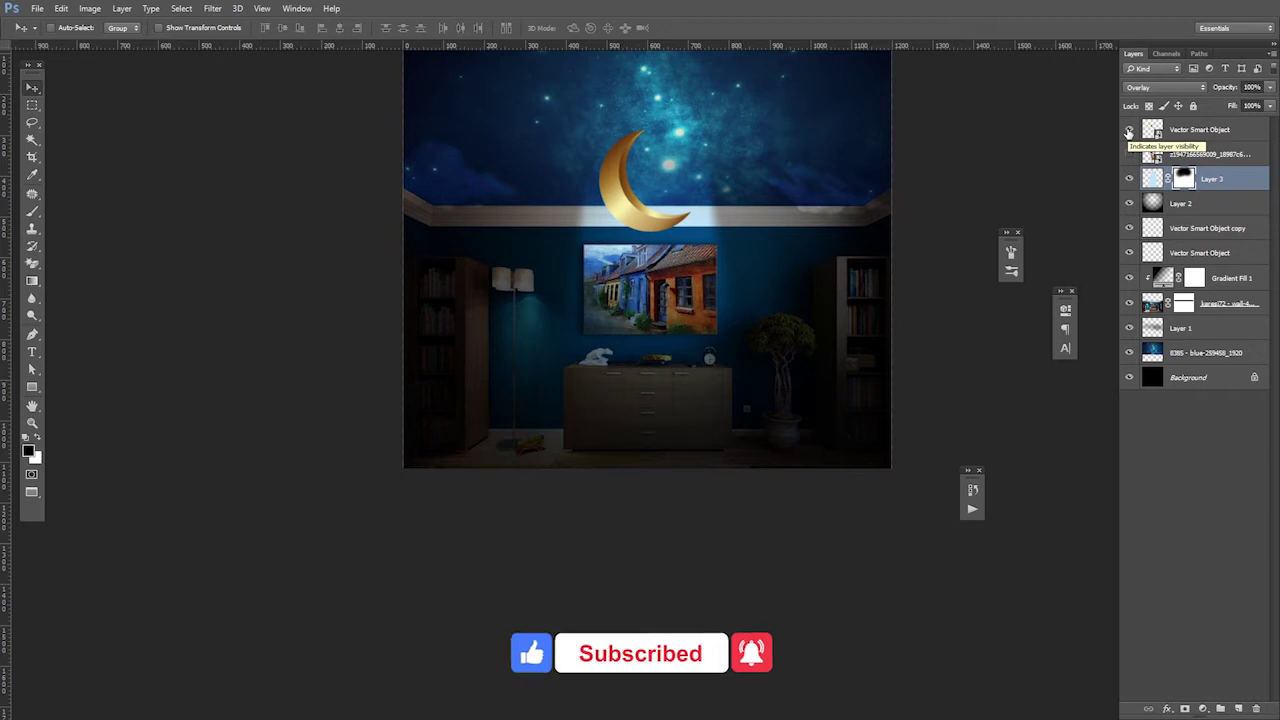
click(1190, 130)
right_click(1190, 130)
click(1170, 302)
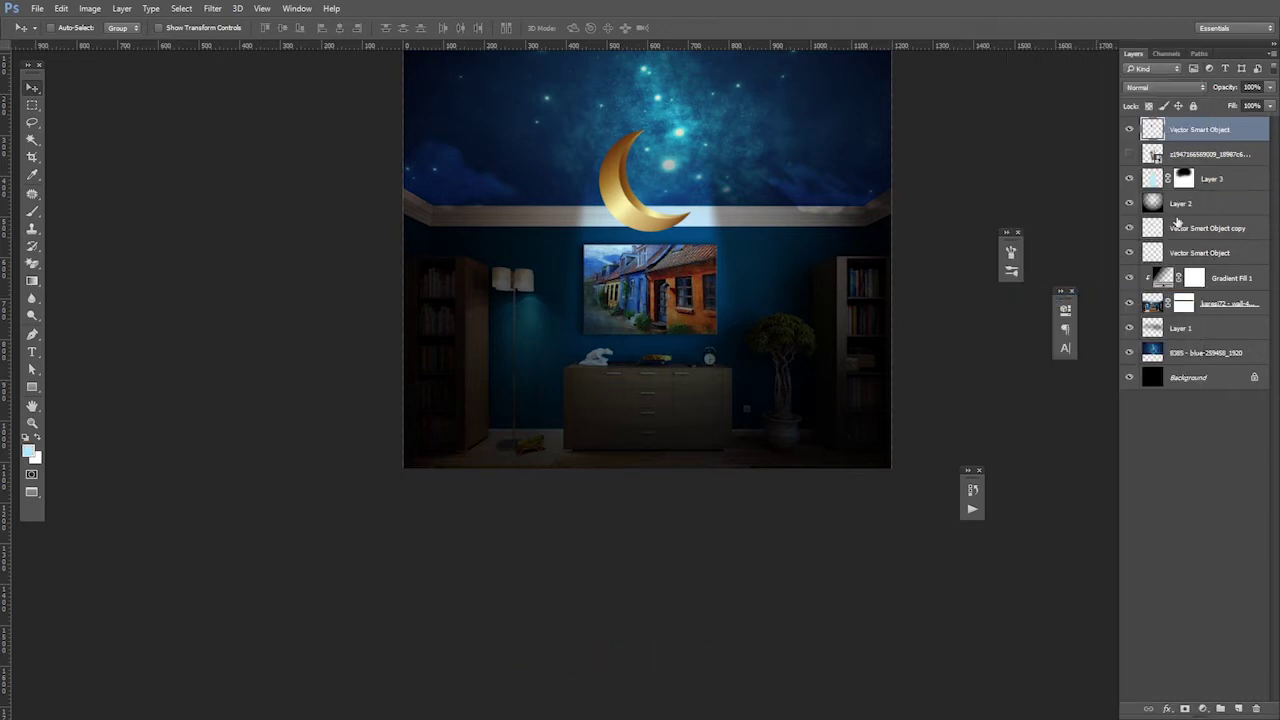
click(1167, 709)
click(1176, 645)
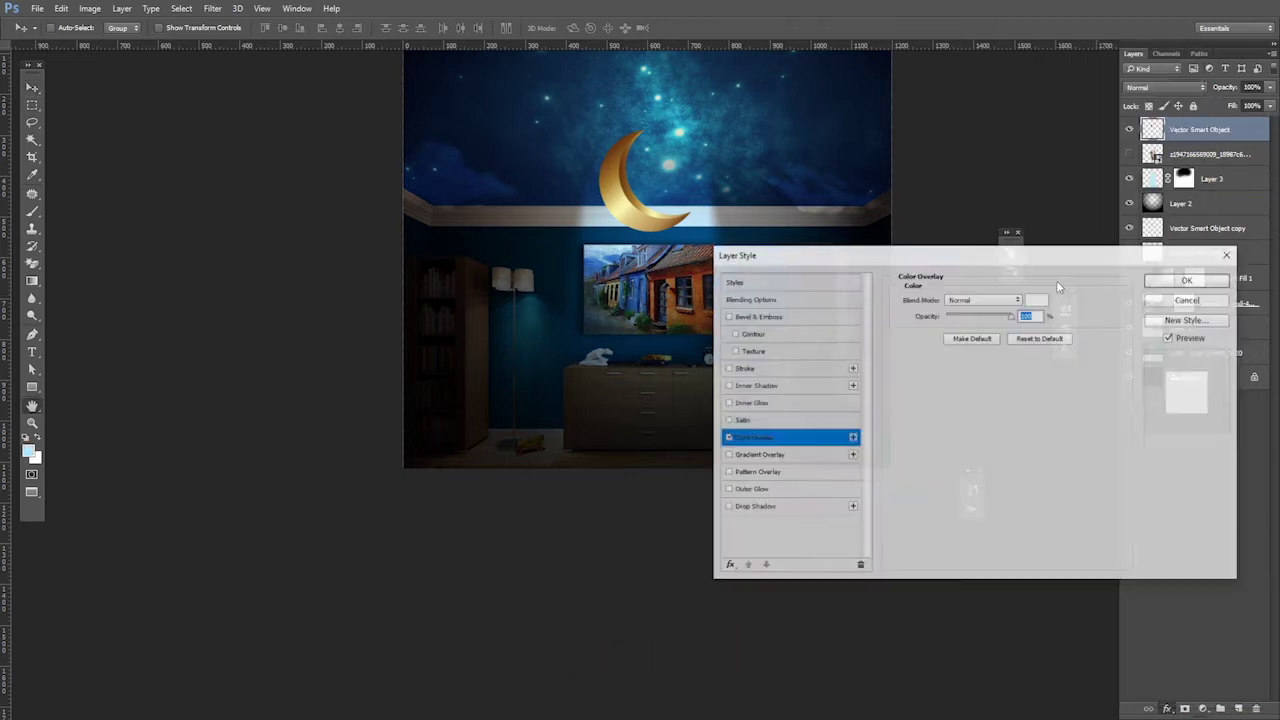
click(1186, 281)
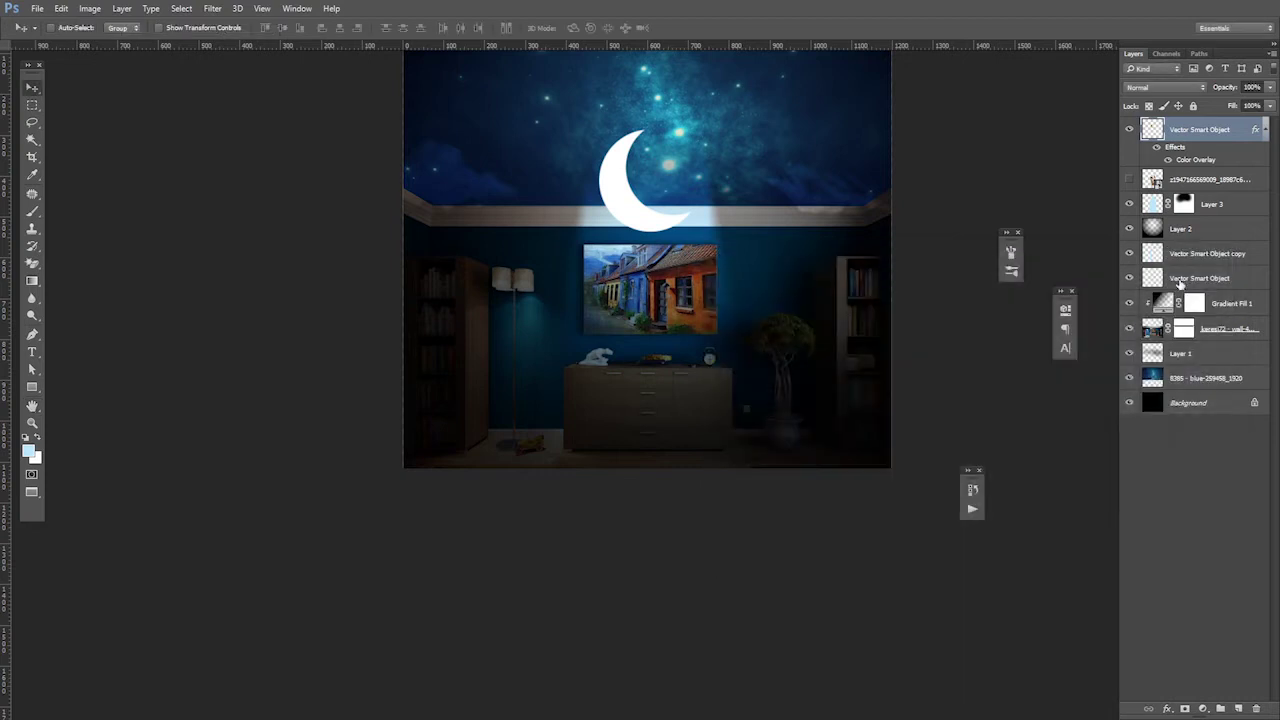
drag(631, 204, 640, 206)
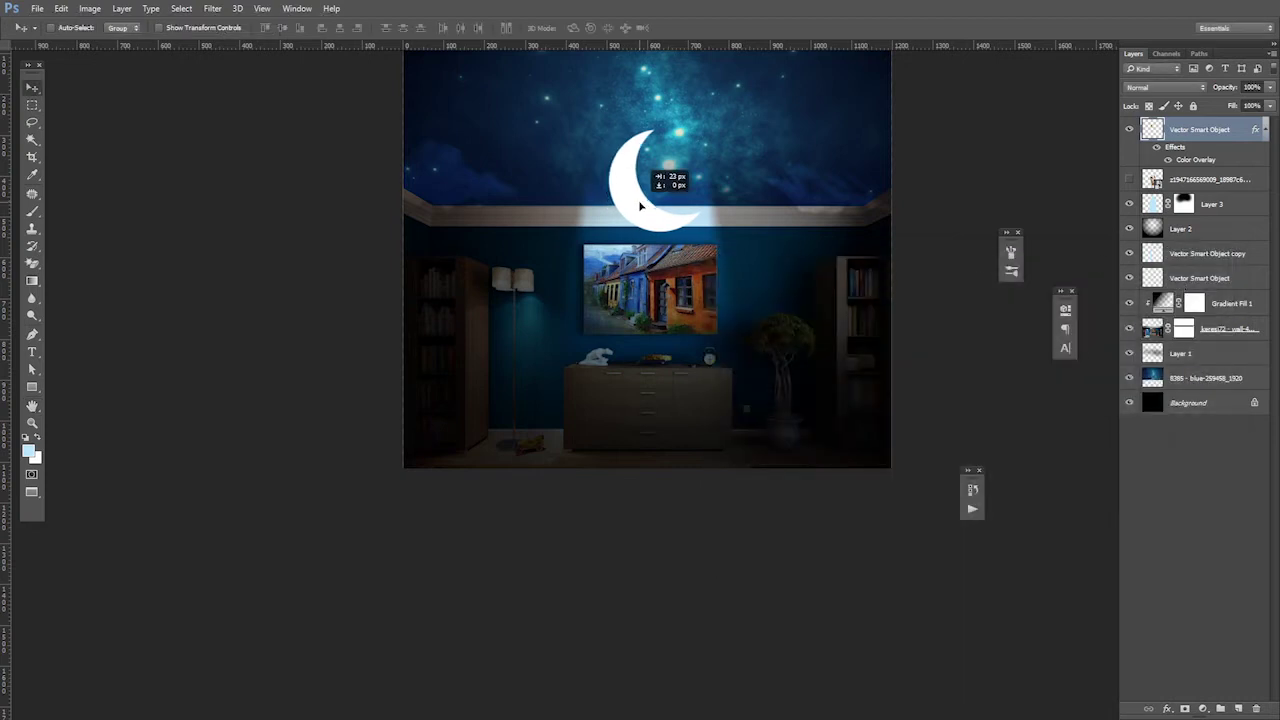
key(ctrl+z)
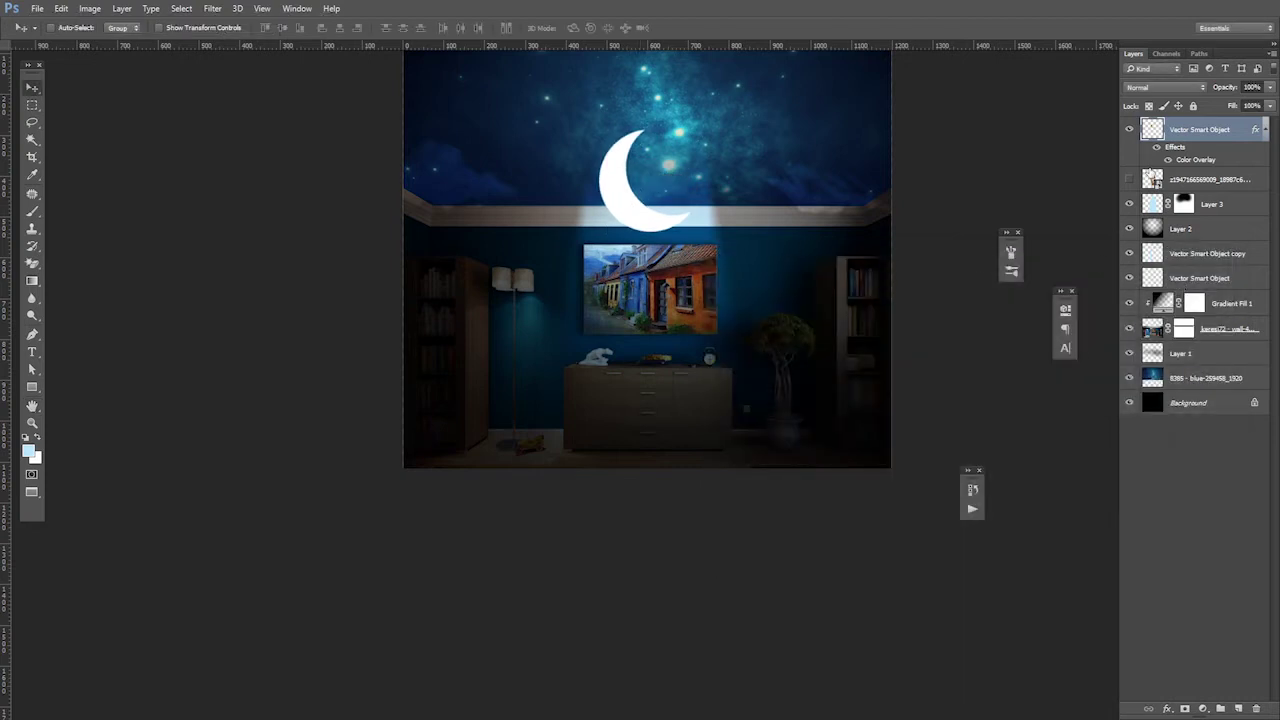
drag(625, 204, 625, 194)
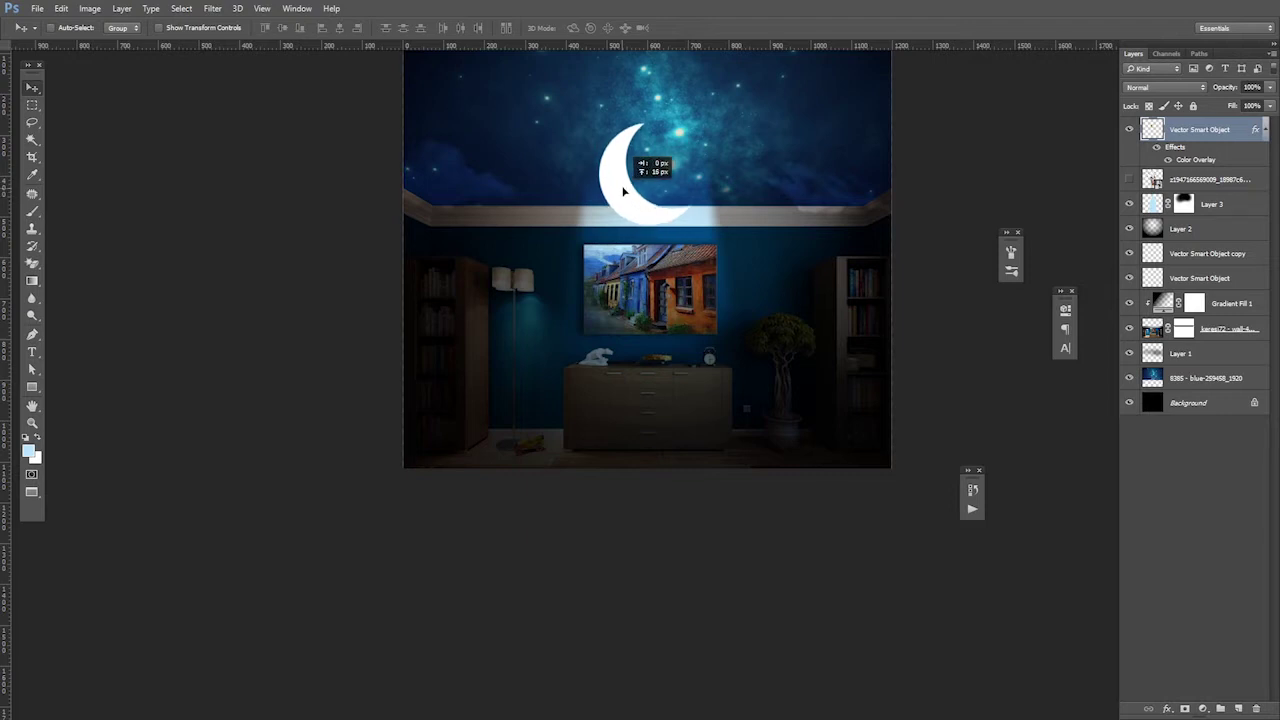
Step: Narrow the Layer 3 light to about 686 px wide with Free Transform
ctrl+click(727, 280)
key(ctrl+t)
drag(811, 343, 792, 346)
right_click(690, 220)
Step: Skew the Layer 3 light's top-right corner inward and commit the transform
click(725, 278)
drag(792, 54, 777, 182)
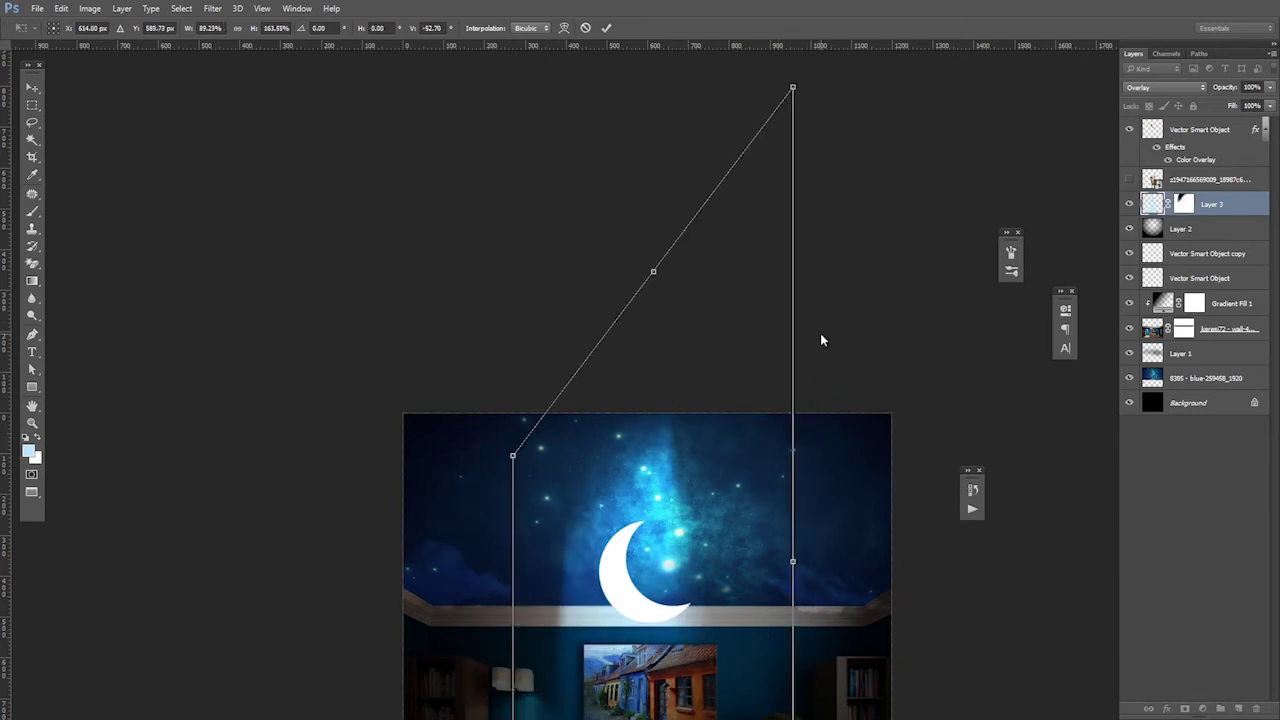
key(Return)
scroll(766, 294, down, 3)
Step: Tilt the light slightly and pull both top corners inward to taper it, then apply
key(ctrl+t)
right_click(770, 303)
click(800, 365)
drag(776, 297, 743, 297)
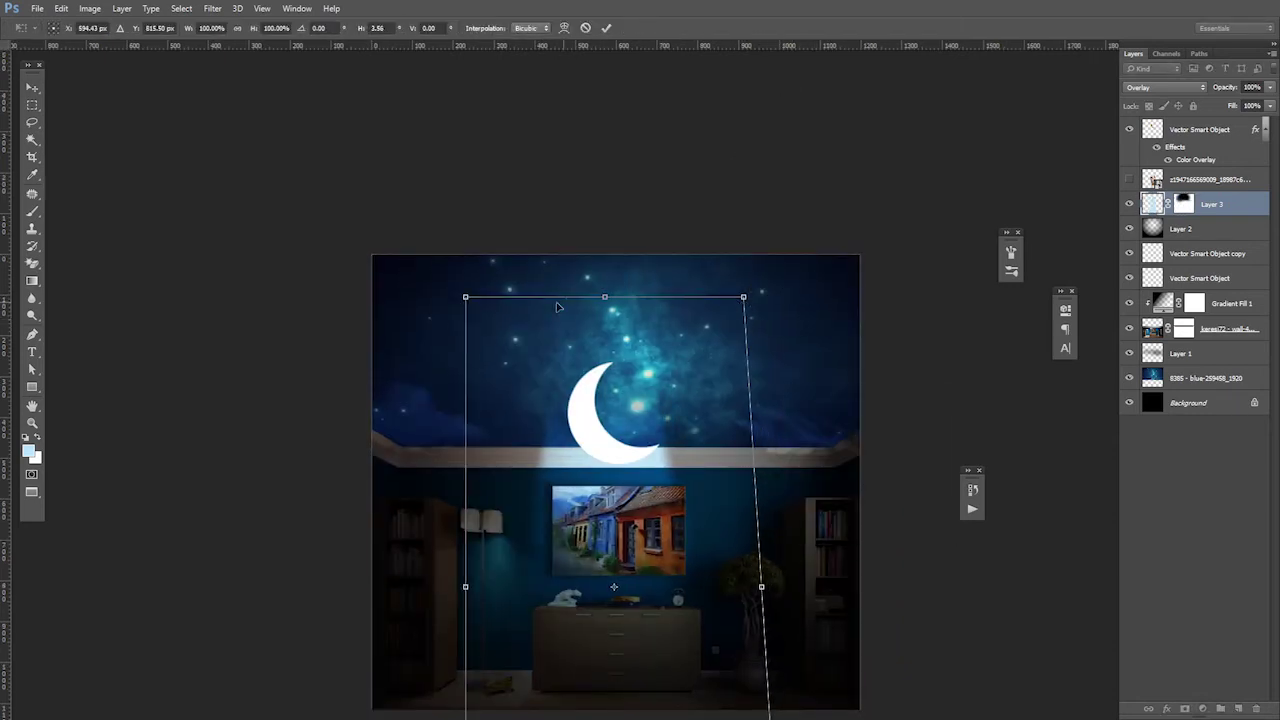
drag(467, 299, 493, 297)
drag(743, 297, 728, 297)
drag(494, 298, 497, 300)
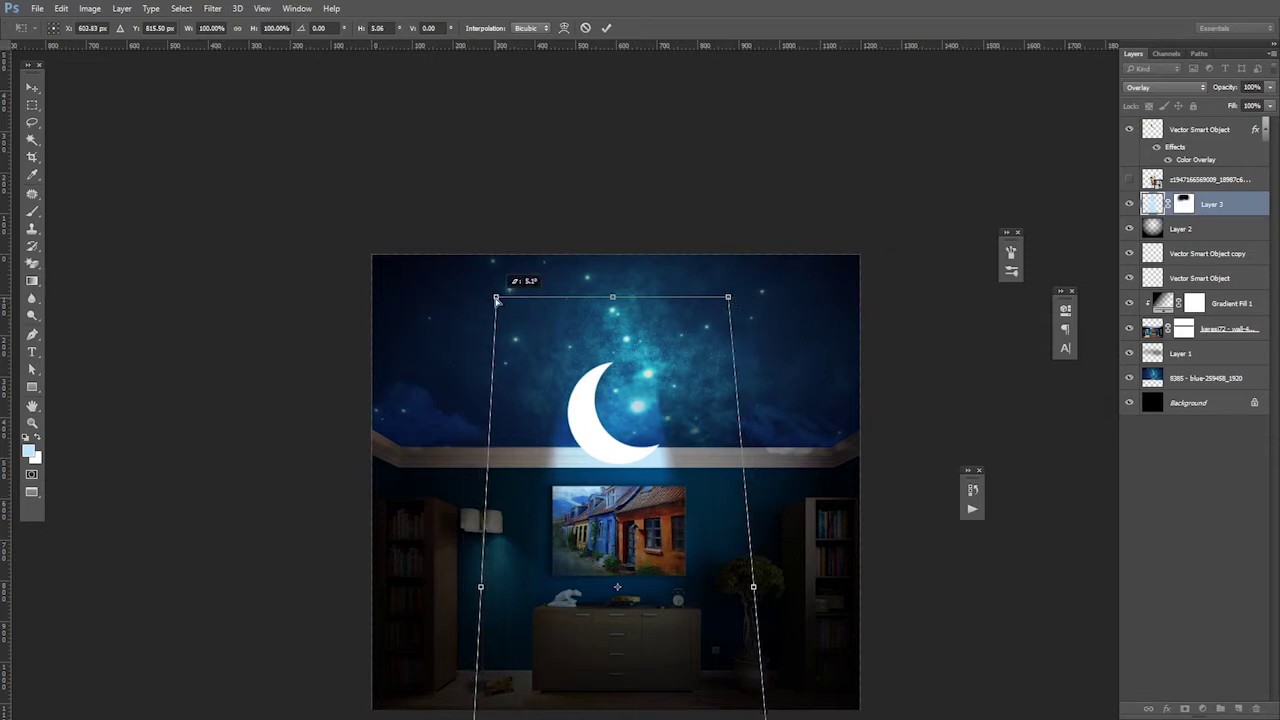
key(Return)
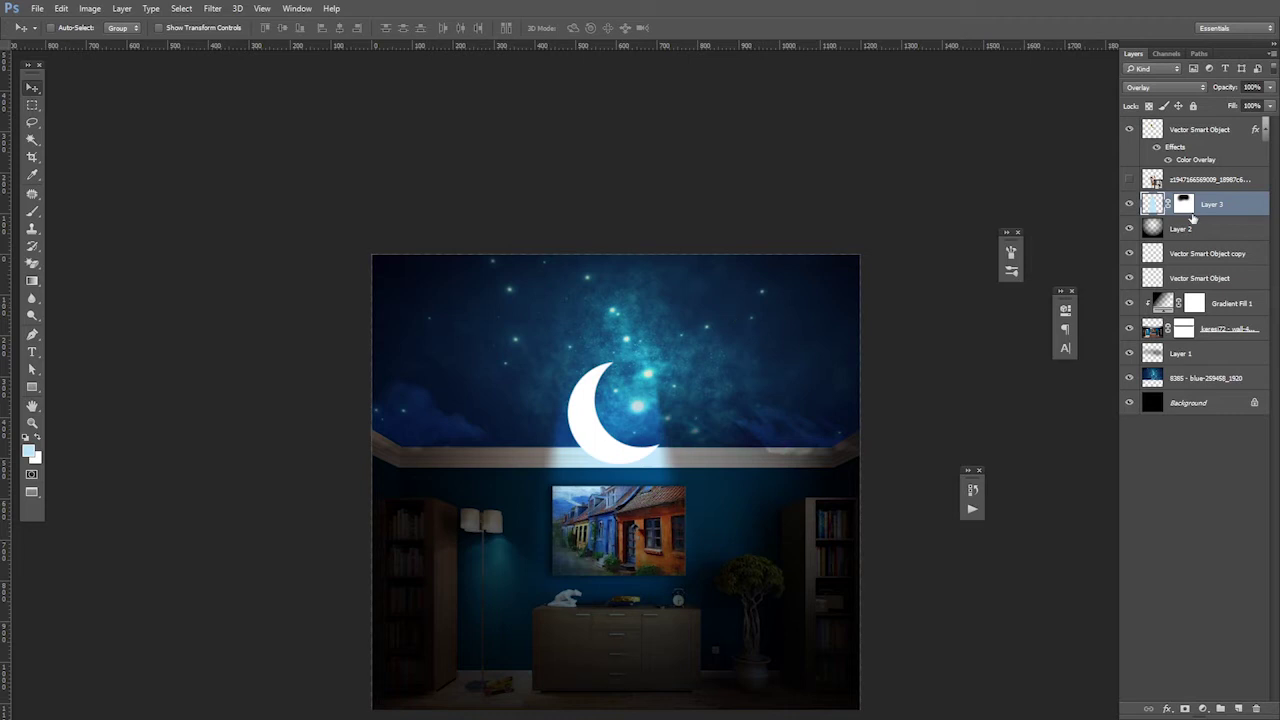
click(1190, 138)
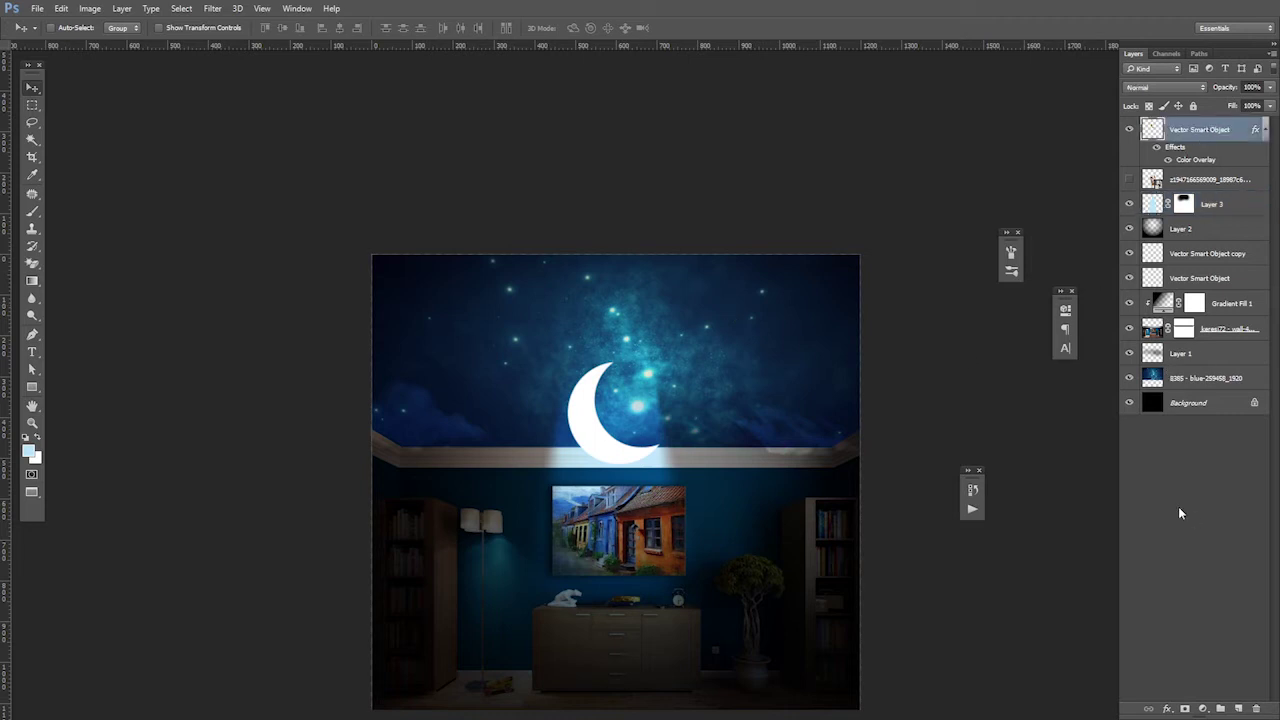
Step: Turn on the moon's Outer Glow with a cyan colour sampled from the image, and enlarge it
double_click(1215, 130)
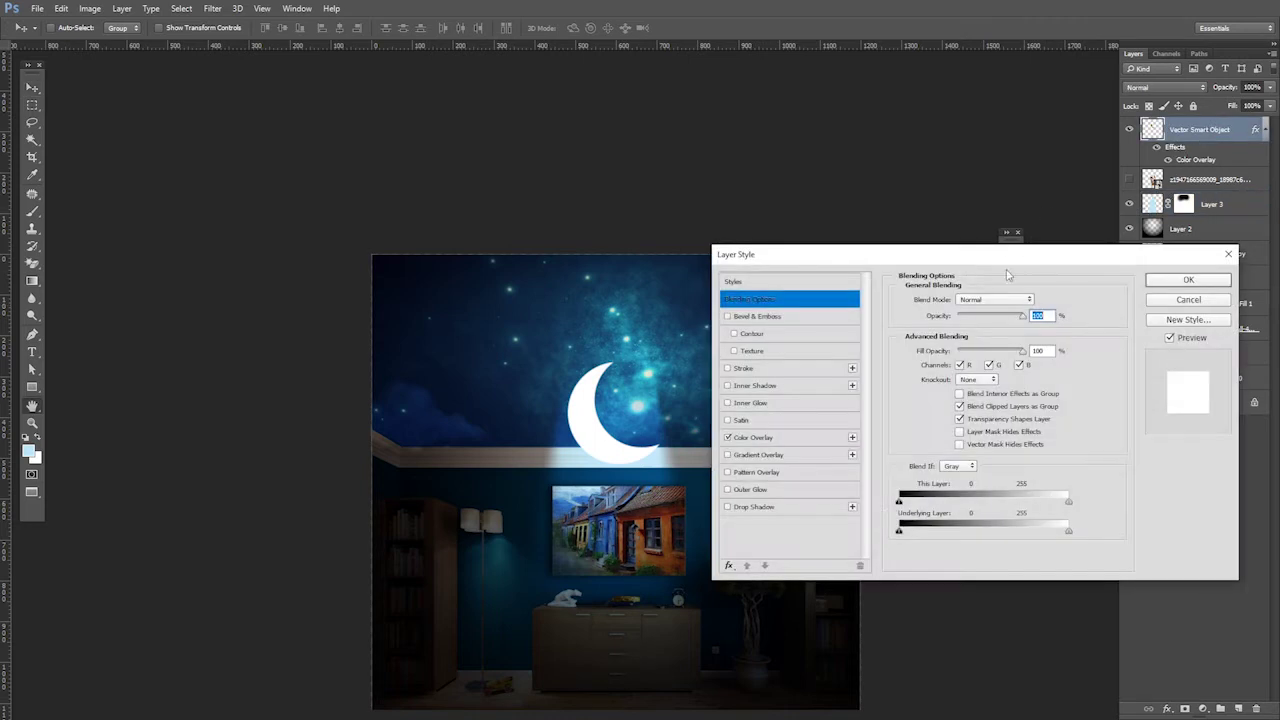
click(760, 489)
click(931, 351)
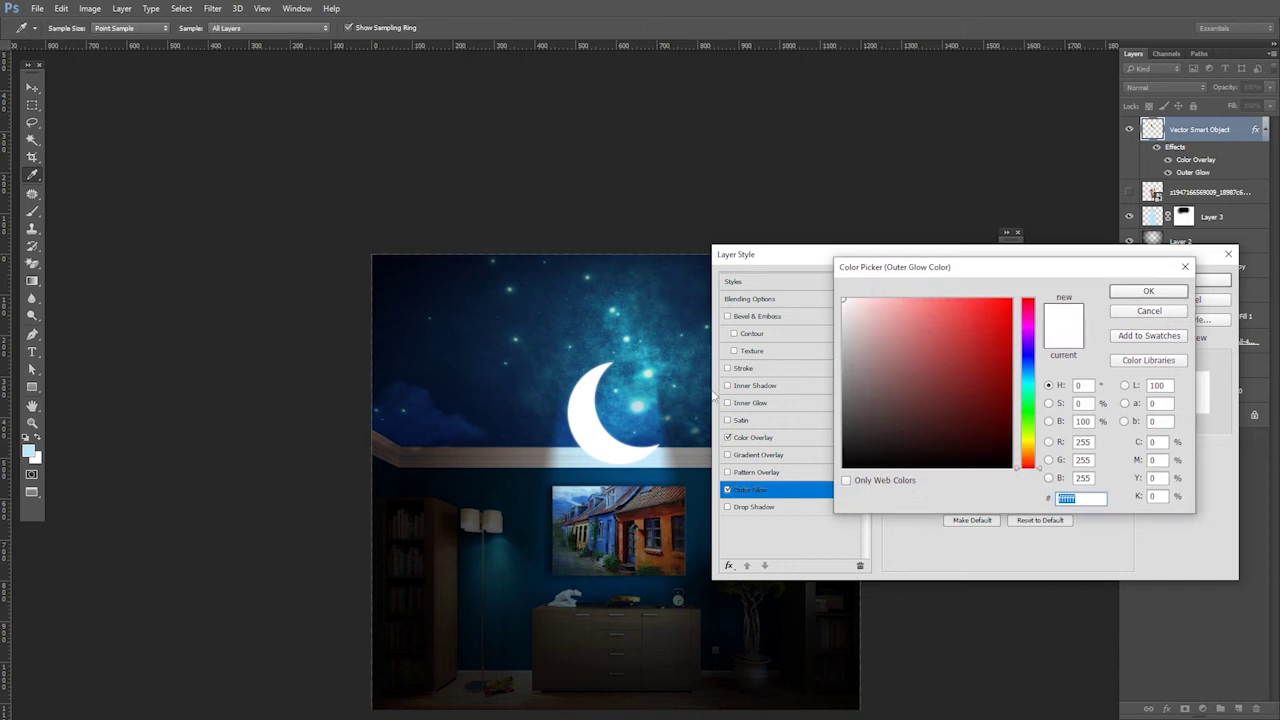
click(650, 398)
click(1148, 291)
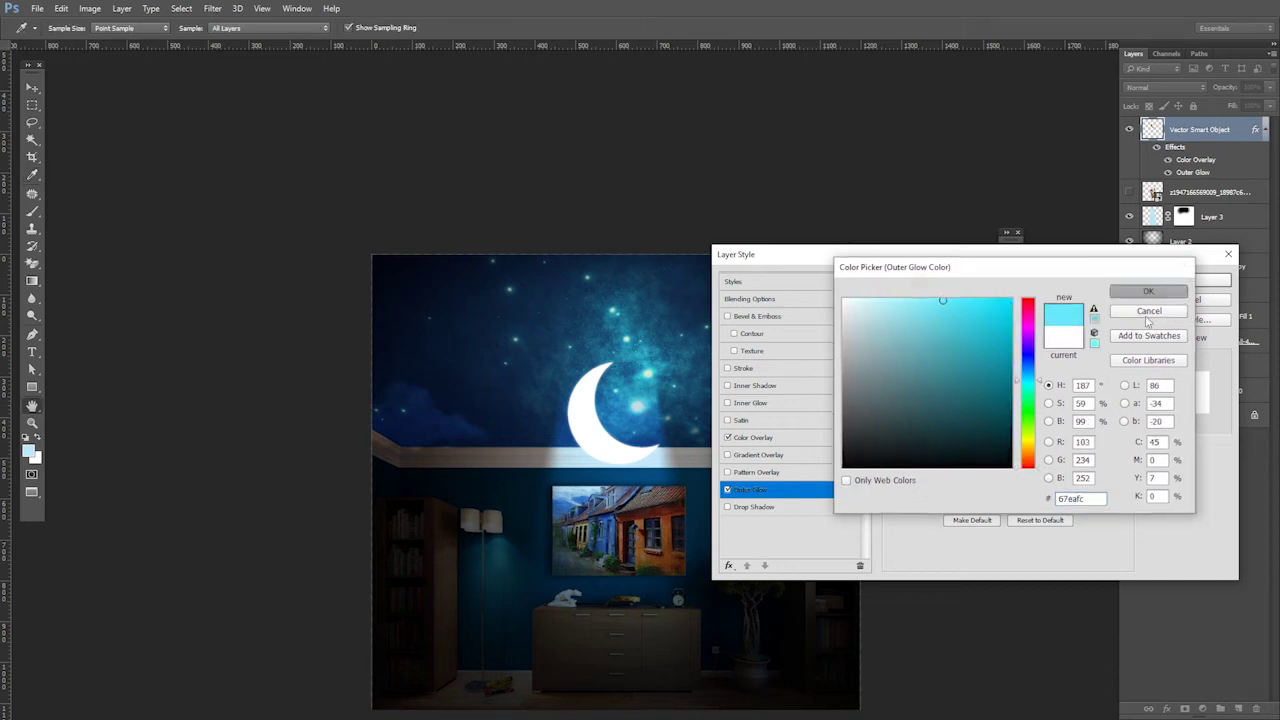
drag(953, 423, 963, 425)
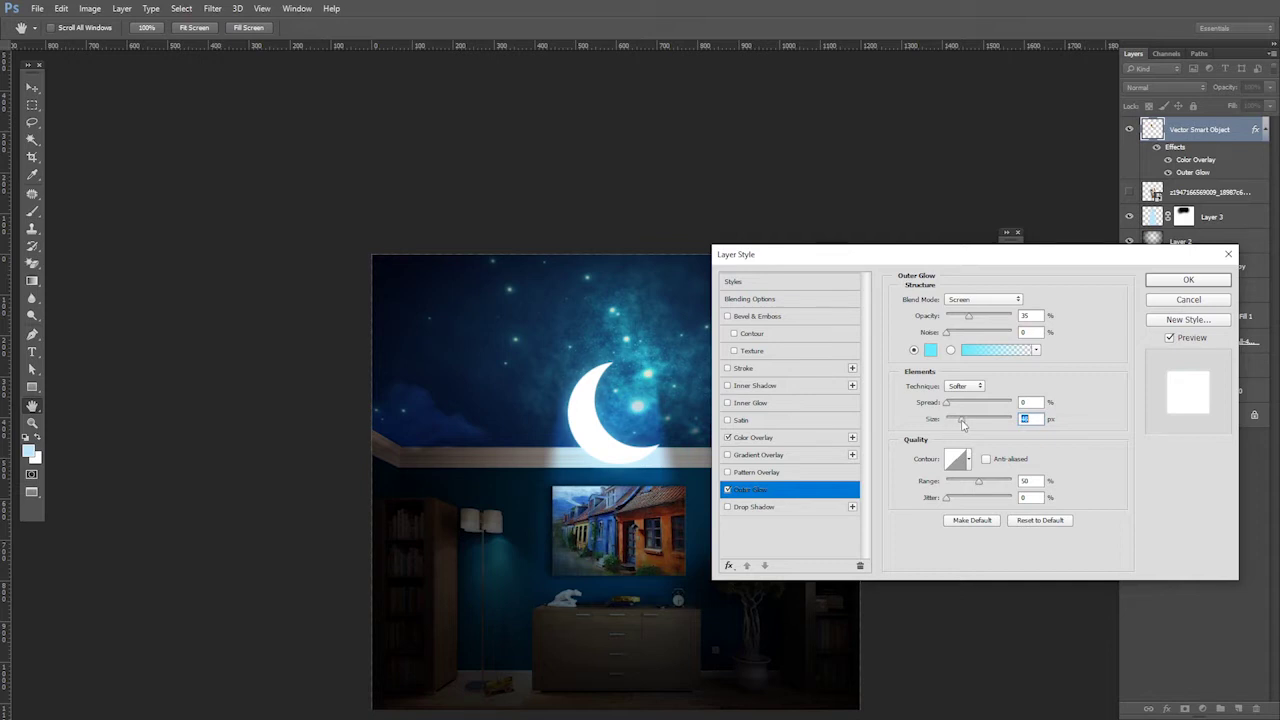
Step: Make the glow a more saturated cyan, raise its opacity, and apply the layer style
click(930, 349)
drag(962, 305, 1005, 297)
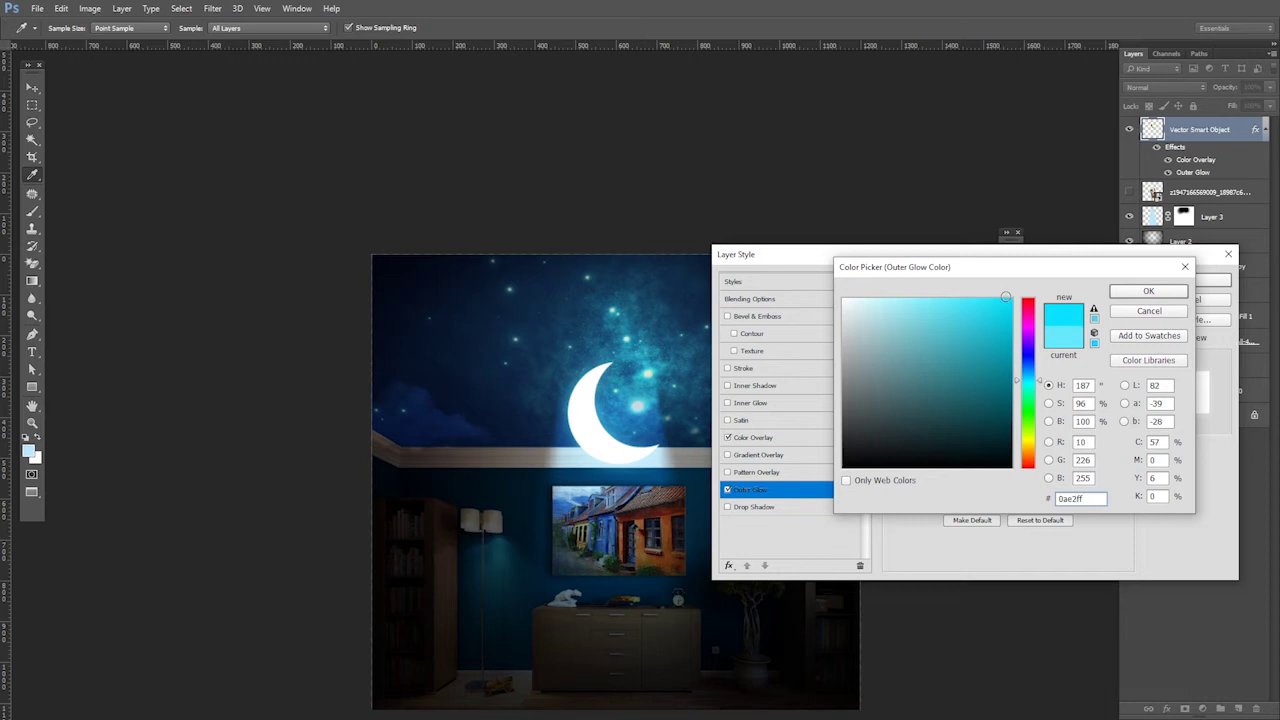
drag(1026, 374, 1033, 386)
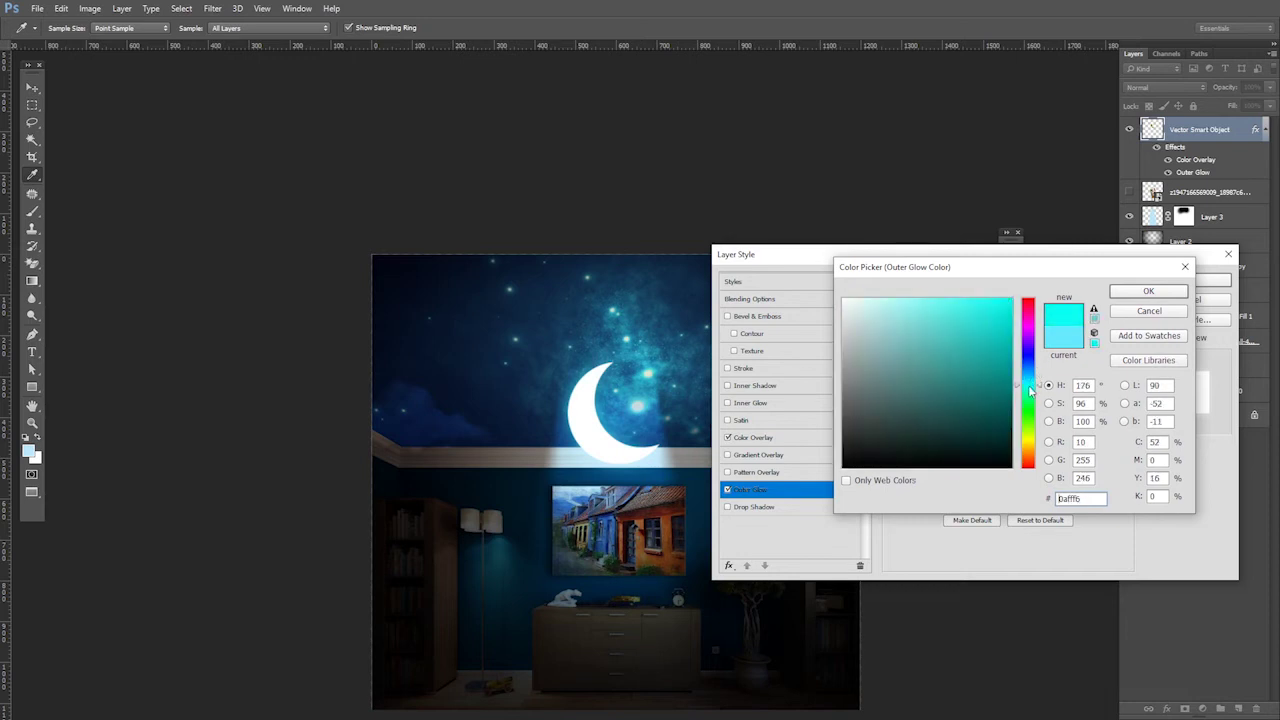
click(1145, 294)
drag(968, 316, 990, 318)
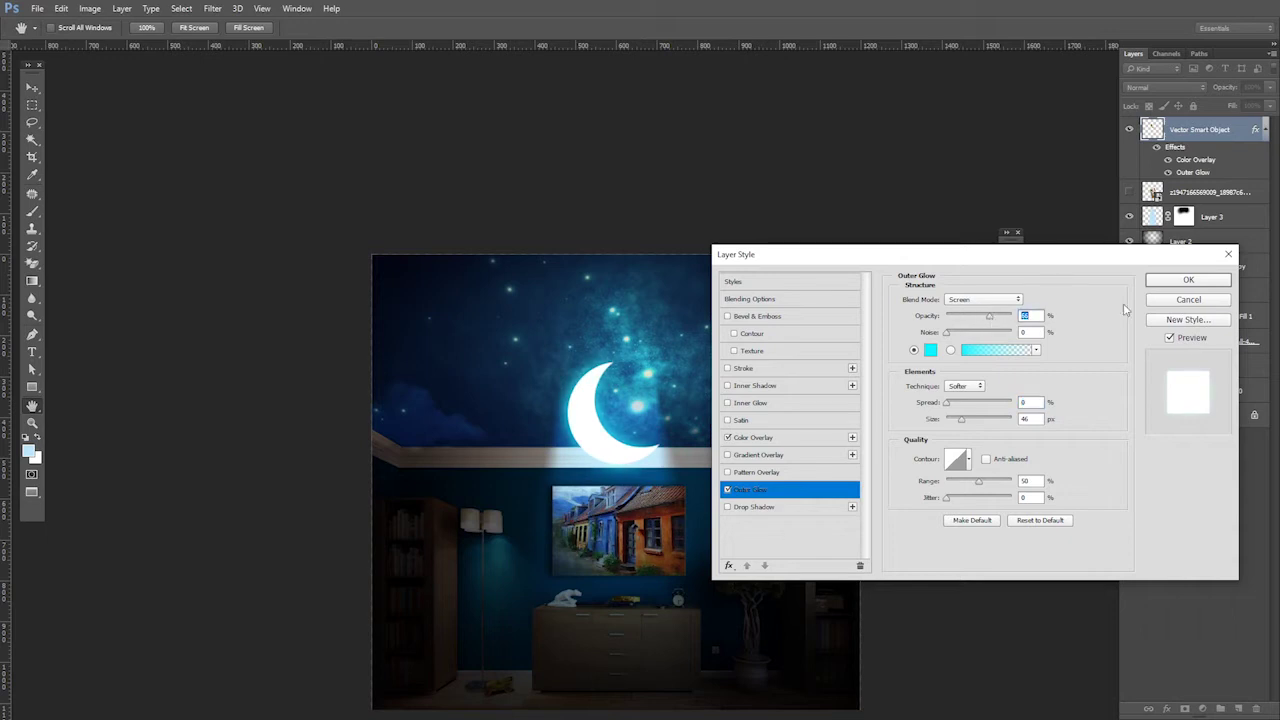
click(1177, 285)
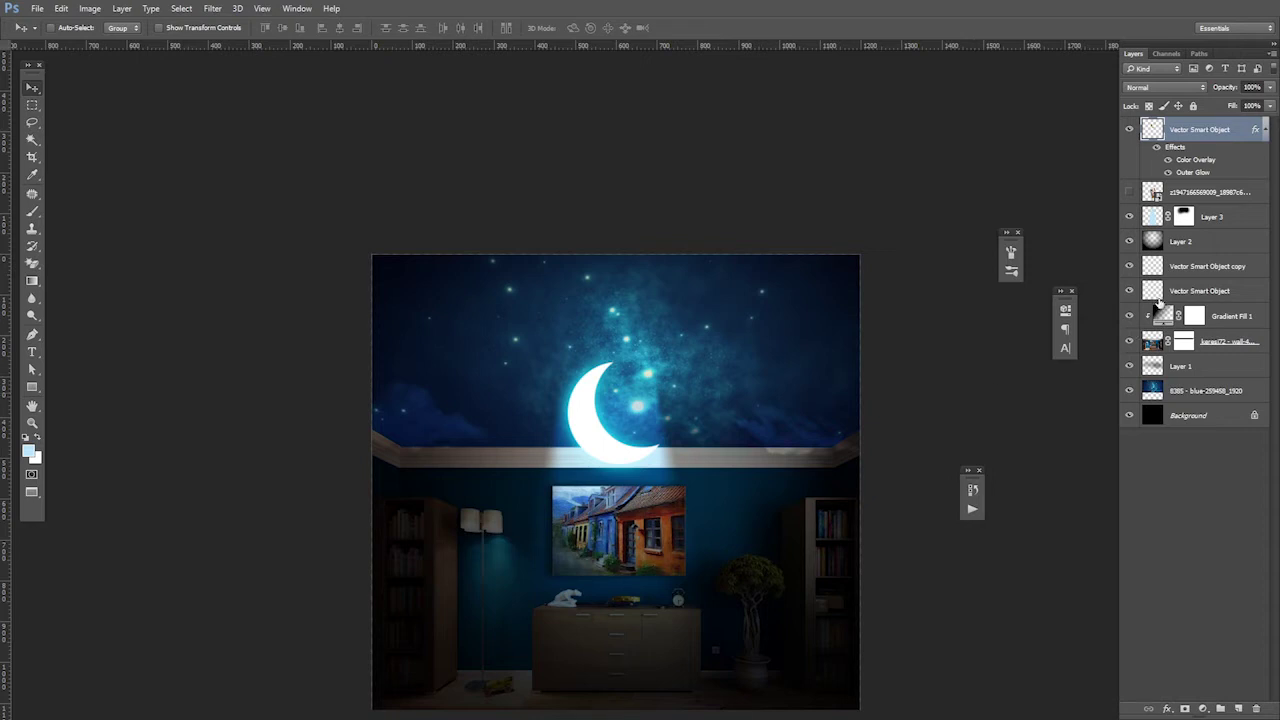
Step: Move the moon higher and set the Brush to 131 px size at 87% opacity
drag(556, 450, 585, 405)
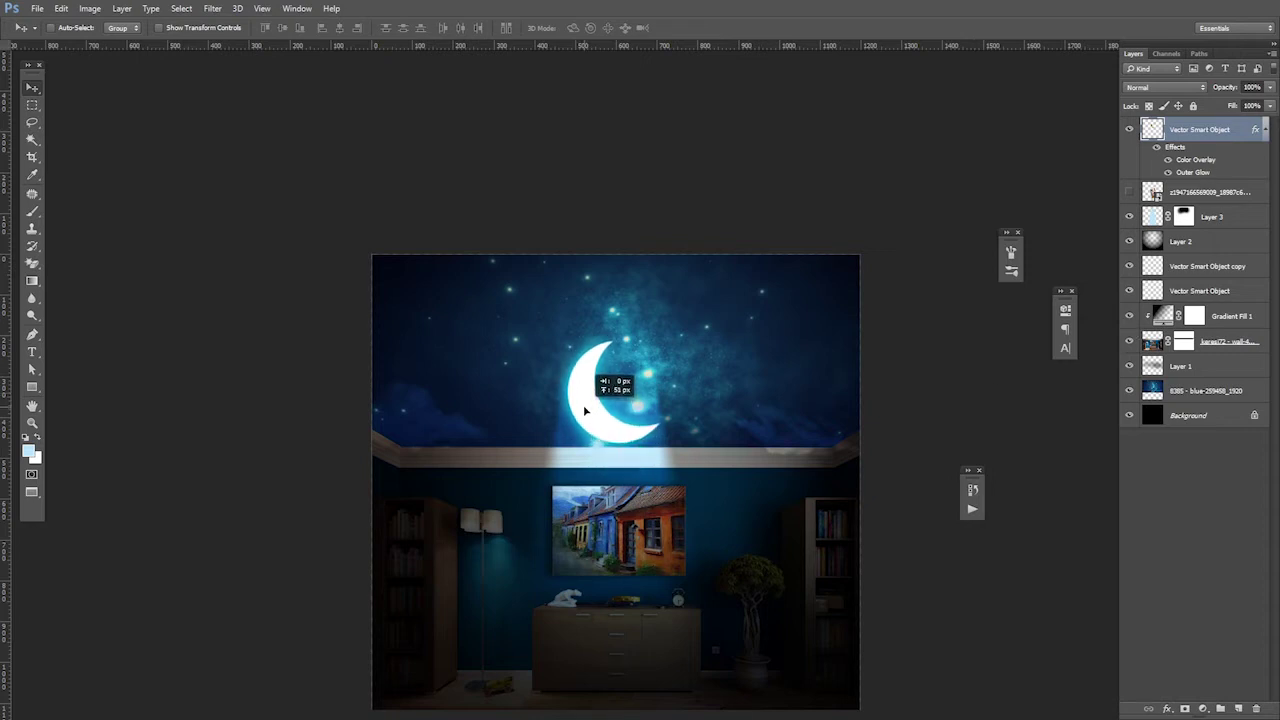
scroll(720, 471, down, 1)
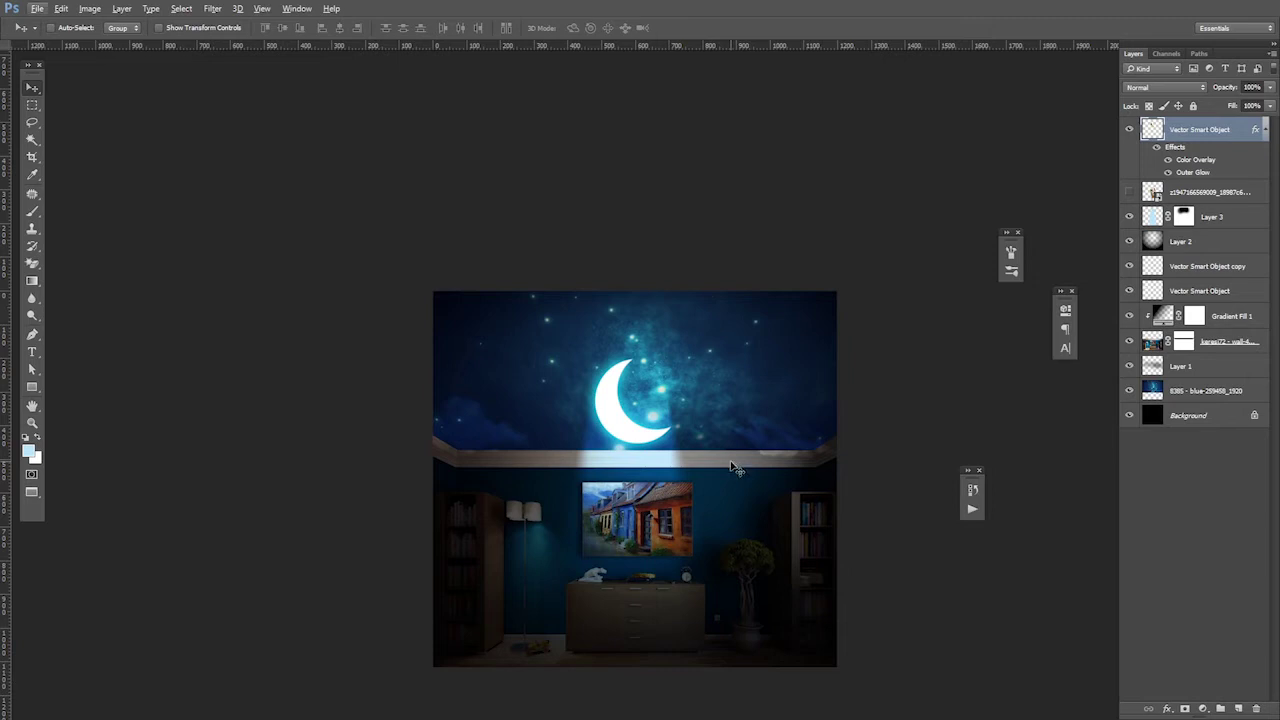
scroll(731, 467, up, 1)
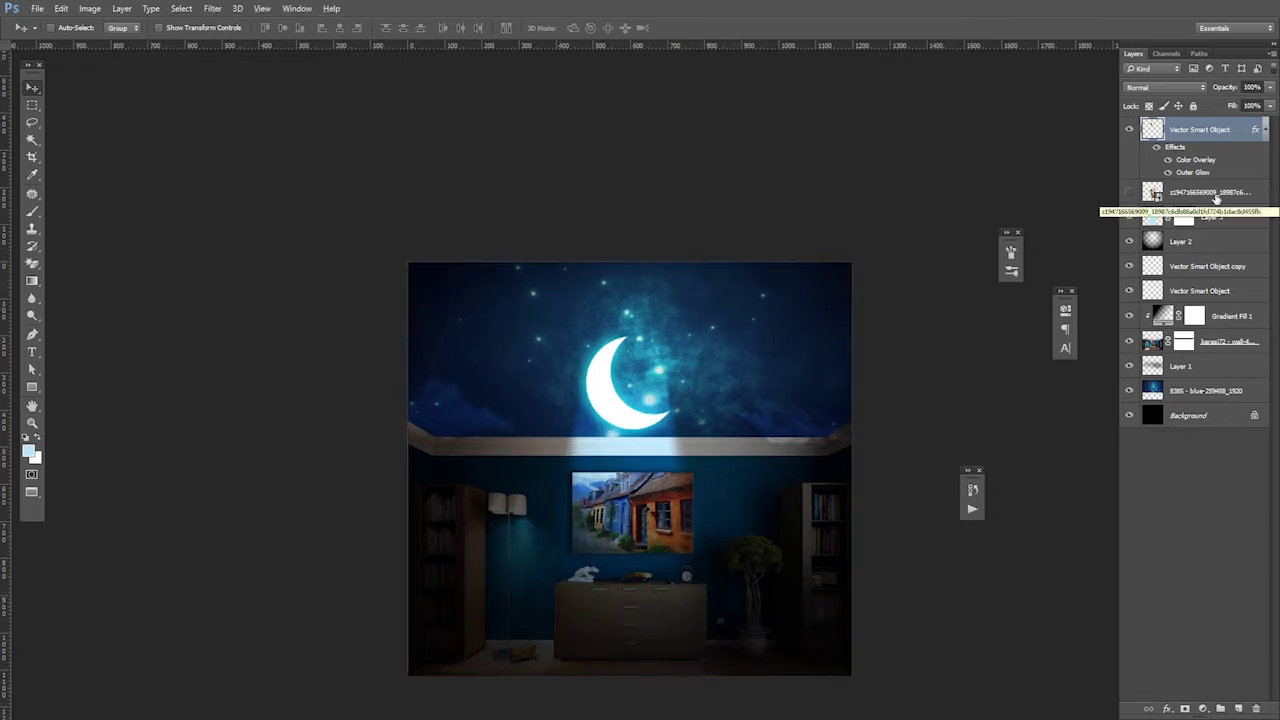
click(1183, 216)
key(b)
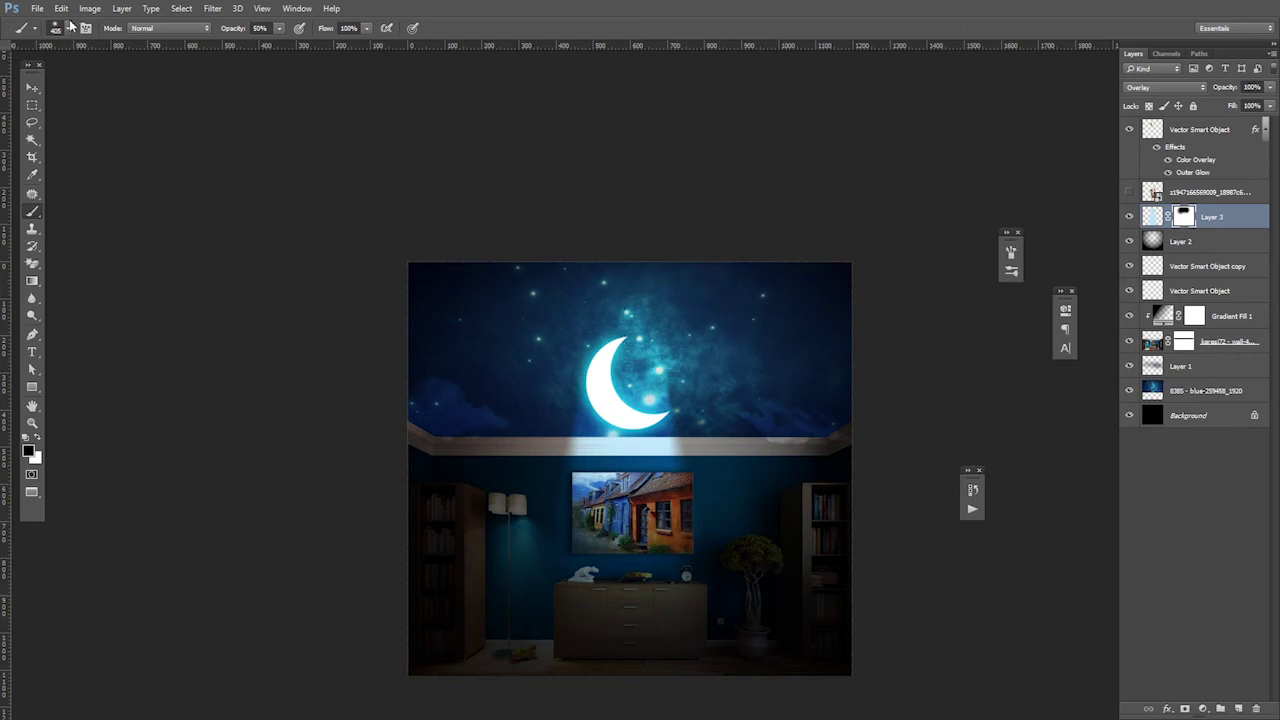
click(67, 28)
text(131)
key(Return)
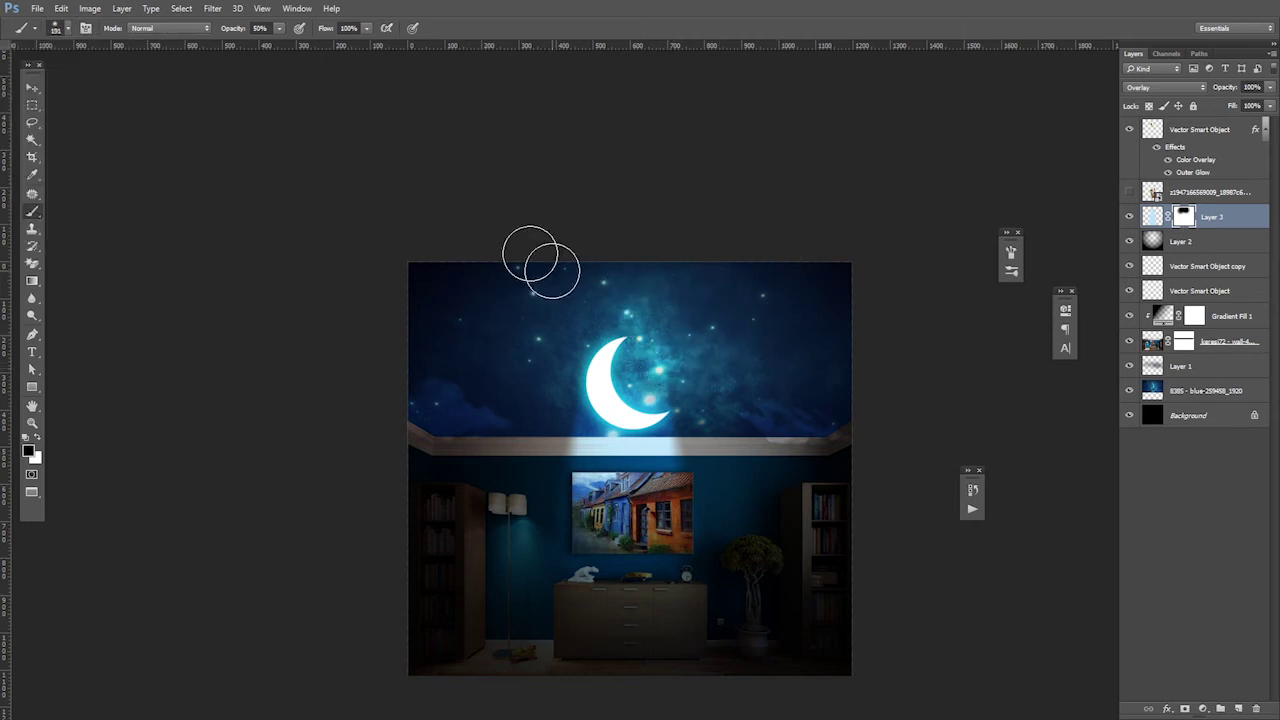
key(8)
key(7)
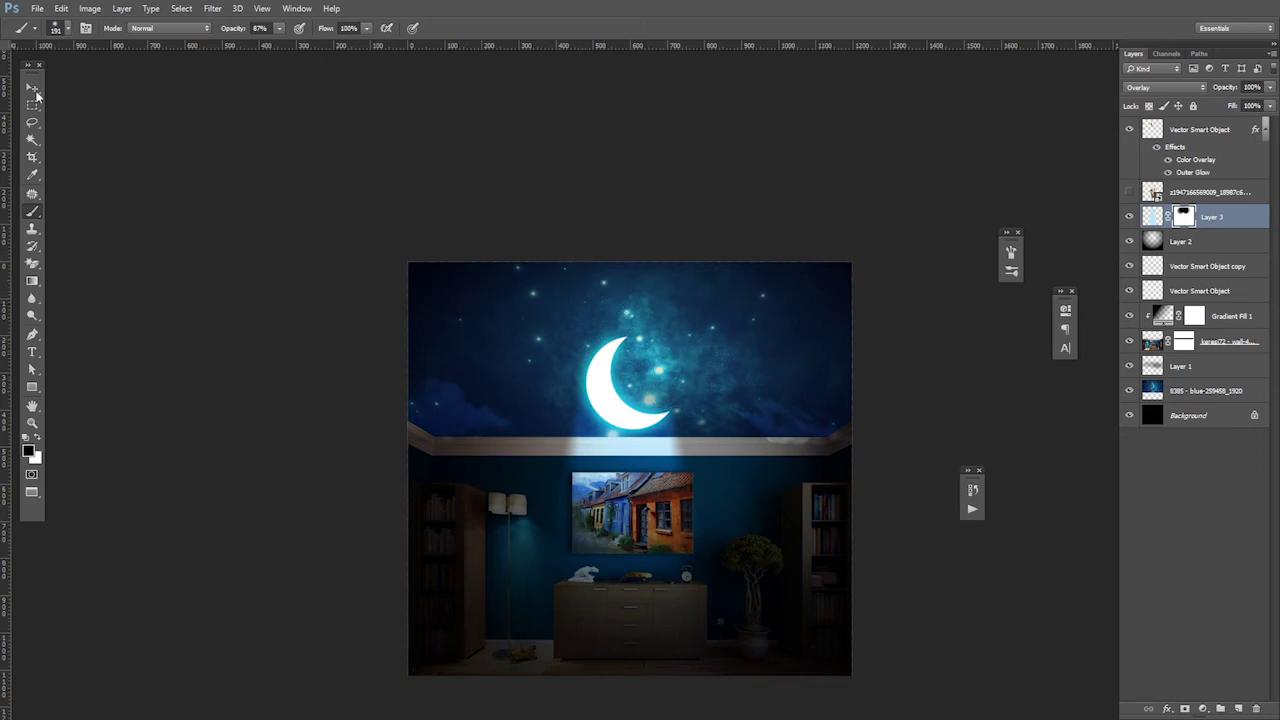
Step: Paint a white haze over the cabinet on a new layer and blend it in Soft Light
click(1238, 708)
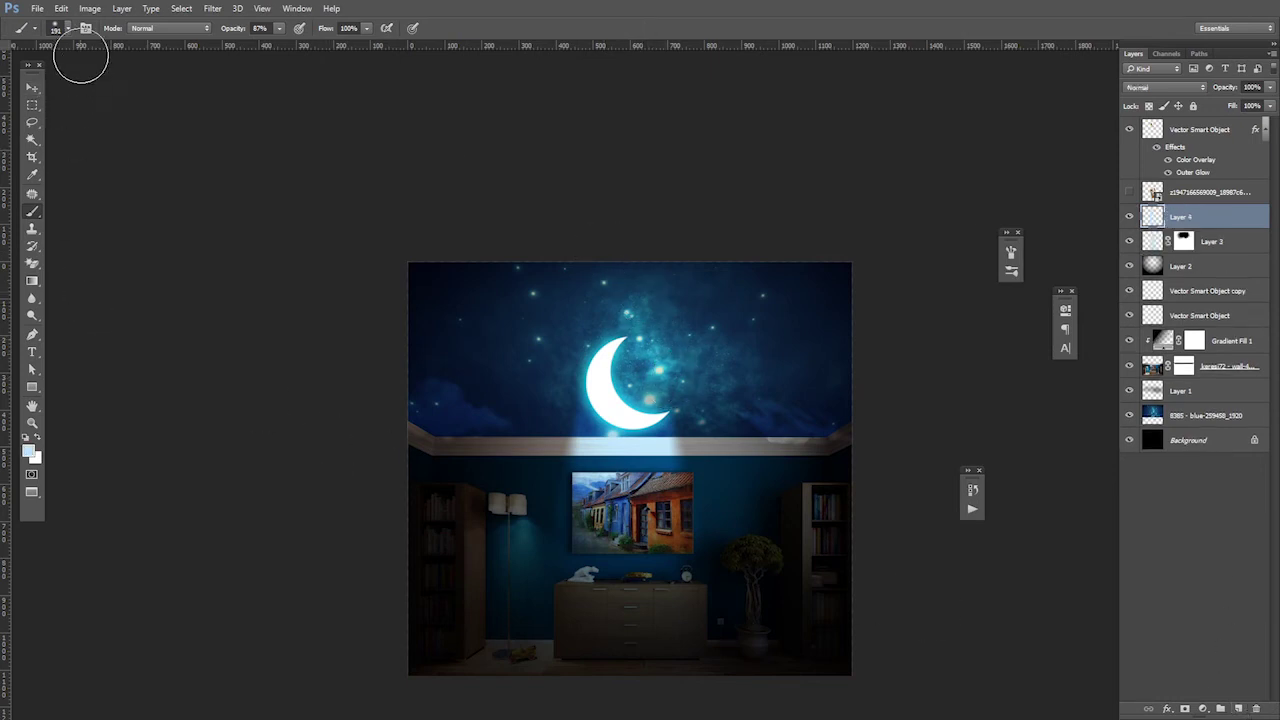
click(66, 28)
key(Return)
mouse_move(628, 543)
mouse_down()
mouse_move(623, 594)
mouse_move(593, 622)
mouse_move(614, 643)
mouse_move(693, 643)
mouse_up()
key(ctrl+z)
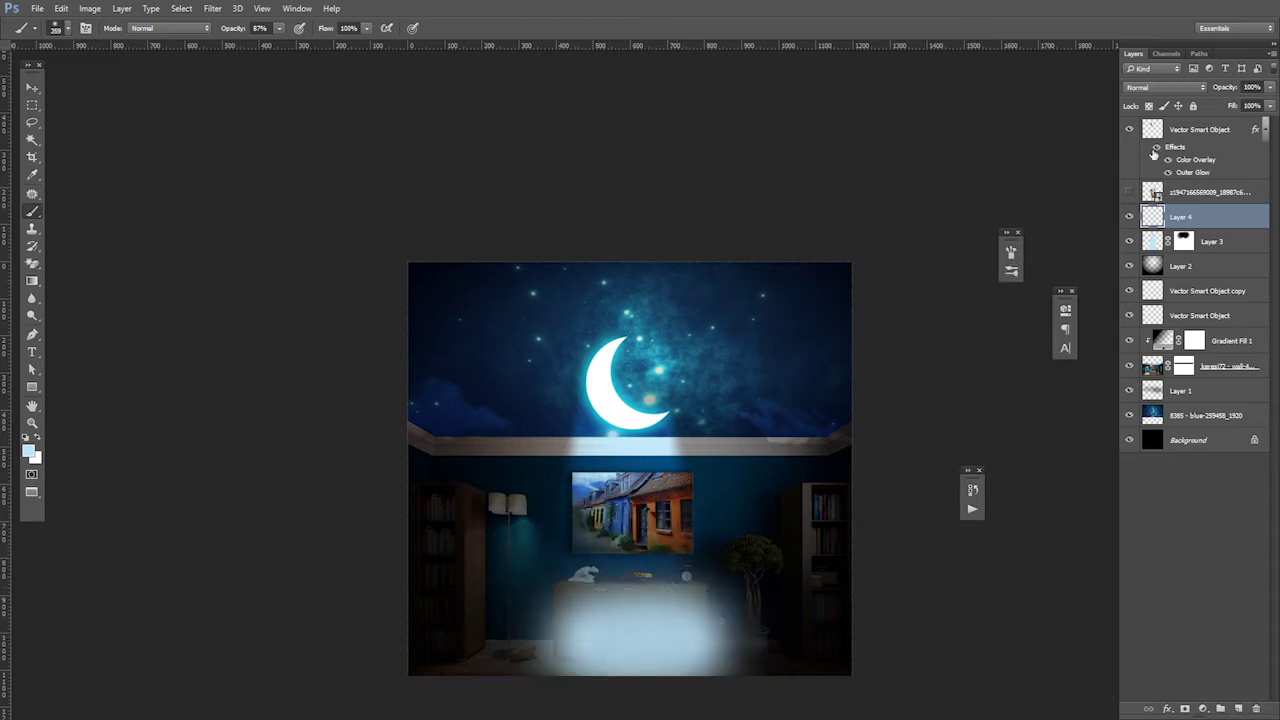
click(1165, 87)
click(1149, 228)
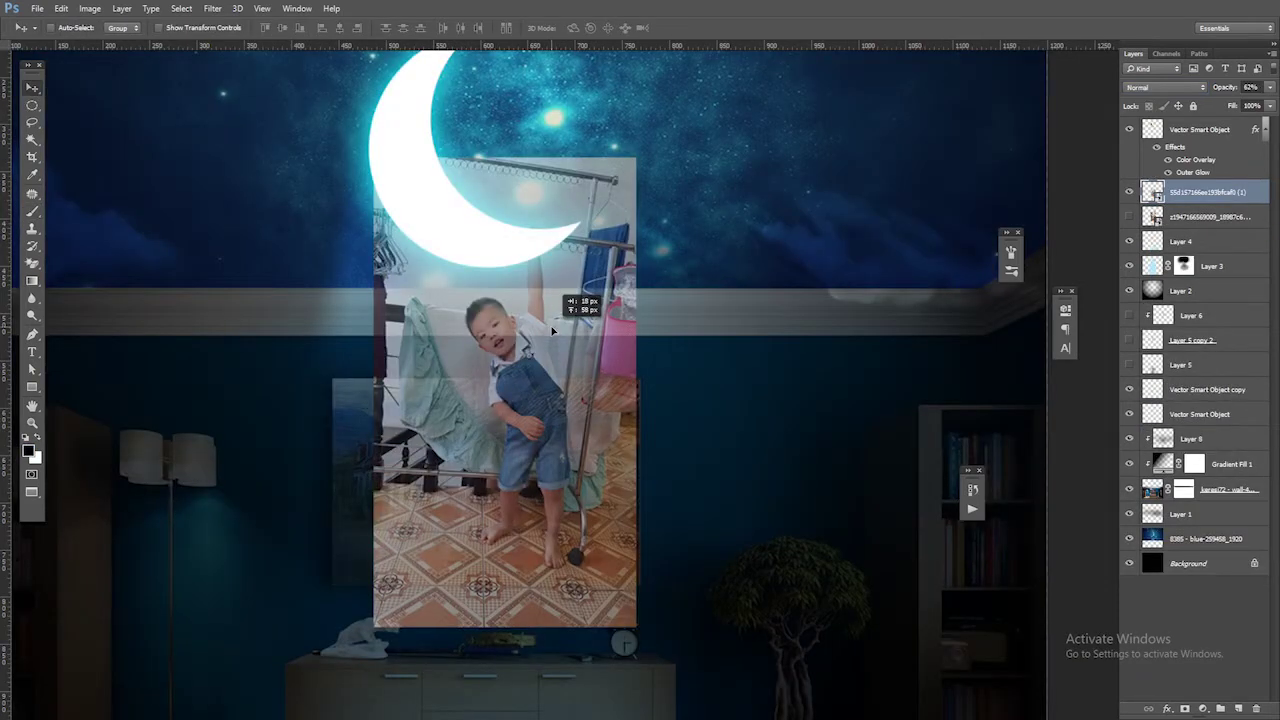
Step: Reposition the boy photo and start a Pen path up the left edge of his raised arm
drag(552, 331, 552, 331)
scroll(566, 348, down, 2)
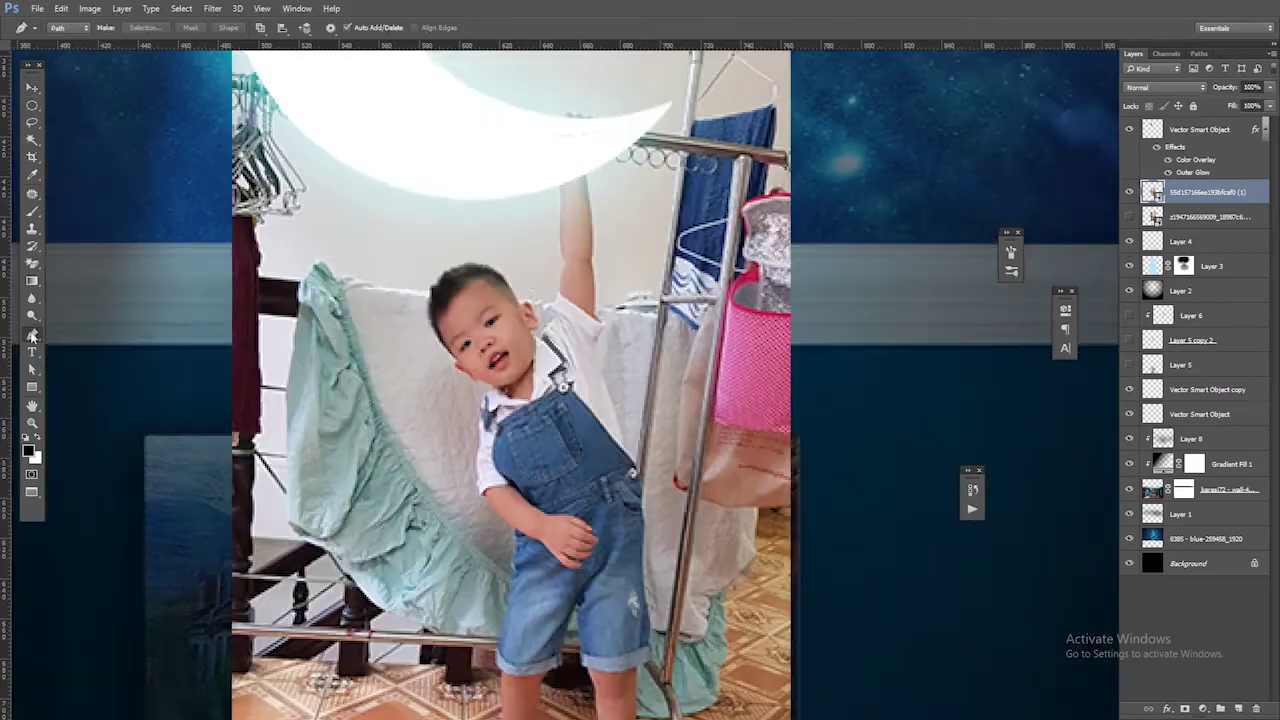
scroll(556, 370, up, 5)
key(p)
scroll(556, 369, down, 5)
scroll(558, 345, up, 5)
click(584, 242)
click(581, 229)
click(573, 215)
click(576, 181)
click(580, 145)
drag(580, 150, 546, 366)
click(542, 299)
click(534, 225)
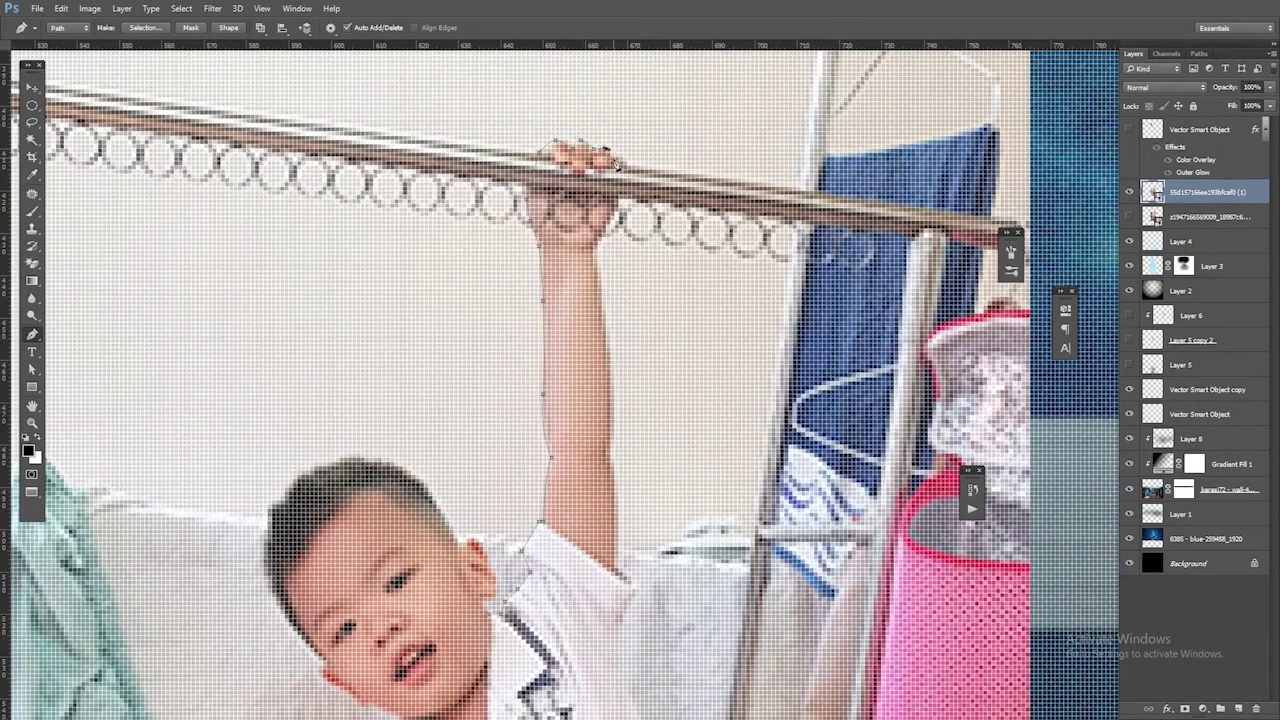
Step: Continue the path down the arm's right edge and the shirt toward the overalls and legs
click(605, 335)
click(612, 456)
click(614, 479)
drag(636, 591, 596, 411)
click(606, 480)
click(608, 548)
click(620, 590)
drag(620, 590, 575, 380)
click(593, 413)
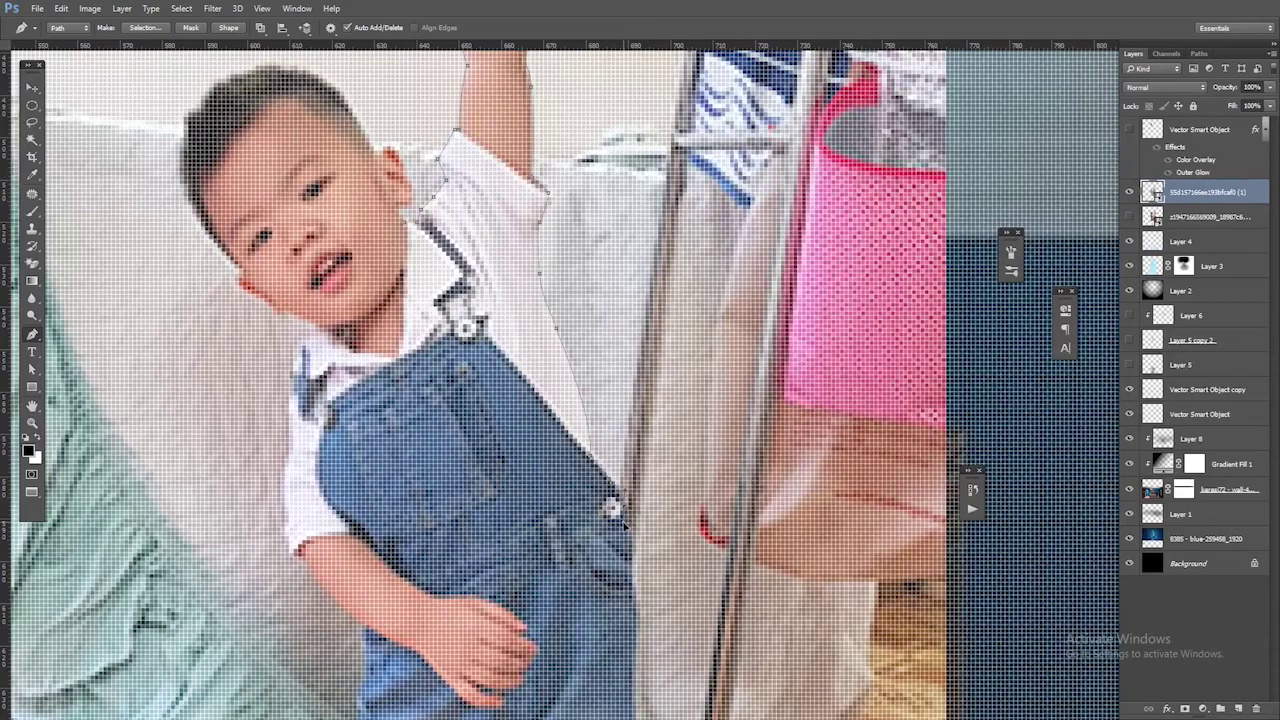
drag(625, 512, 597, 371)
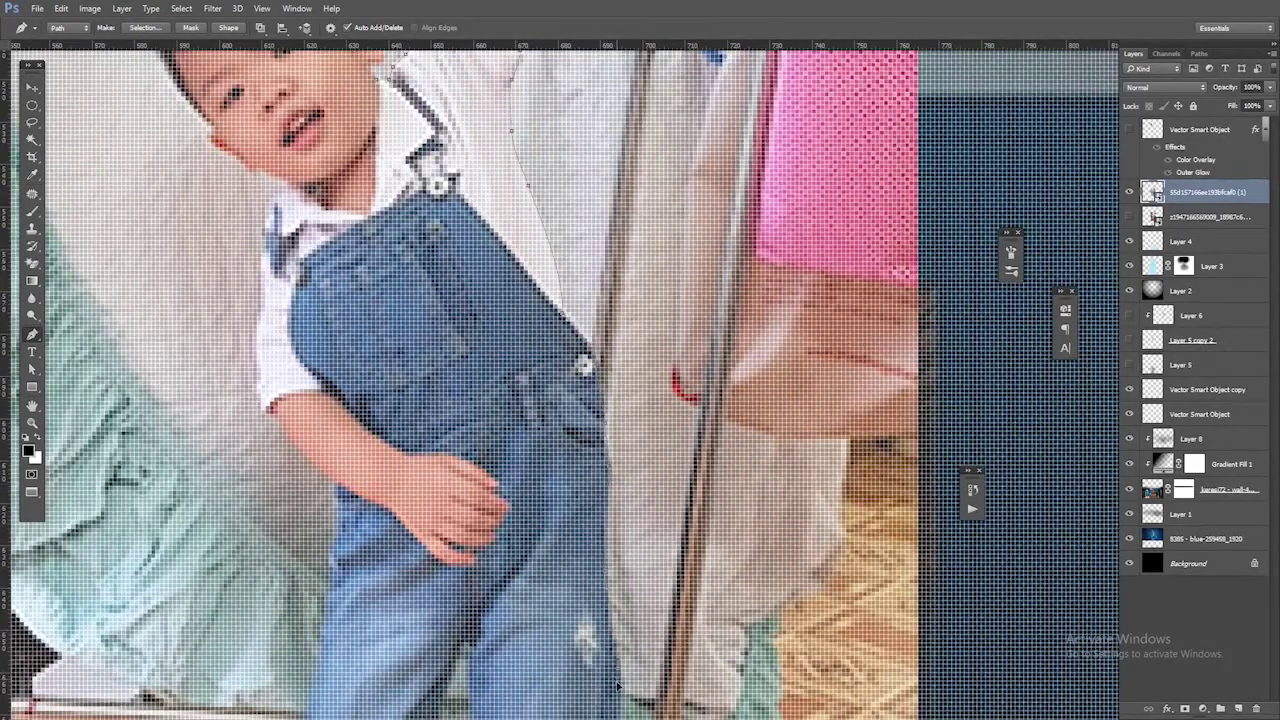
drag(618, 686, 604, 494)
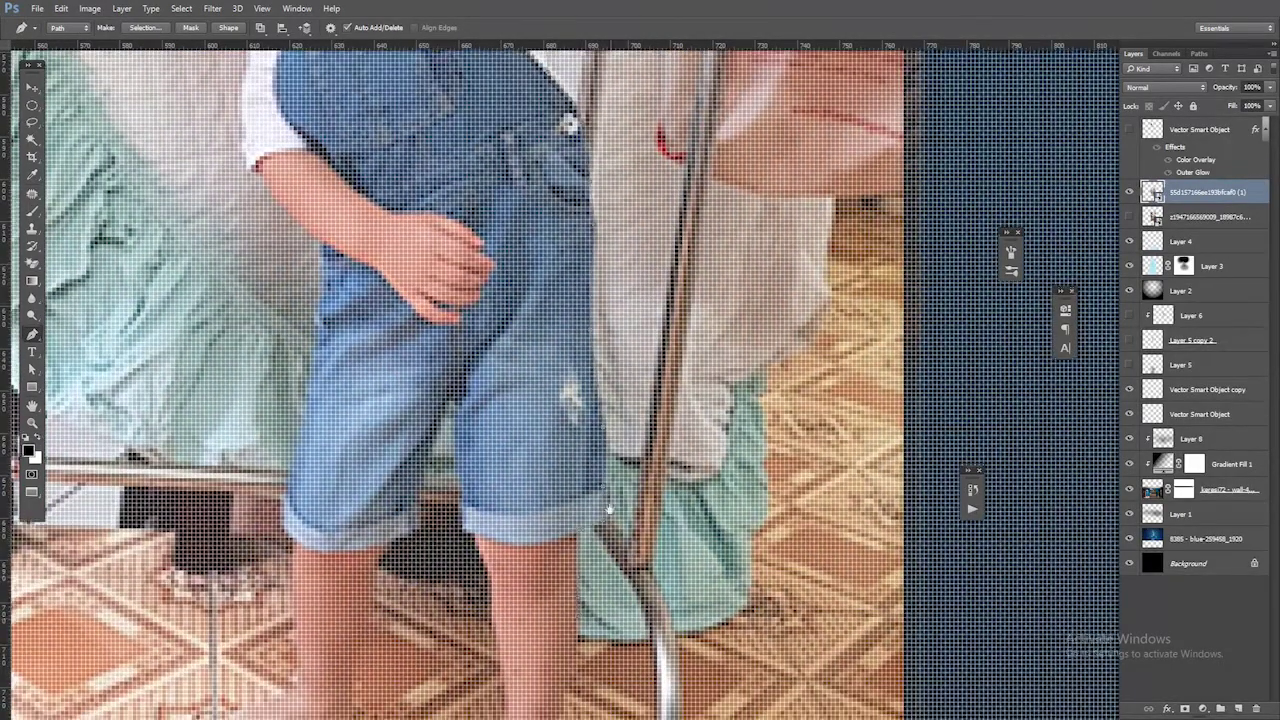
drag(548, 710, 528, 500)
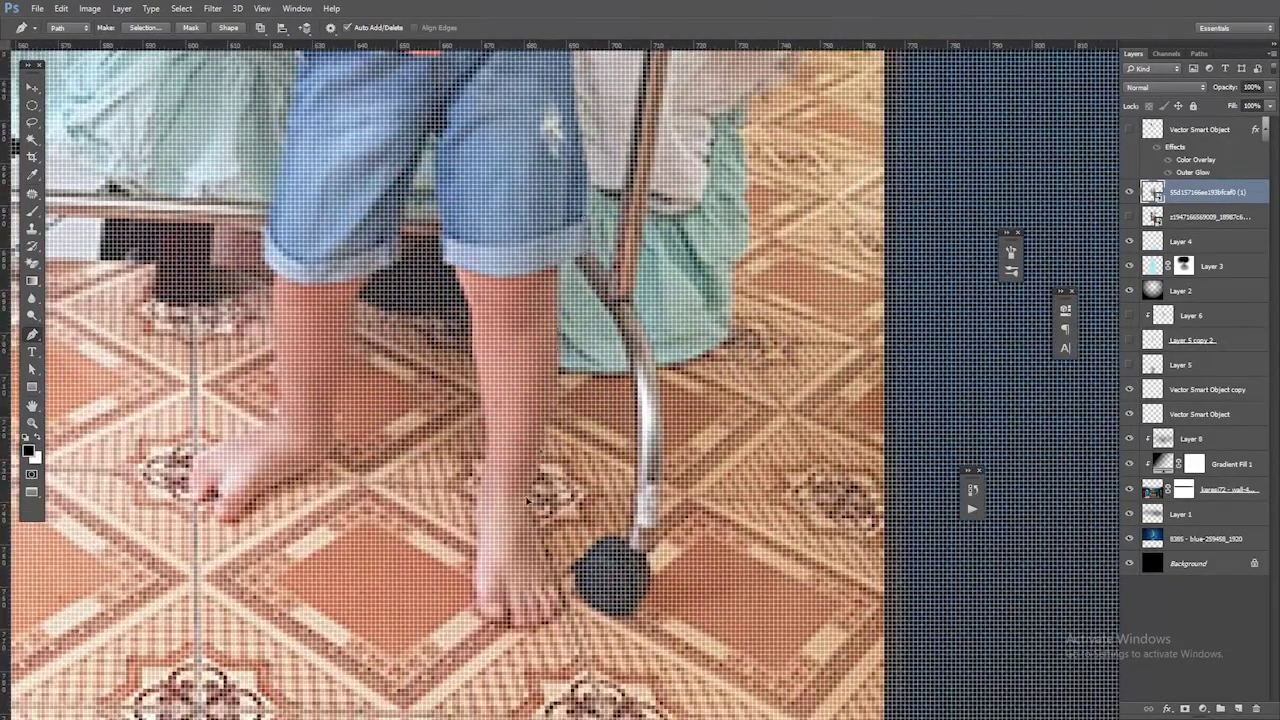
Step: Navigate back up to the boy's face and raised arm, then fit the photo in view
scroll(555, 545, up, 1)
scroll(555, 545, up, 1)
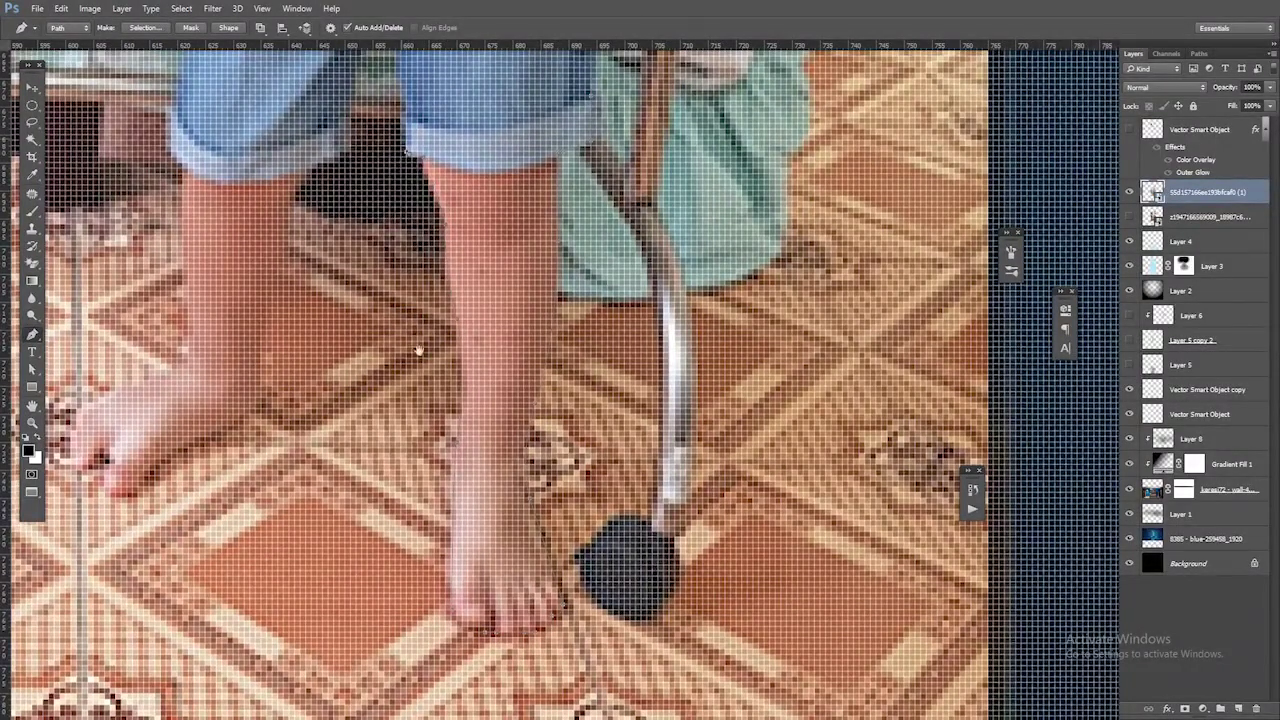
scroll(425, 150, up, 3)
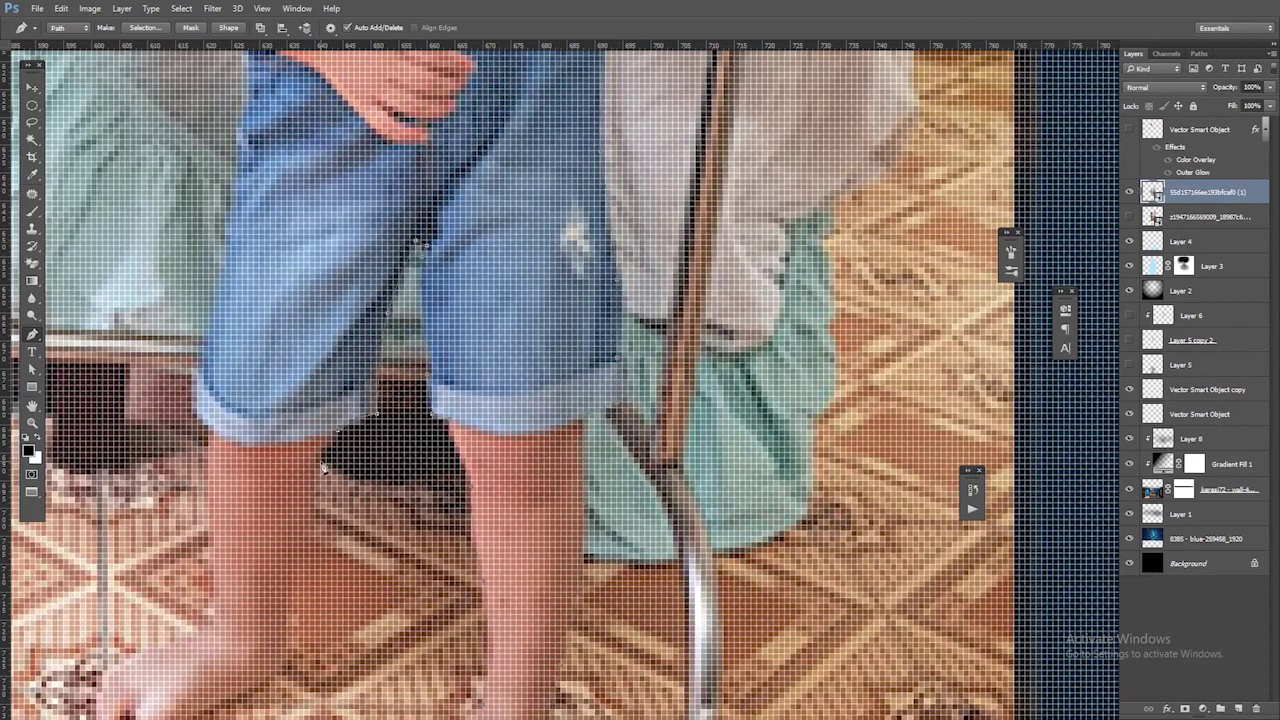
scroll(283, 593, down, 2)
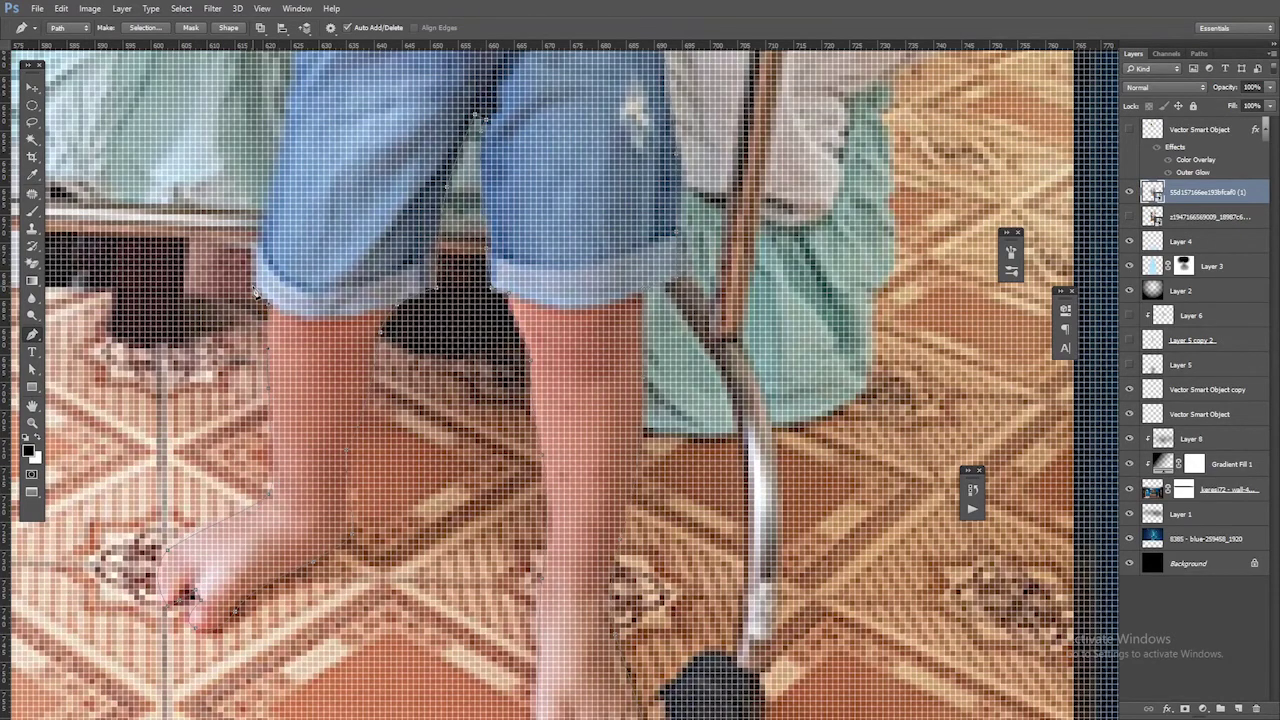
scroll(268, 186, up, 2)
scroll(318, 260, up, 2)
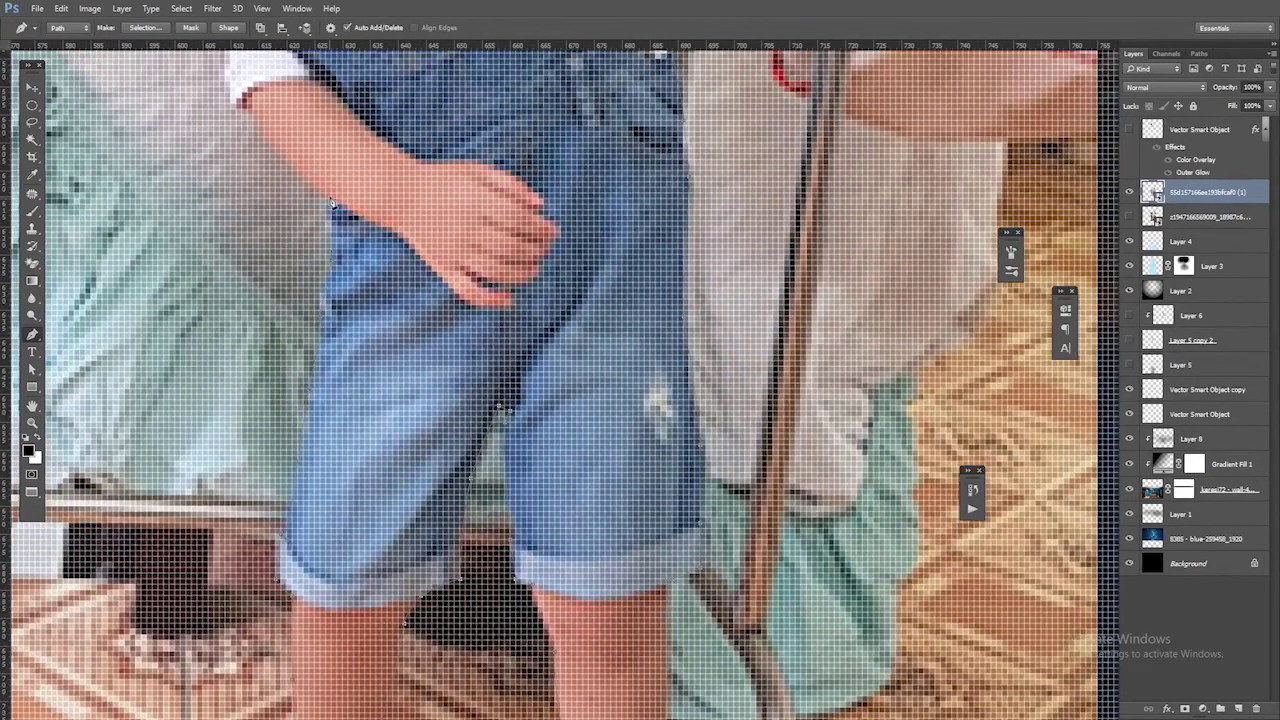
scroll(292, 277, up, 1)
scroll(254, 224, up, 1)
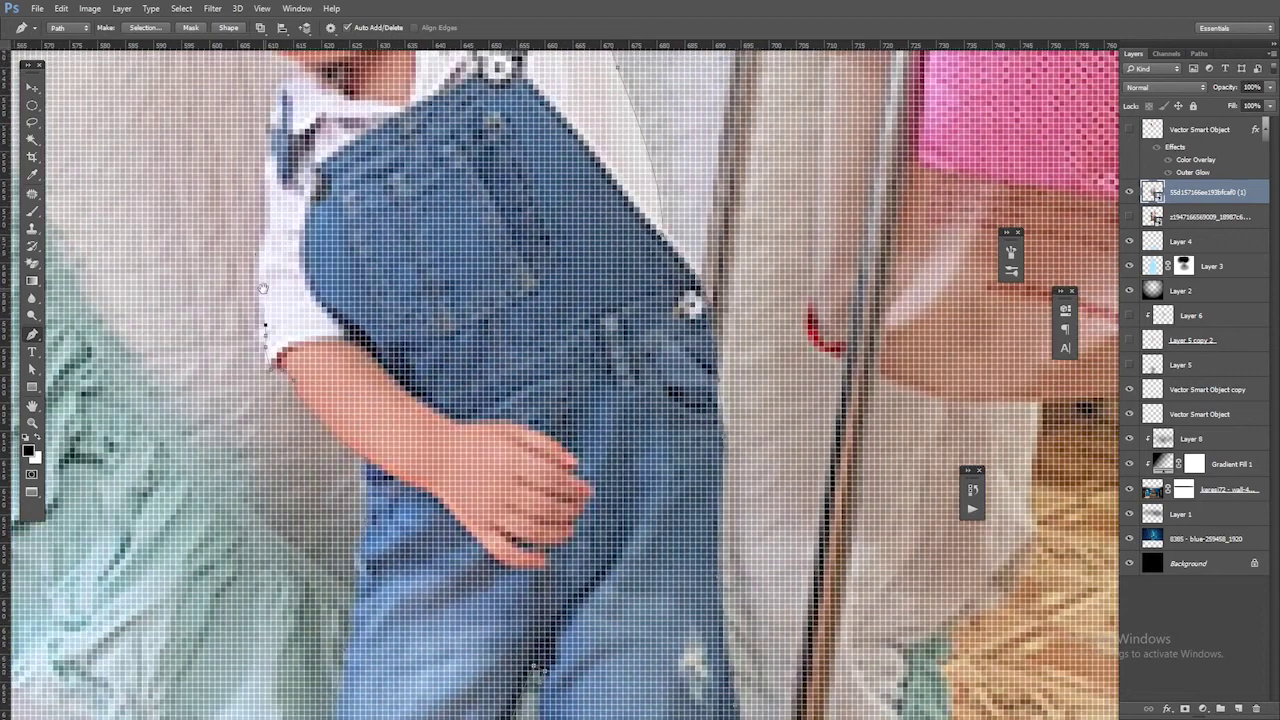
scroll(310, 78, up, 1)
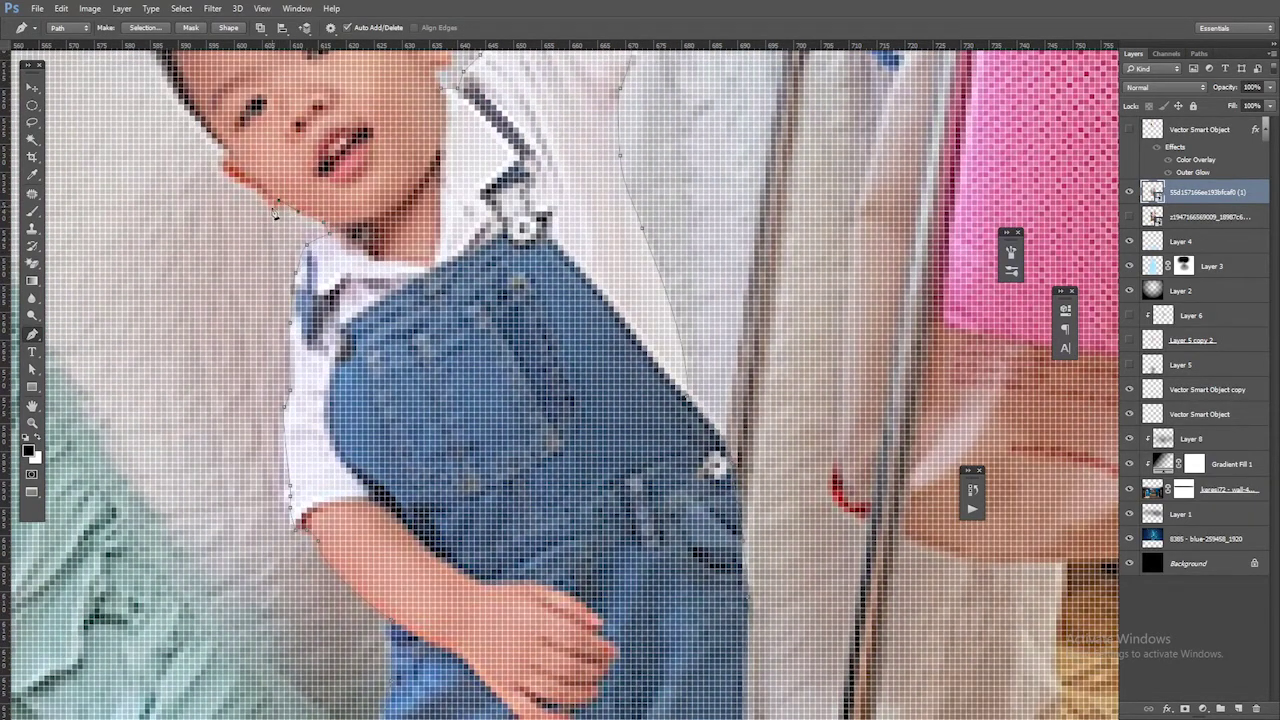
drag(232, 160, 248, 197)
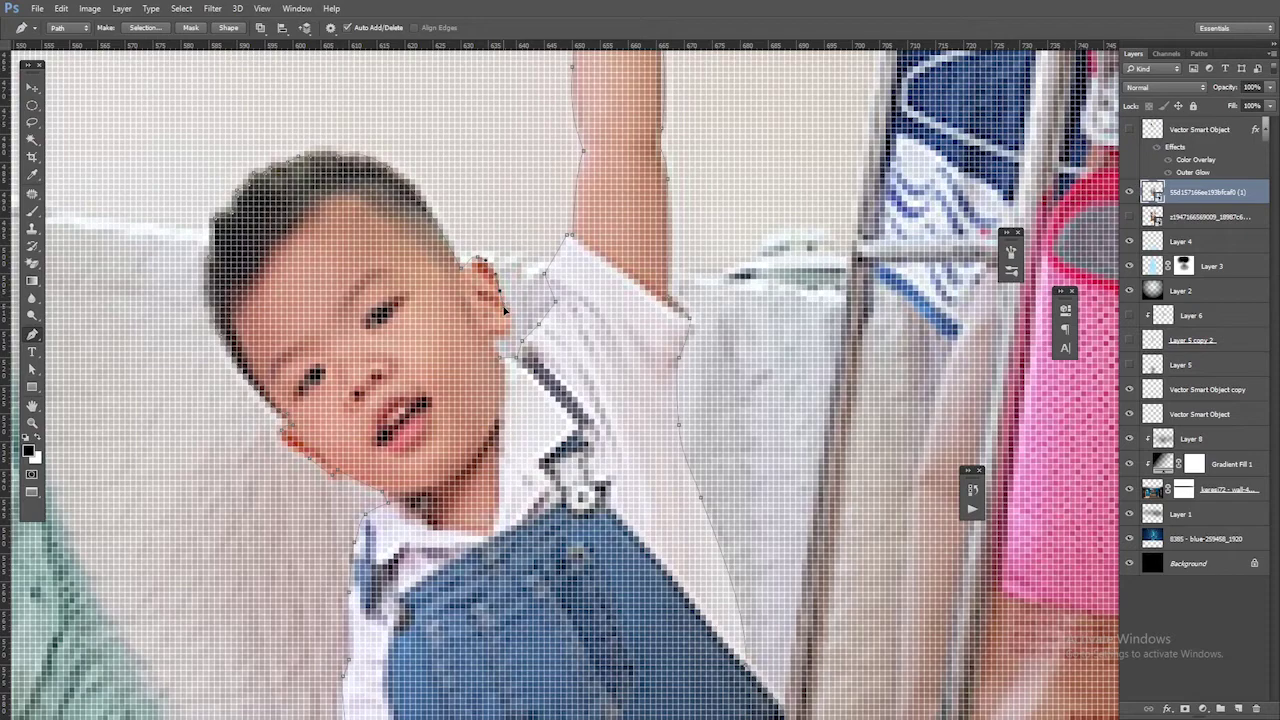
key(ctrl+0)
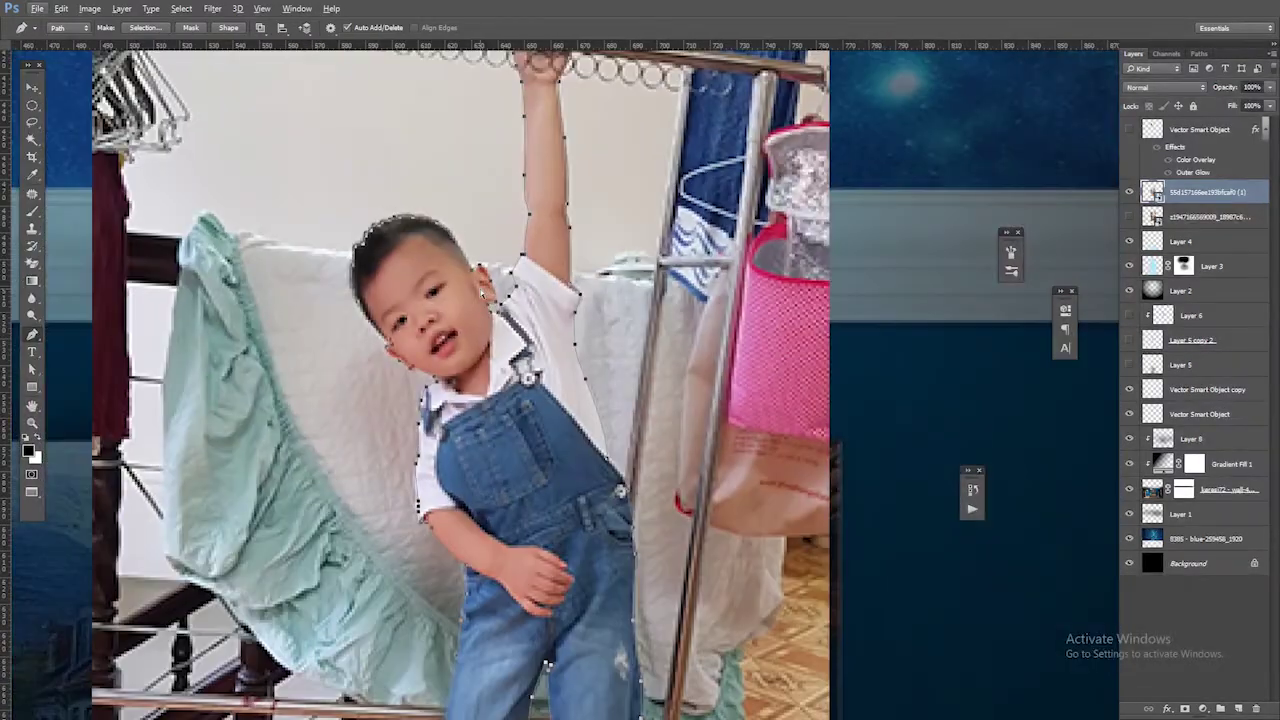
Step: Copy the boy onto a new layer, then copy his hand area to a layer above the moon
key(ctrl+shift+alt+n)
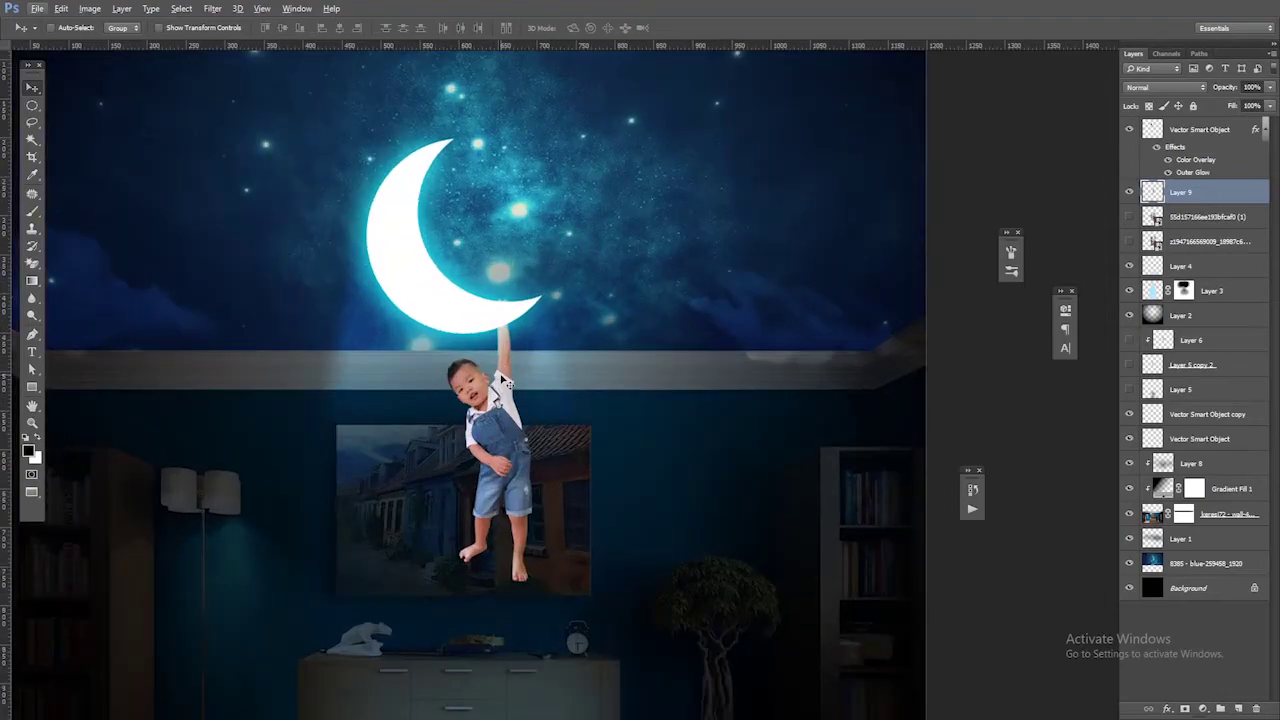
scroll(510, 250, up, 2)
click(31, 105)
drag(520, 288, 560, 316)
key(ctrl+j)
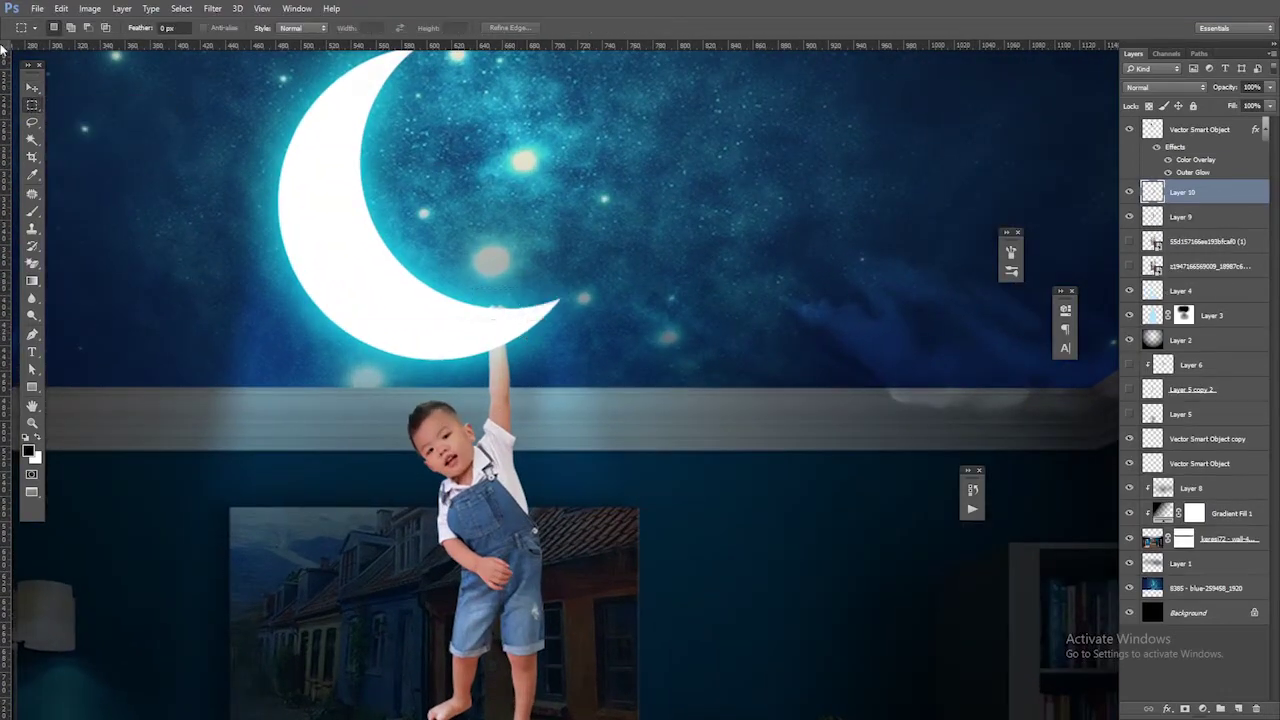
key(v)
key(ctrl+shift+bracketright)
Step: Mask the hand copy and hide its lower part using a Pen-traced selection, so the fingers overlap the moon
scroll(516, 298, up, 2)
scroll(466, 334, up, 2)
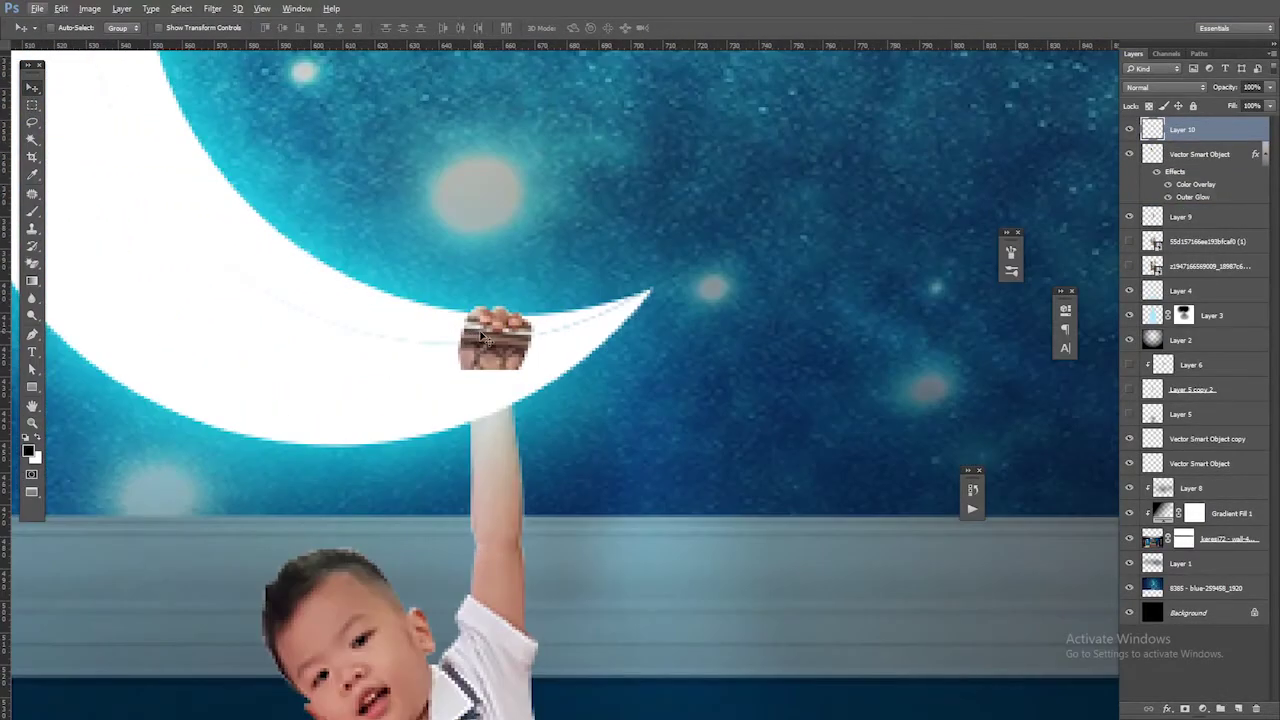
click(1185, 708)
key(p)
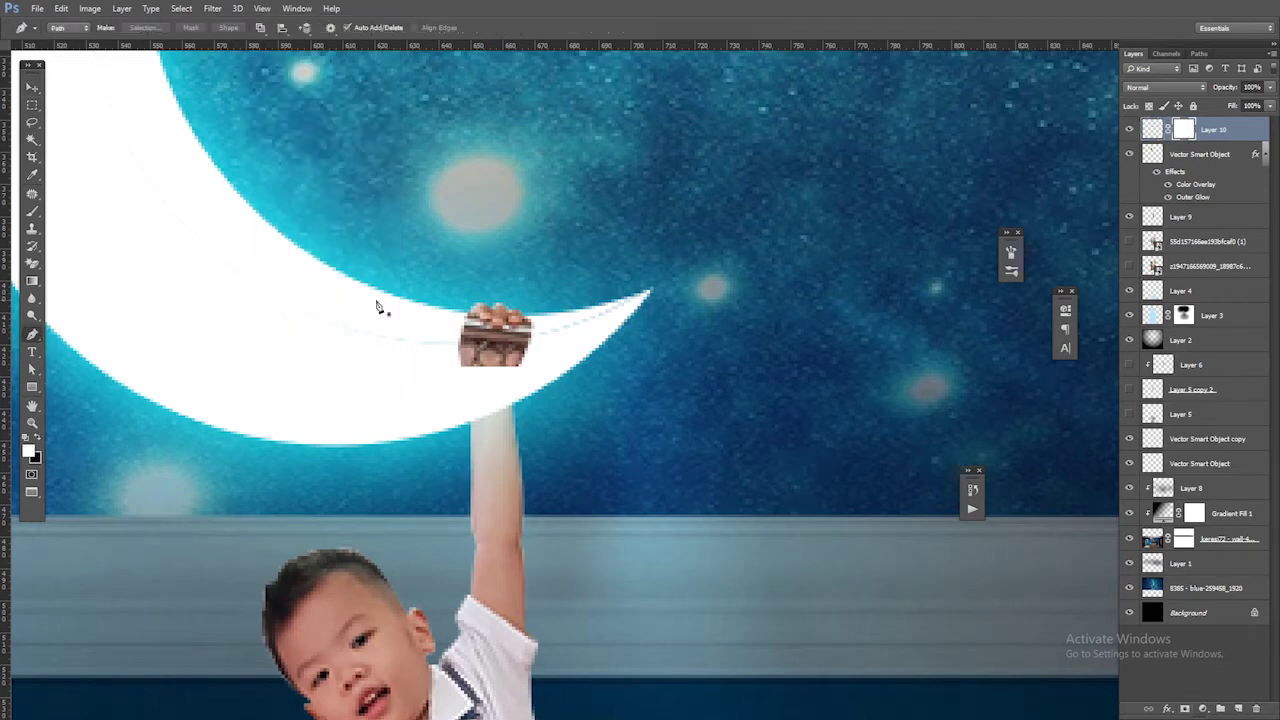
scroll(440, 338, up, 1)
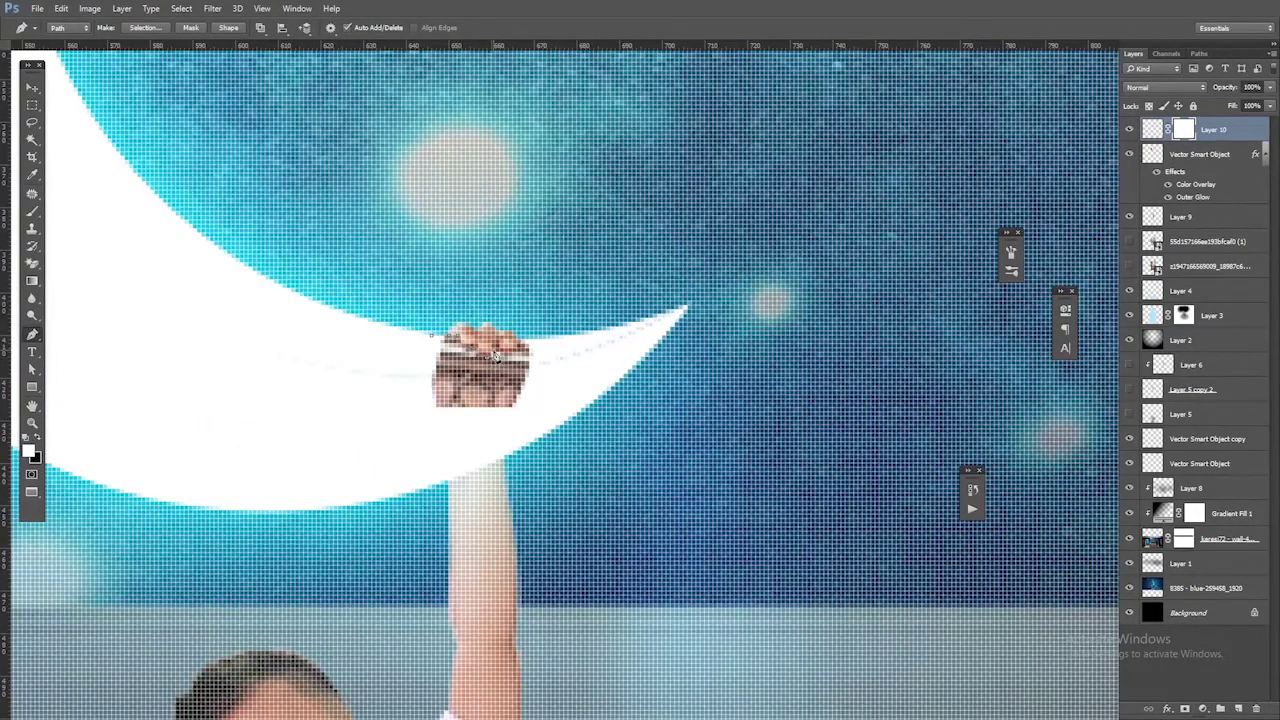
click(552, 395)
click(470, 444)
click(392, 425)
click(418, 362)
key(ctrl+Return)
key(Delete)
key(ctrl+d)
key(v)
Step: Select the cut-out boy's layer and add a new empty layer above it
scroll(543, 343, down, 2)
scroll(528, 320, down, 2)
scroll(571, 300, down, 1)
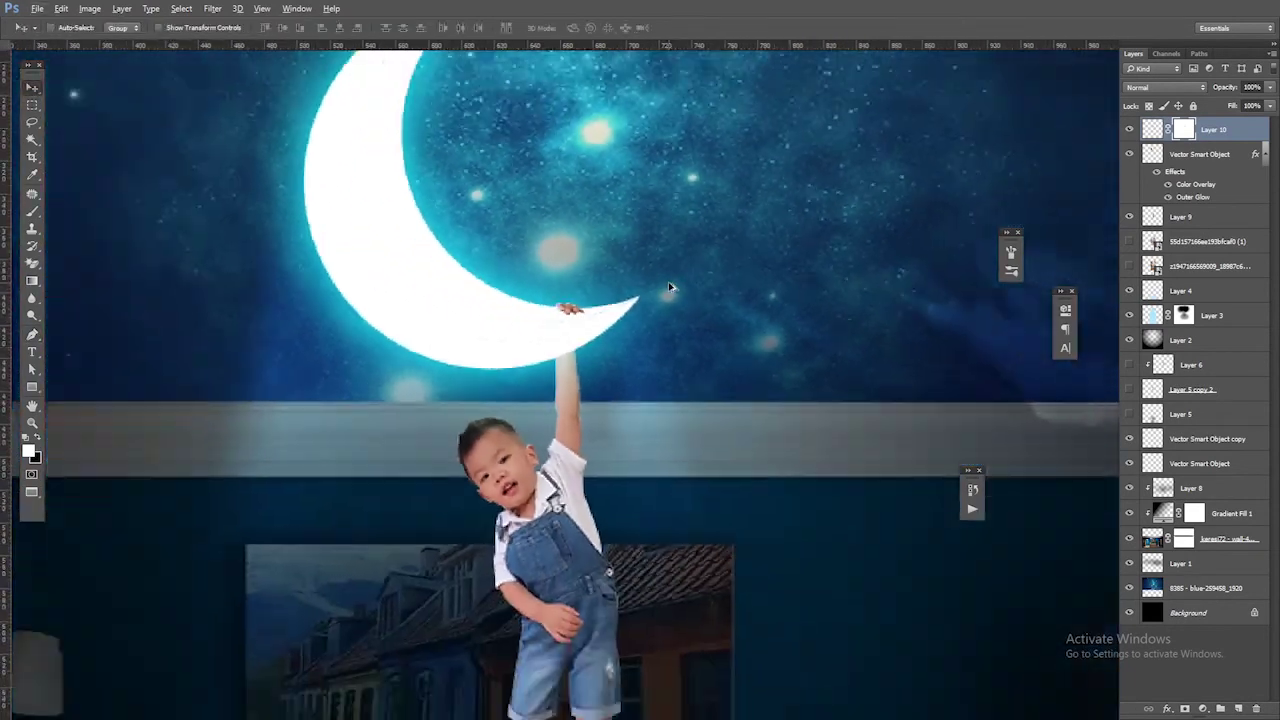
scroll(670, 287, down, 1)
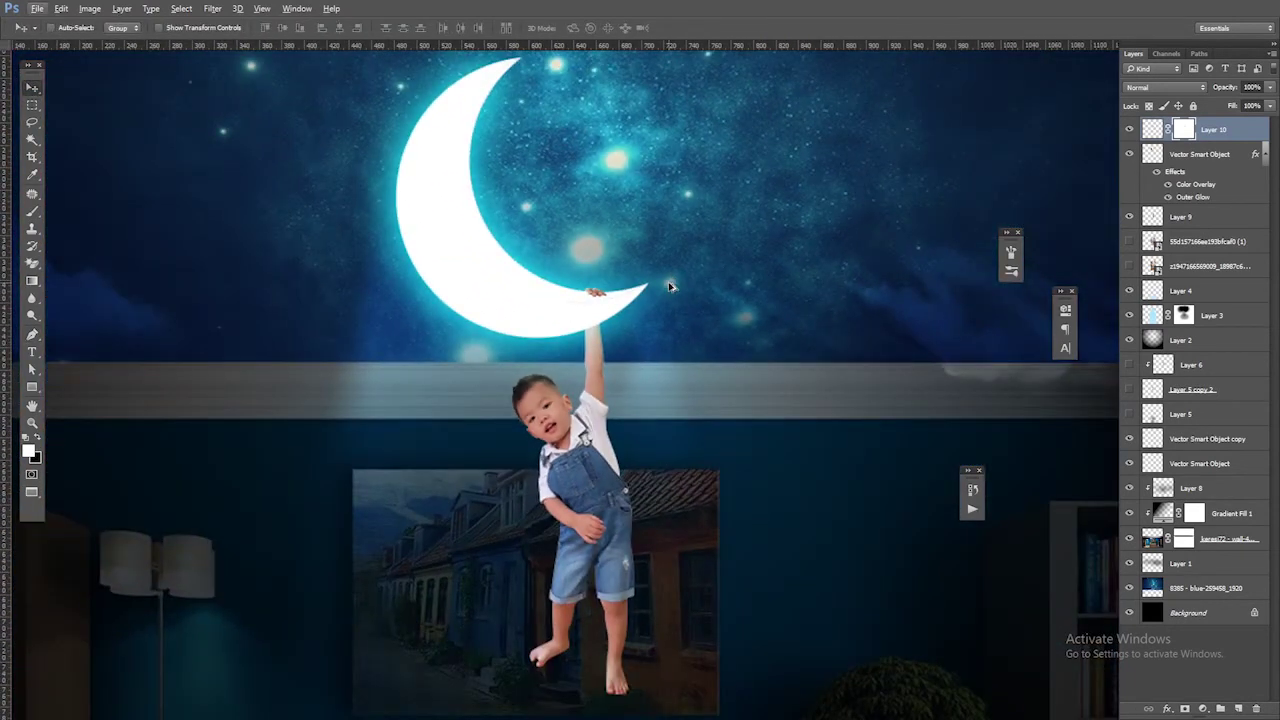
ctrl+click(670, 287)
scroll(650, 270, down, 1)
scroll(612, 243, down, 1)
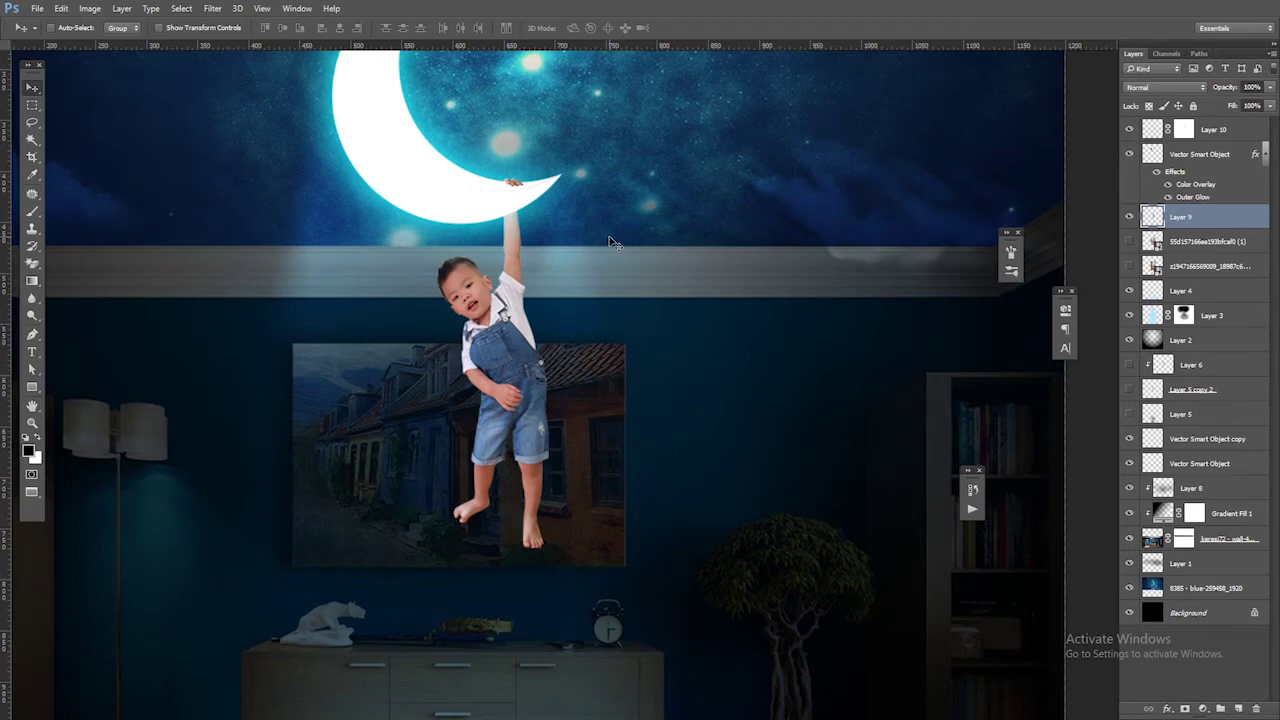
scroll(612, 243, down, 1)
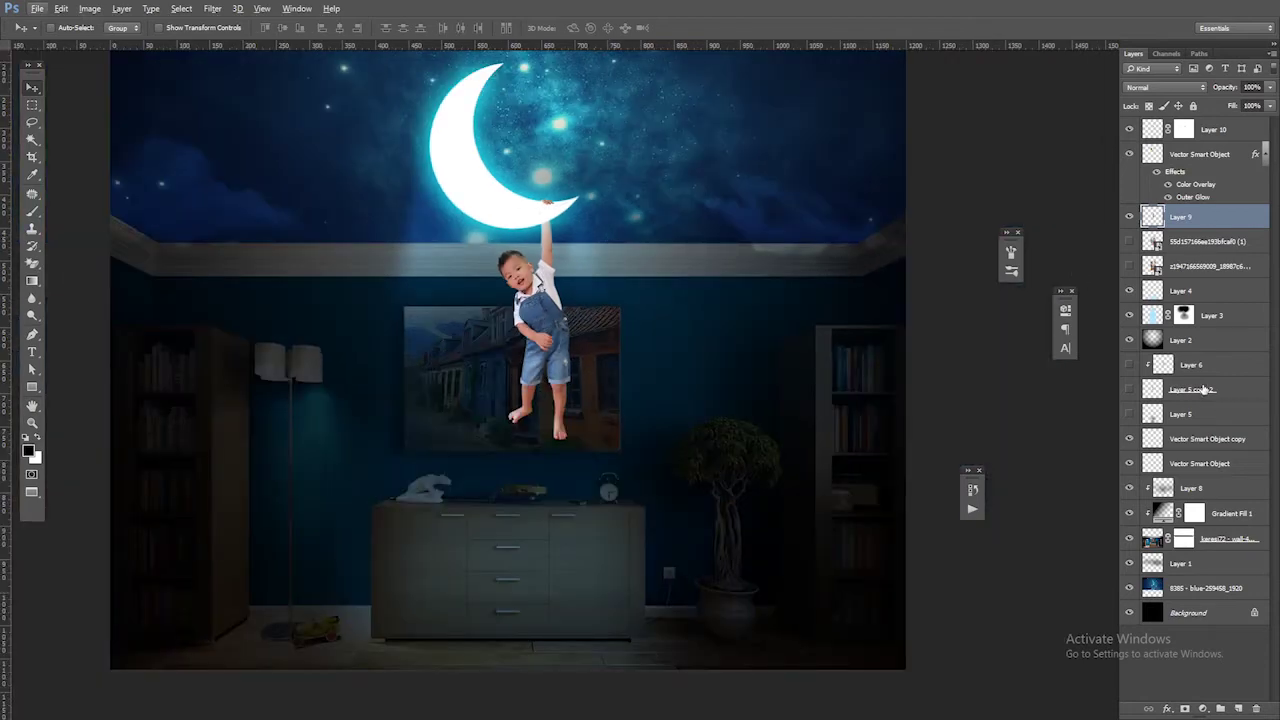
right_click(1205, 489)
click(1190, 442)
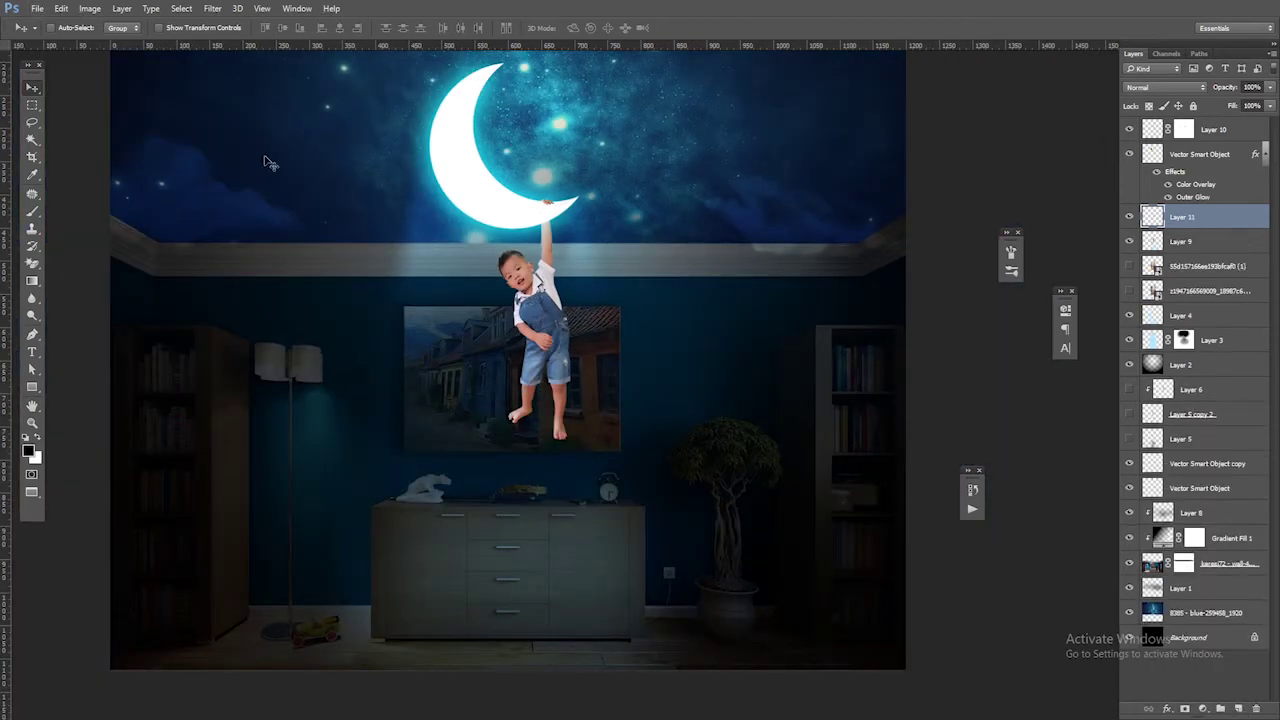
Step: Drag a navy-to-transparent gradient over the boy on Layer 11, sampling the navy from the room
click(32, 281)
click(75, 27)
double_click(90, 318)
click(852, 153)
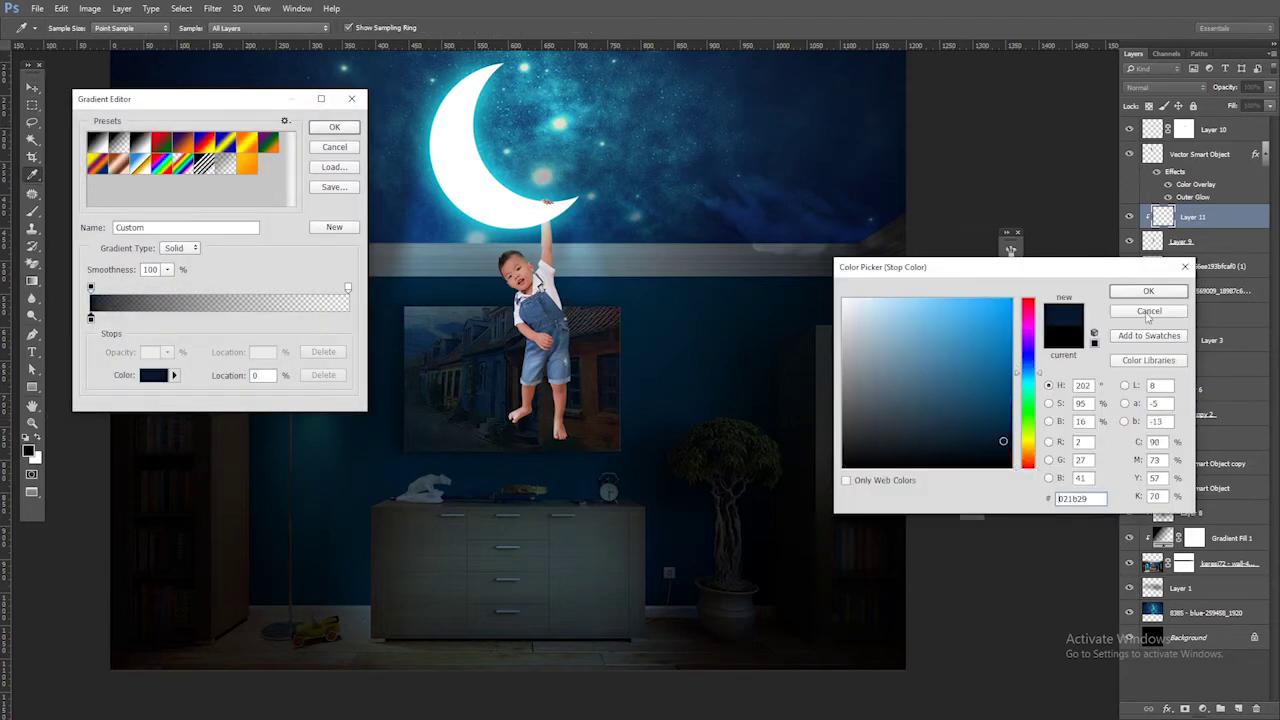
click(1148, 291)
click(334, 127)
drag(550, 446, 550, 264)
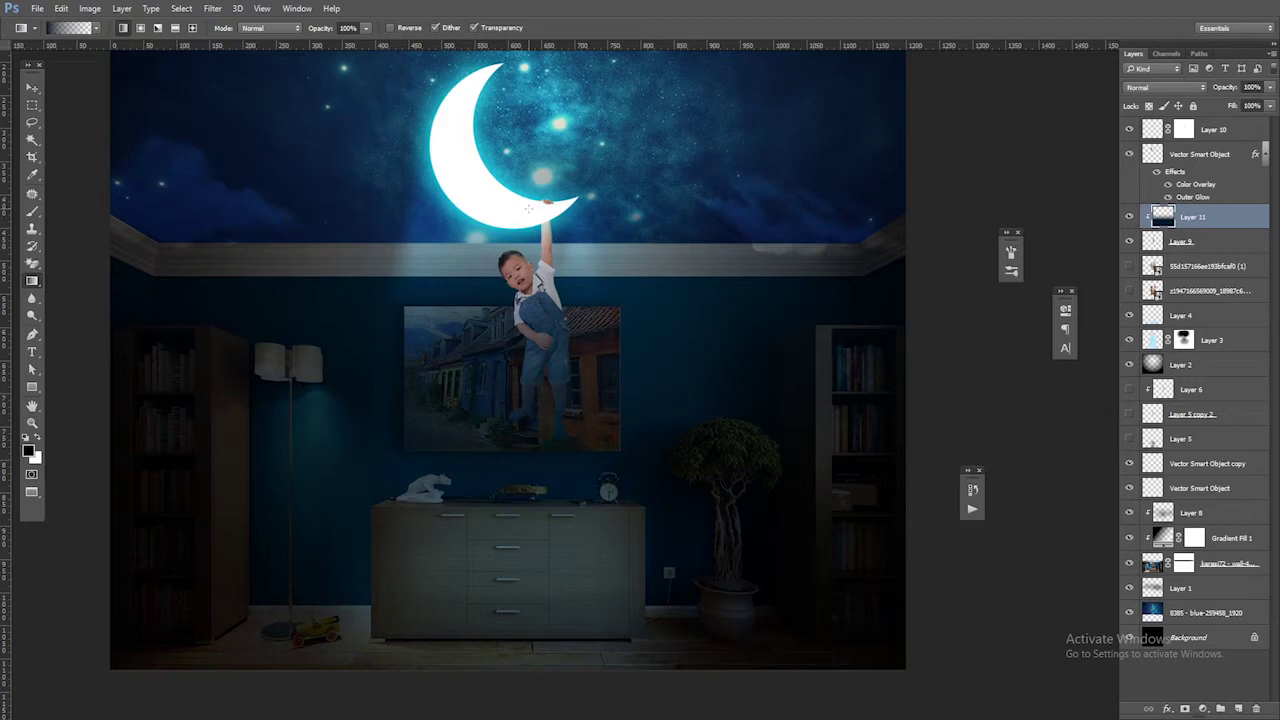
Step: Set Layer 11's opacity to 75% and preview the composite full screen
click(32, 88)
drag(1270, 87, 1251, 108)
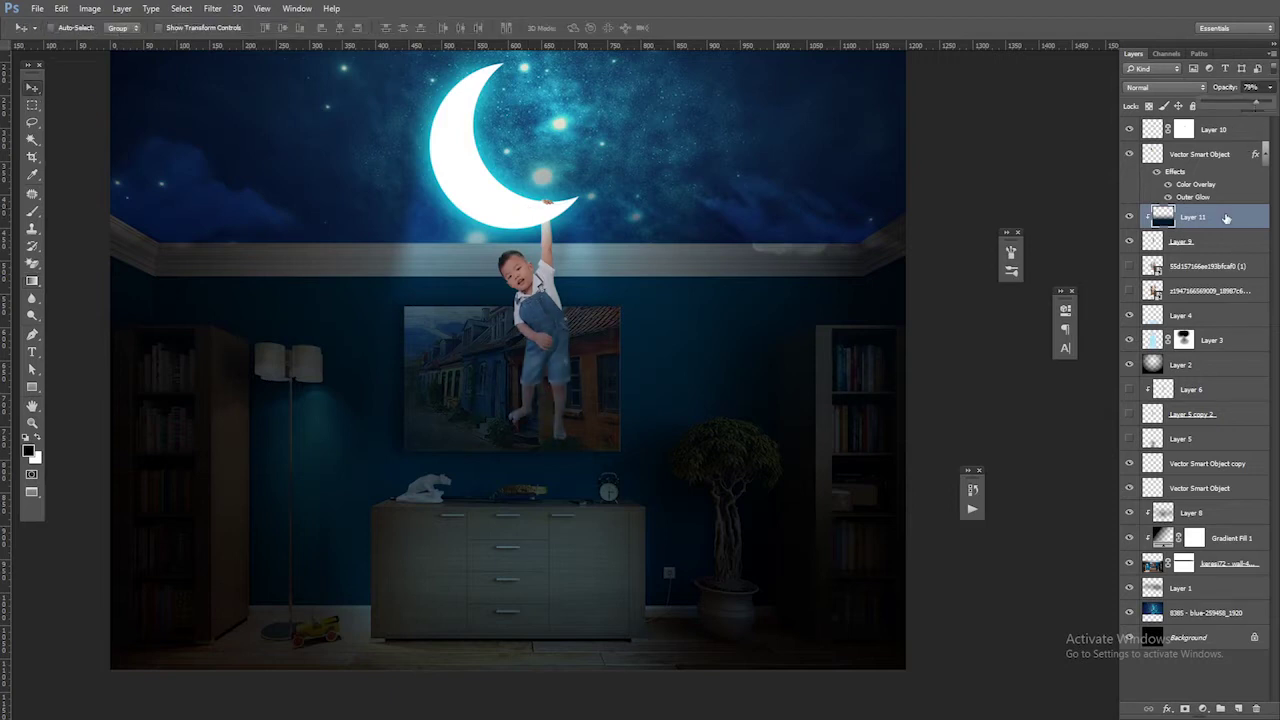
drag(1262, 104, 1260, 106)
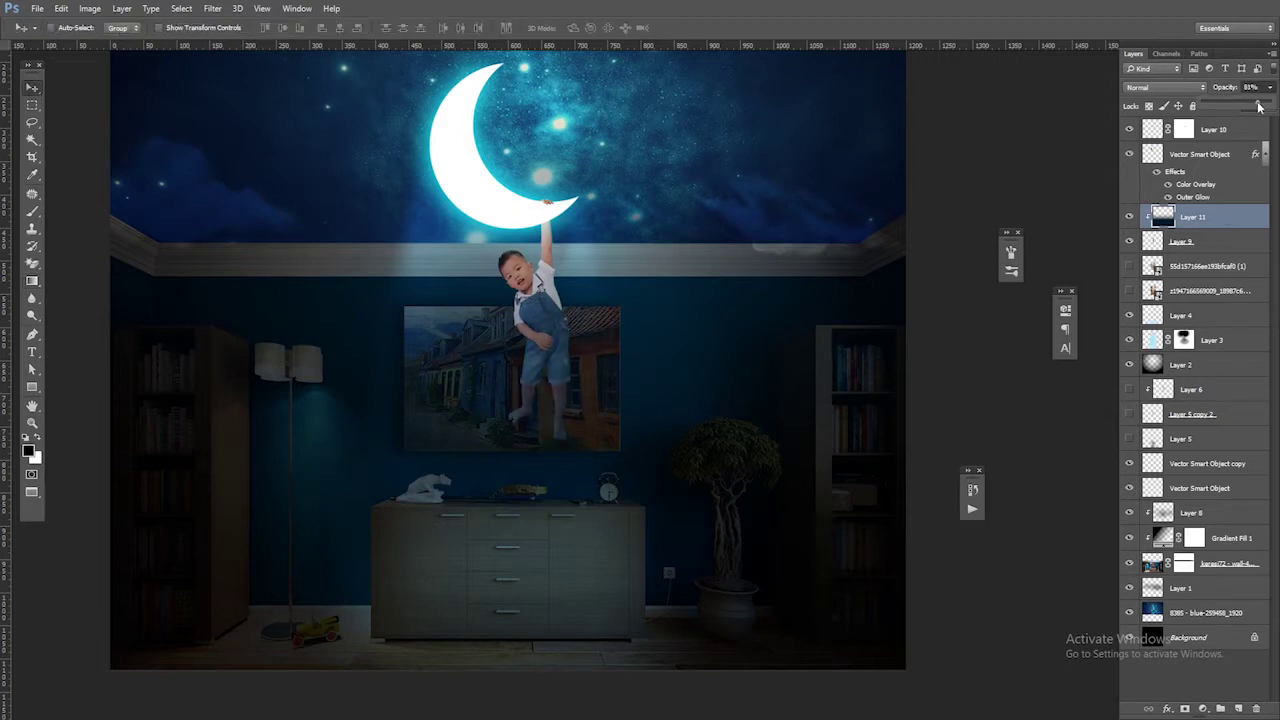
click(548, 383)
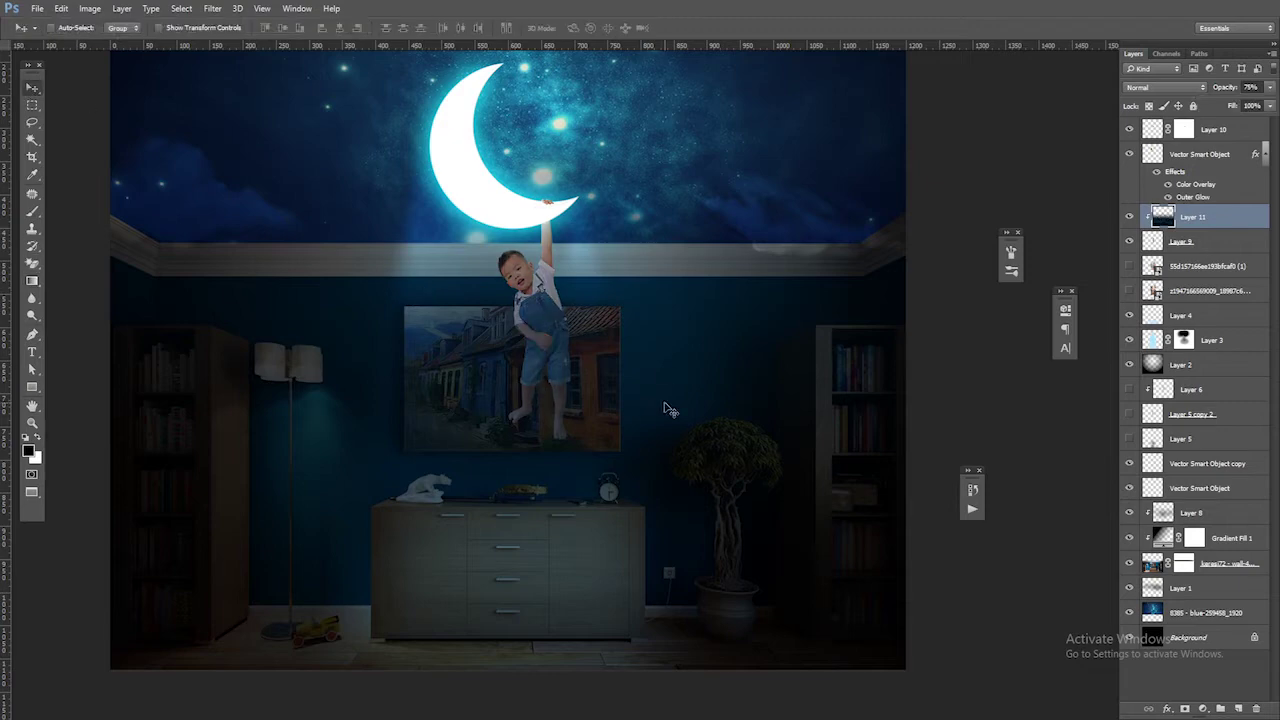
key(shift+Tab)
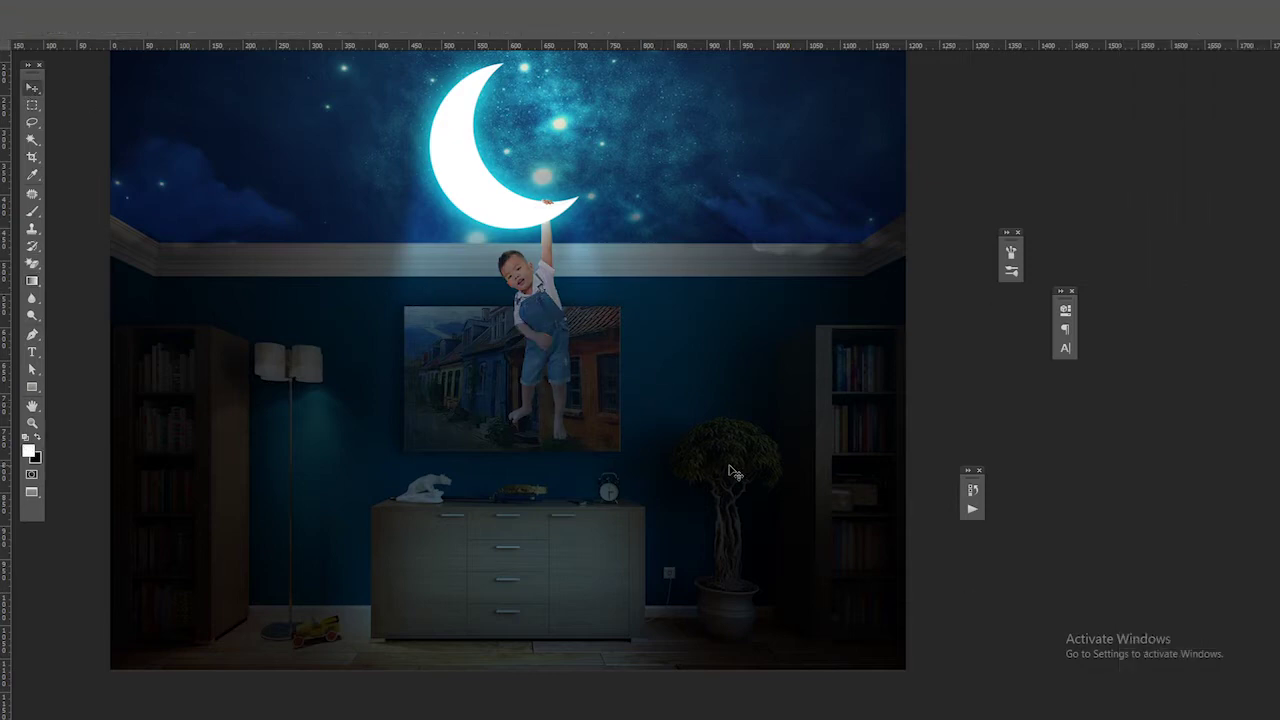
key(f)
key(f)
key(ctrl+plus)
key(ctrl+plus)
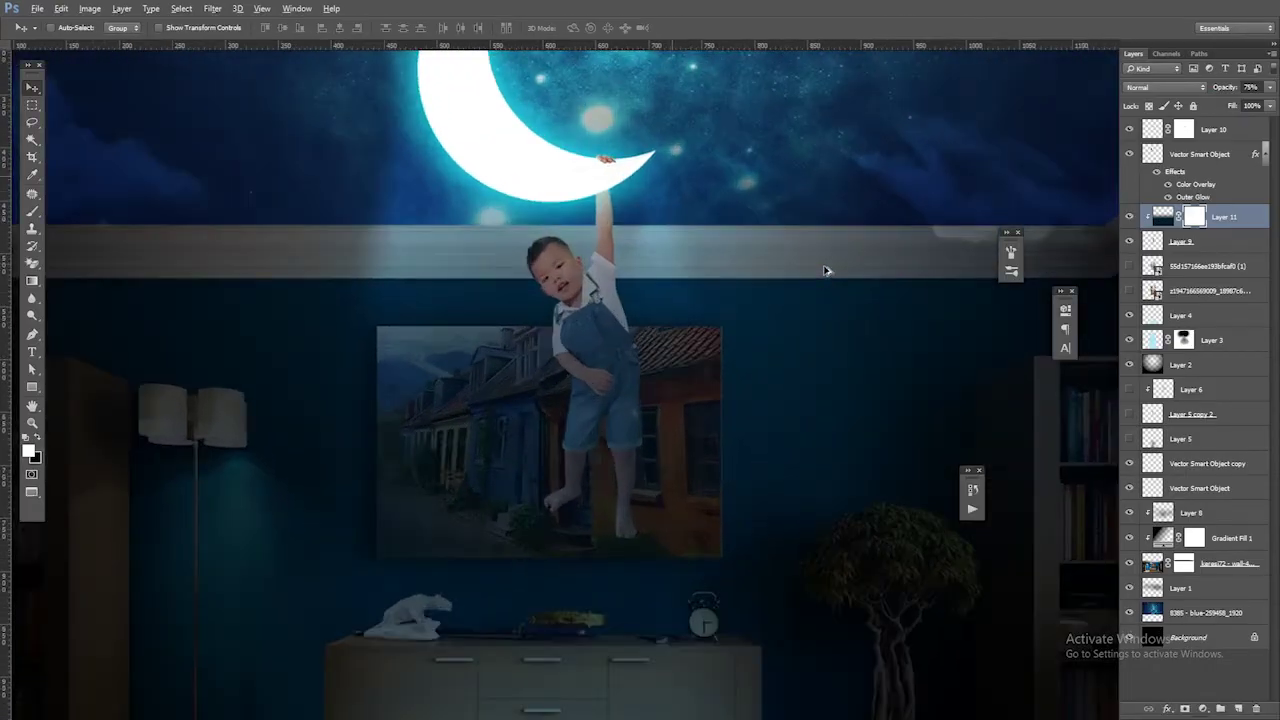
Step: Set up a 24 px black brush at 80% opacity for Layer 11's mask
click(32, 211)
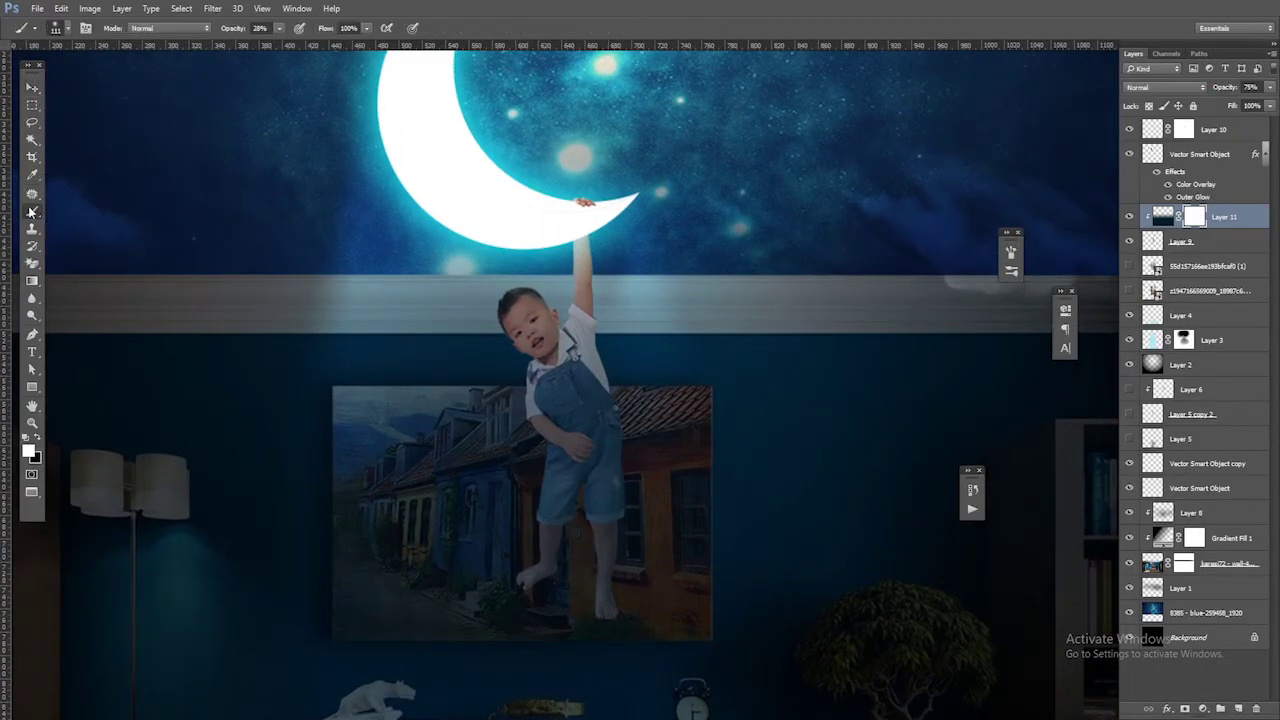
click(65, 28)
click(279, 30)
key(x)
scroll(690, 270, up, 2)
click(279, 30)
click(65, 28)
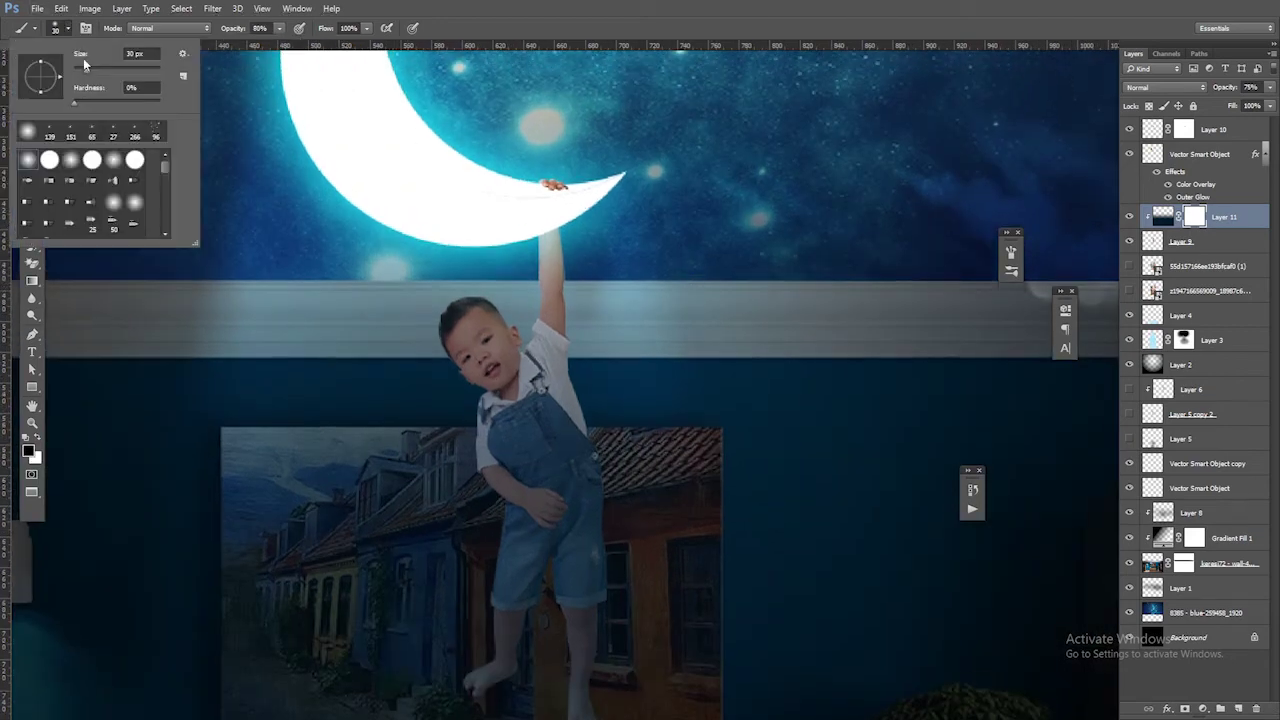
drag(88, 57, 82, 57)
click(578, 281)
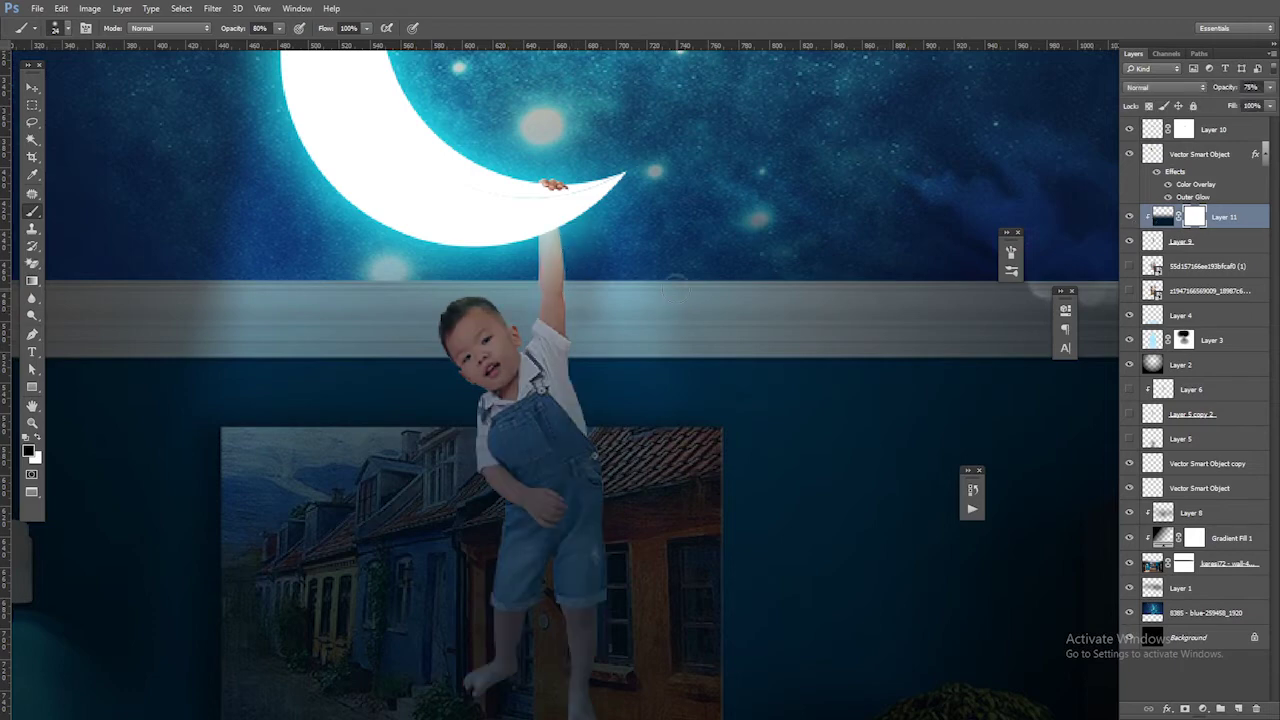
Step: Paint Layer 11's mask at 44% brush opacity, then swap the painting colour to white
drag(279, 28, 310, 52)
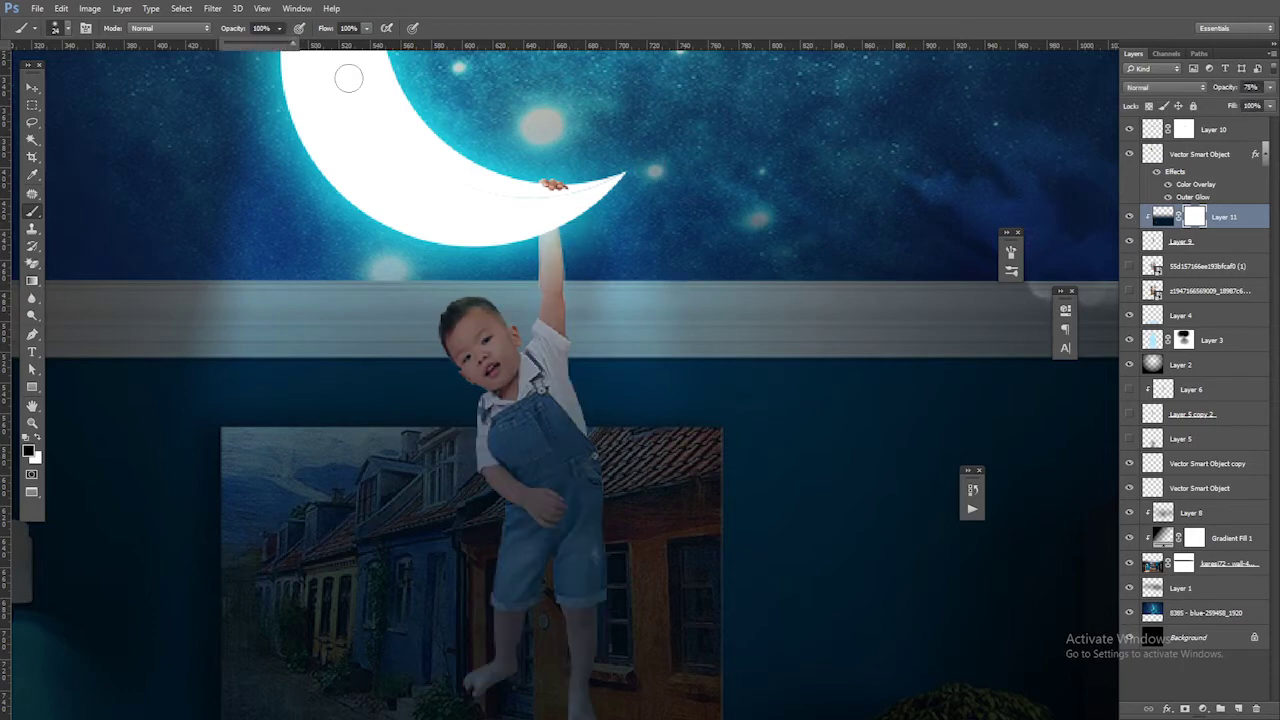
click(66, 28)
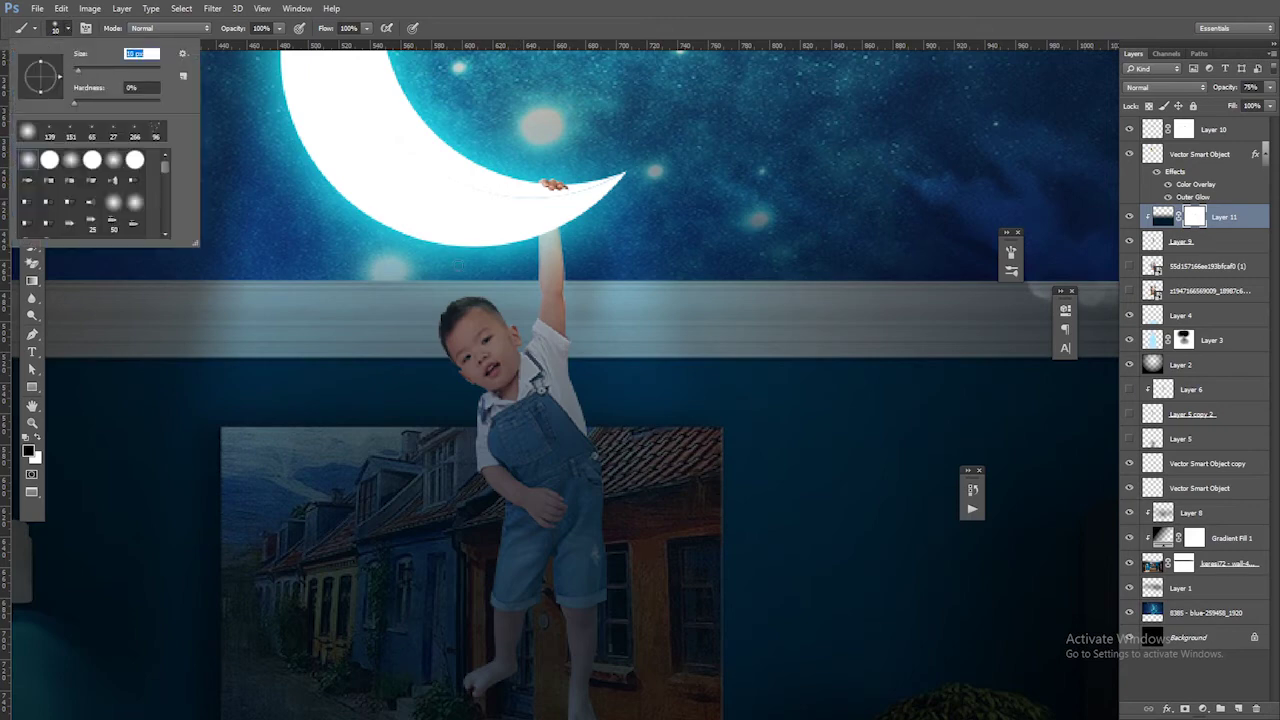
key(Return)
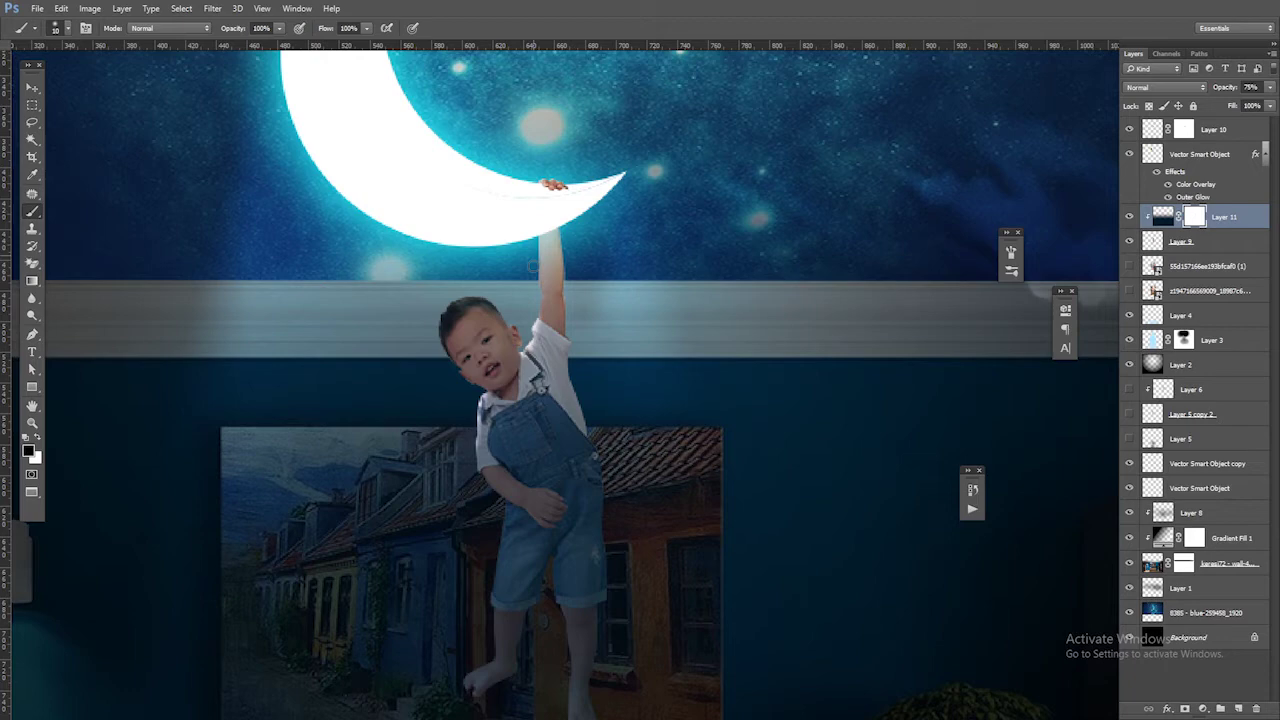
click(66, 28)
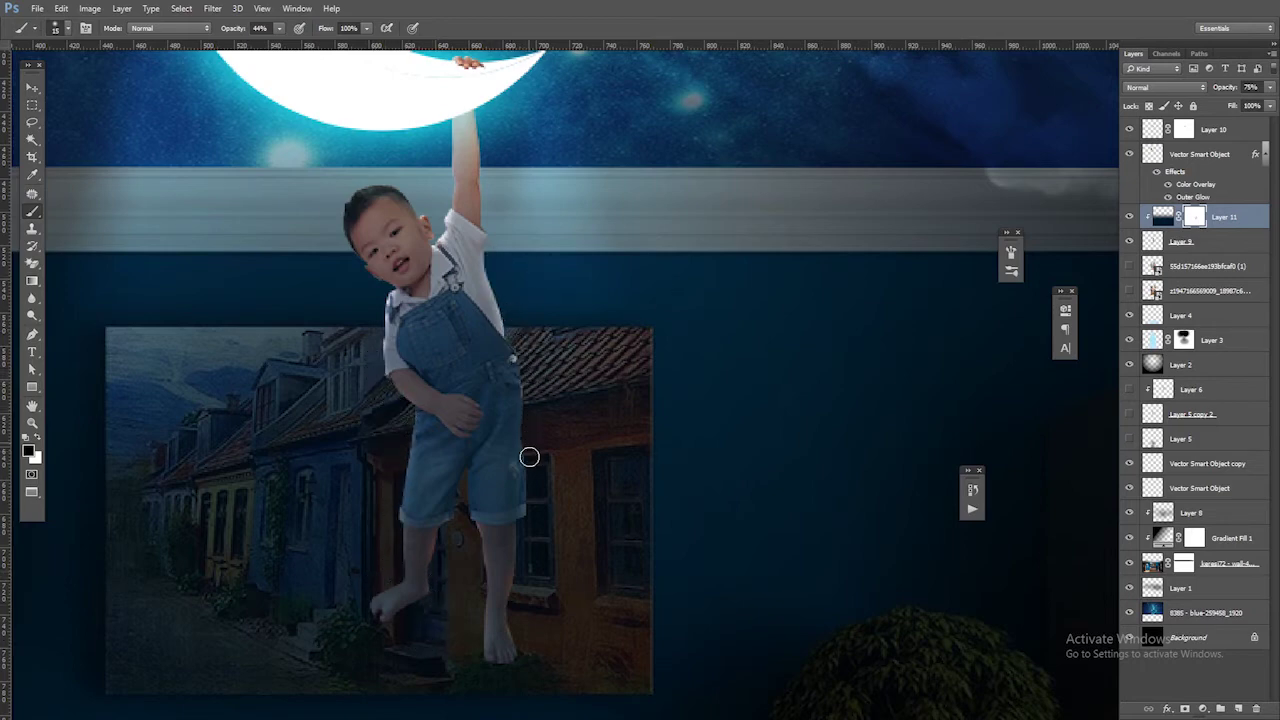
key(ctrl+minus)
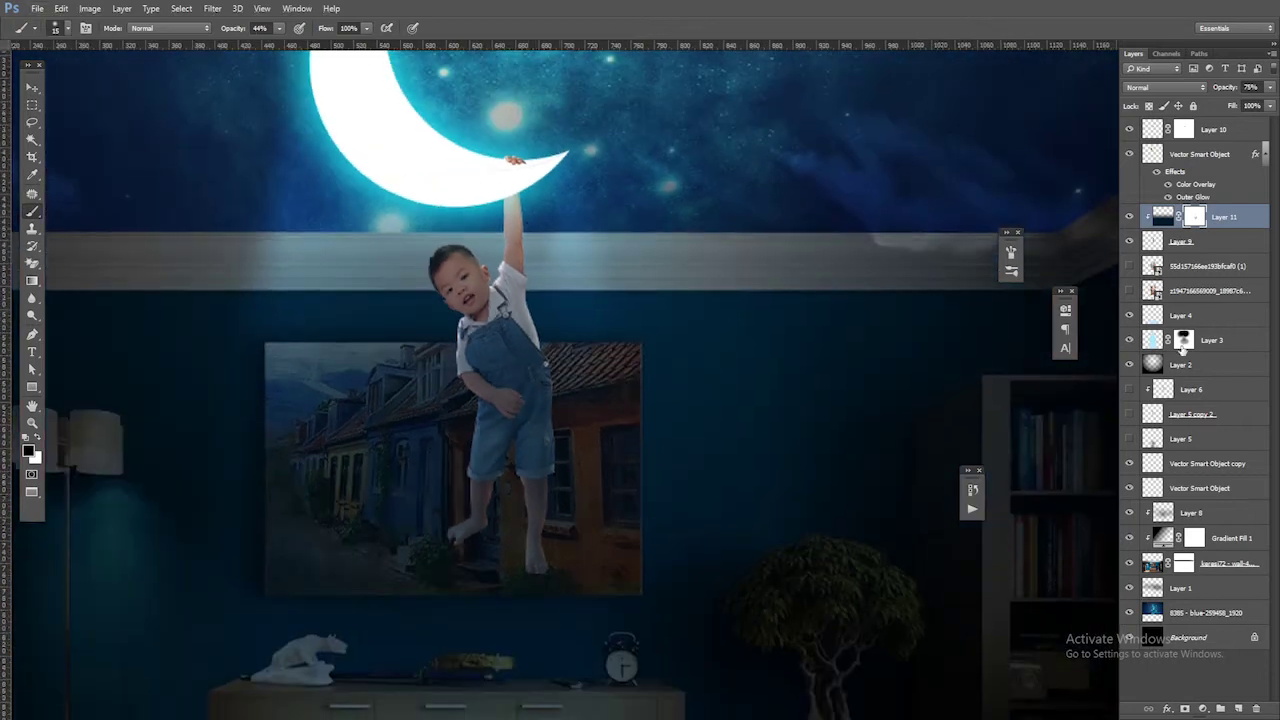
key(ctrl+minus)
key(x)
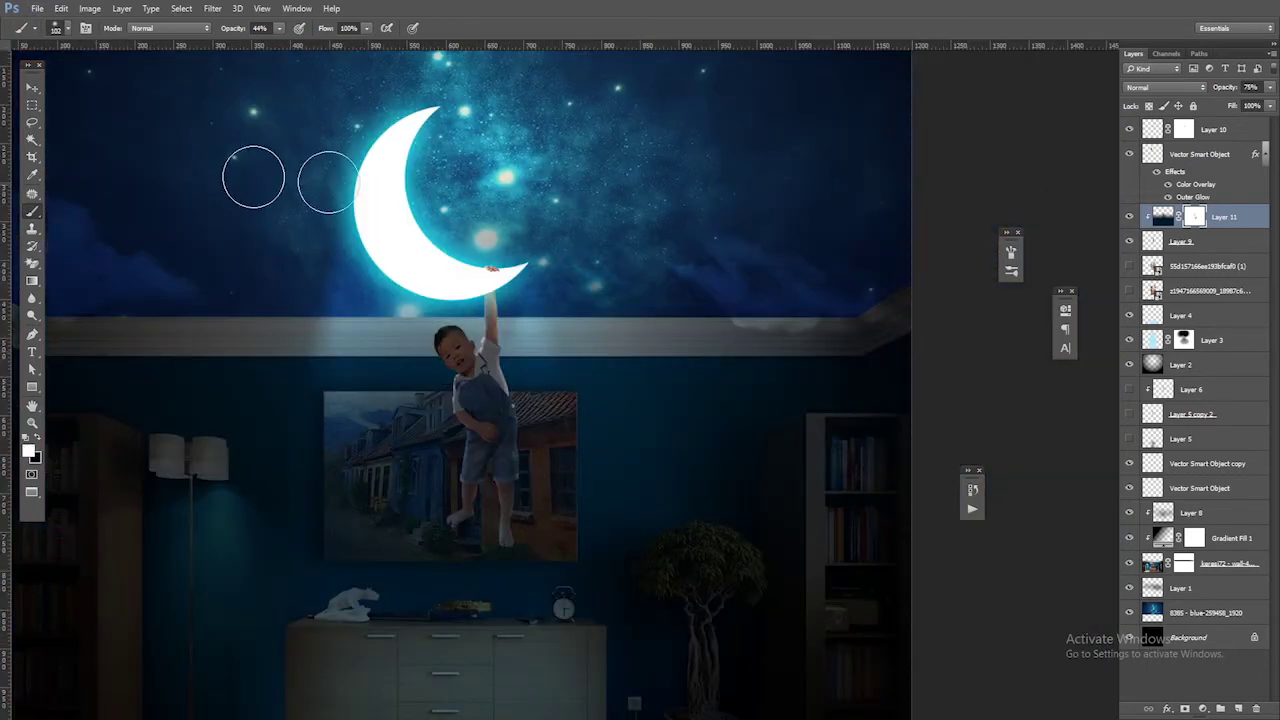
click(32, 280)
Step: Fade Layer 11's mask with a vertical black-to-white gradient, then select Layer 9, the boy
click(75, 28)
click(330, 126)
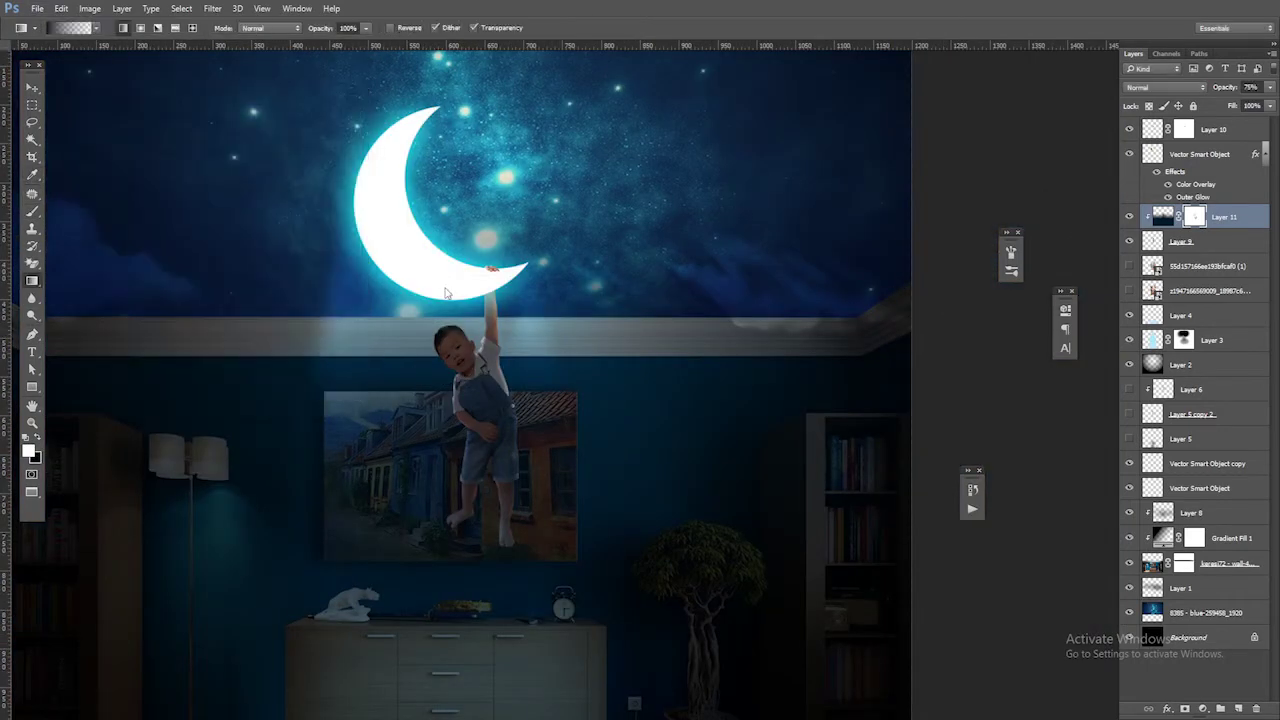
click(38, 443)
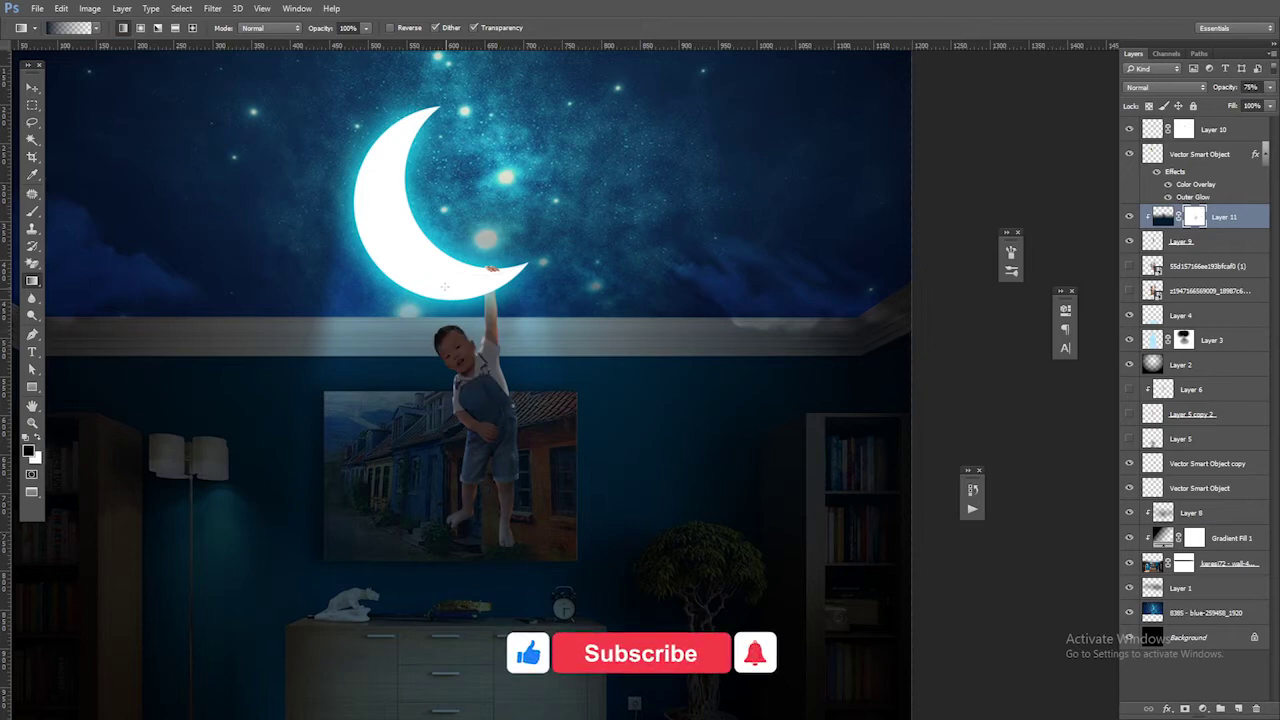
drag(446, 328, 446, 442)
click(32, 90)
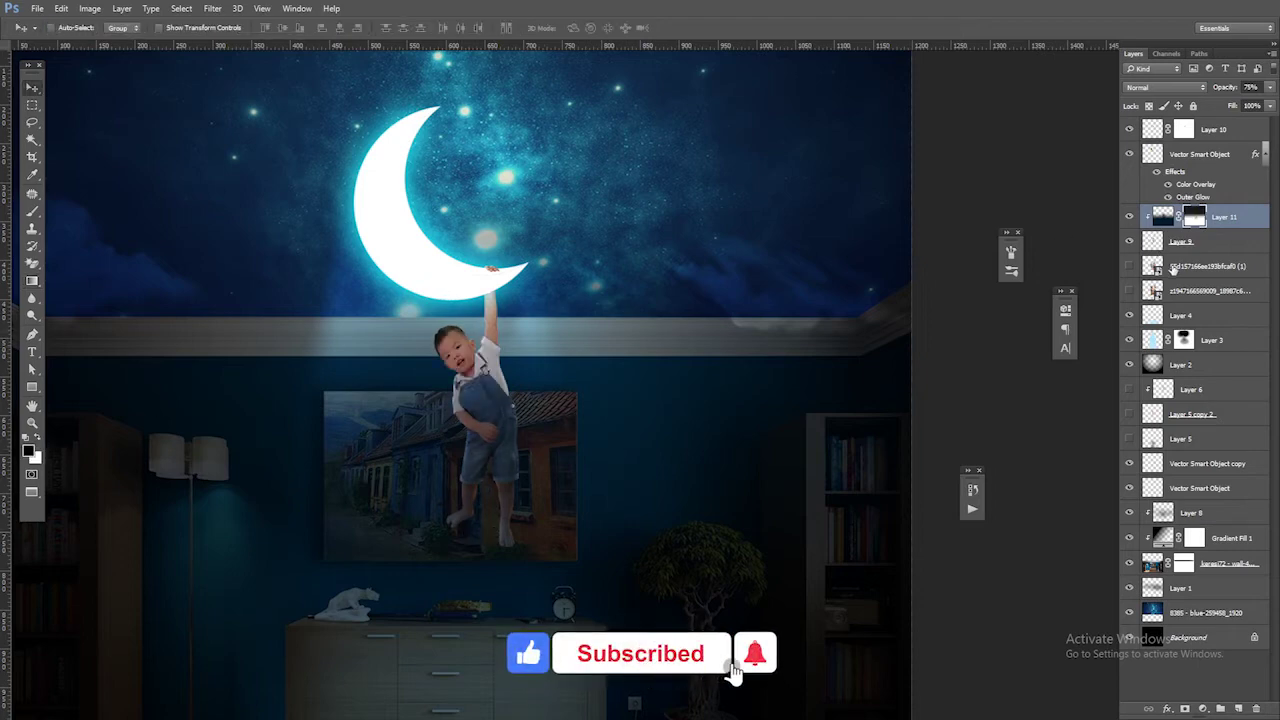
click(1155, 241)
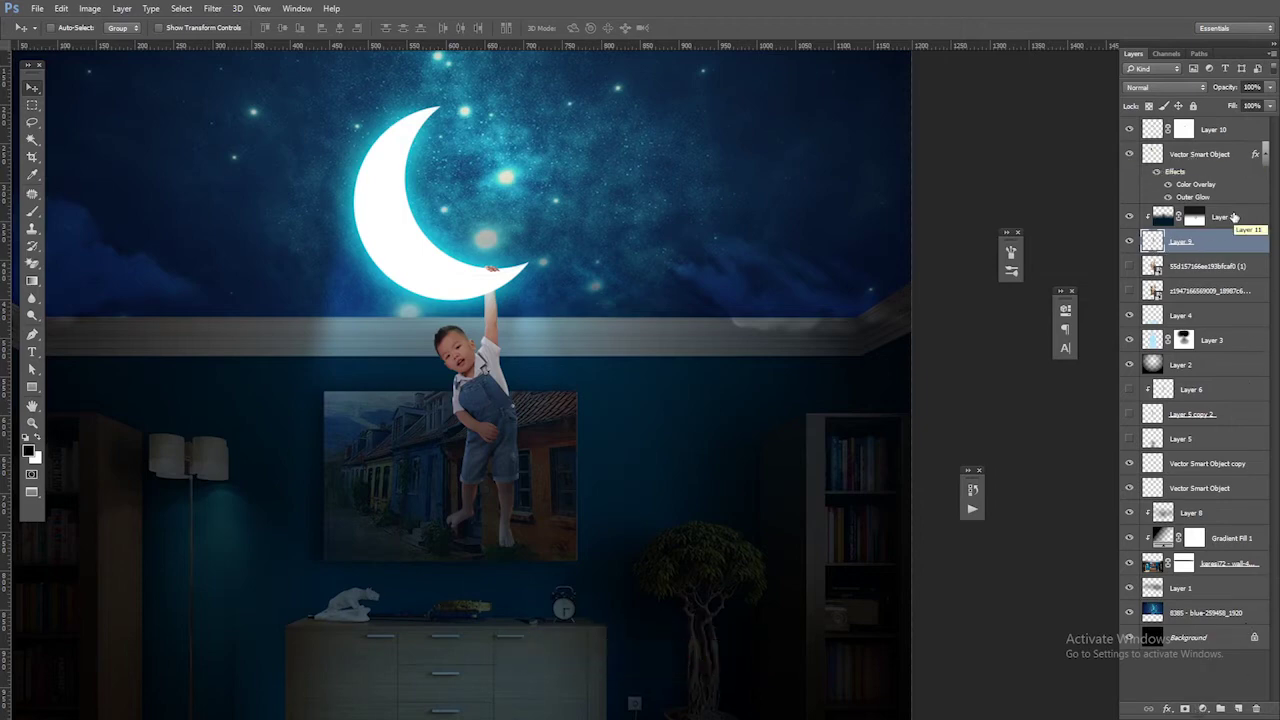
click(1203, 708)
Step: Brighten the boy with a Custom Levels layer, then add empty Layer 12 above Layer 11
click(1198, 485)
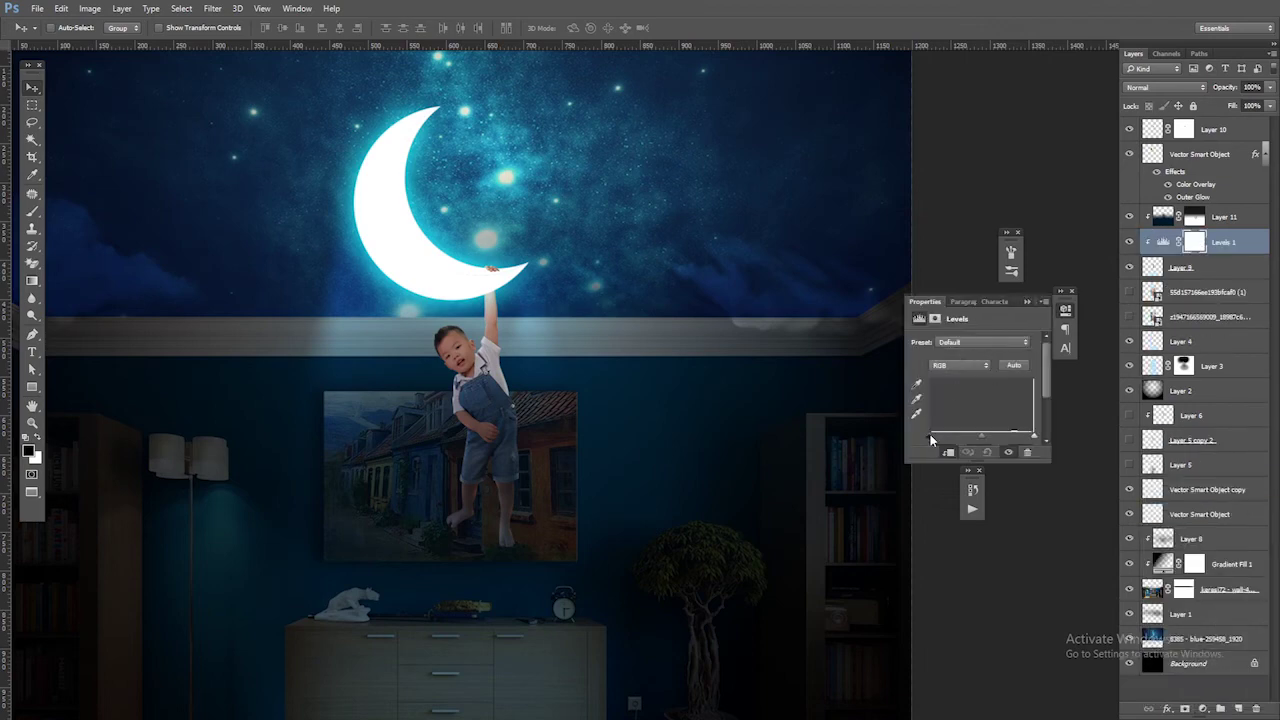
drag(1032, 437, 970, 438)
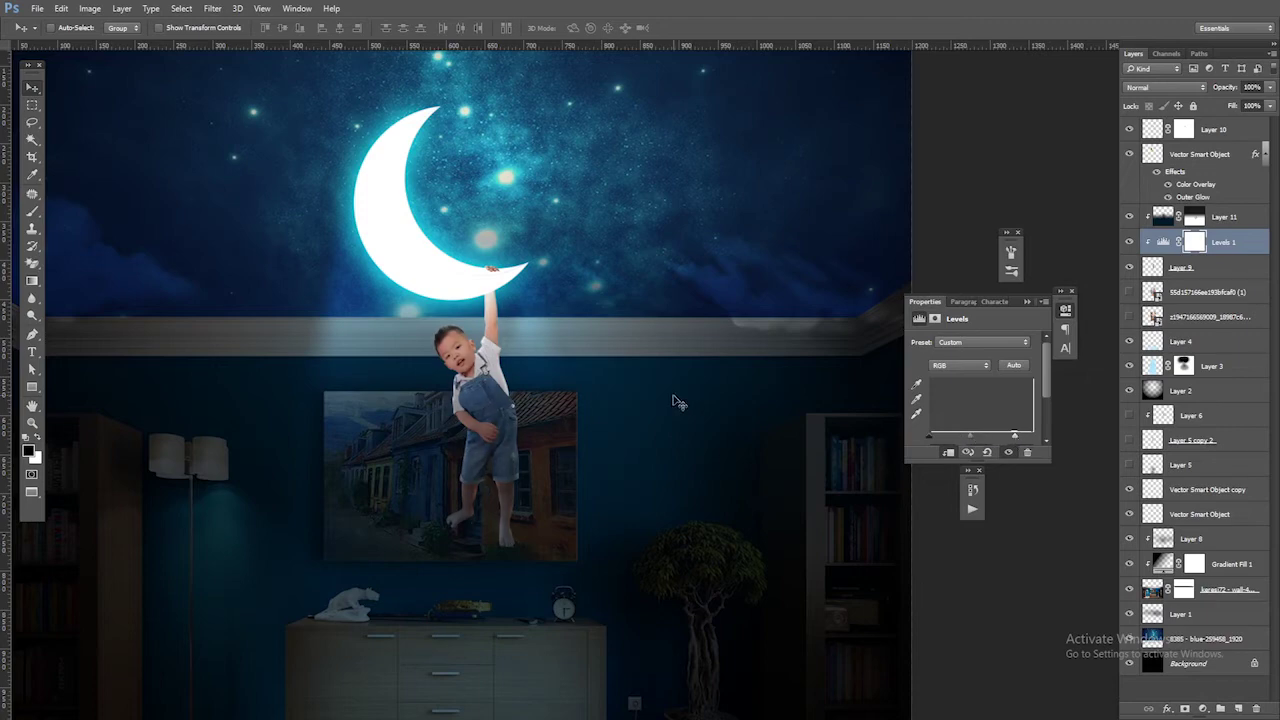
scroll(673, 401, down, 1)
click(1225, 218)
click(1220, 708)
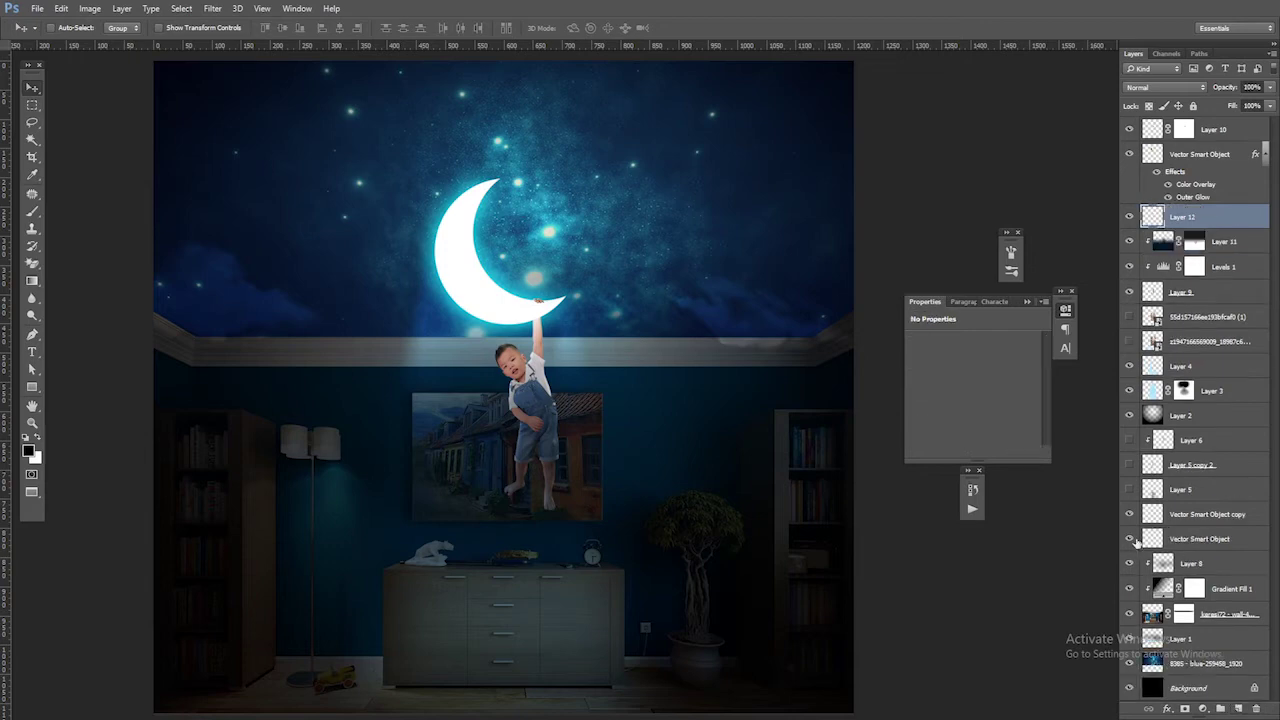
Step: Set a 145 px brush and make Layer 12 an unclipped Soft Light layer
key(b)
scroll(523, 311, up, 1)
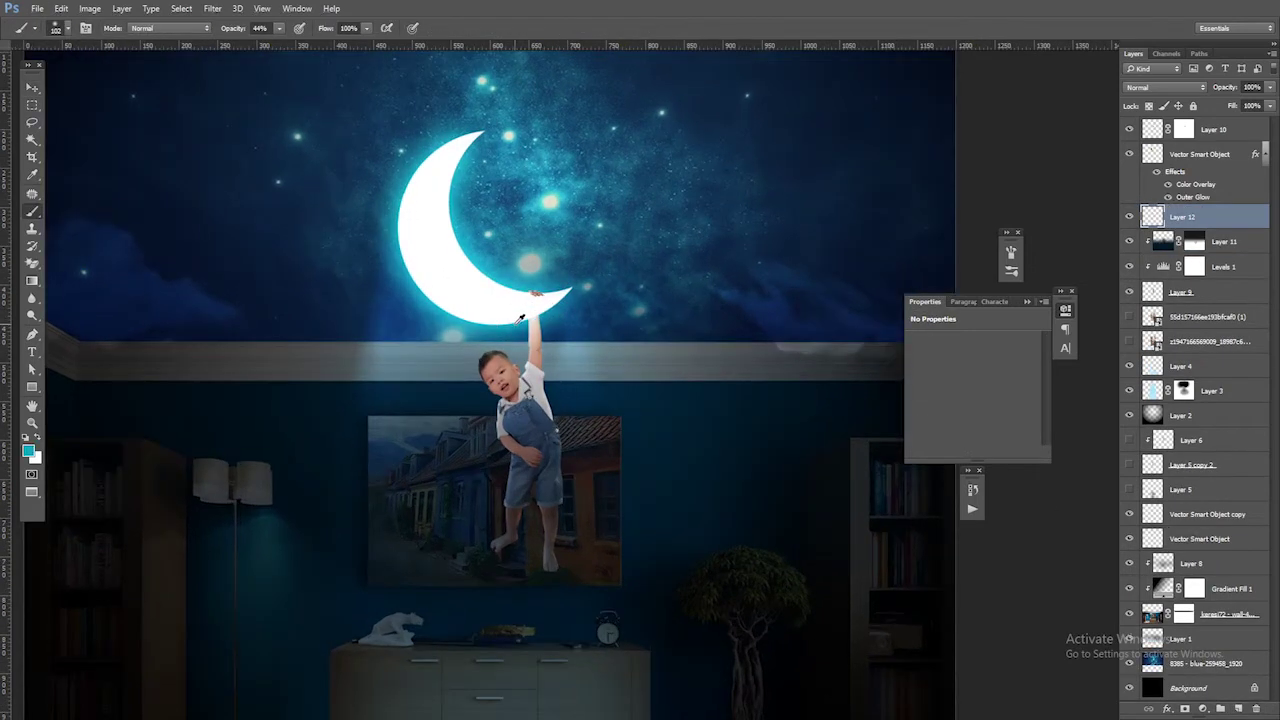
click(55, 27)
drag(107, 69, 126, 69)
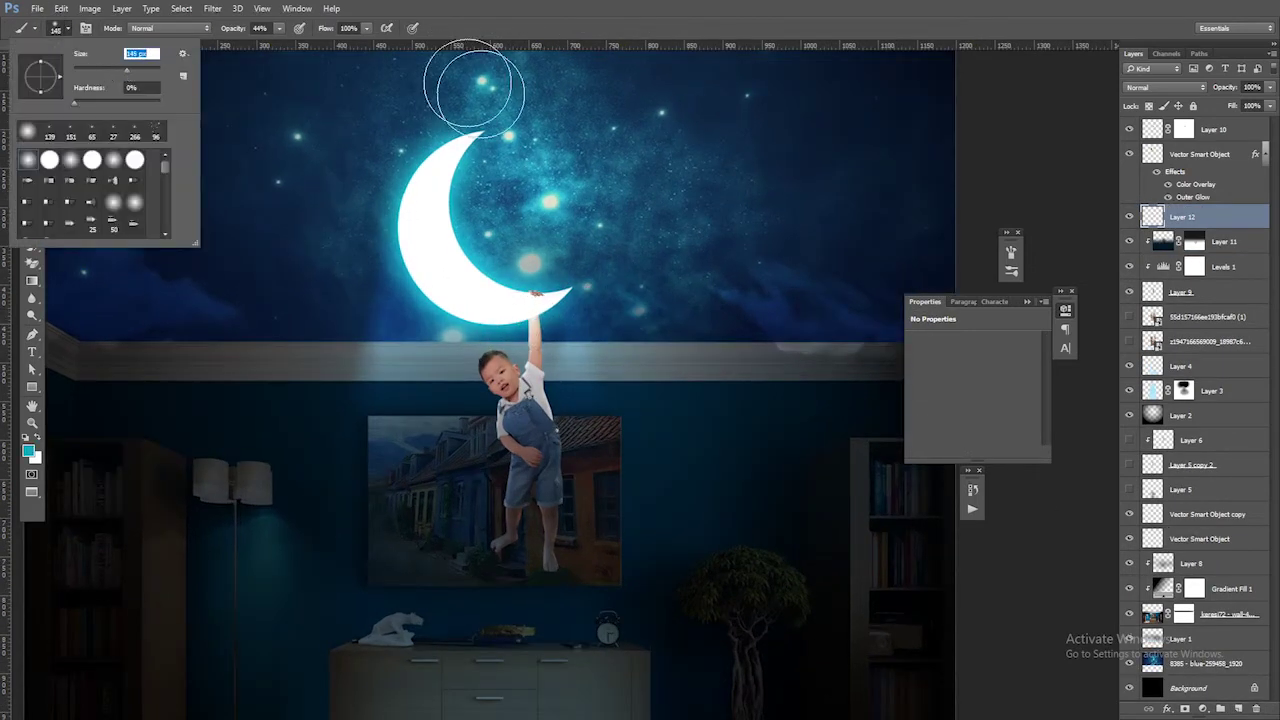
key(Return)
click(1165, 87)
click(1145, 240)
click(1165, 87)
click(1150, 211)
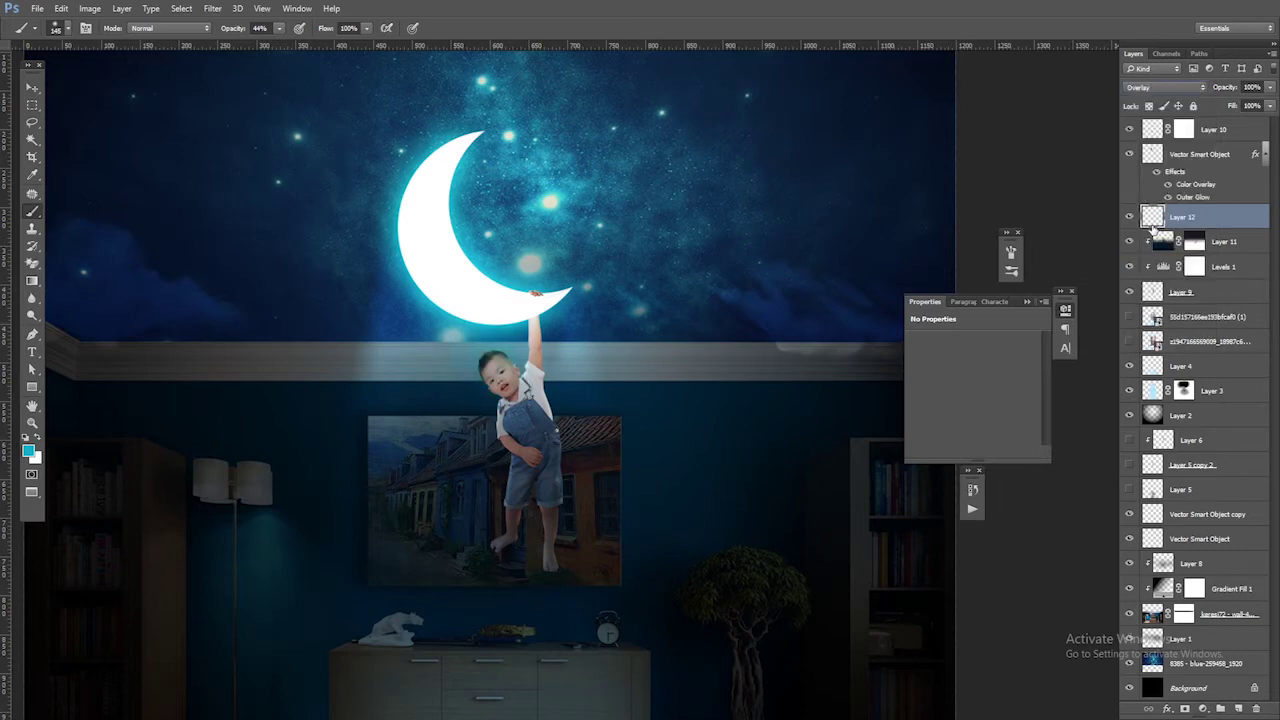
alt+click(1155, 228)
click(1165, 87)
click(1165, 87)
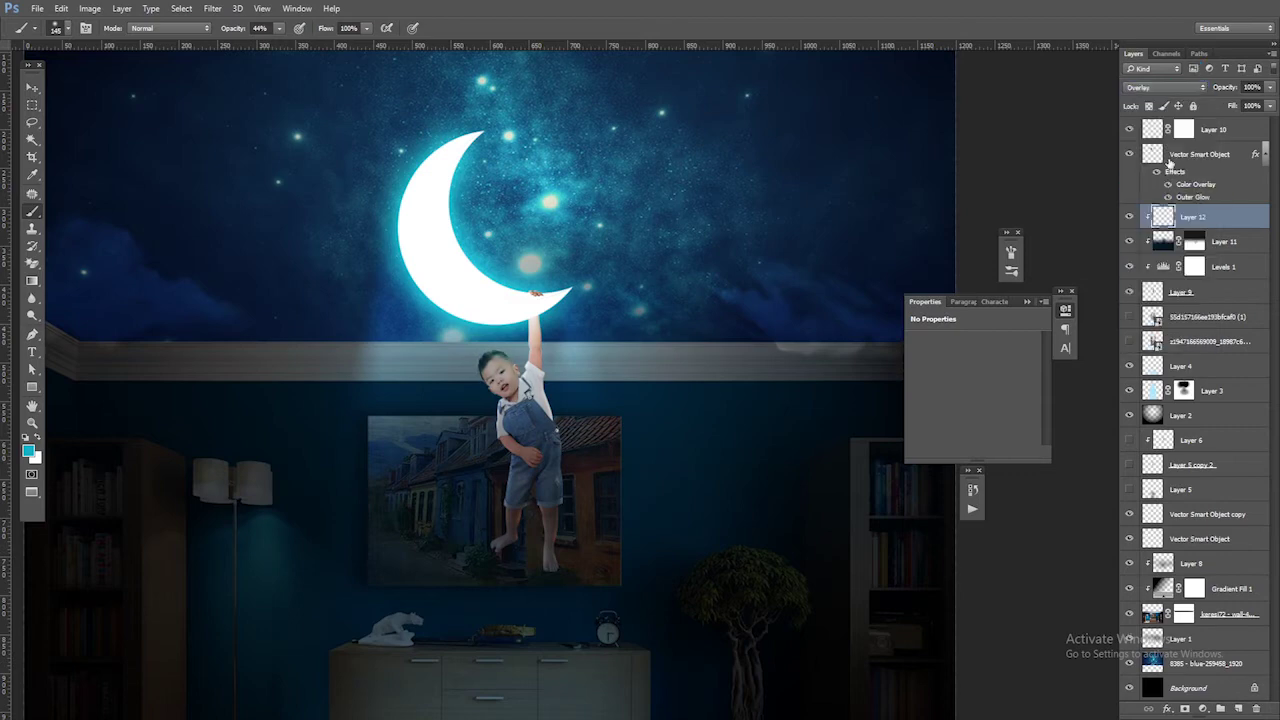
key(ctrl+alt+g)
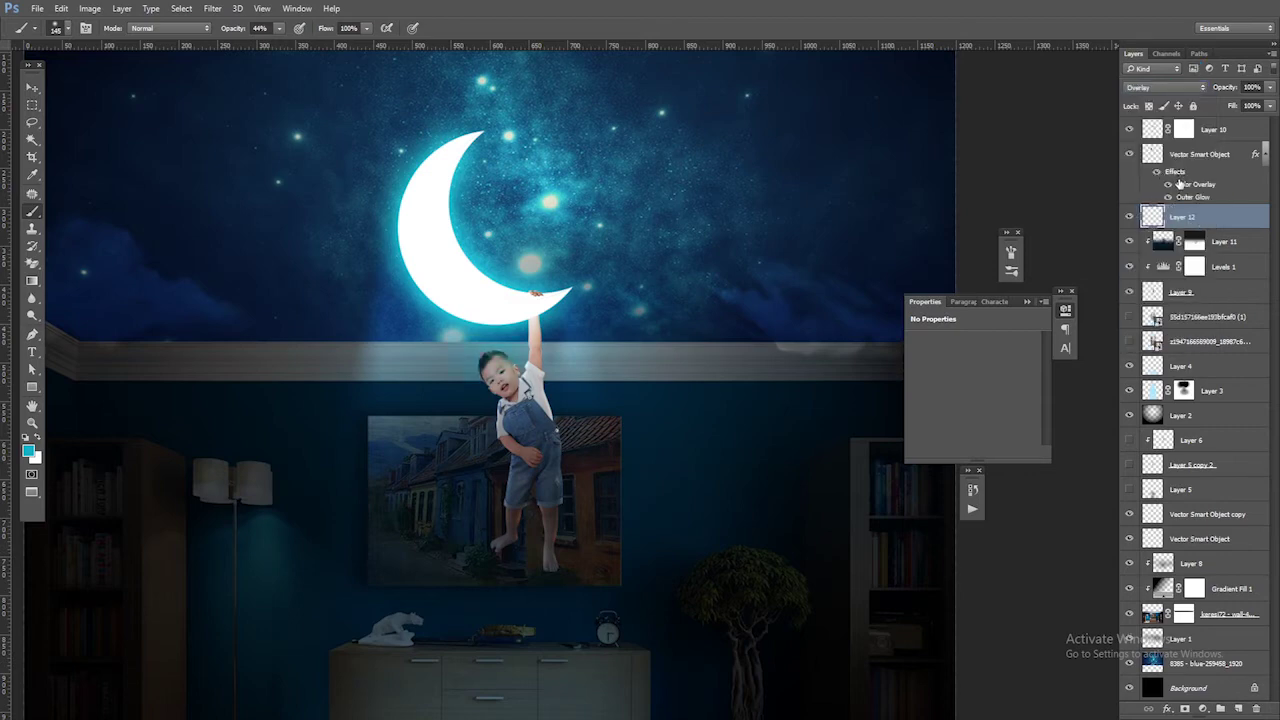
key(Down)
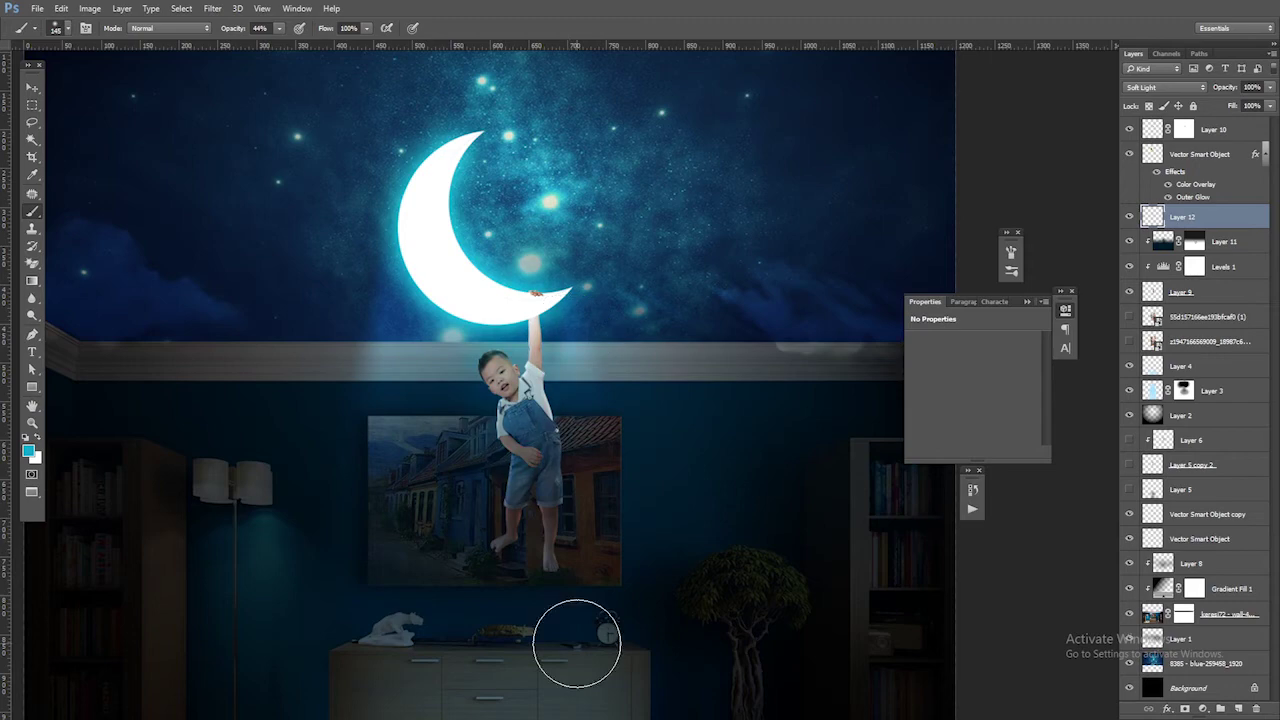
Step: Enlarge the brush to 328 px and select Layer 9, the boy
click(56, 28)
drag(120, 77, 147, 77)
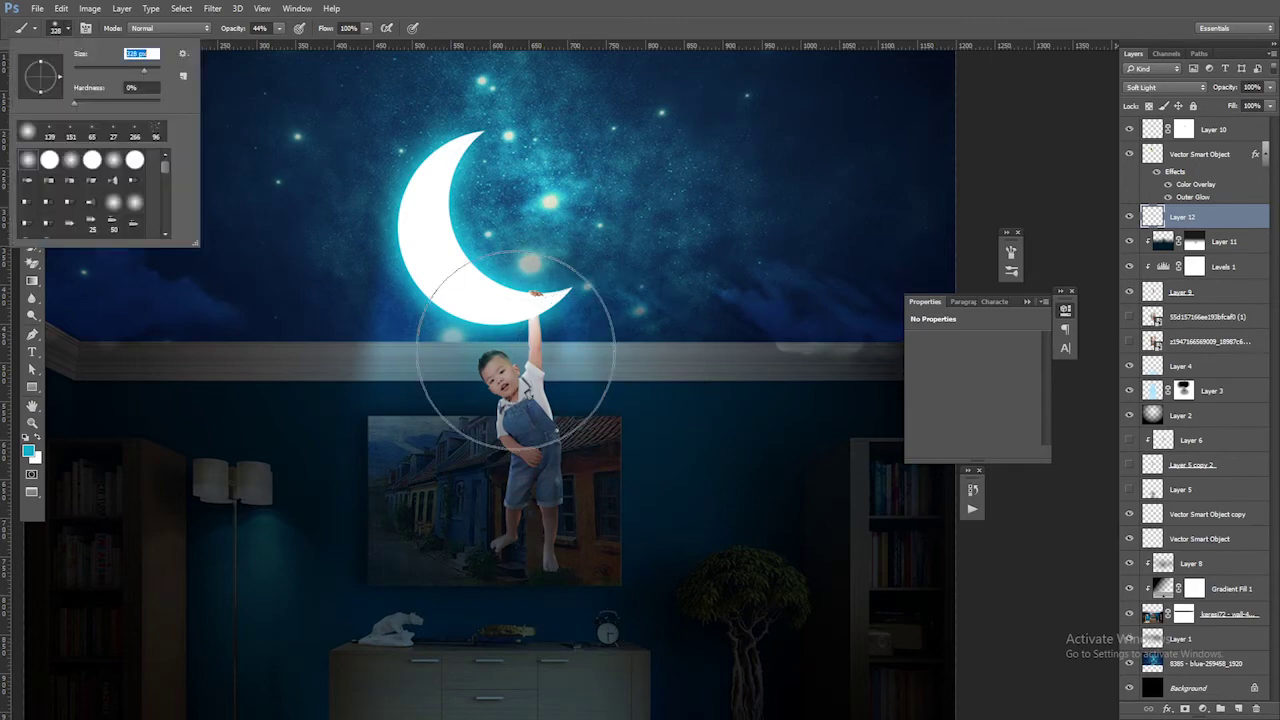
scroll(491, 361, down, 2)
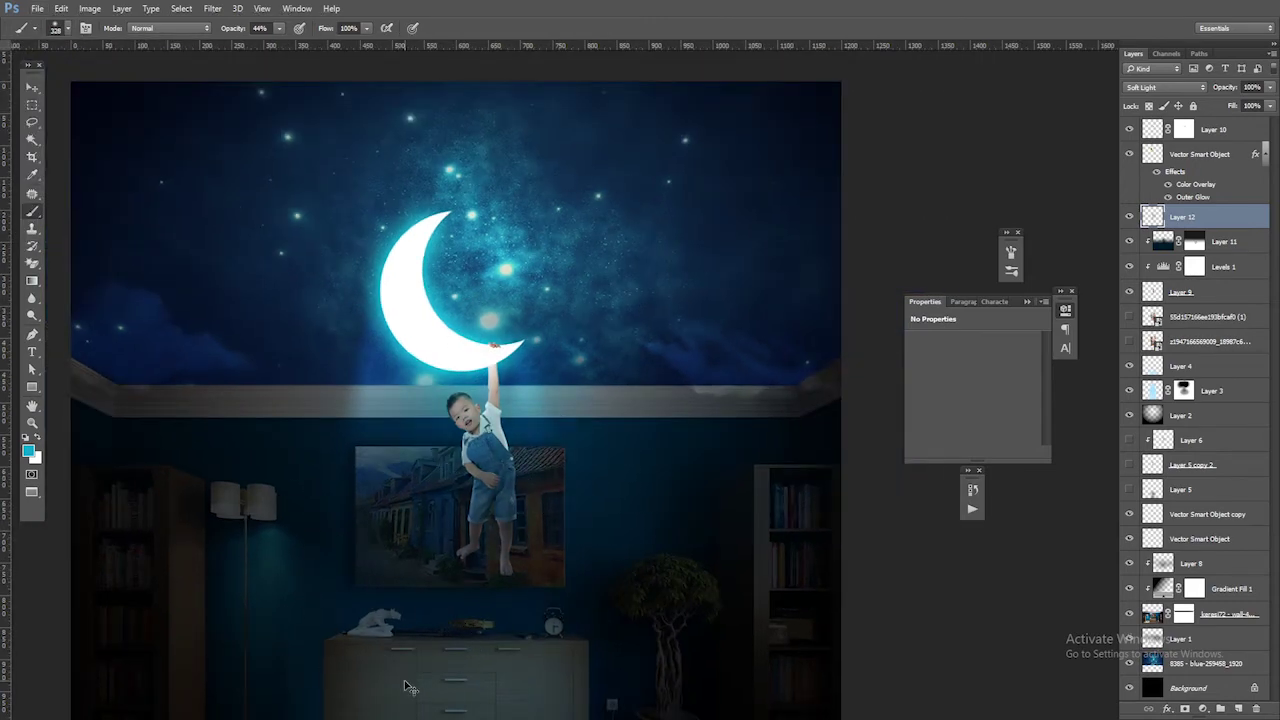
scroll(609, 514, down, 1)
key(v)
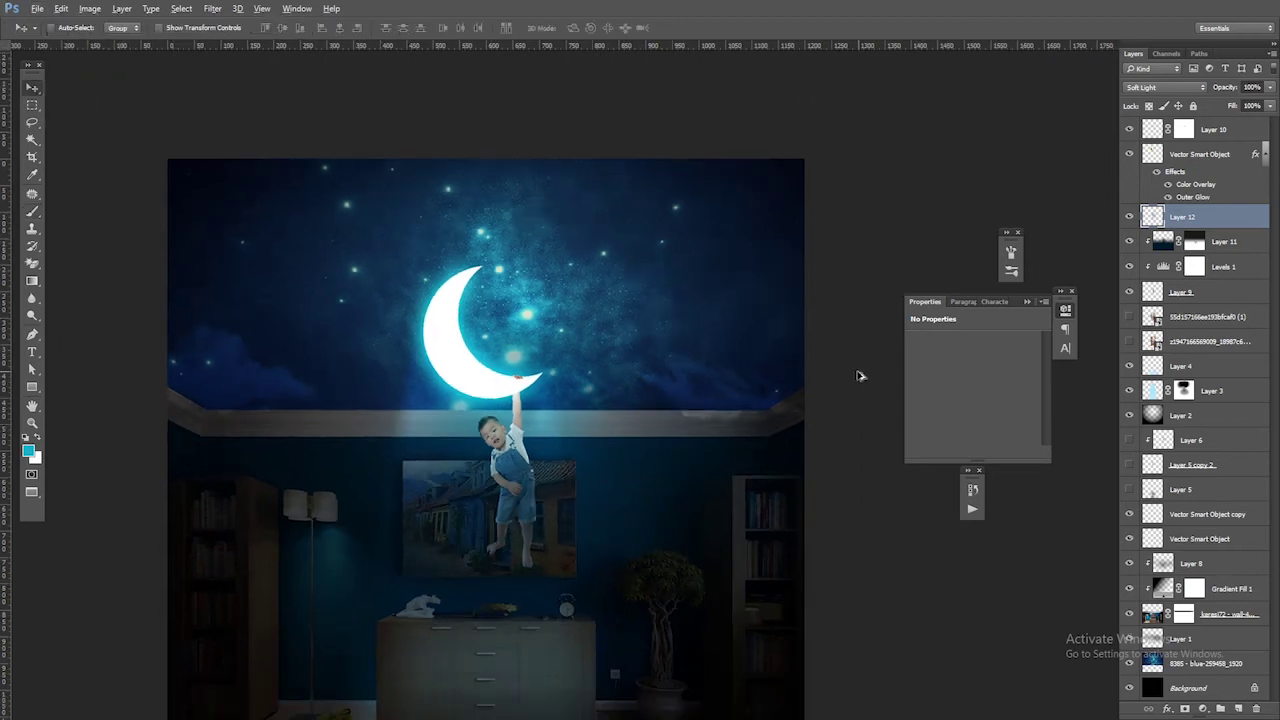
scroll(835, 407, up, 2)
scroll(835, 405, up, 1)
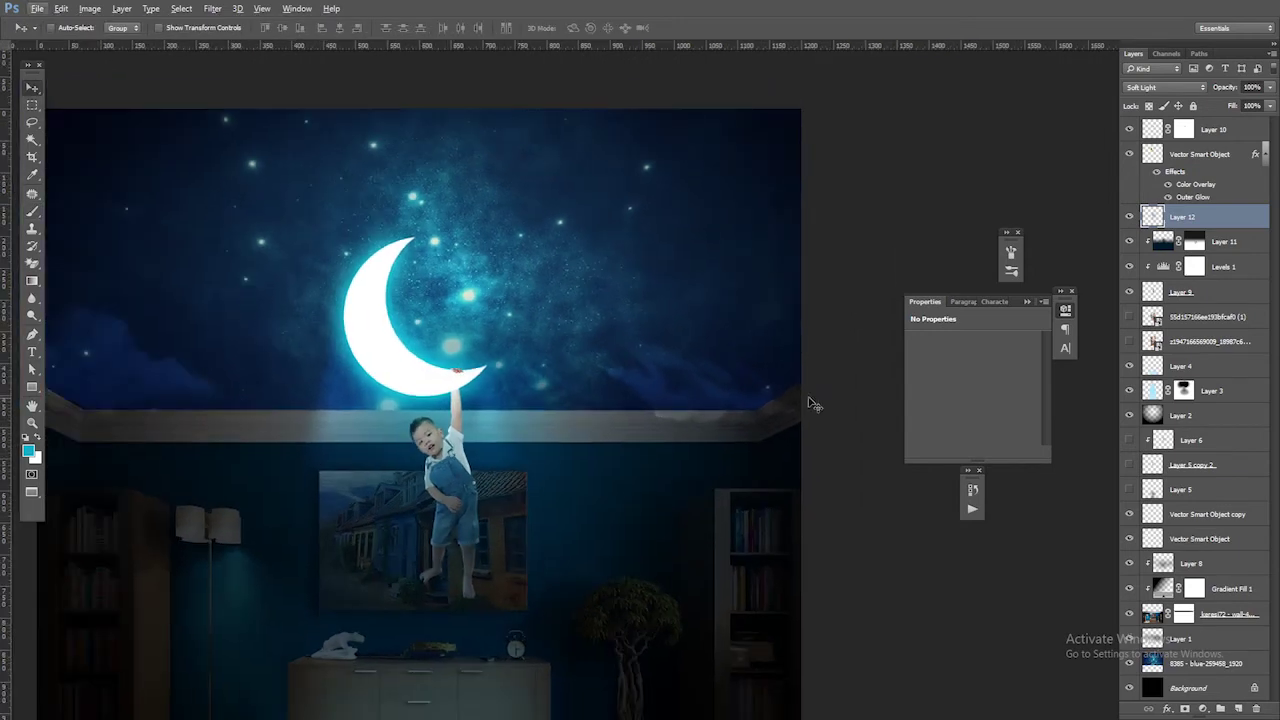
click(1214, 291)
Step: Dodge the highlights around the boy's head on Layer 9 at 17% exposure
click(32, 315)
click(55, 27)
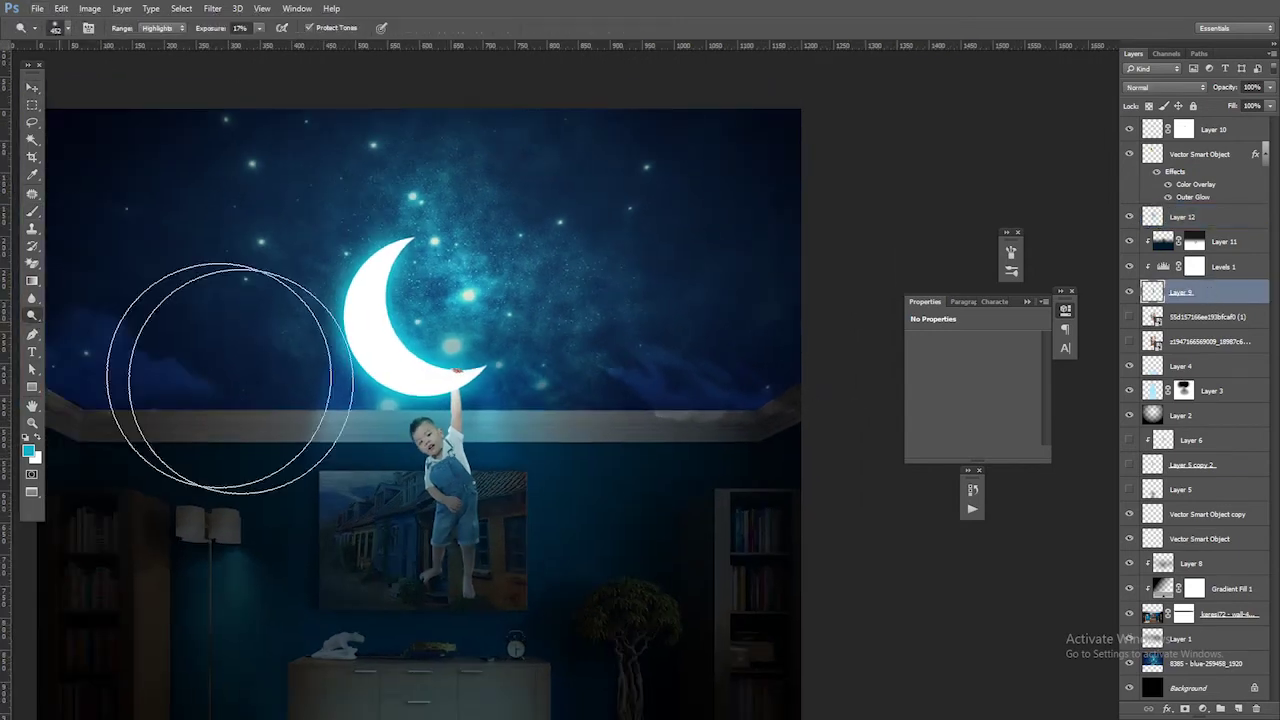
click(427, 428)
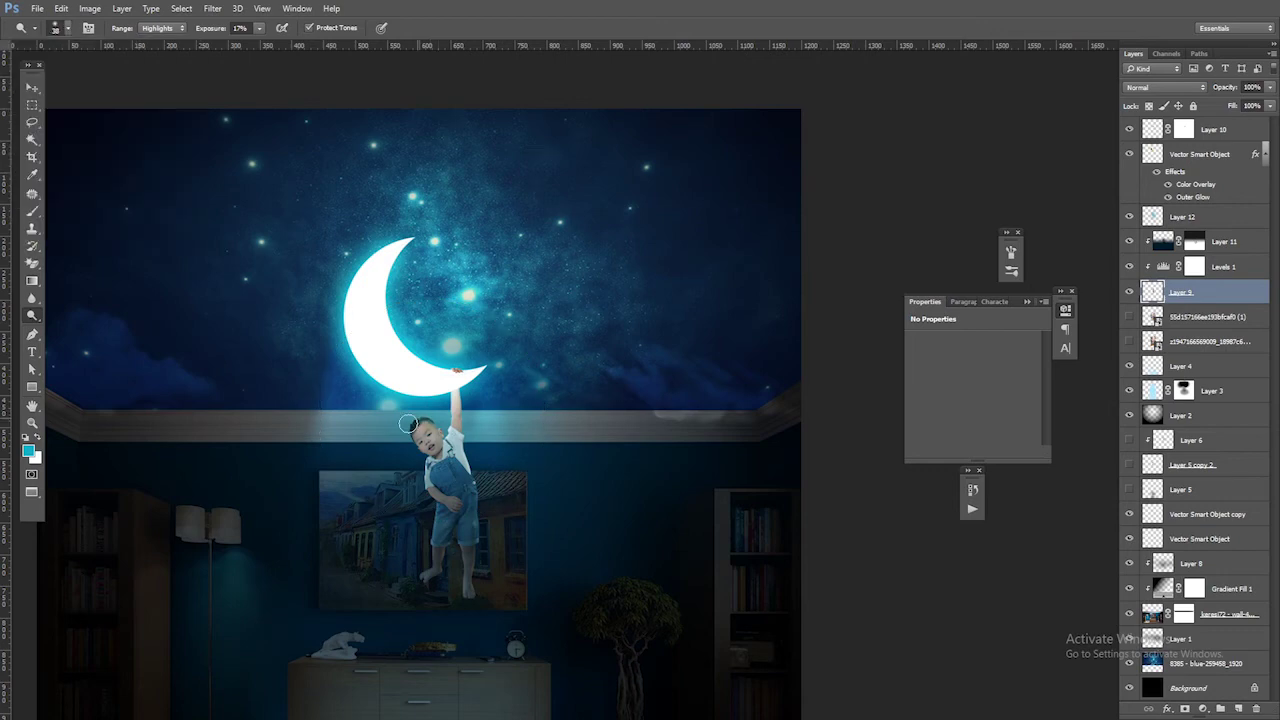
scroll(441, 458, up, 2)
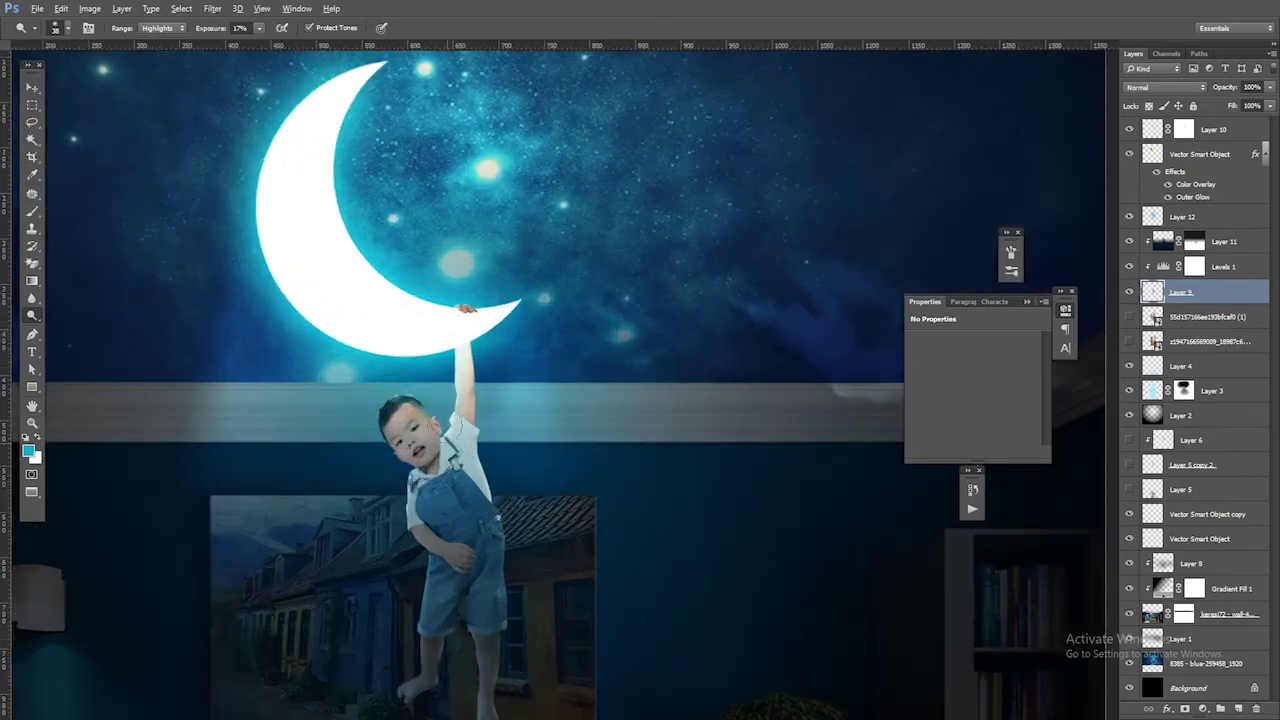
key(v)
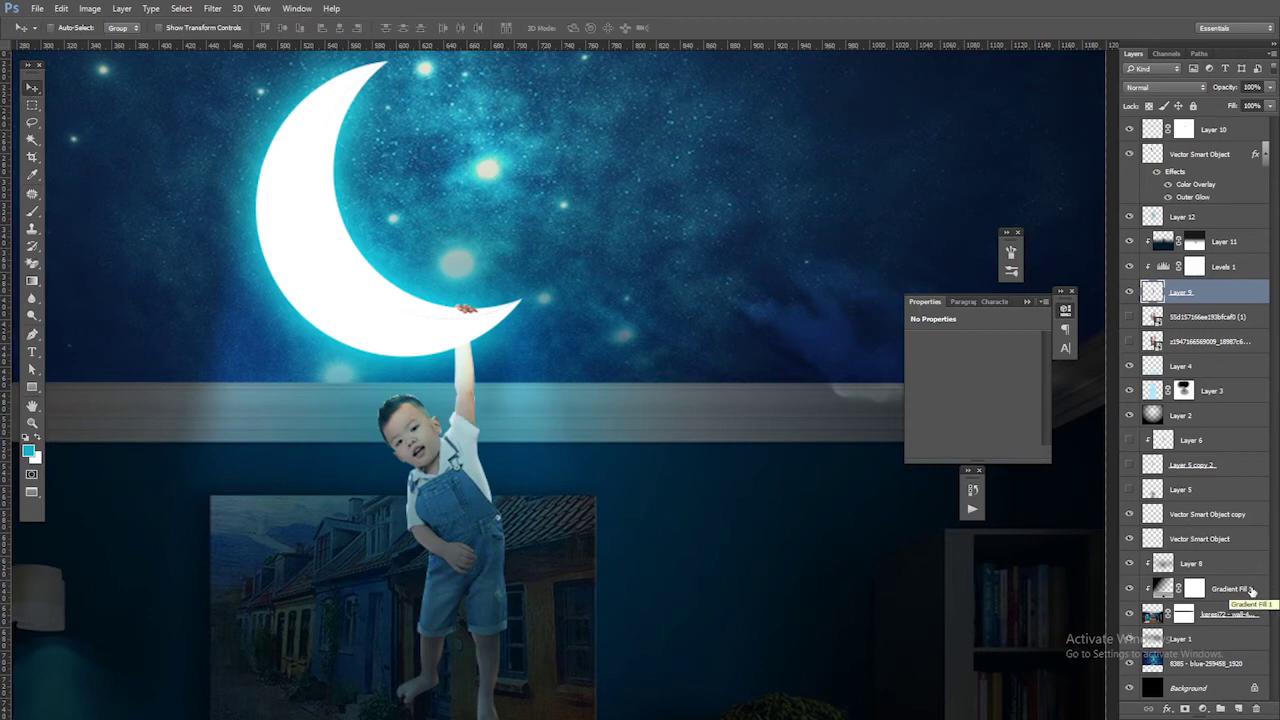
Step: Add a Brightness/Contrast layer on the boy at Brightness 24 and 43% opacity
click(1203, 709)
click(1199, 470)
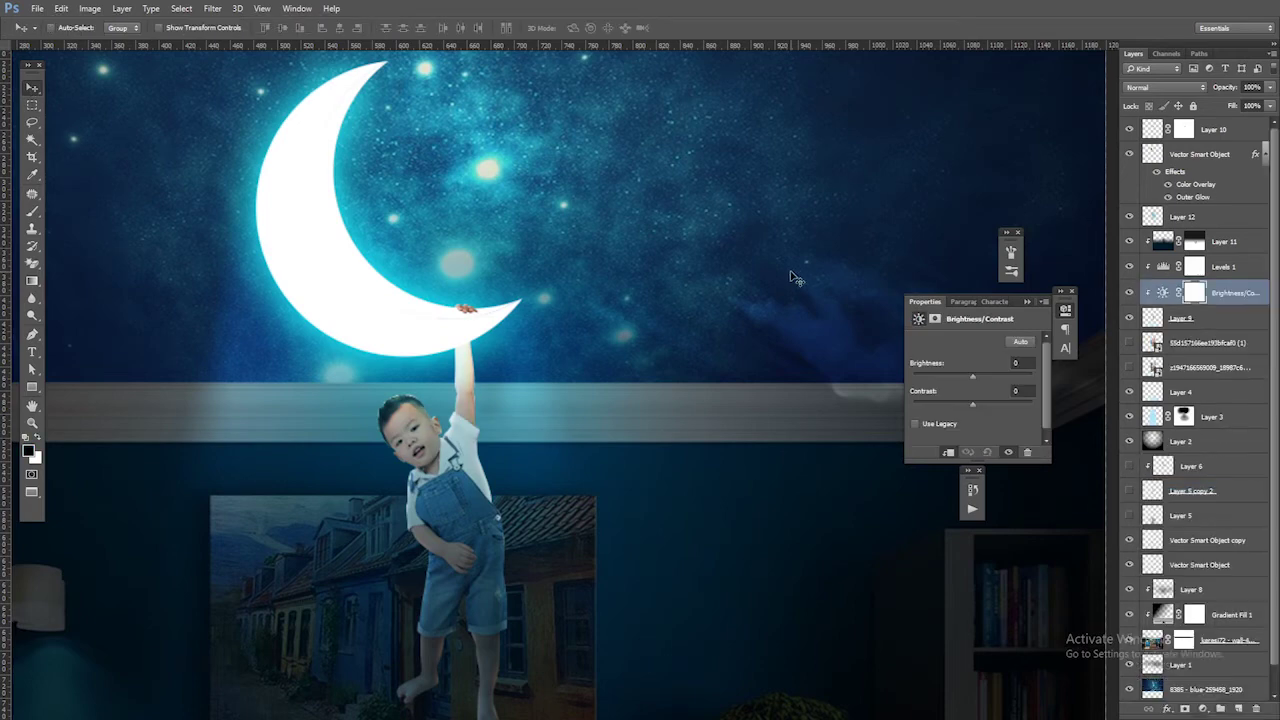
drag(972, 372, 986, 376)
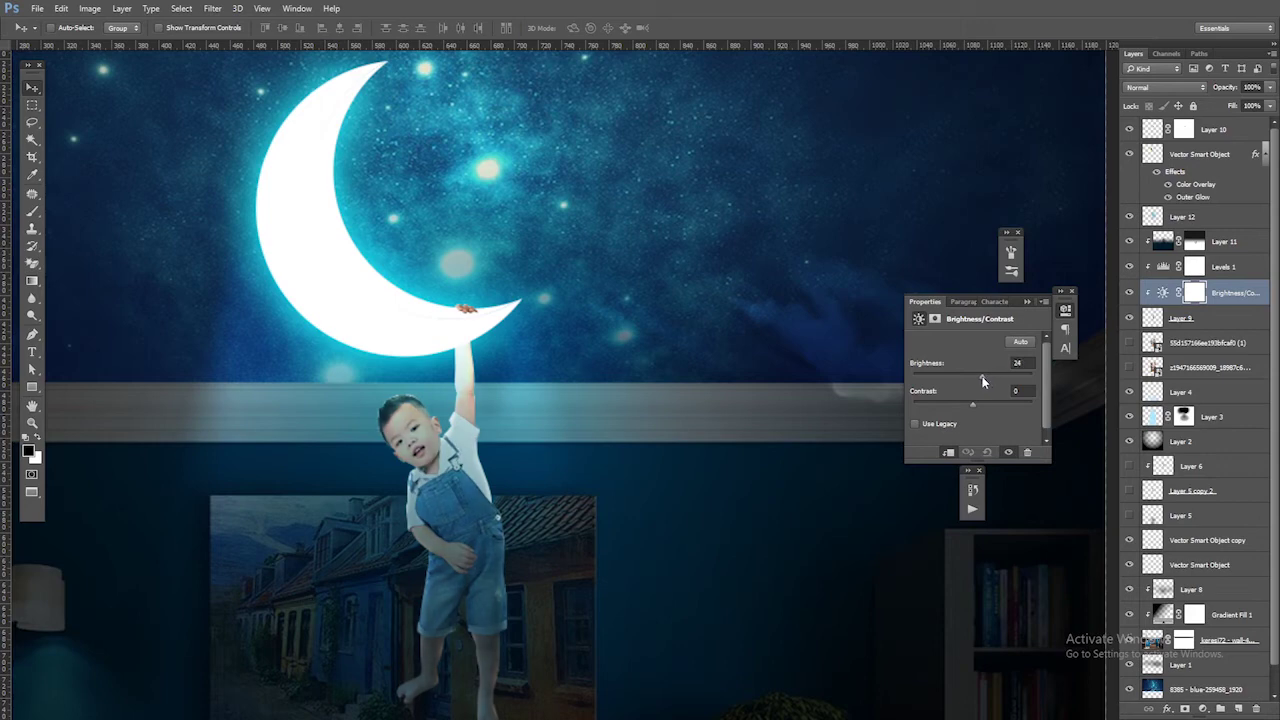
click(1027, 301)
drag(1270, 87, 1262, 106)
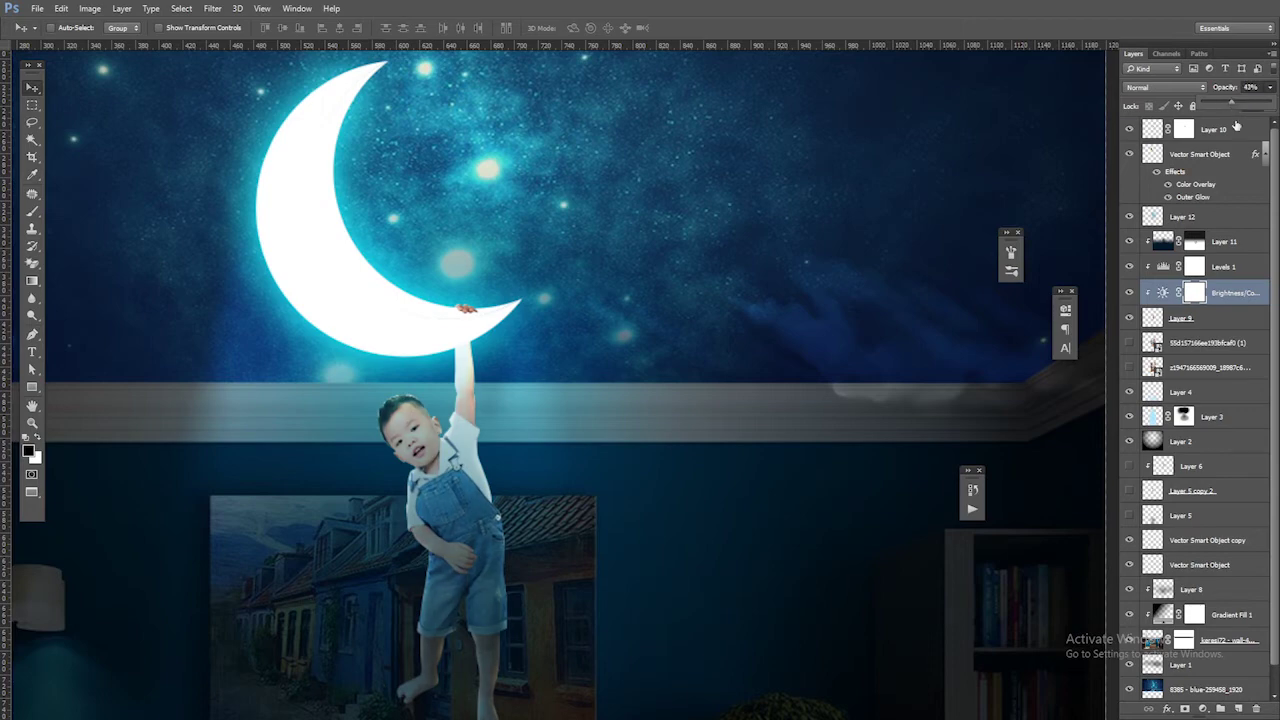
Step: Paint the adjustment's mask with an 85% opacity, 96 px brush, then select Layer 9
key(b)
key(8)
key(5)
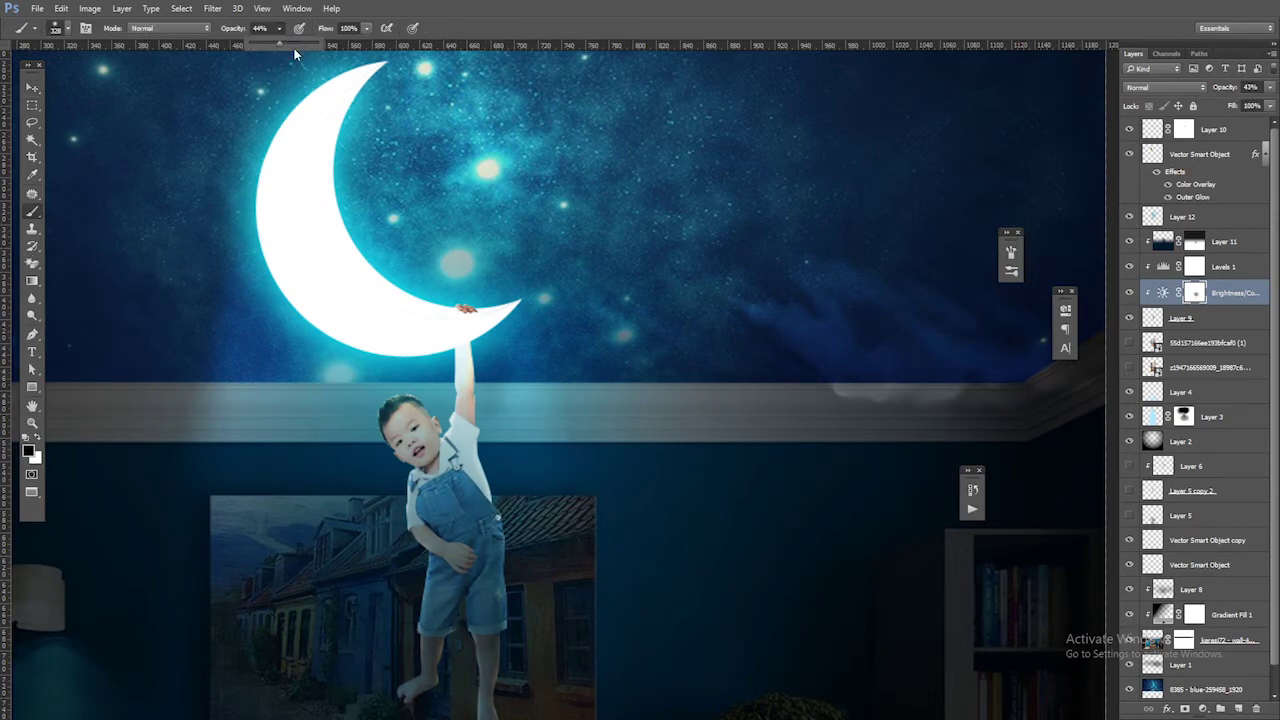
click(67, 28)
drag(115, 75, 100, 73)
key(Return)
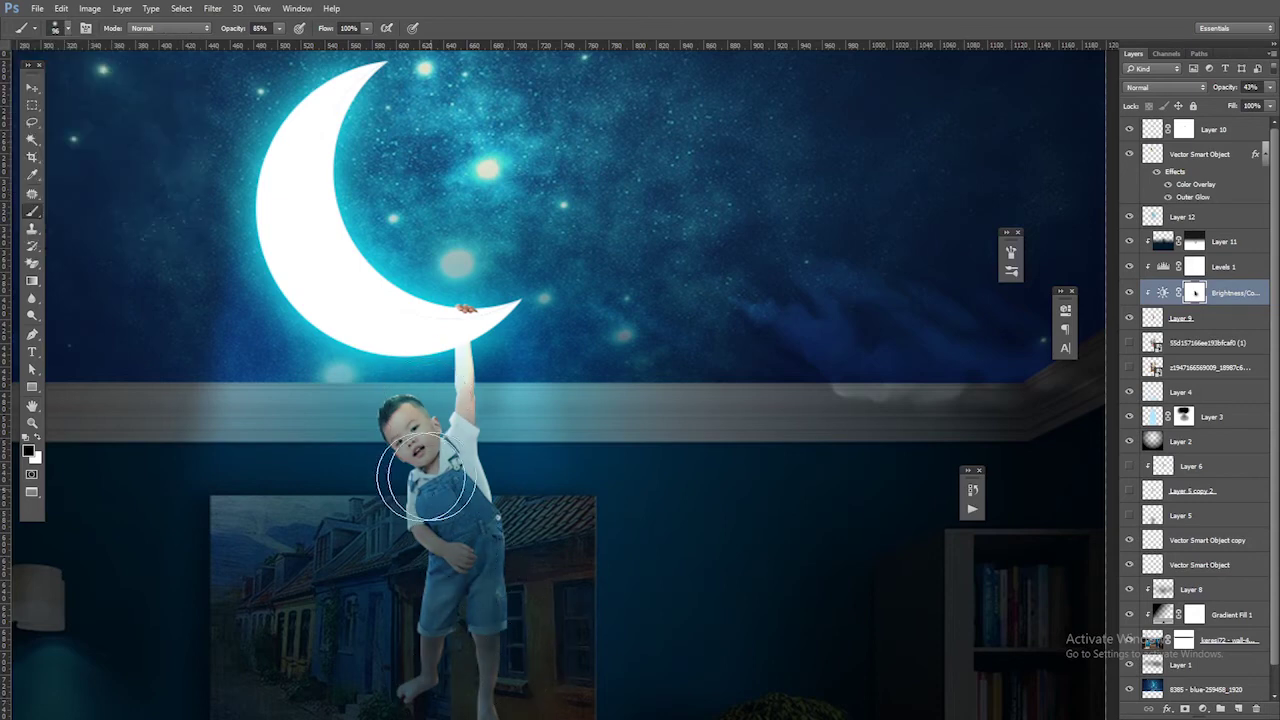
key(ctrl+minus)
key(v)
click(1180, 318)
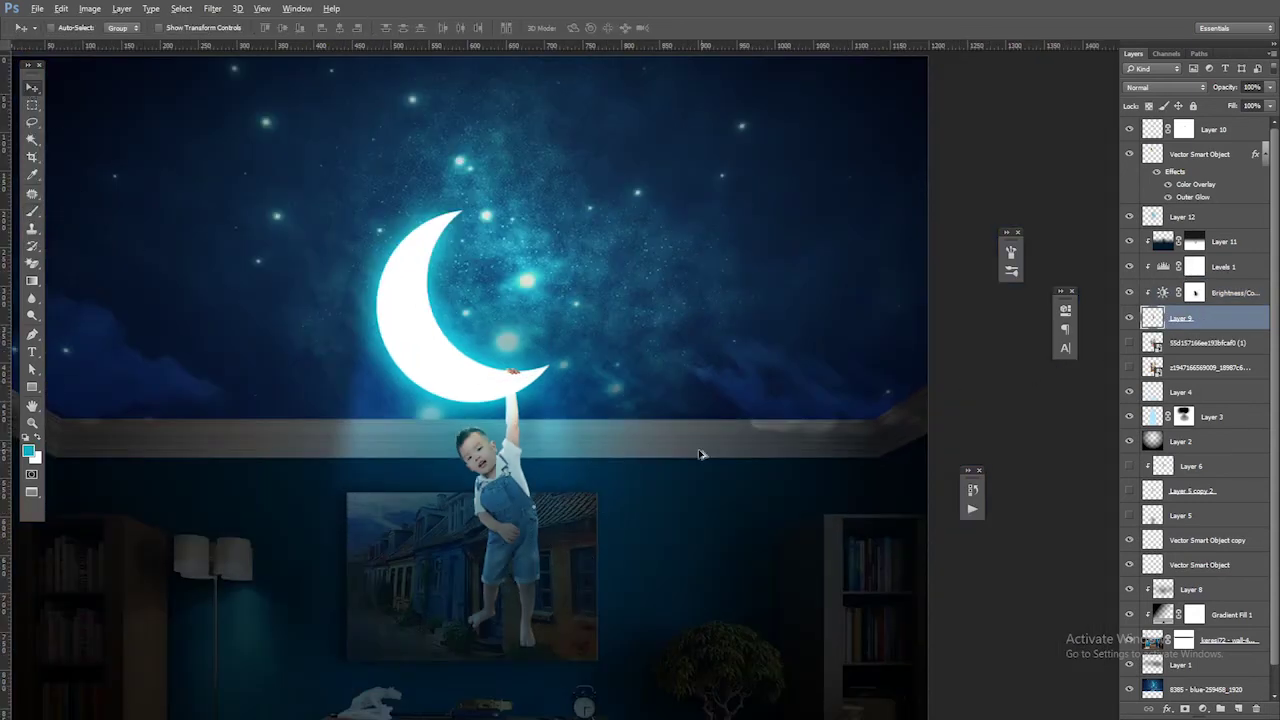
Step: Create Layer 13 clipped to the boy and choose a pale cyan painting colour
scroll(516, 452, up, 1)
click(1237, 709)
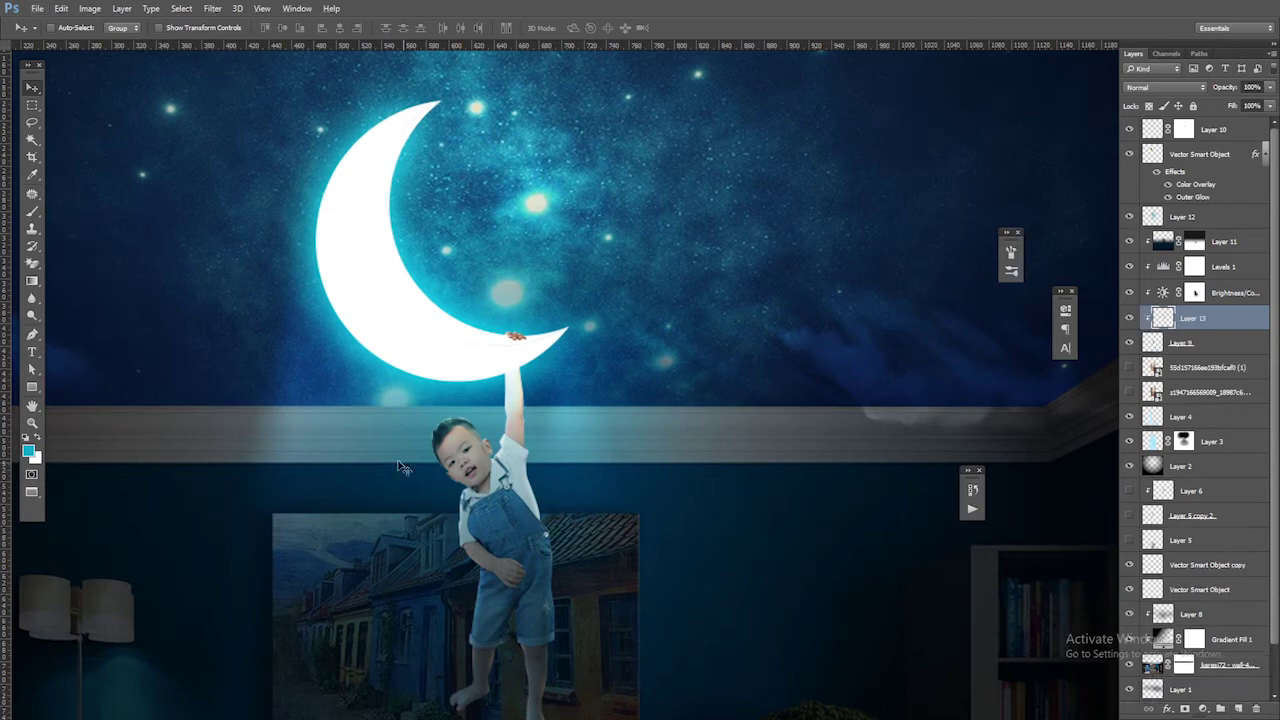
key(ctrl+plus)
key(b)
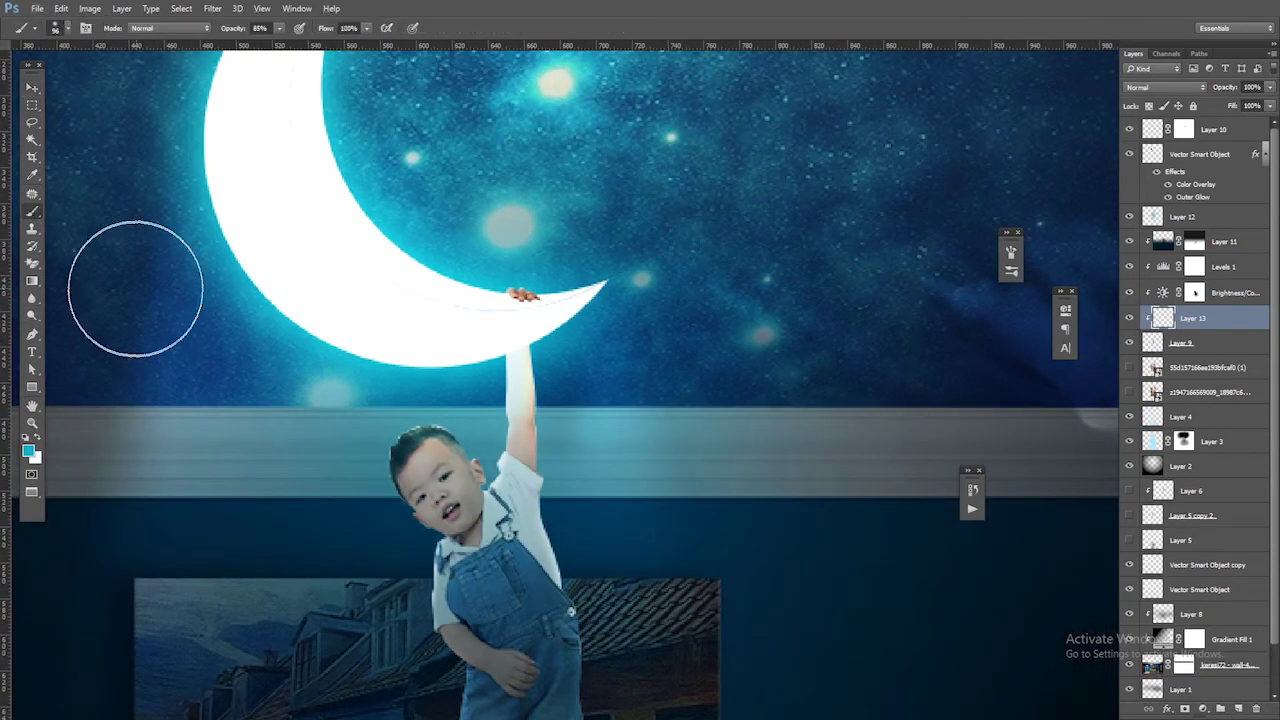
click(62, 28)
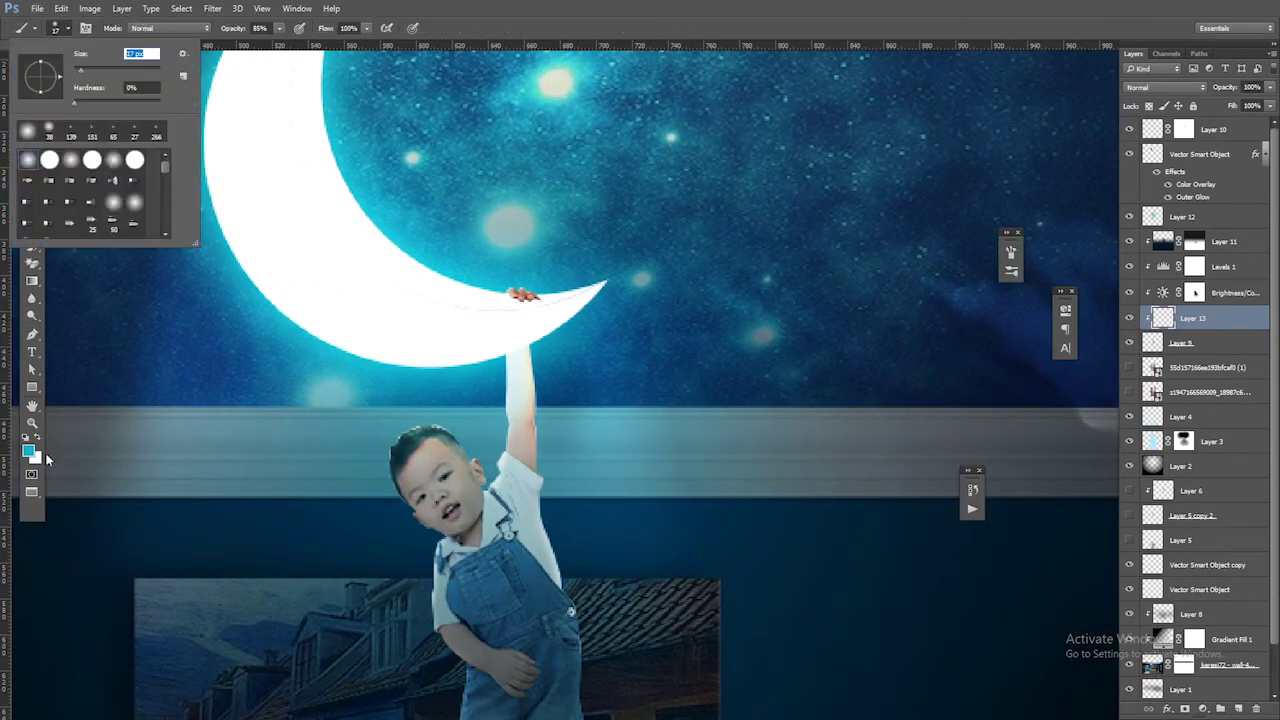
click(29, 450)
click(880, 312)
click(1143, 289)
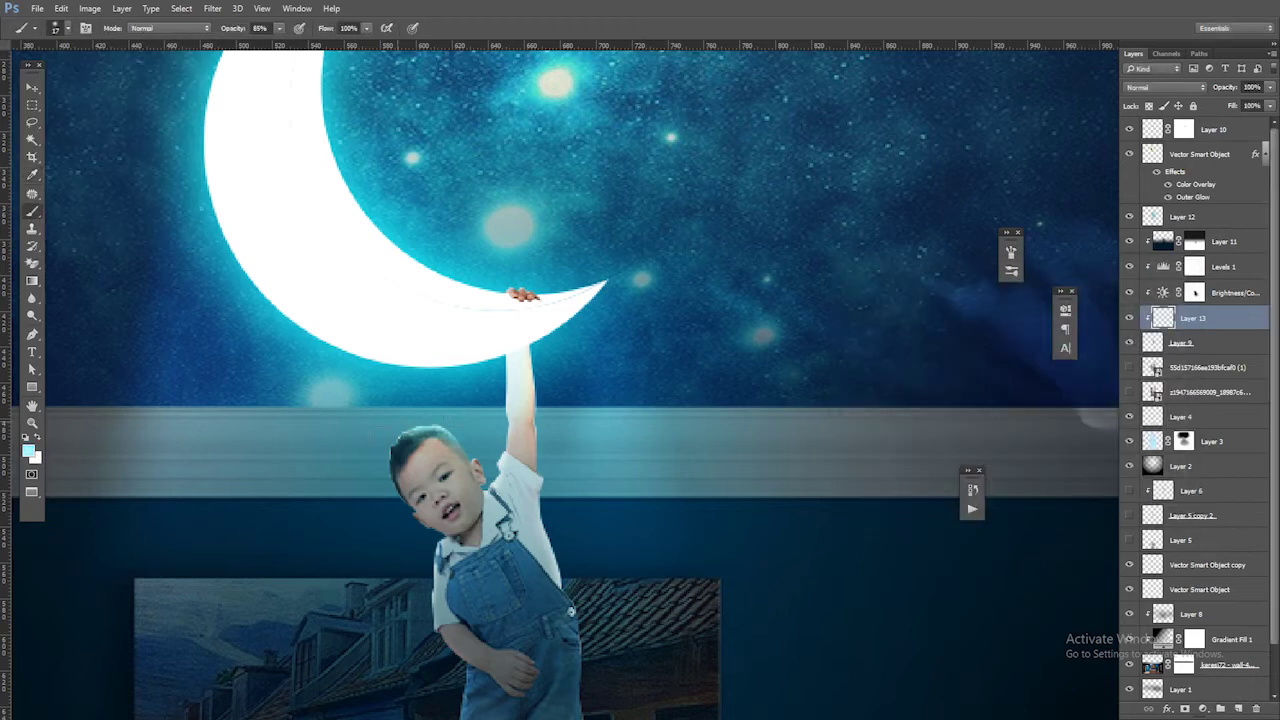
Step: Set the glow layer's blend mode to Lighter Color and lower its opacity
click(1183, 88)
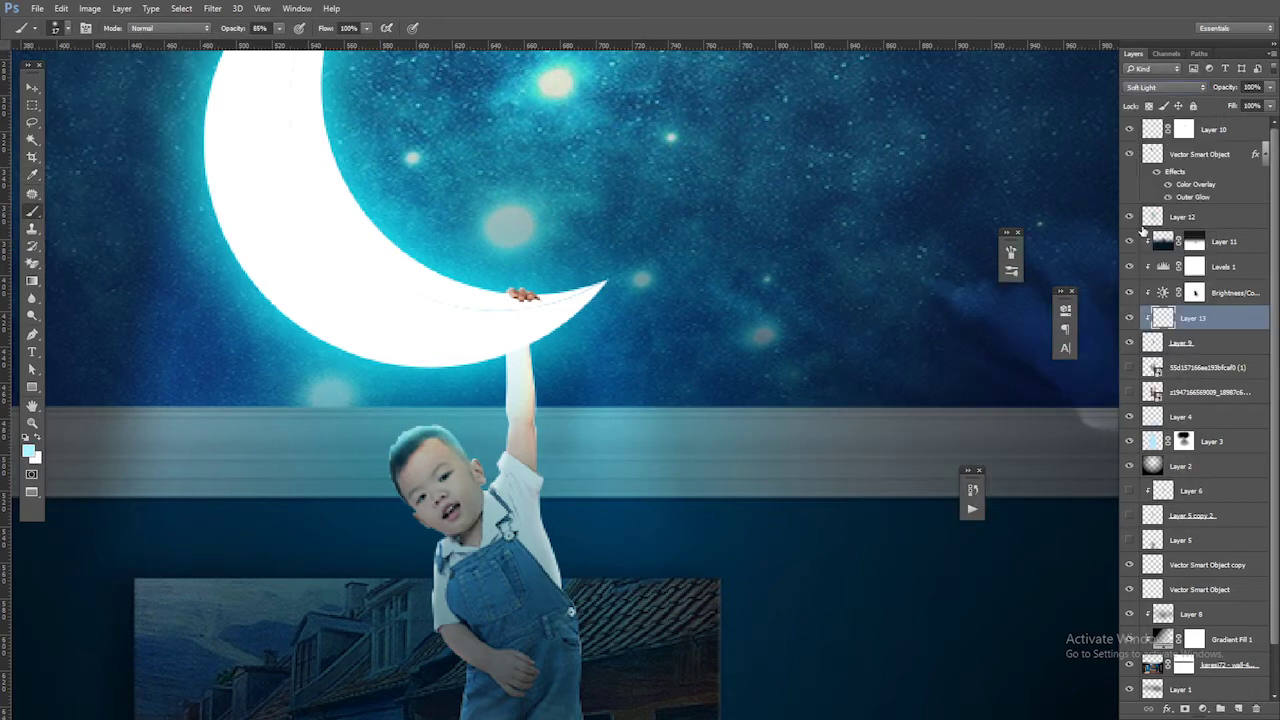
click(1150, 180)
click(1165, 88)
click(1164, 93)
click(1164, 88)
click(1163, 205)
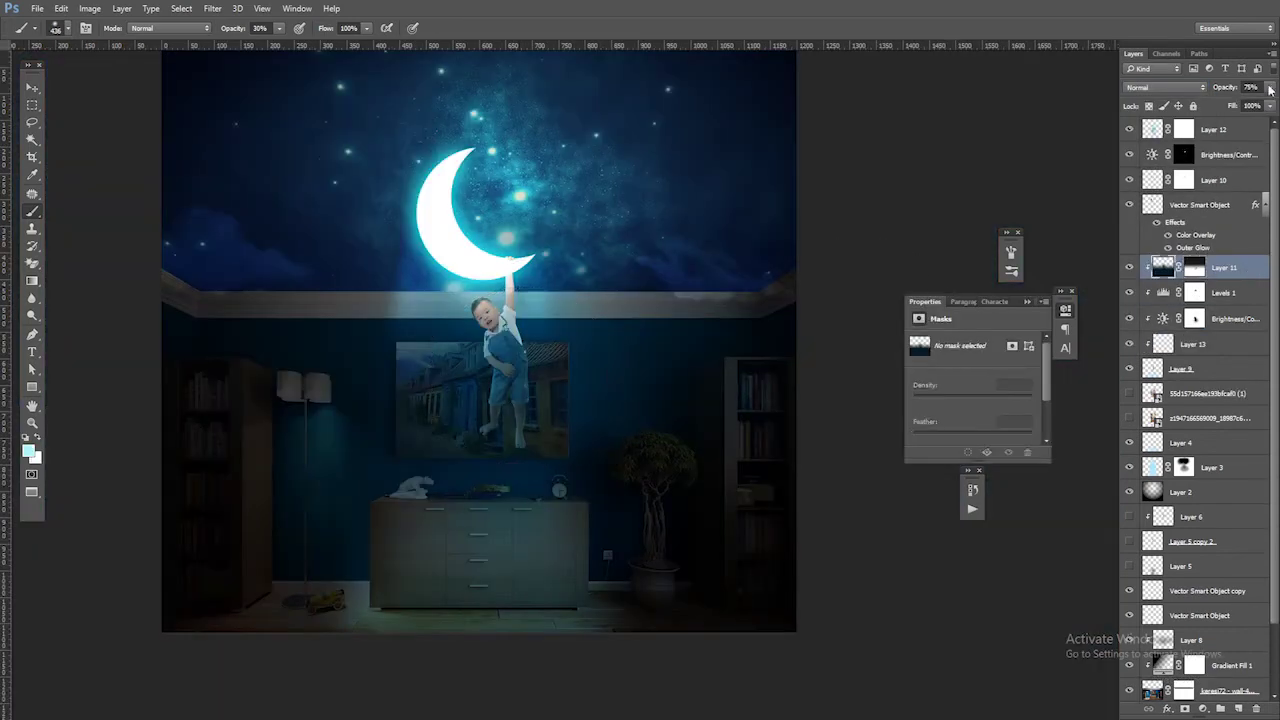
drag(1249, 103, 1257, 103)
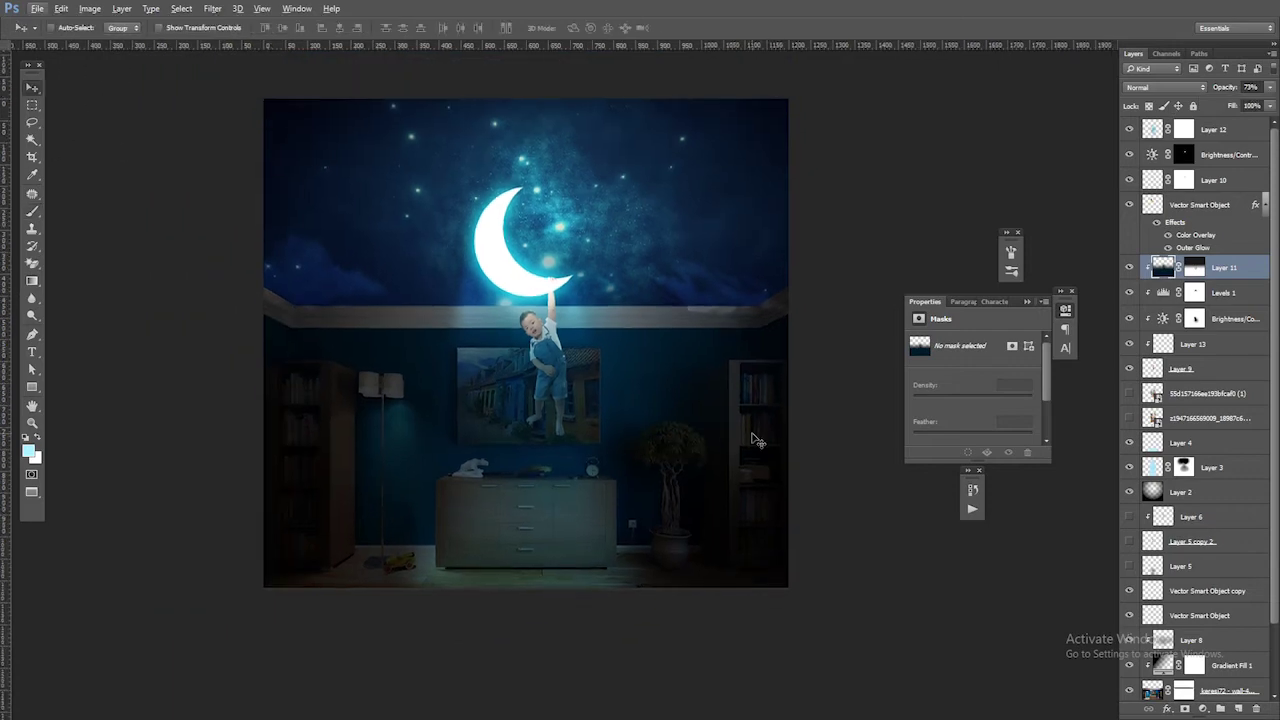
Step: Duplicate the boy lower on the wall and fill the copy with black
click(1217, 363)
alt+drag(561, 431, 580, 563)
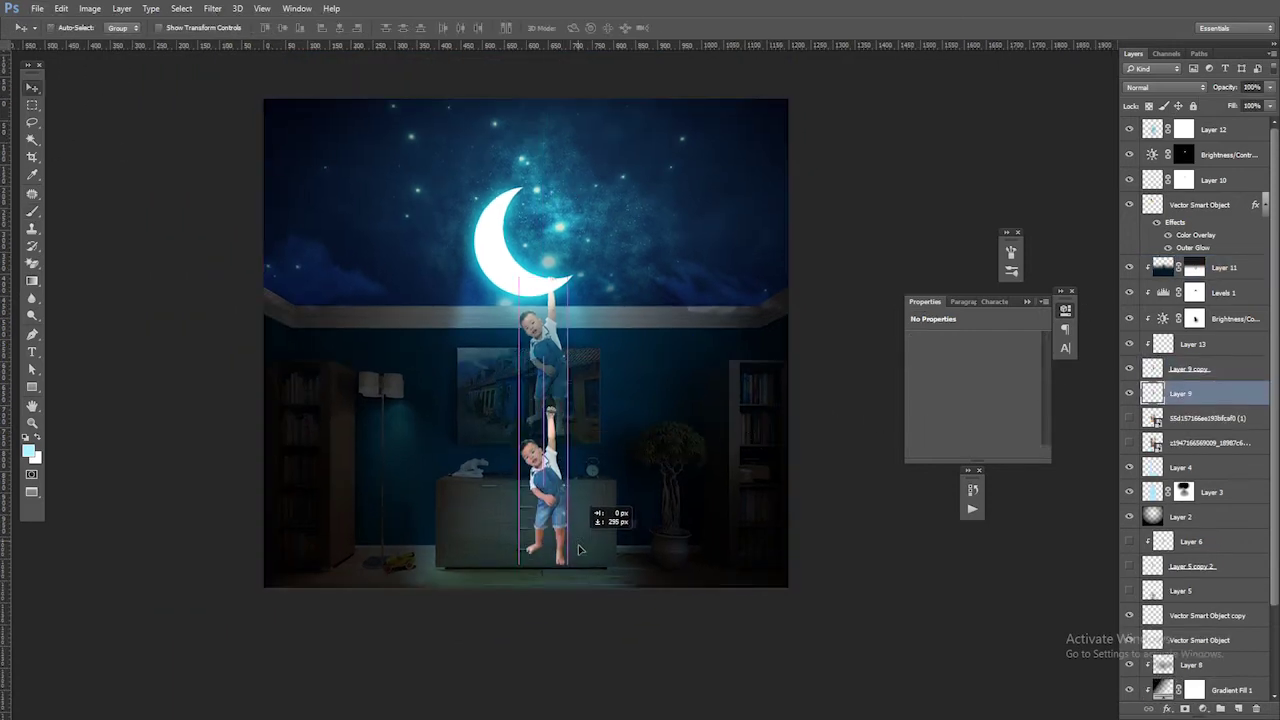
click(37, 460)
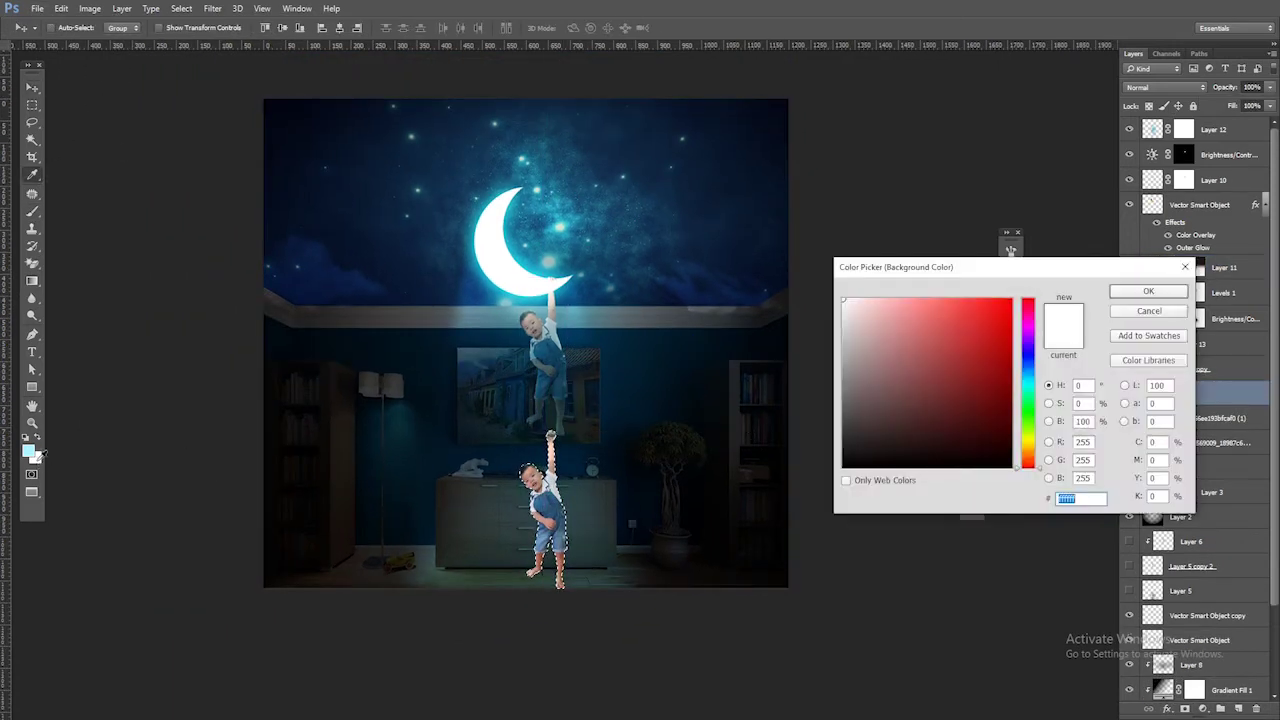
click(1148, 291)
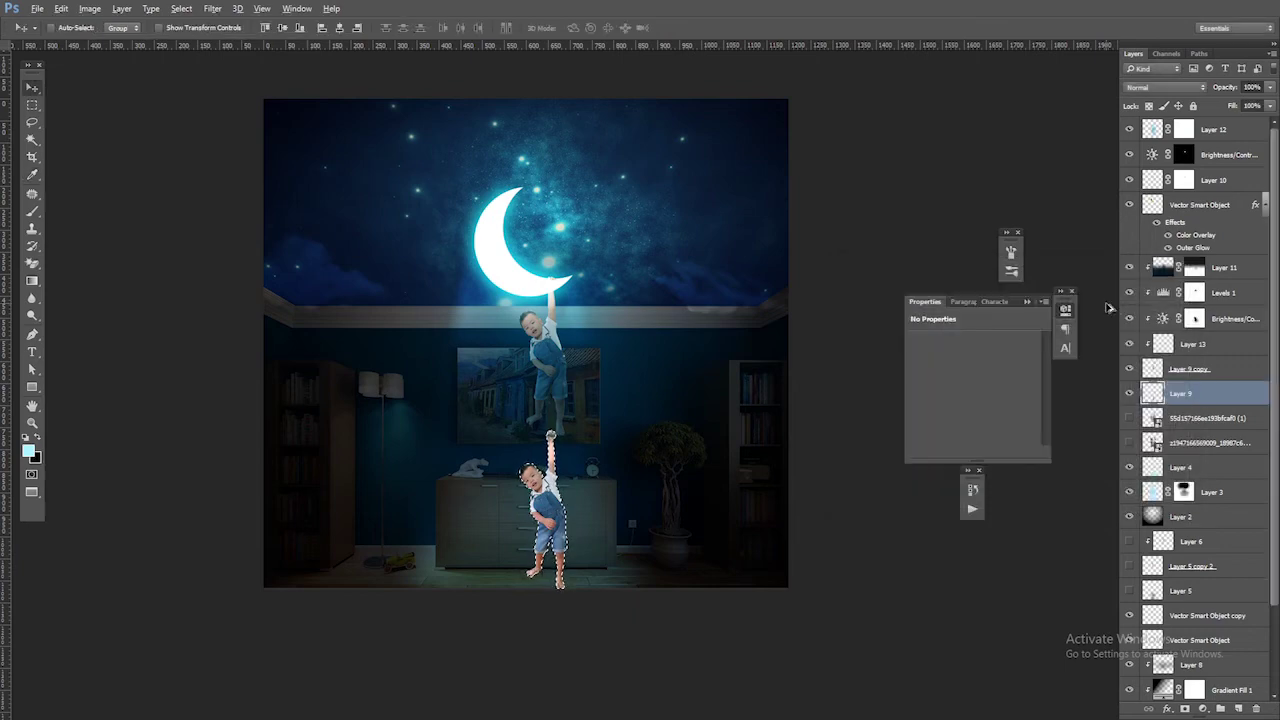
key(ctrl+BackSpace)
key(ctrl+d)
Step: Gaussian-blur the silhouette and stretch it taller, wider and lower down the wall
click(212, 8)
mouse_move(219, 156)
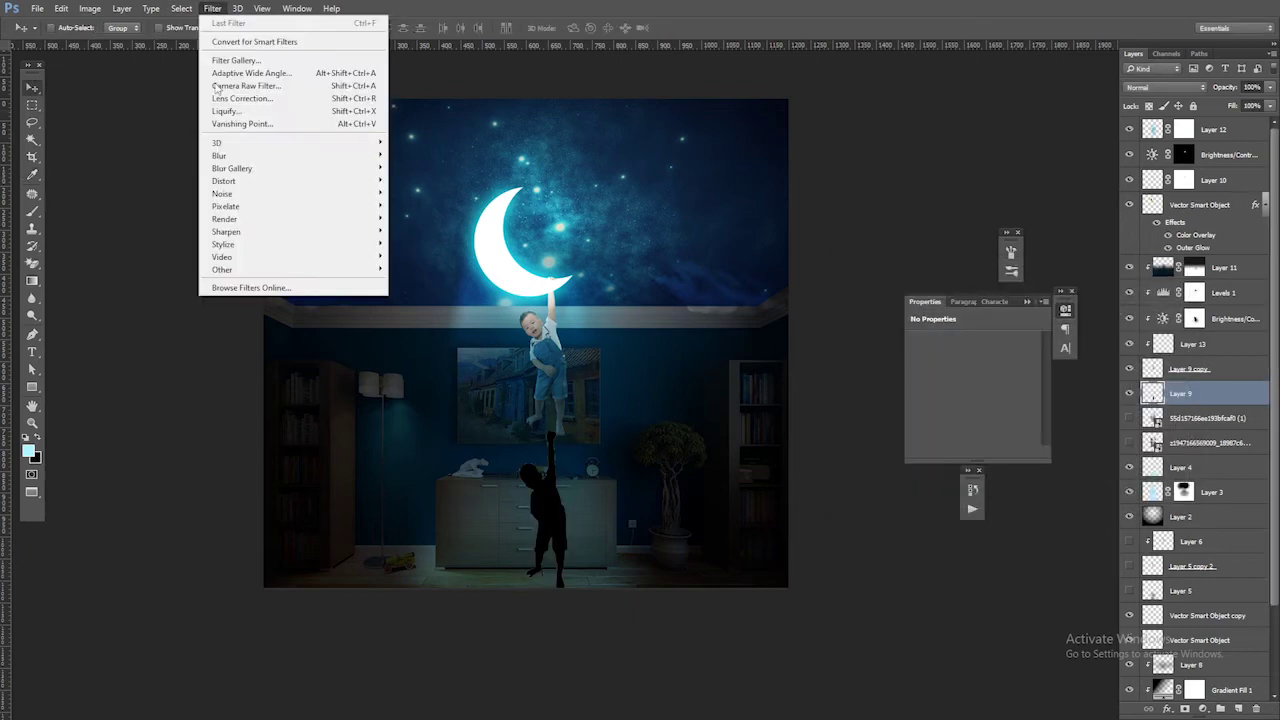
click(422, 206)
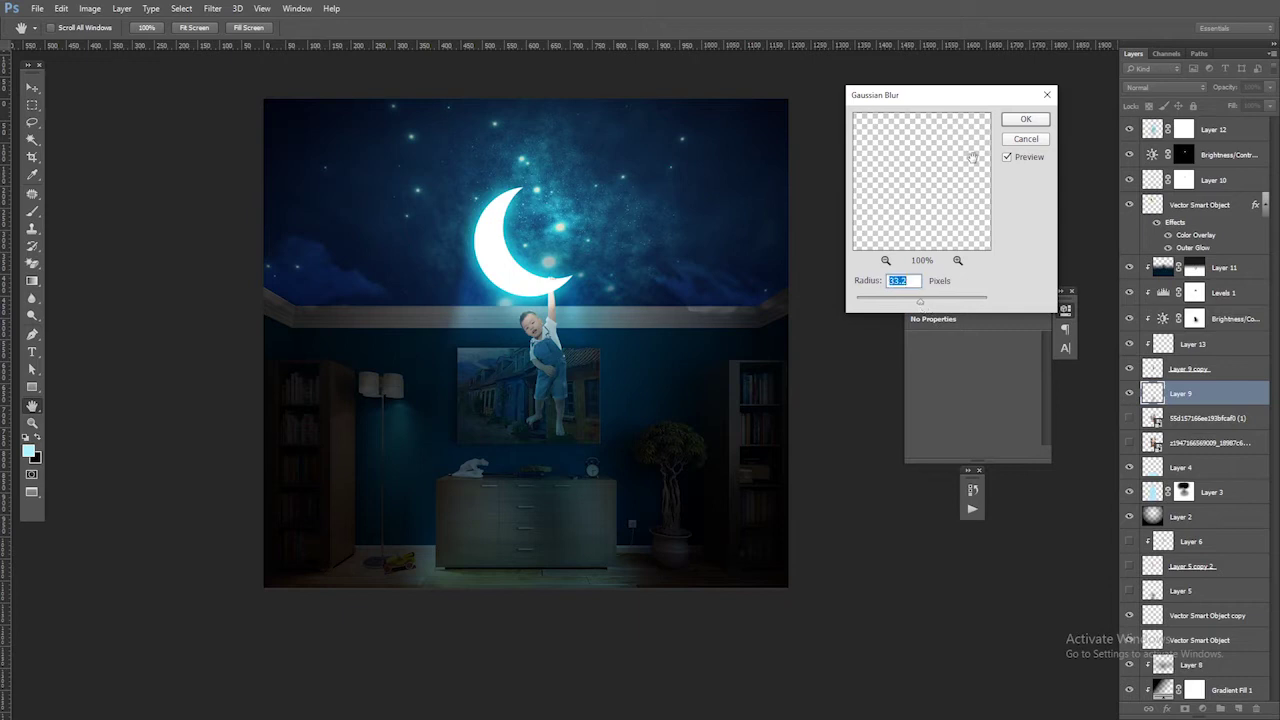
key(Return)
key(ctrl+t)
drag(544, 614, 548, 710)
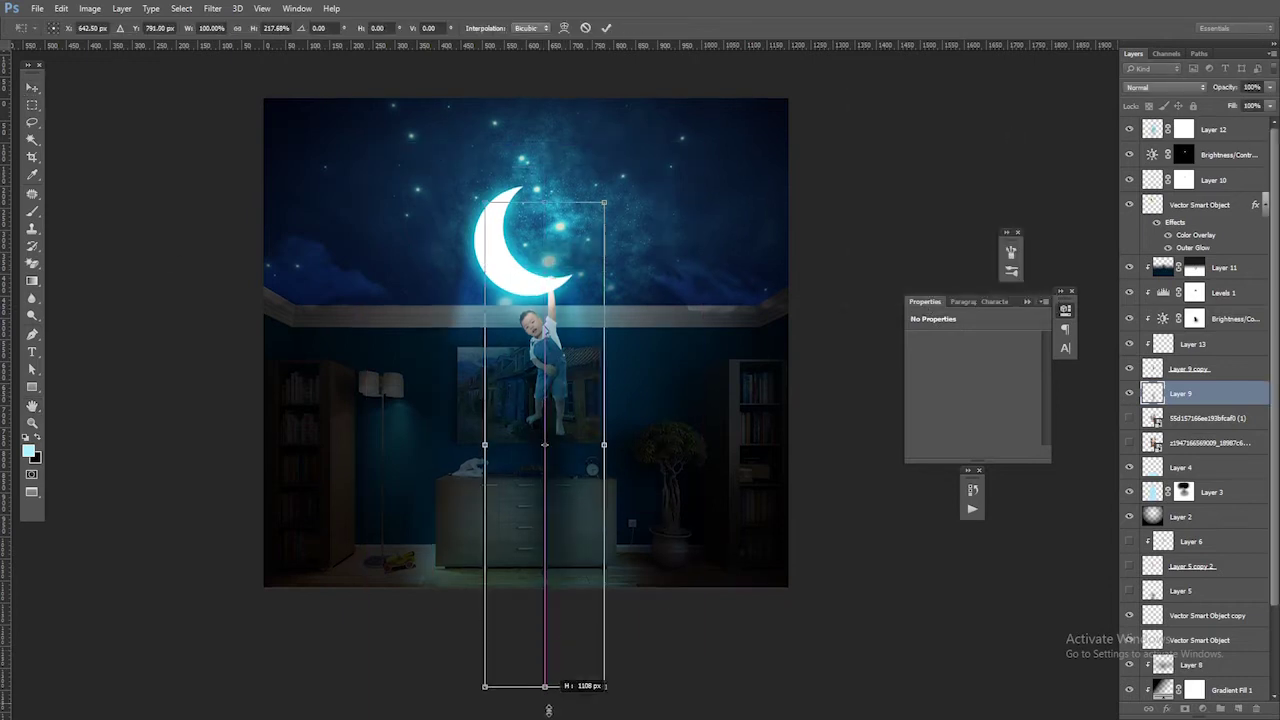
drag(604, 444, 634, 444)
drag(571, 509, 565, 548)
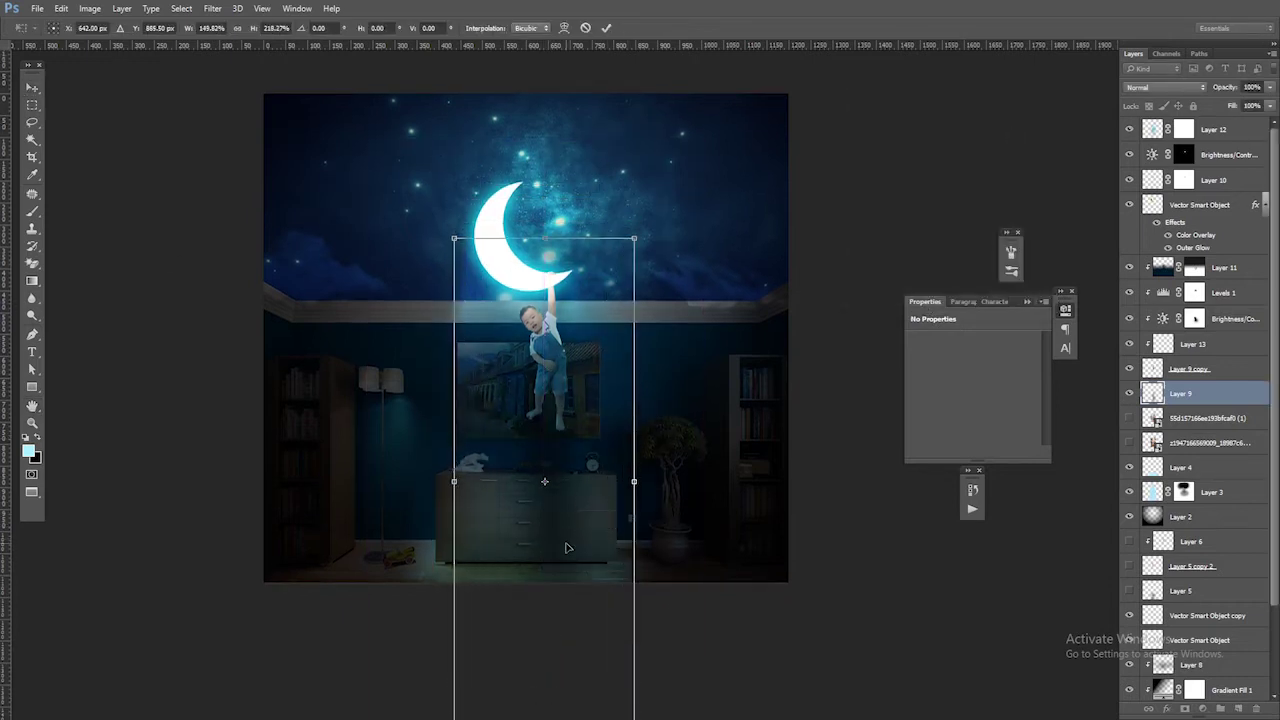
key(Return)
Step: Blend the shadow layer as Multiply at 54% opacity
click(1165, 87)
click(1160, 140)
click(1270, 87)
drag(1268, 105, 1240, 107)
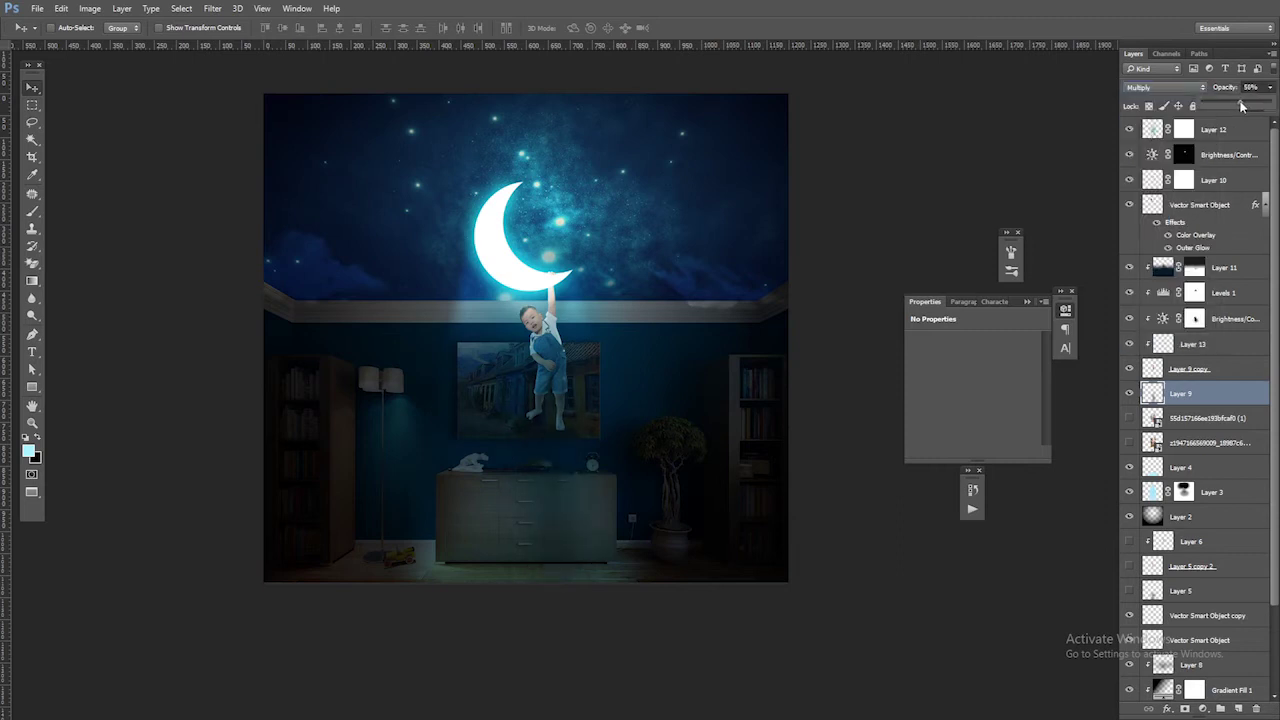
scroll(557, 340, up, 2)
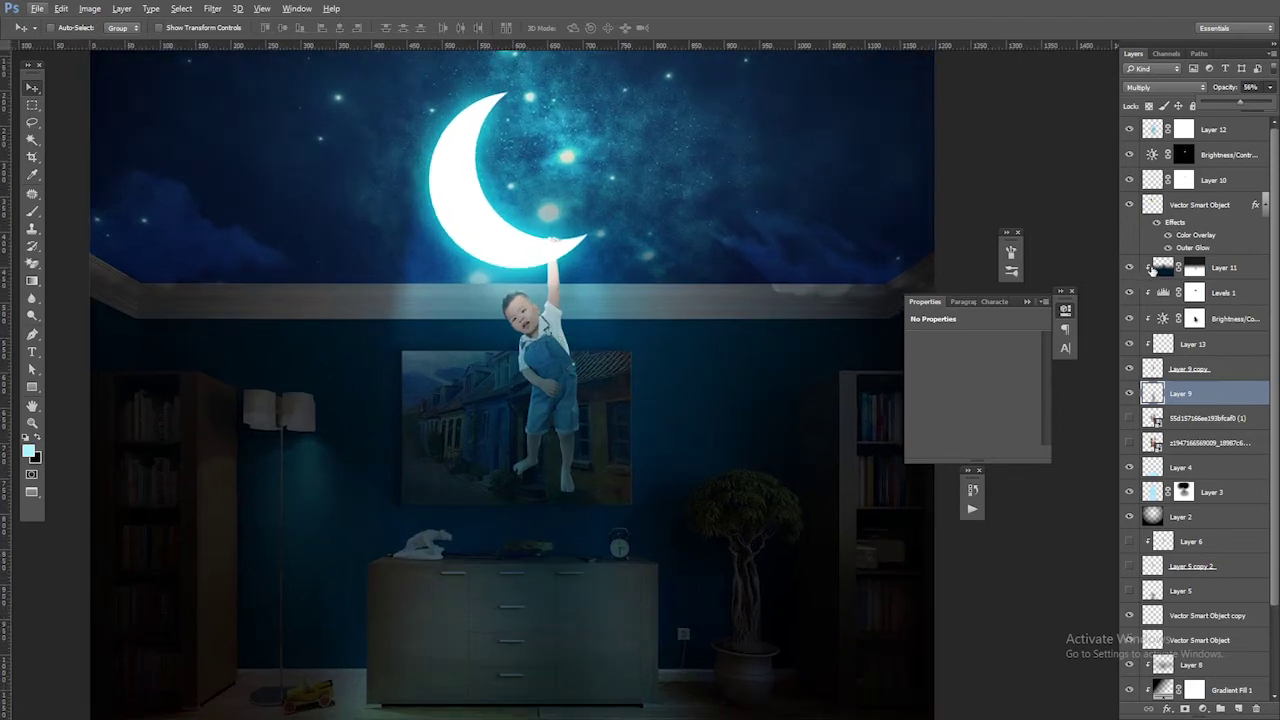
Step: Touch up Layer 11's mask with a soft black brush at 30% opacity along the ceiling edge
click(1194, 267)
key(b)
key(d)
click(60, 27)
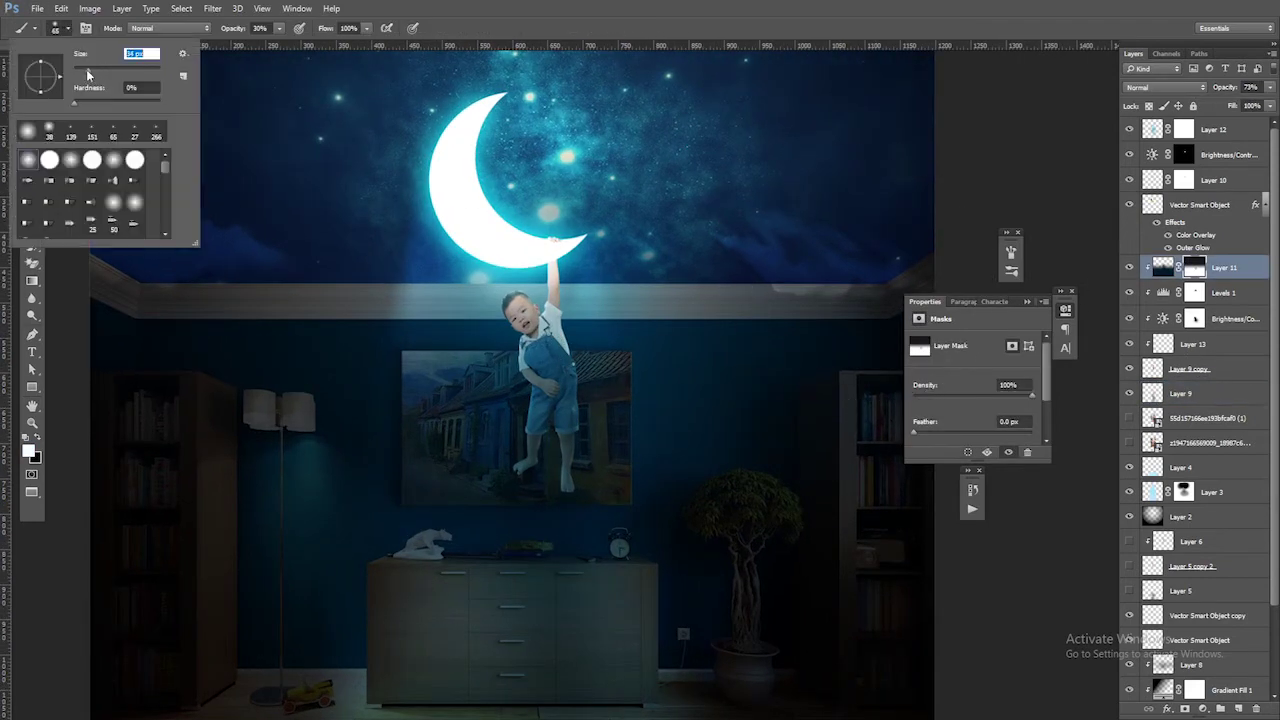
key(Return)
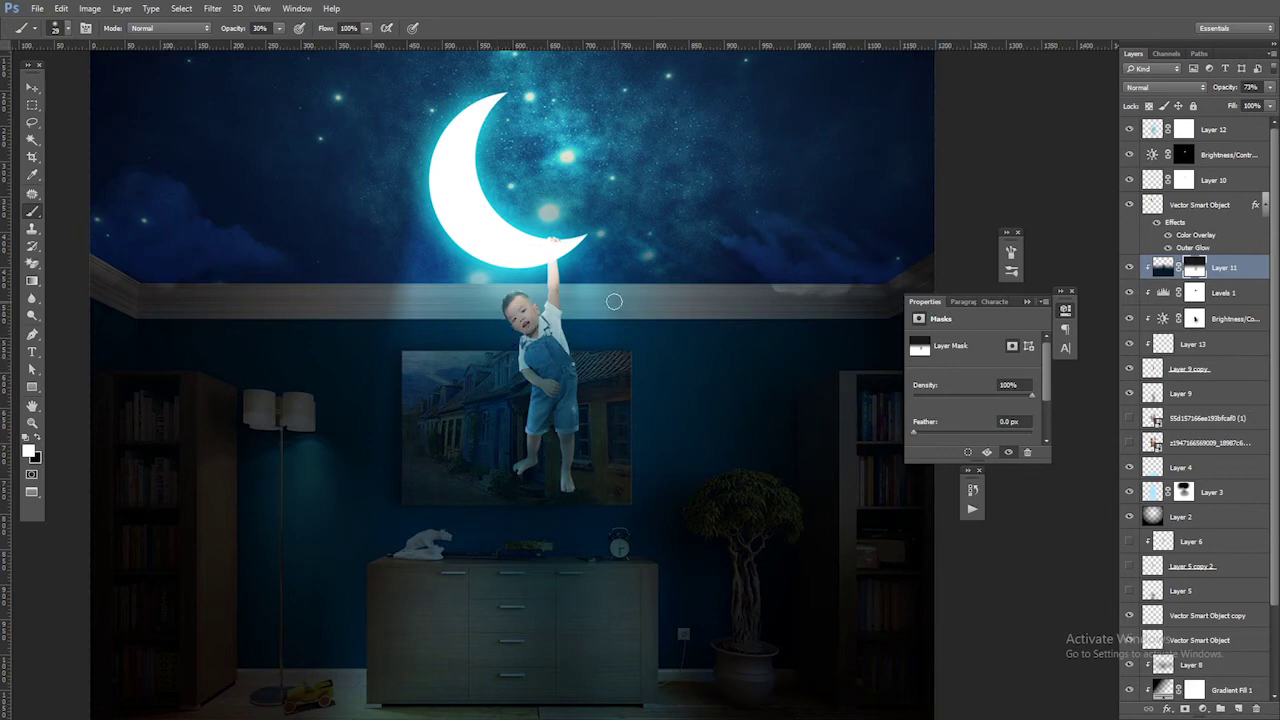
key(z)
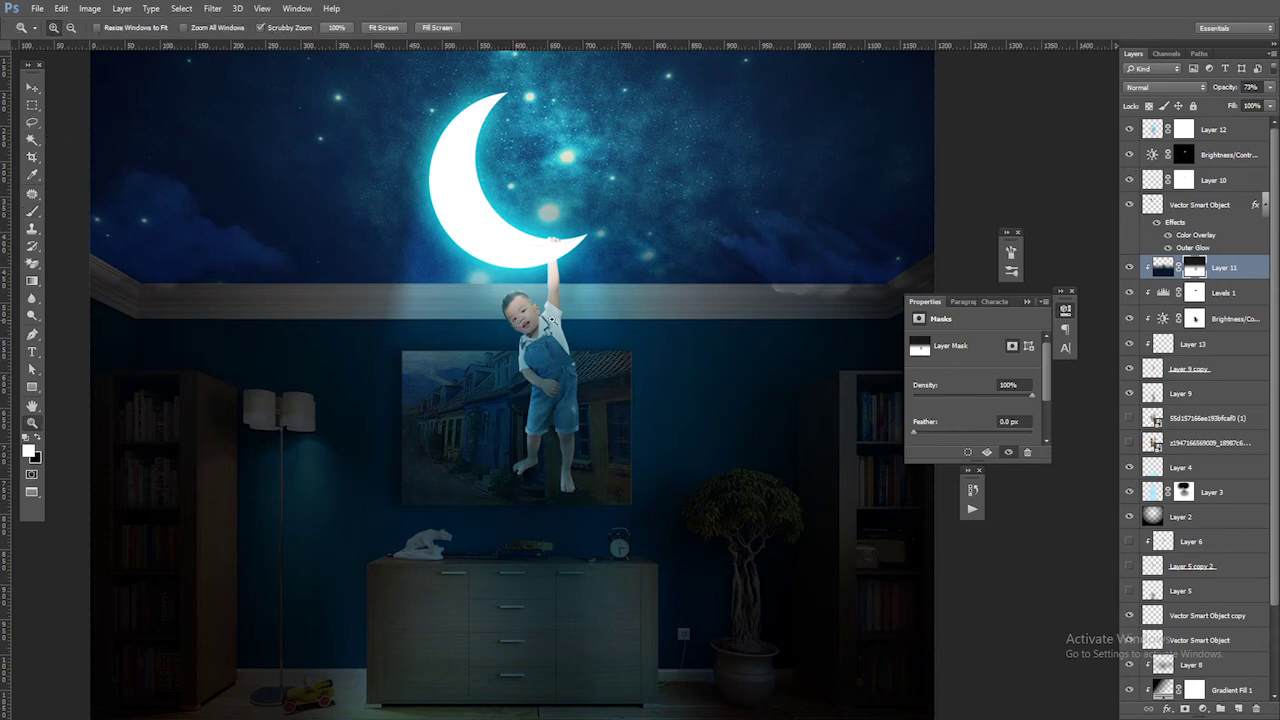
key(b)
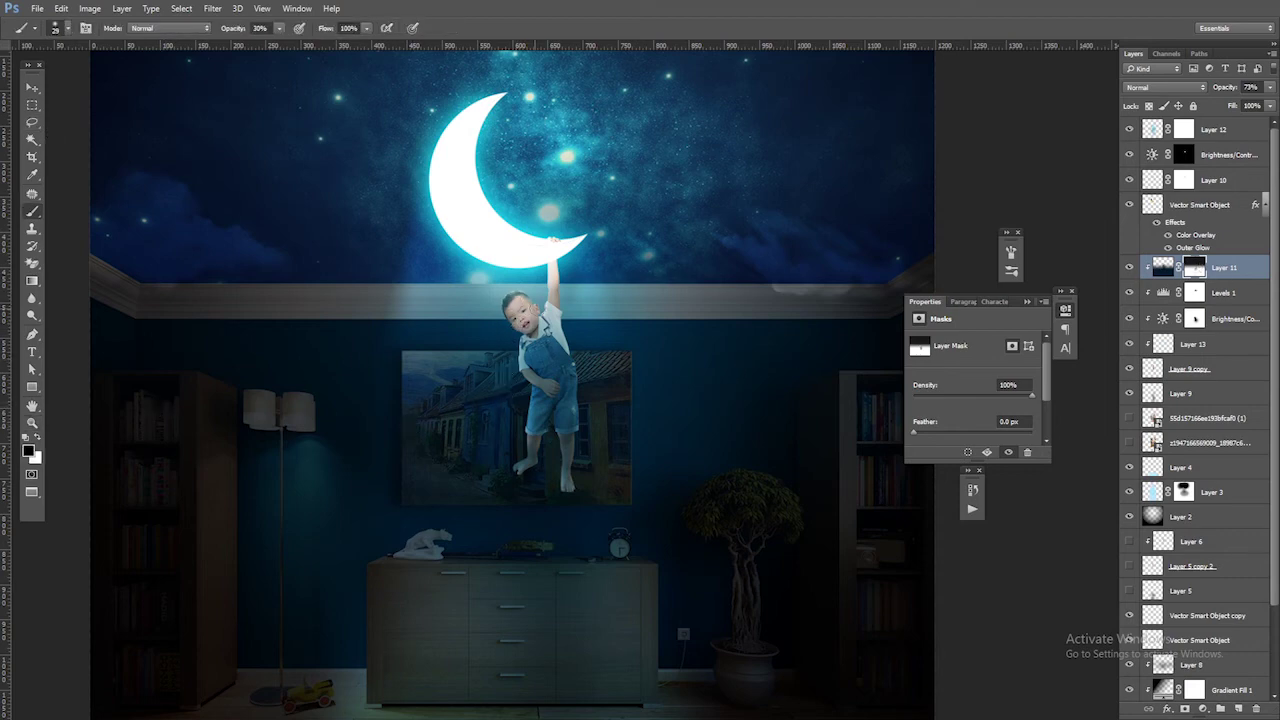
click(31, 314)
Step: Dodge the highlights on Layer 9 copy at 42% exposure to lighten the boy
right_click(31, 316)
click(80, 316)
click(1190, 369)
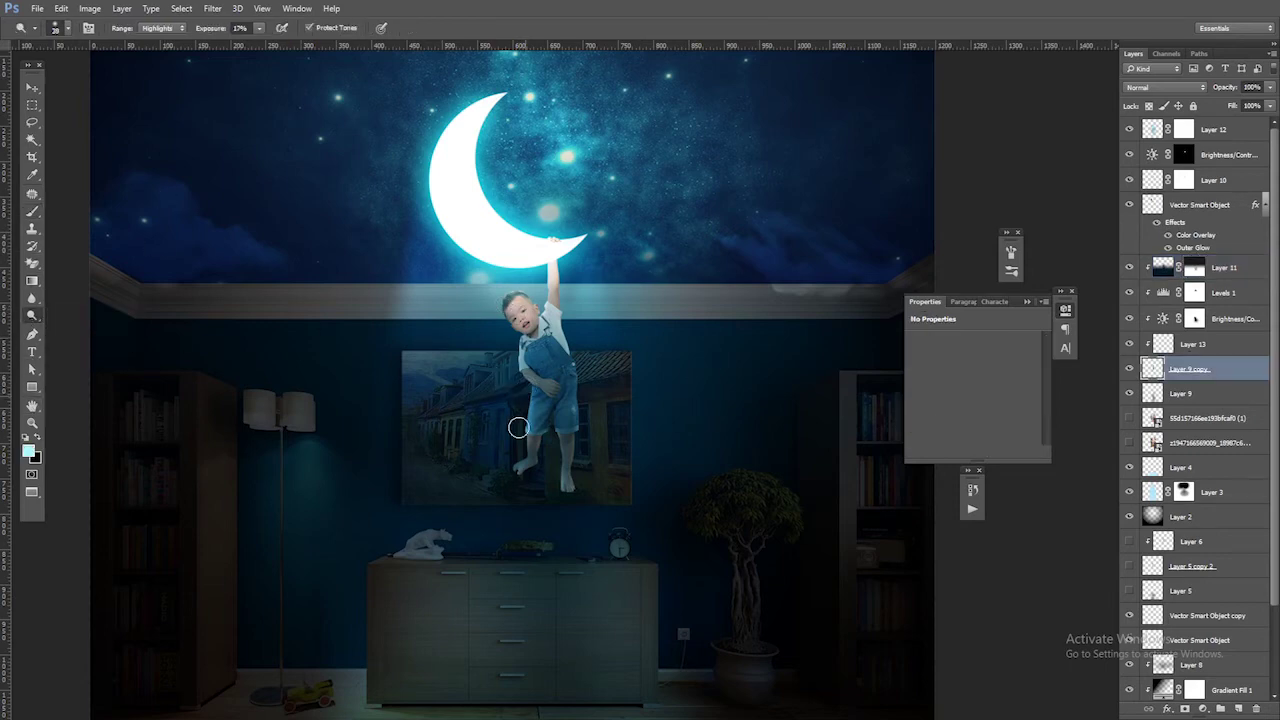
scroll(533, 352, up, 1)
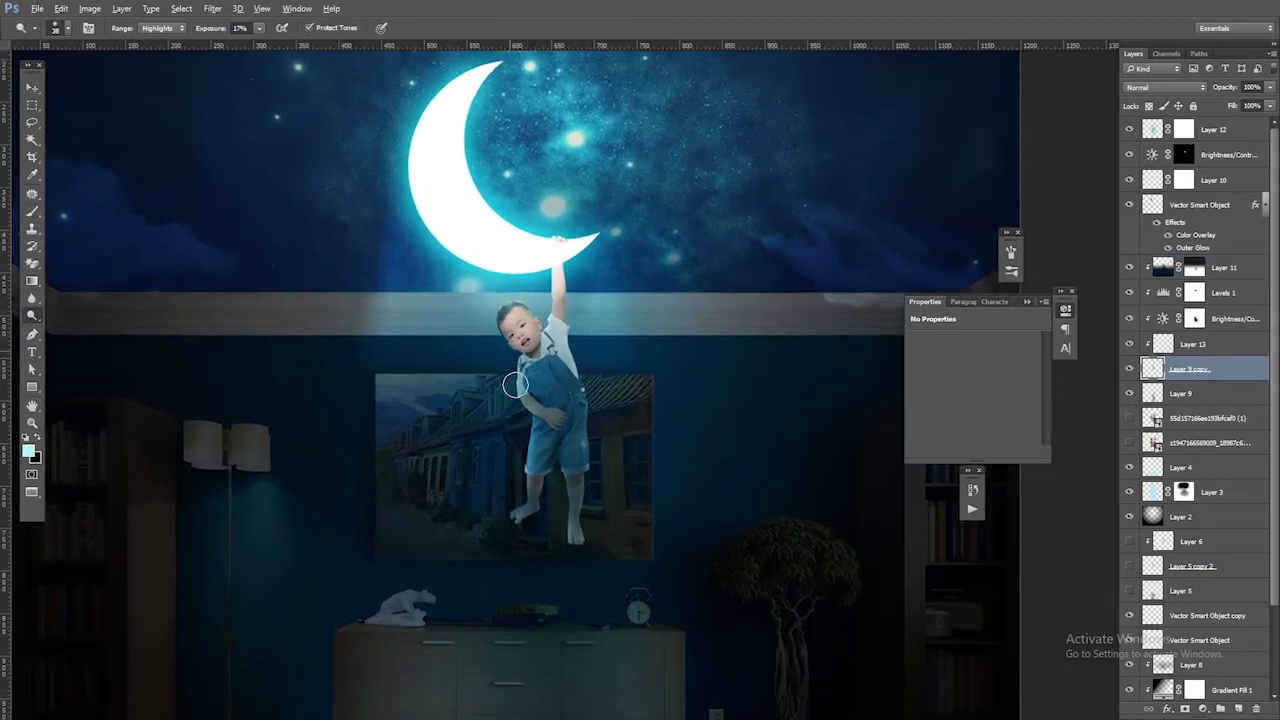
drag(259, 28, 271, 49)
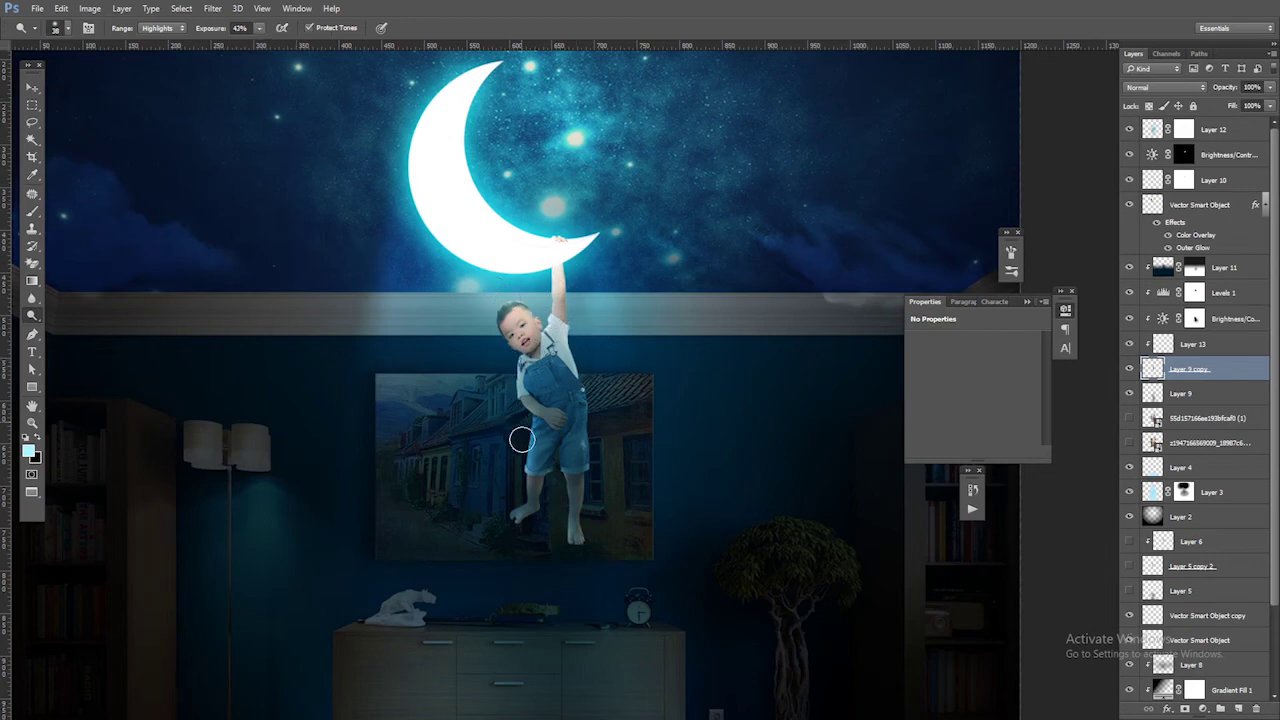
Step: Burn the boy's midtones with a size 25 brush to deepen them
drag(32, 316, 80, 334)
click(57, 28)
click(90, 74)
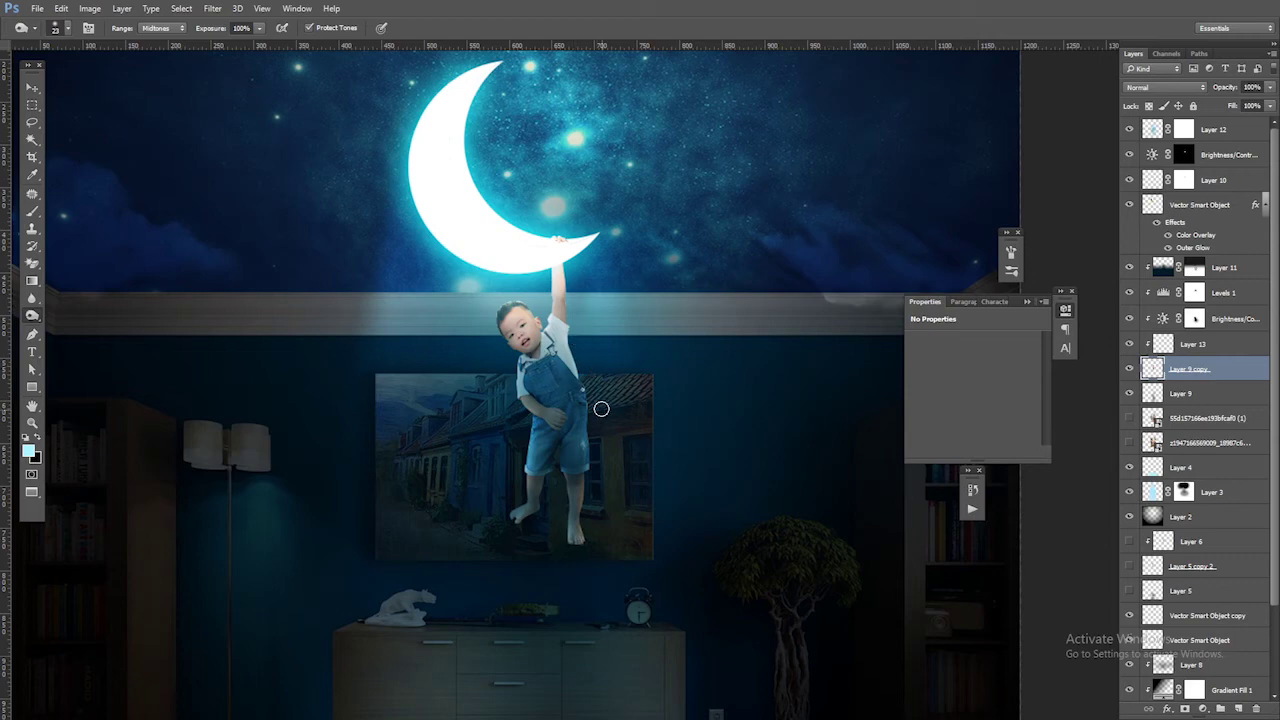
Step: Select the starry ceiling layer's mask and get ready to paint on it with a brush
key(v)
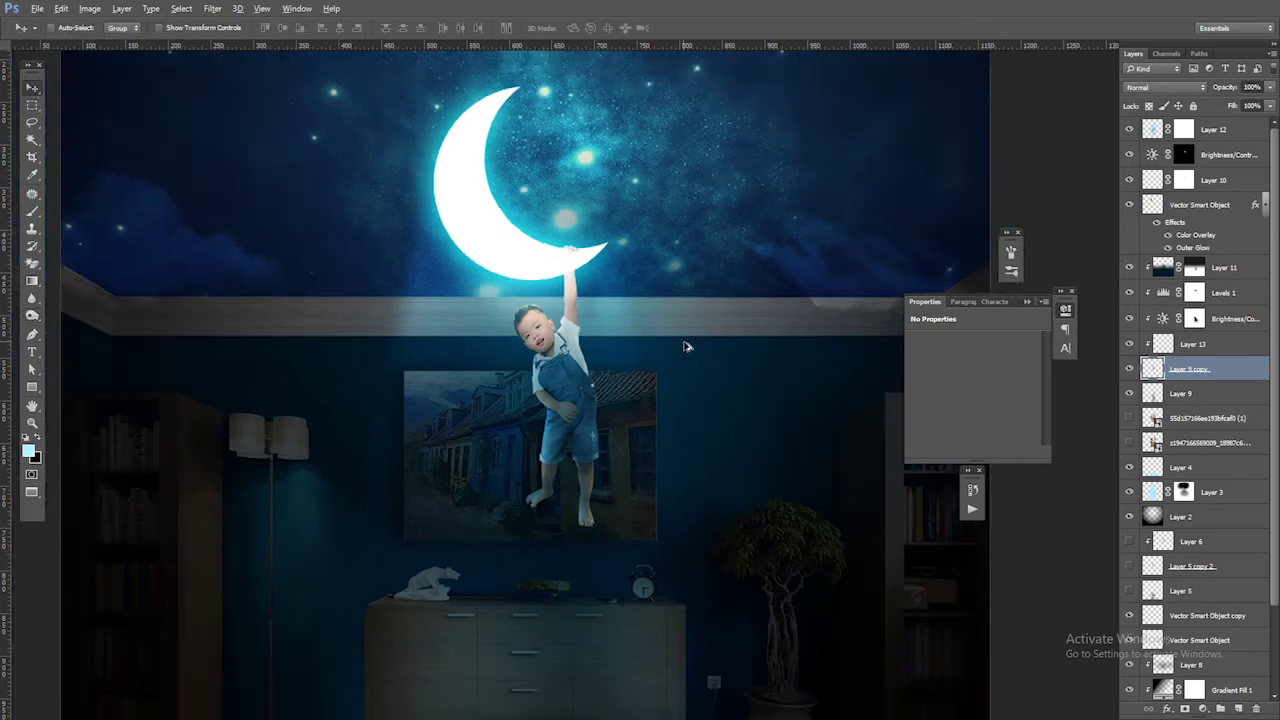
scroll(690, 350, down, 2)
scroll(690, 350, up, 2)
ctrl+click(855, 349)
key(b)
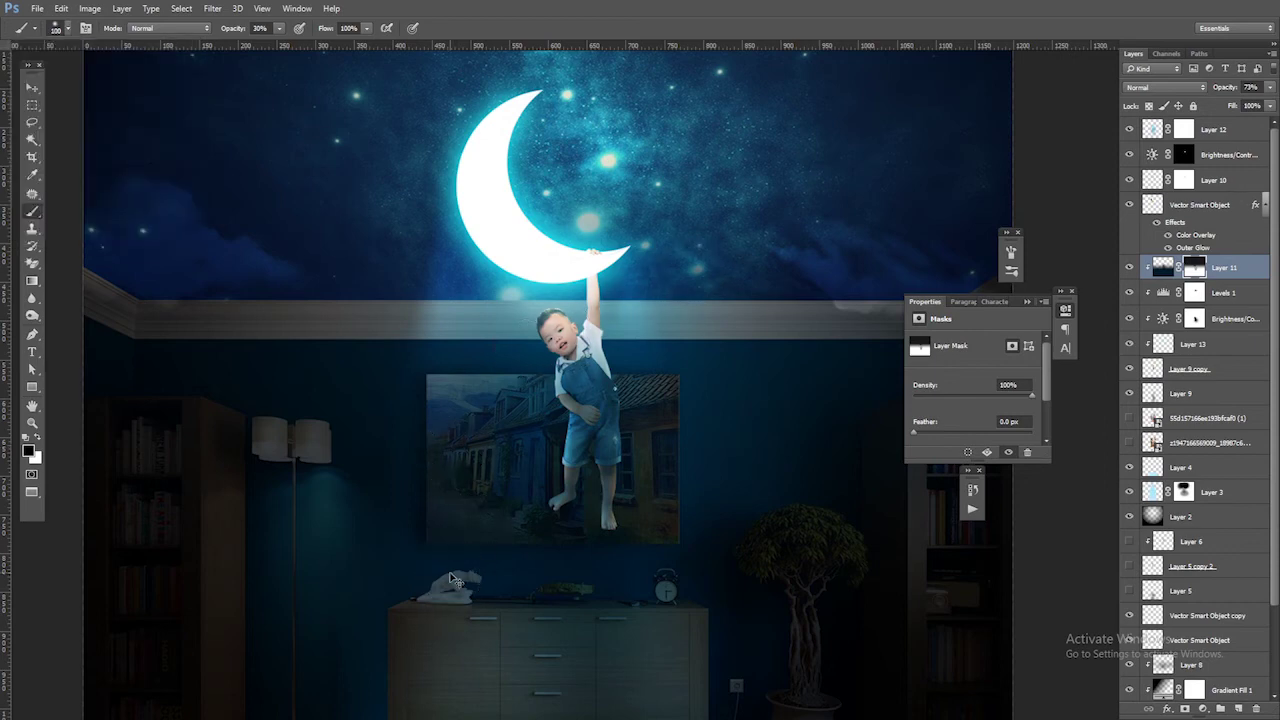
Step: With the Move tool active, select Layer 11 through Layer 9 copy together
scroll(713, 430, down, 1)
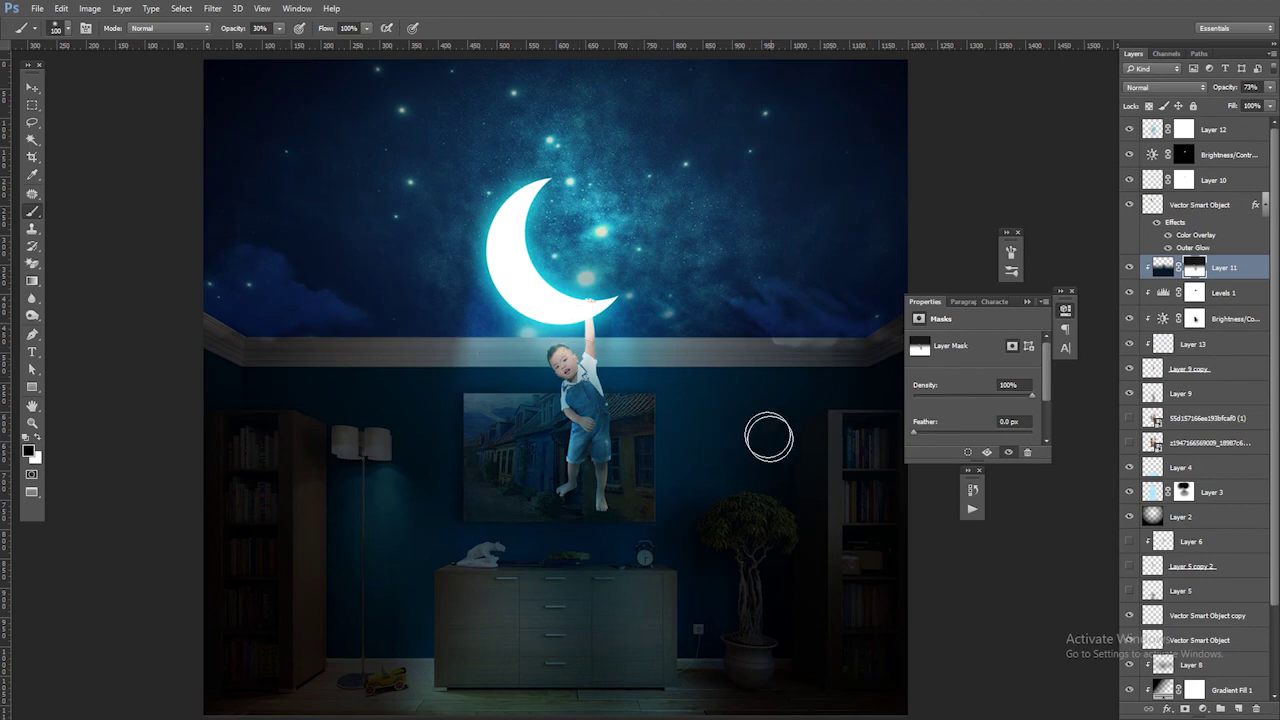
key(v)
scroll(809, 423, down, 1)
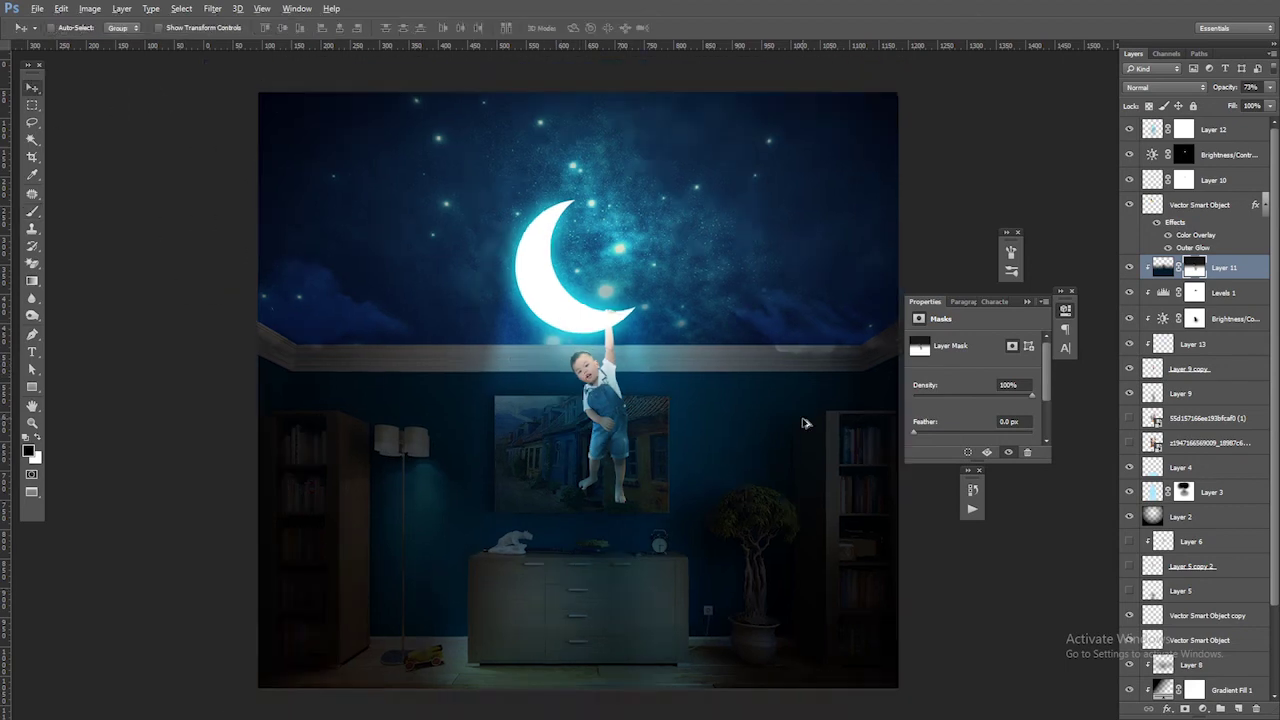
scroll(783, 444, down, 1)
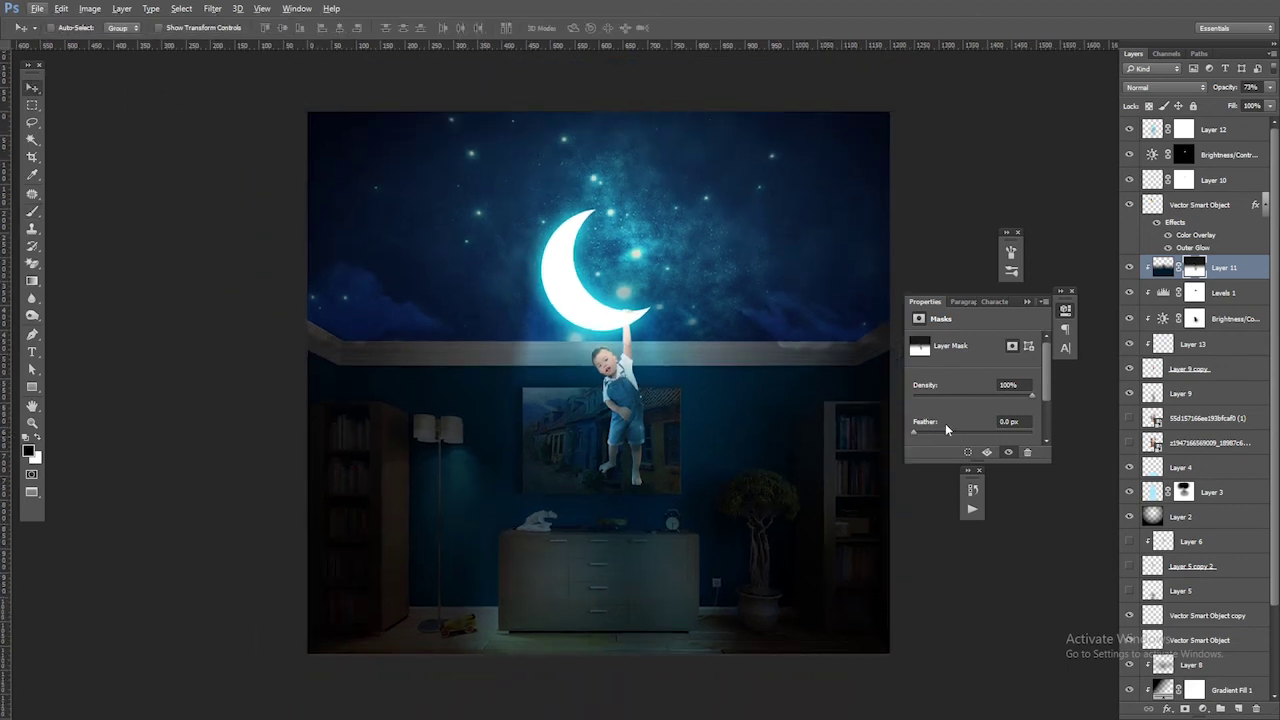
shift+click(1228, 344)
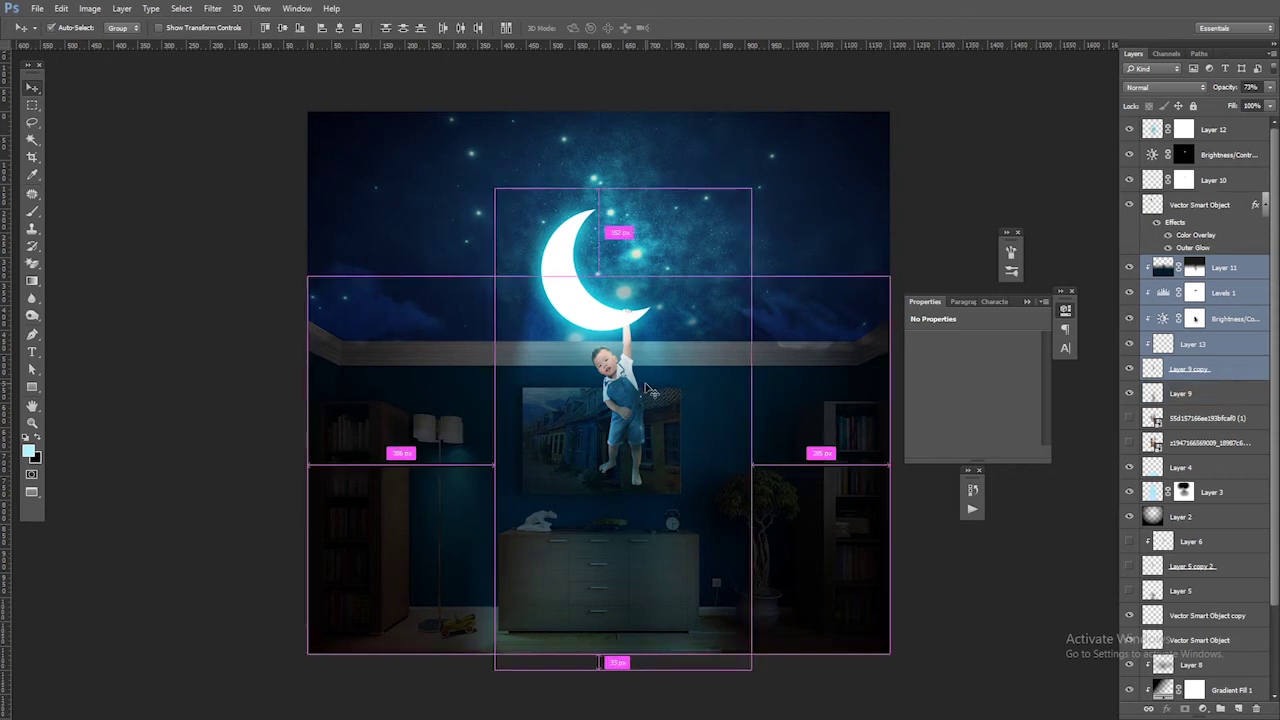
Step: Rotate the selected boy layers to about 18° and shift them up-left so he swings from the moon
key(ctrl+t)
drag(903, 269, 958, 328)
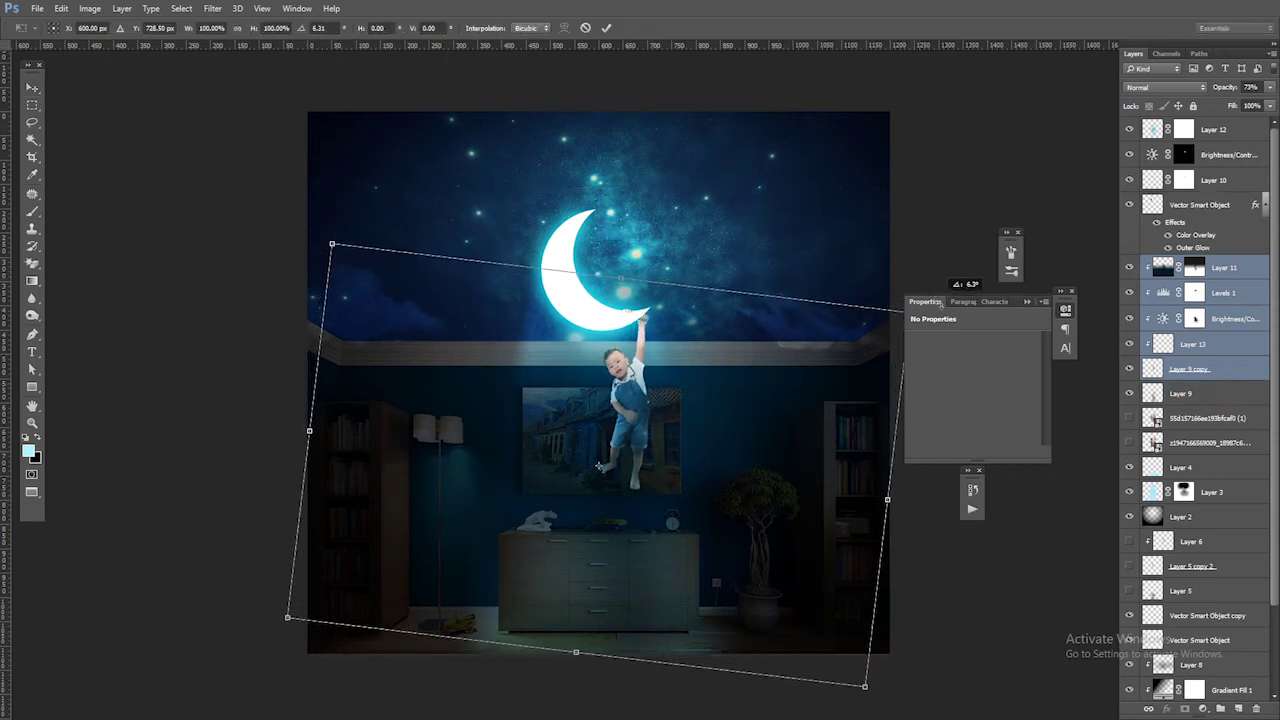
drag(615, 405, 588, 390)
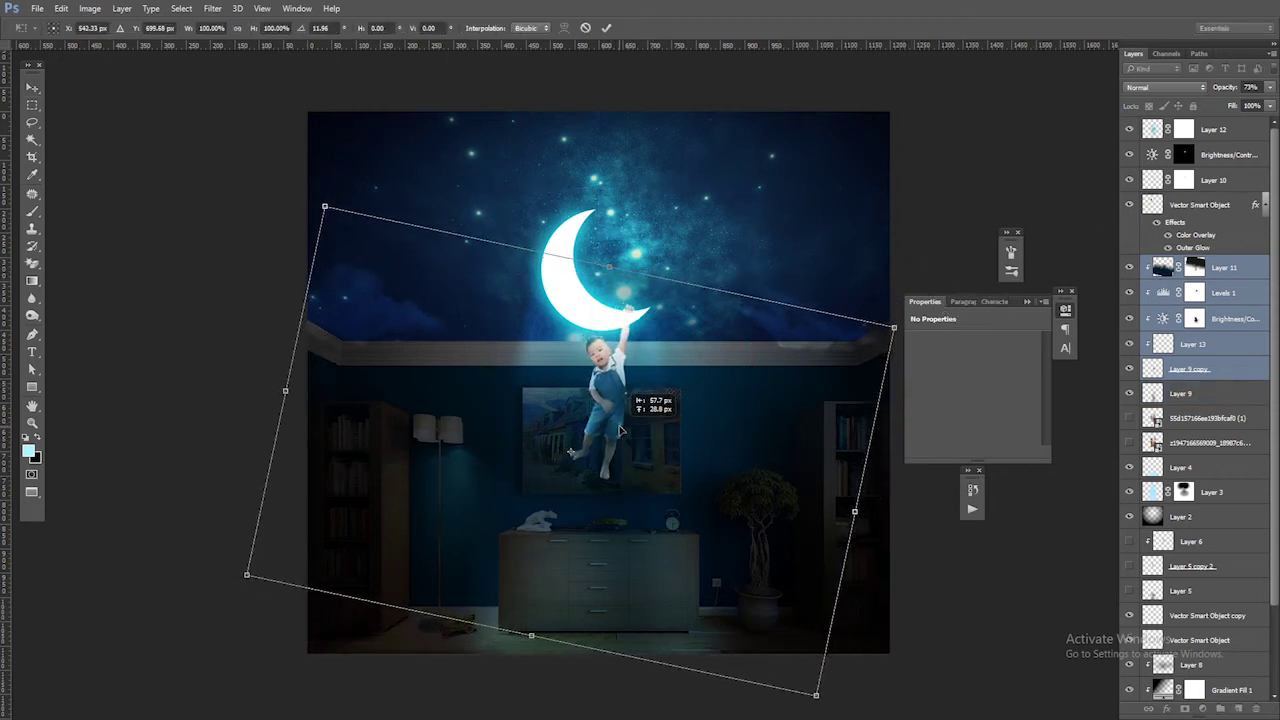
mouse_move(332, 203)
mouse_down()
mouse_move(322, 191)
mouse_move(345, 172)
mouse_up()
drag(616, 455, 586, 443)
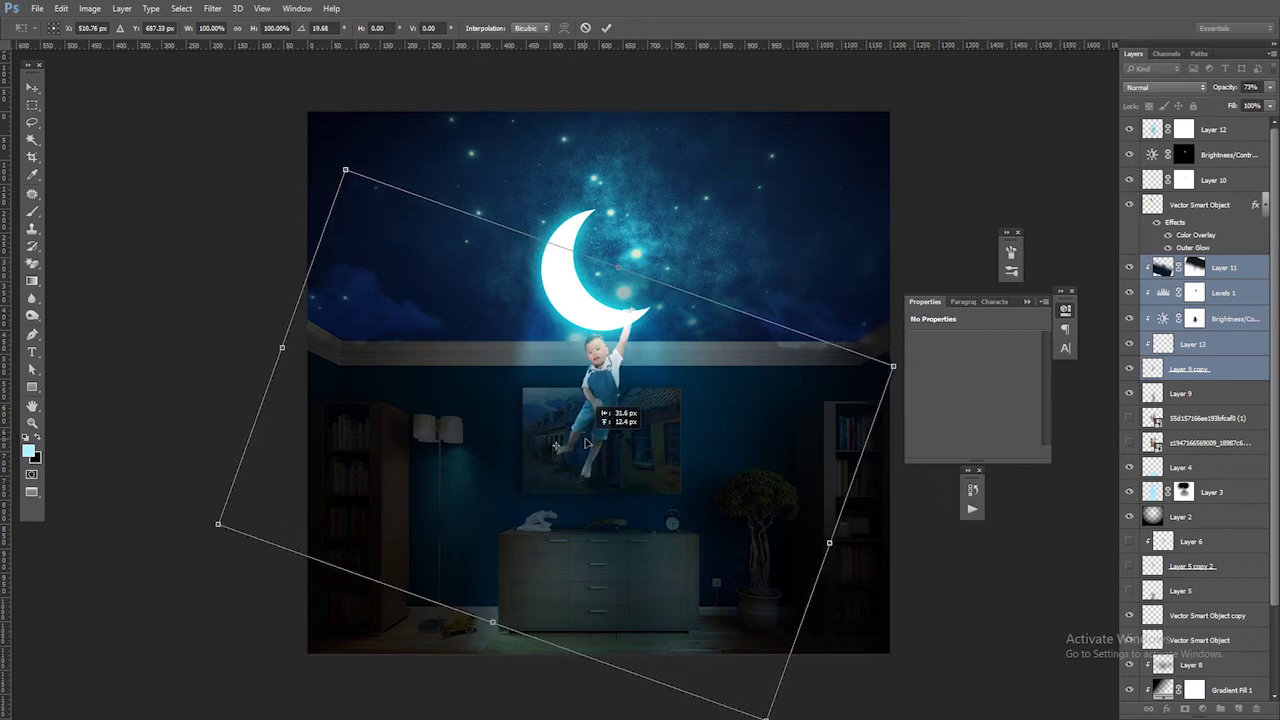
scroll(650, 372, up, 1)
scroll(656, 370, up, 1)
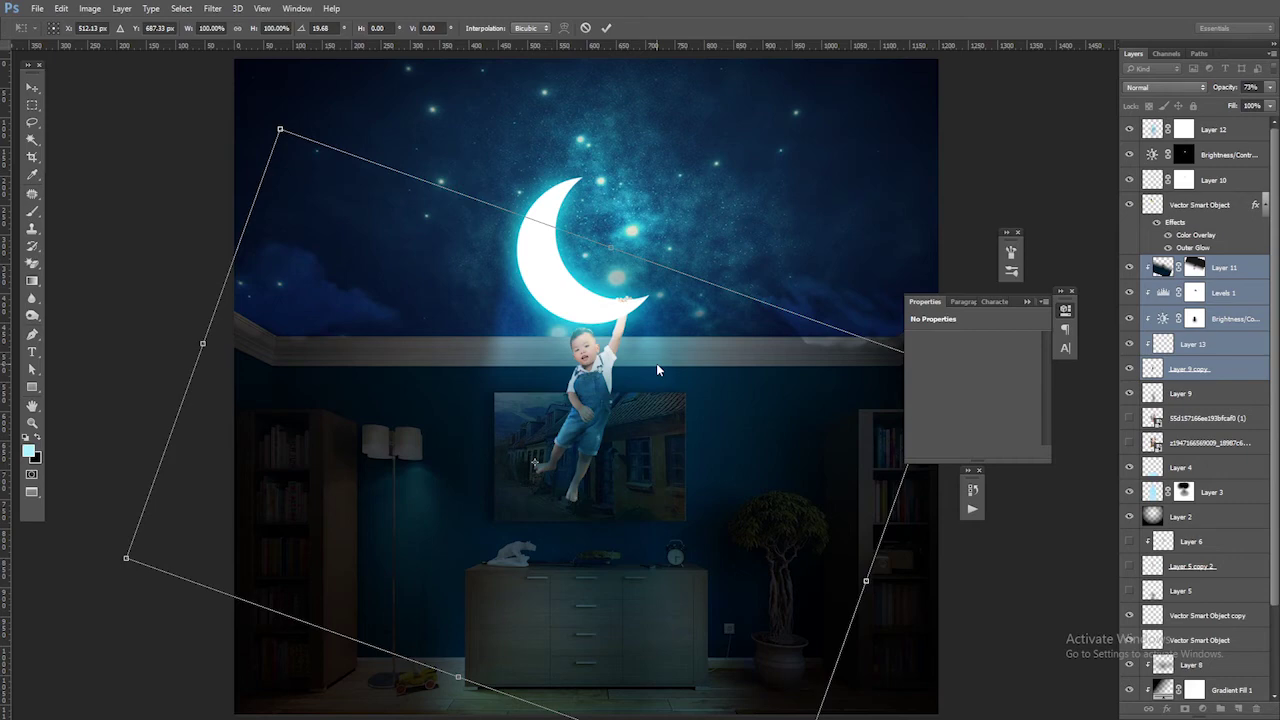
drag(644, 402, 657, 372)
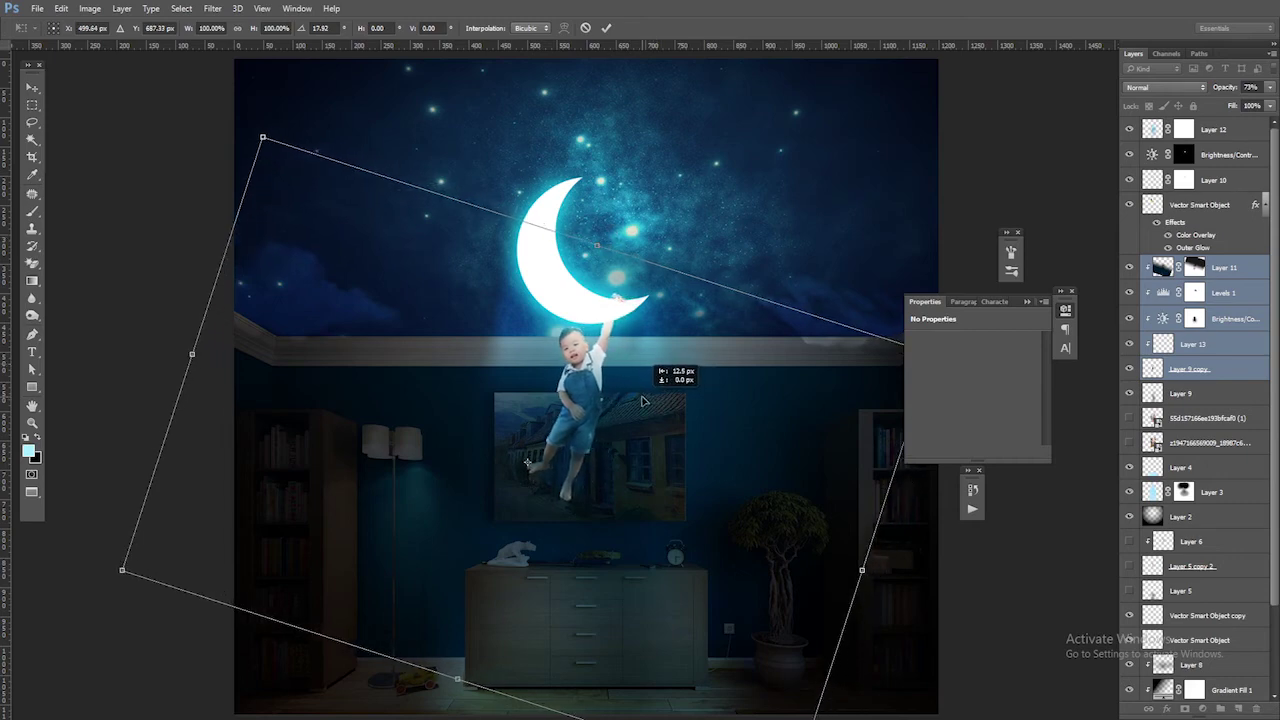
key(Return)
scroll(629, 293, up, 2)
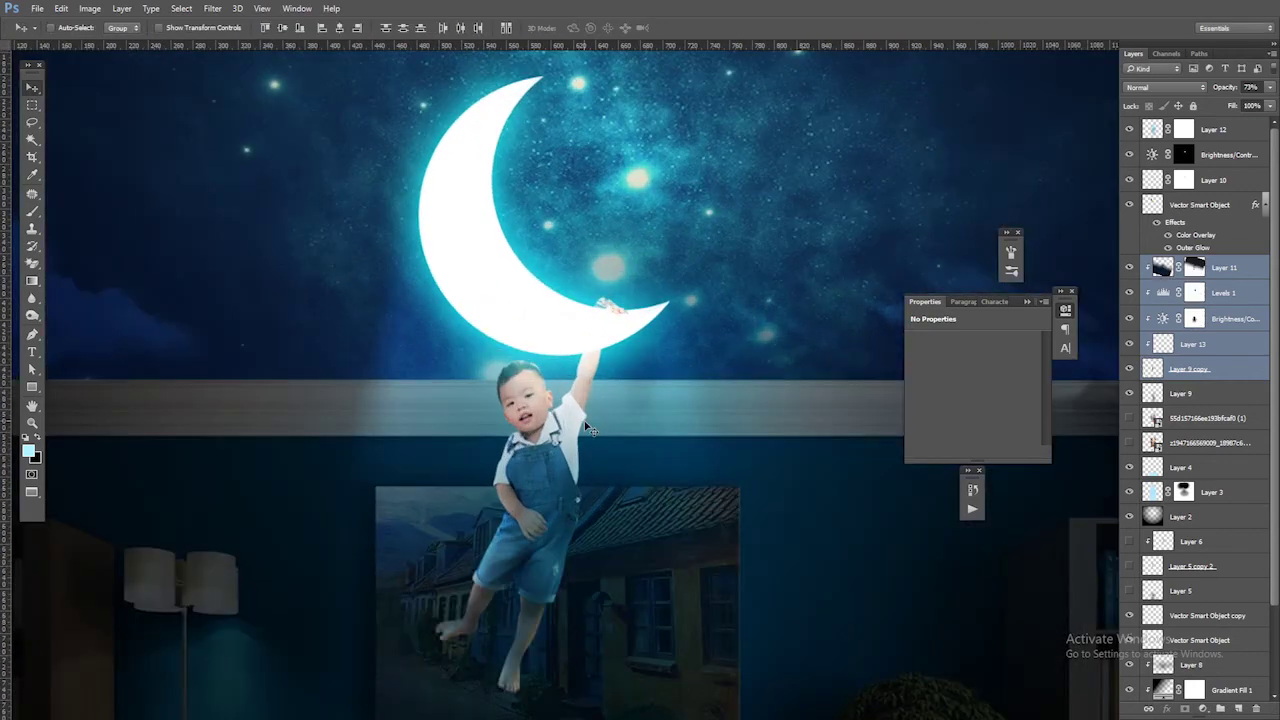
Step: Nudge the tilted boy slightly into place
key(ctrl+t)
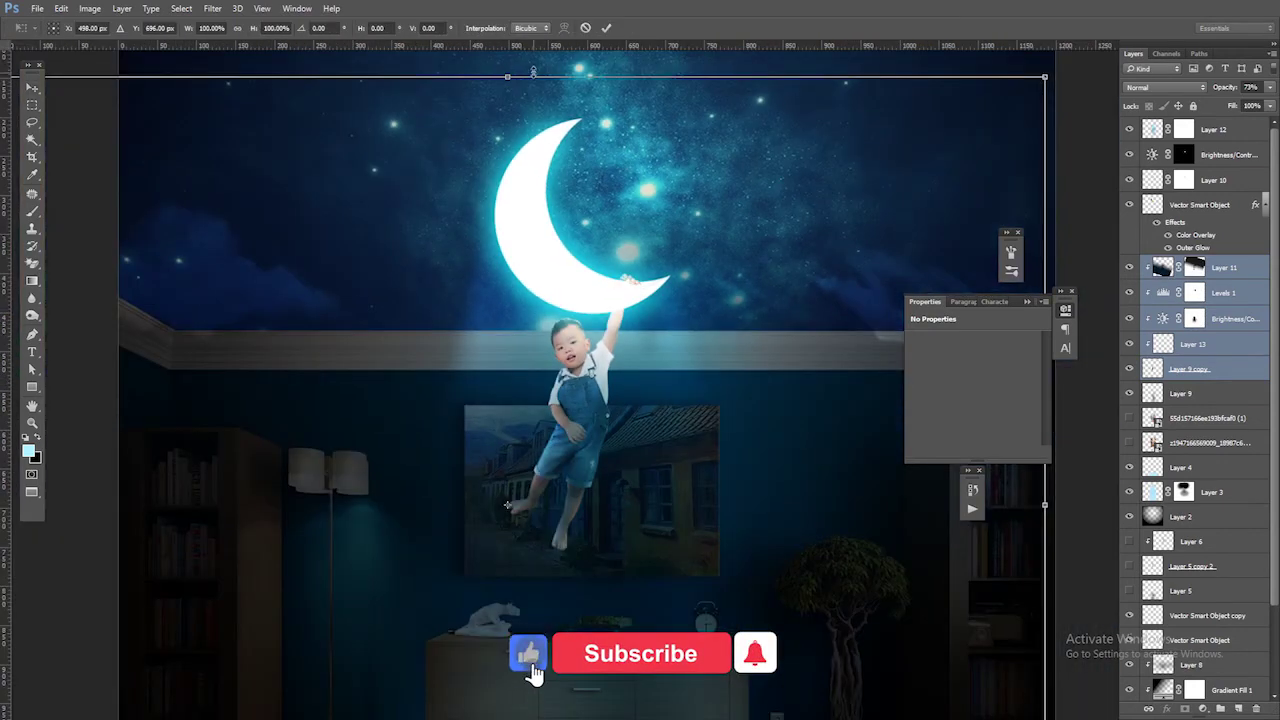
key(Return)
drag(594, 337, 598, 344)
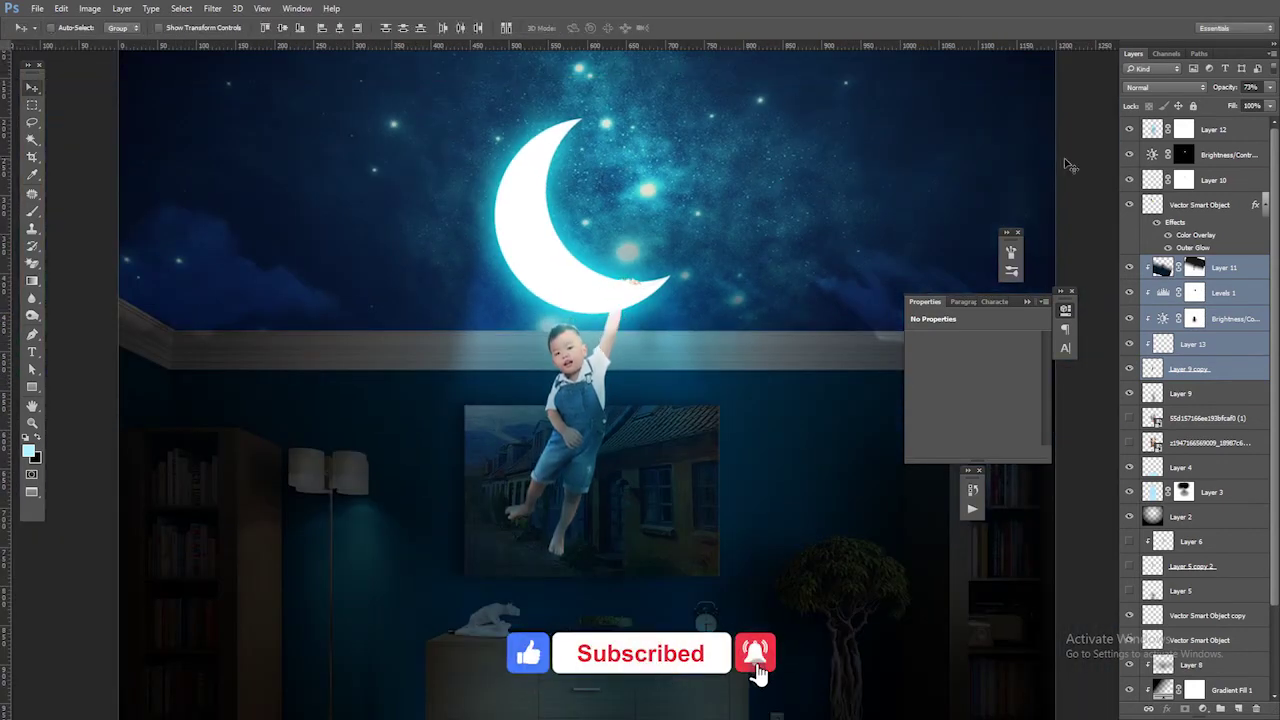
Step: Move Layer 10 and its Brightness/Contrast layer so the moon's tip meets the boy's hand
click(1213, 180)
shift+click(1228, 155)
scroll(640, 302, up, 2)
drag(640, 302, 650, 312)
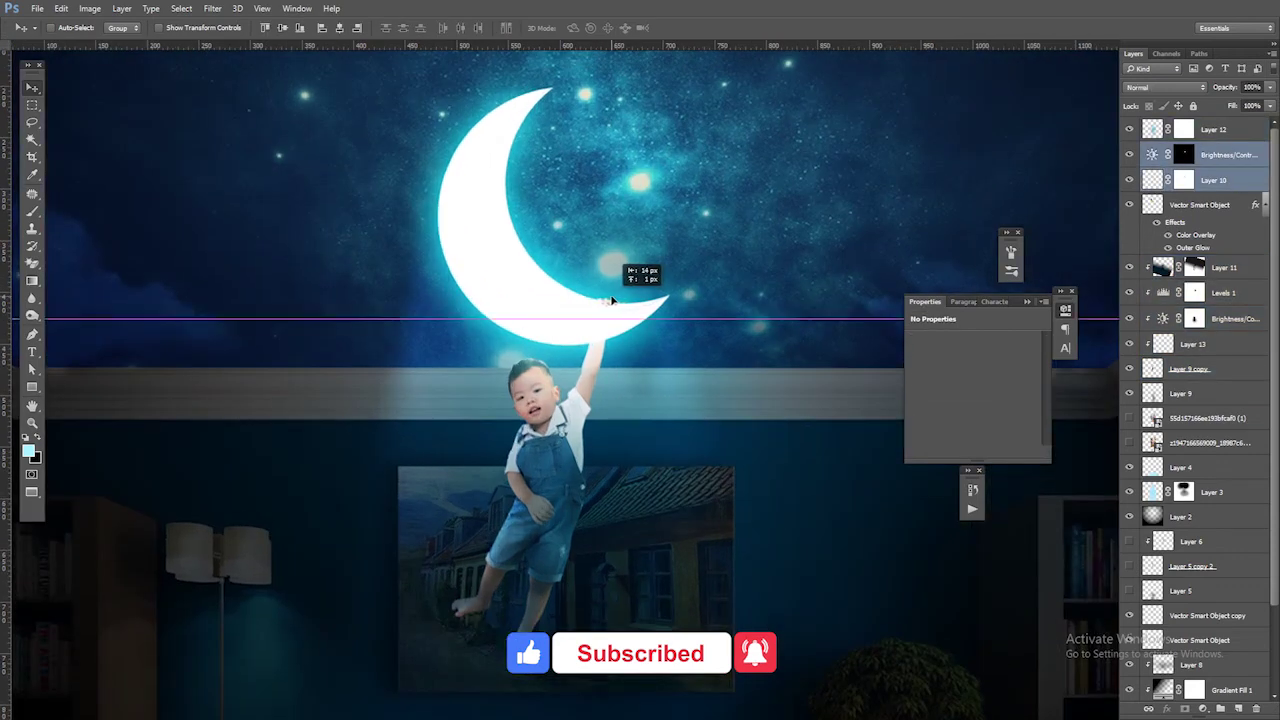
scroll(669, 320, down, 3)
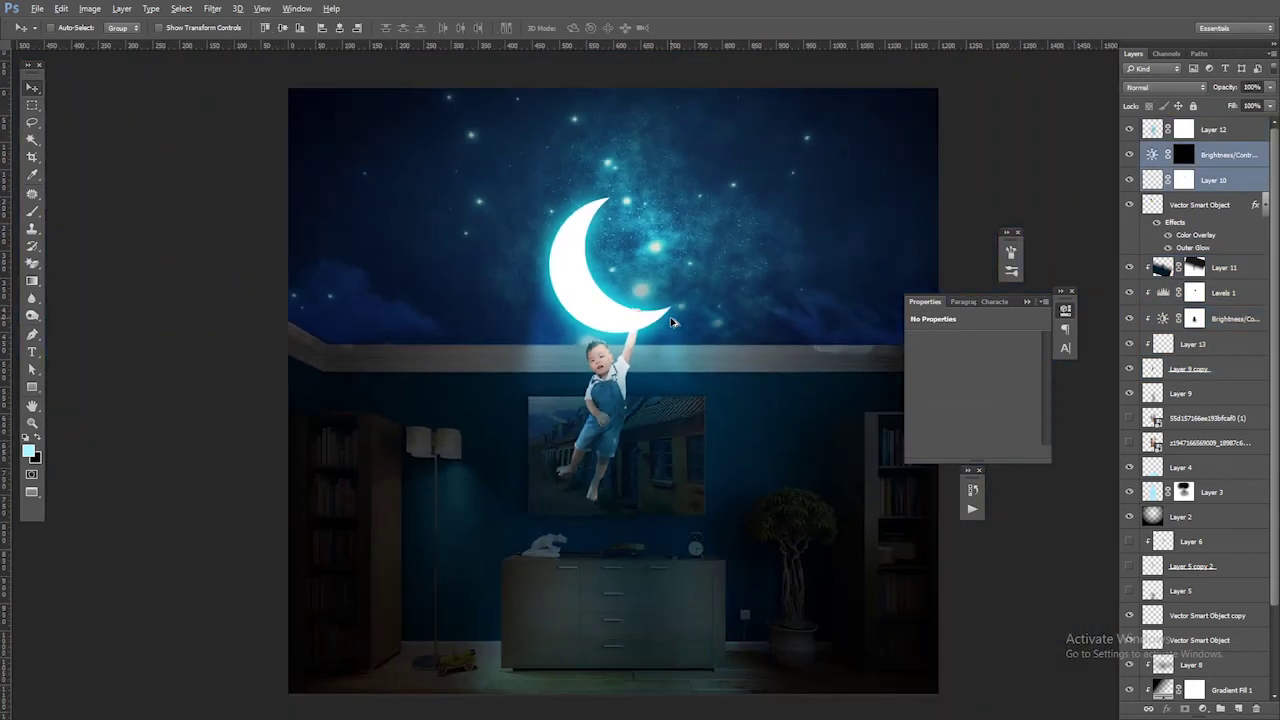
Step: Delete Layer 12's mask without applying it
scroll(671, 322, down, 2)
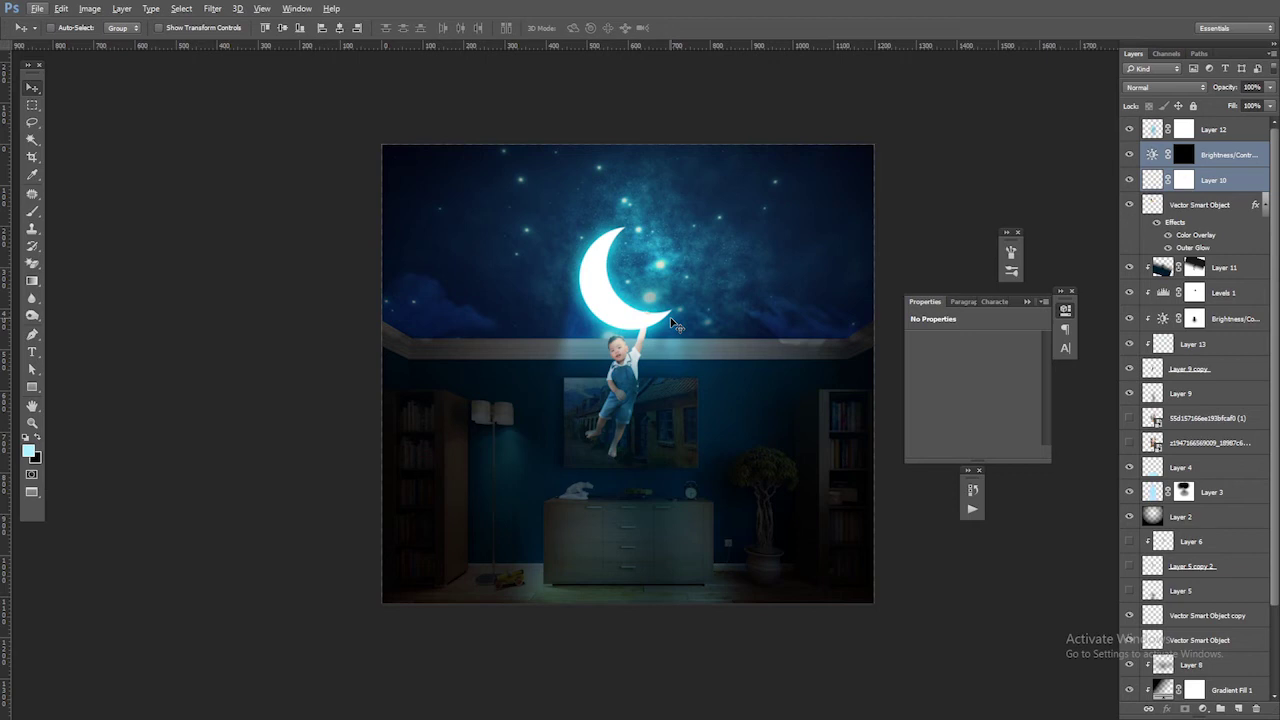
click(1153, 129)
key(b)
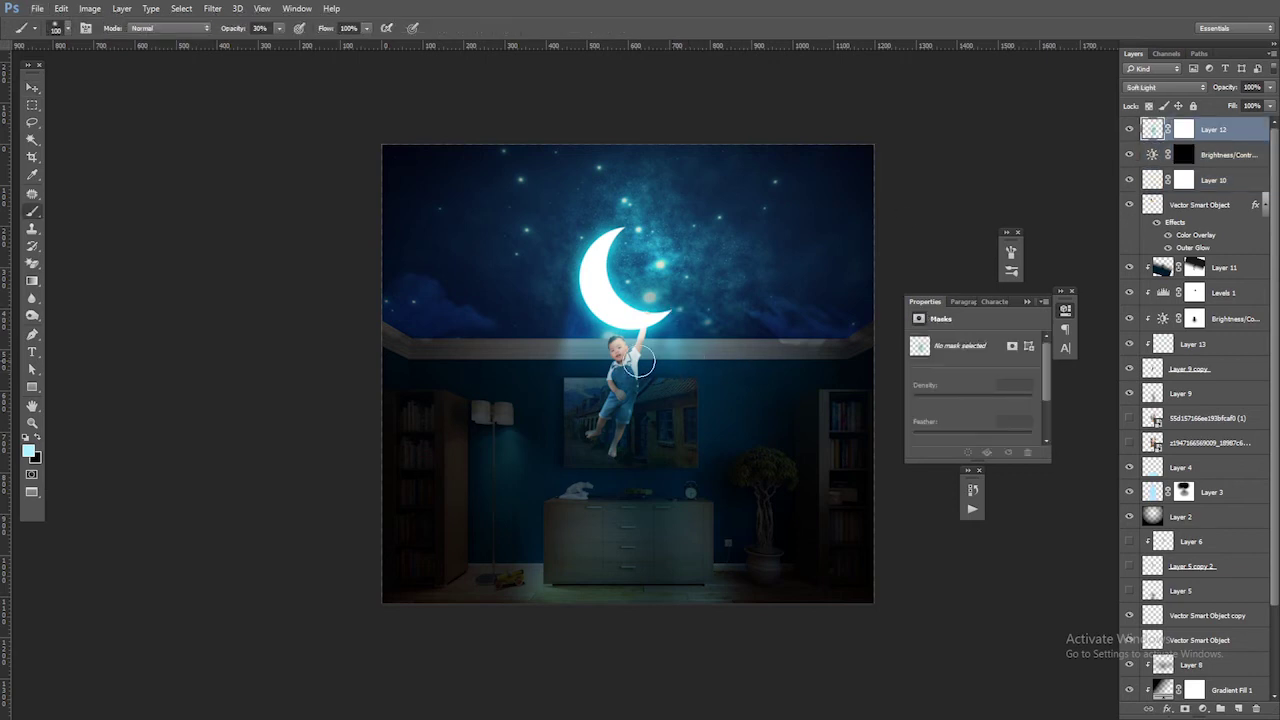
key(ctrl+plus)
click(1183, 129)
drag(1183, 129, 1256, 708)
click(591, 278)
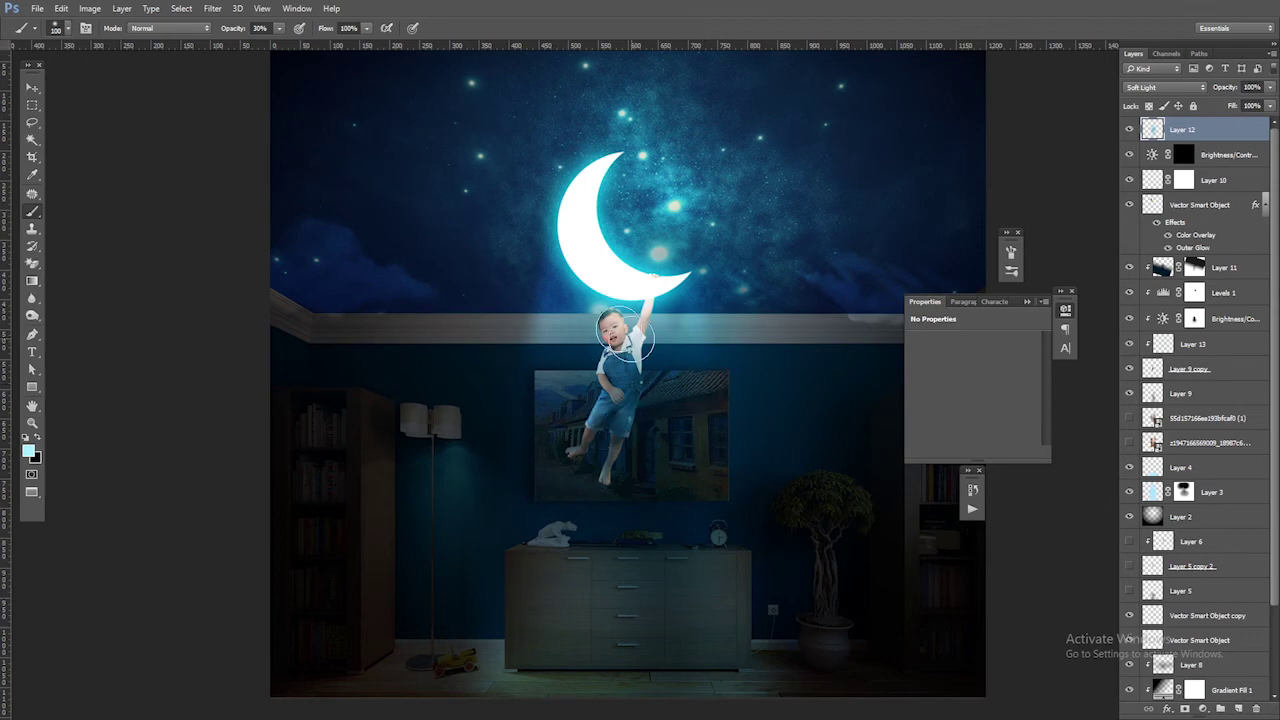
Step: Set Layer 12 to Hard Light at 72% opacity, with a slightly smaller brush at 73%
click(66, 28)
drag(125, 78, 122, 78)
key(7)
key(3)
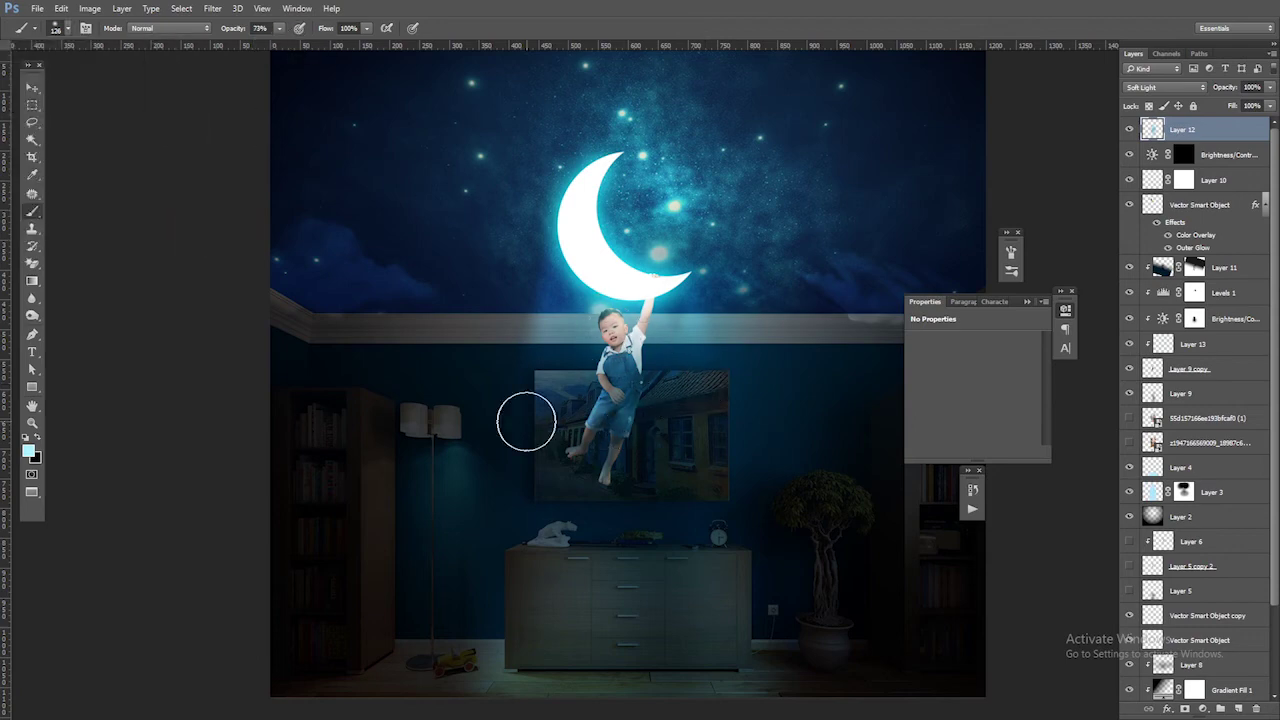
key(Down)
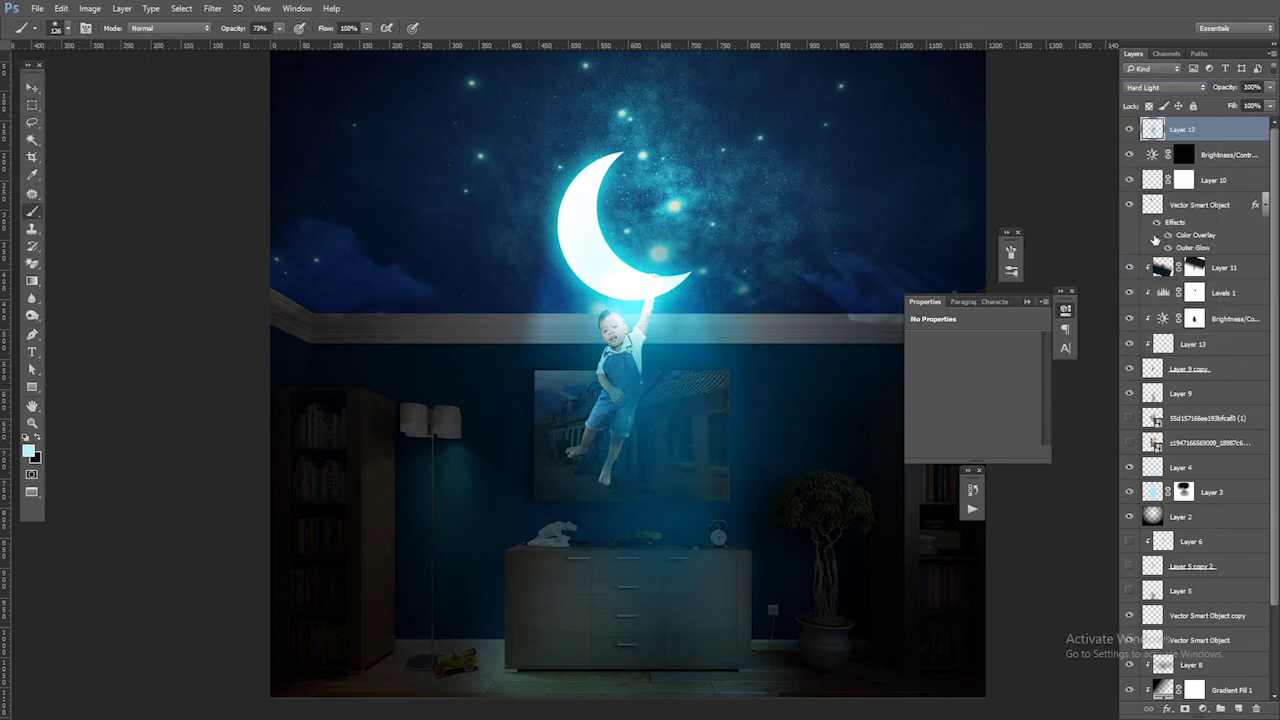
drag(1271, 88, 1252, 117)
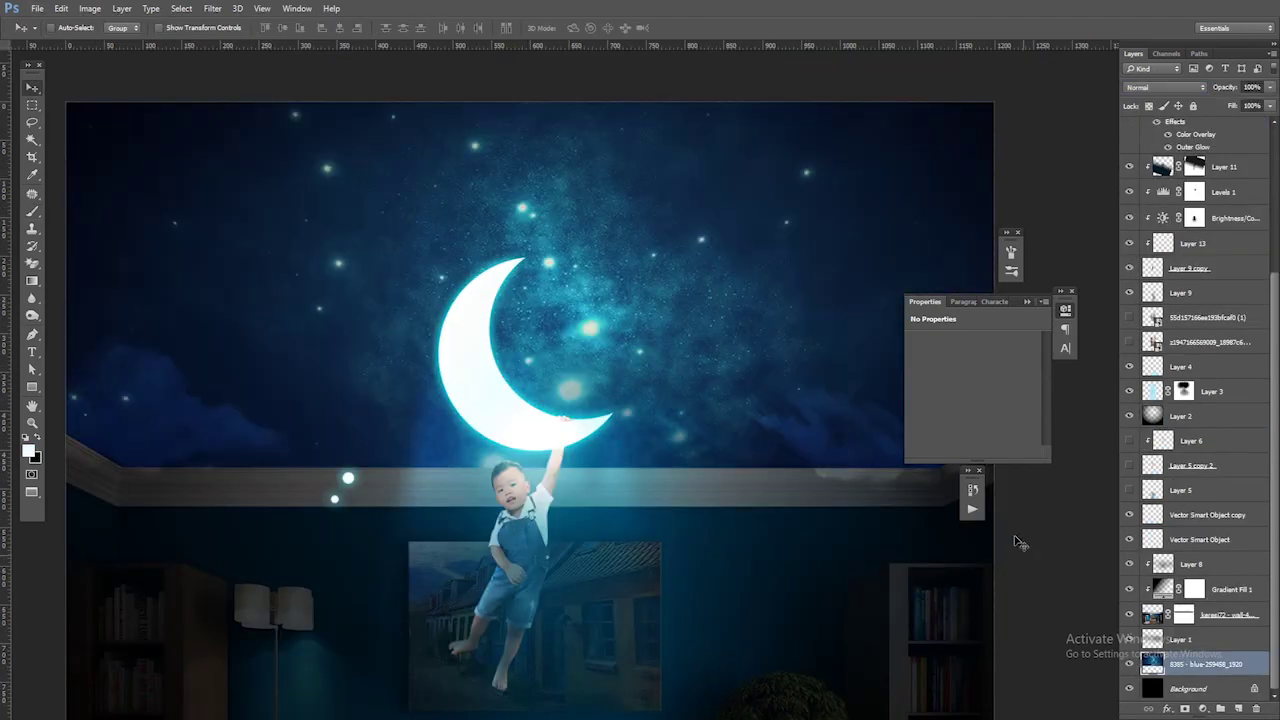
Step: Copy a rectangle of starry sky to a new layer, move it into the room and above Layer 6
key(m)
drag(237, 105, 575, 335)
key(ctrl+j)
key(v)
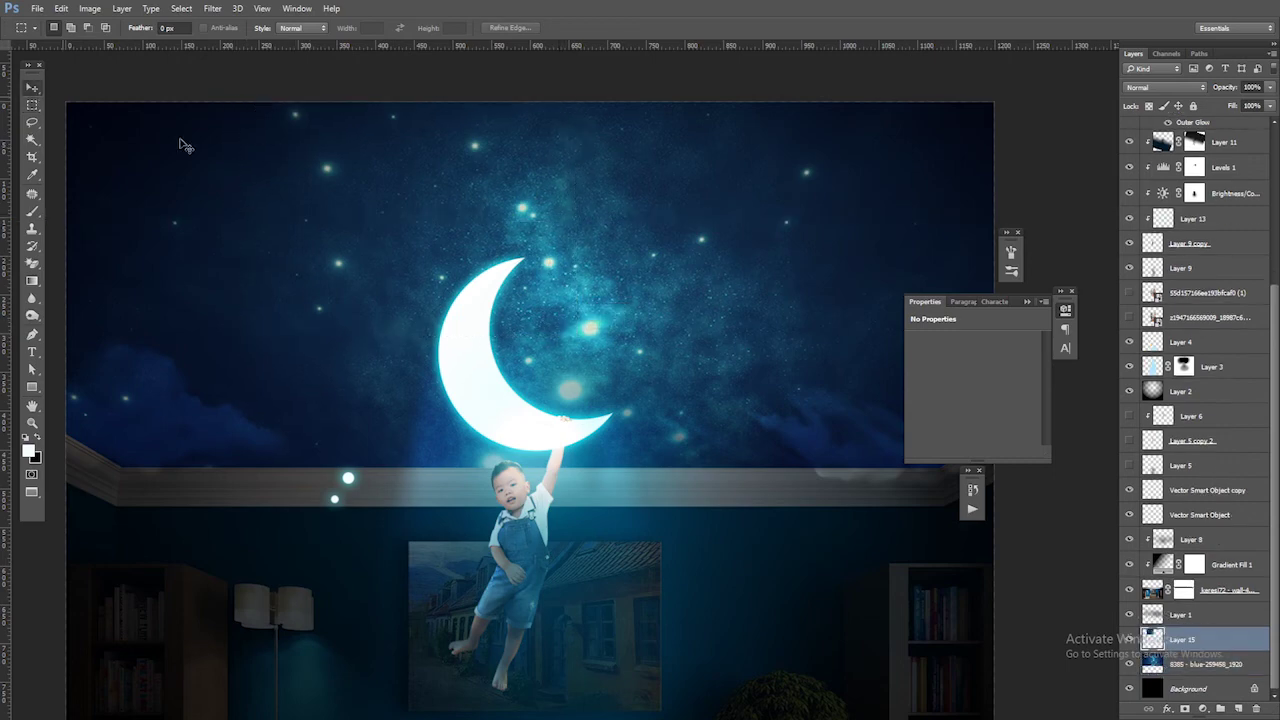
drag(353, 461, 386, 494)
mouse_move(1180, 639)
mouse_down()
mouse_move(1200, 597)
mouse_move(1200, 410)
mouse_up()
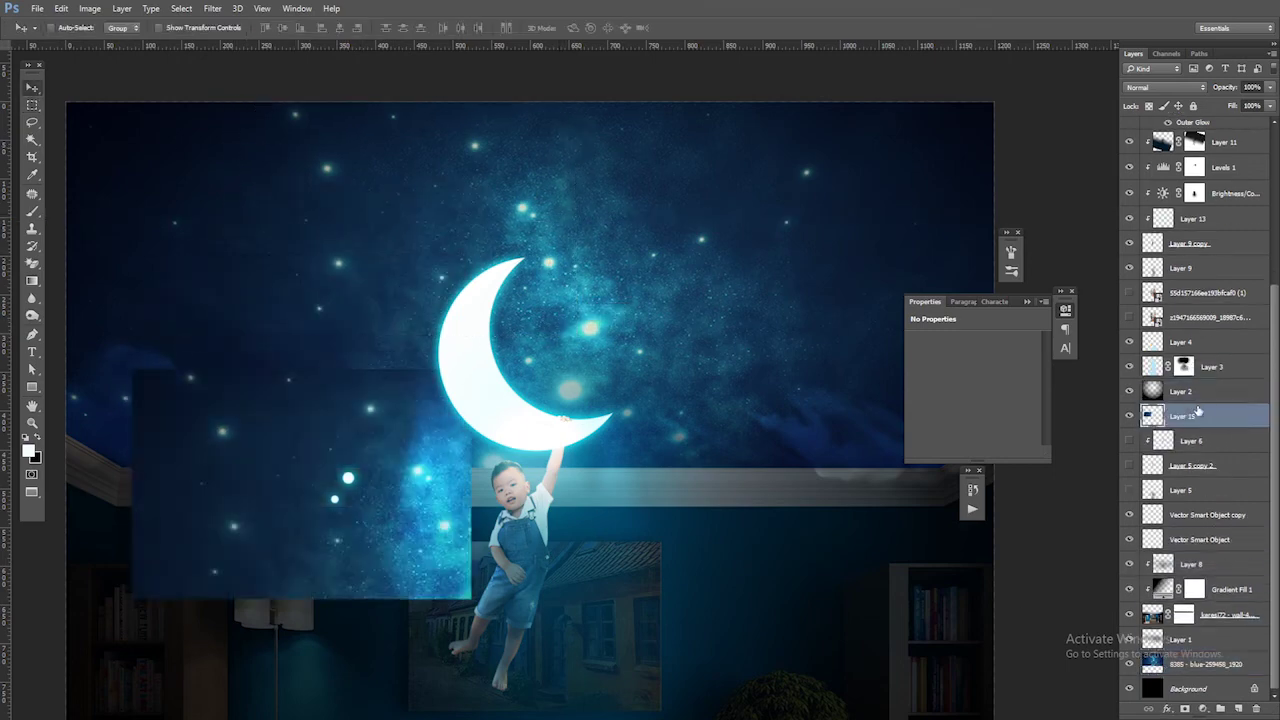
Step: Try Screen, Overlay and Lighter Color blending on the sky patch, settling on Lighten
click(1165, 87)
click(1150, 172)
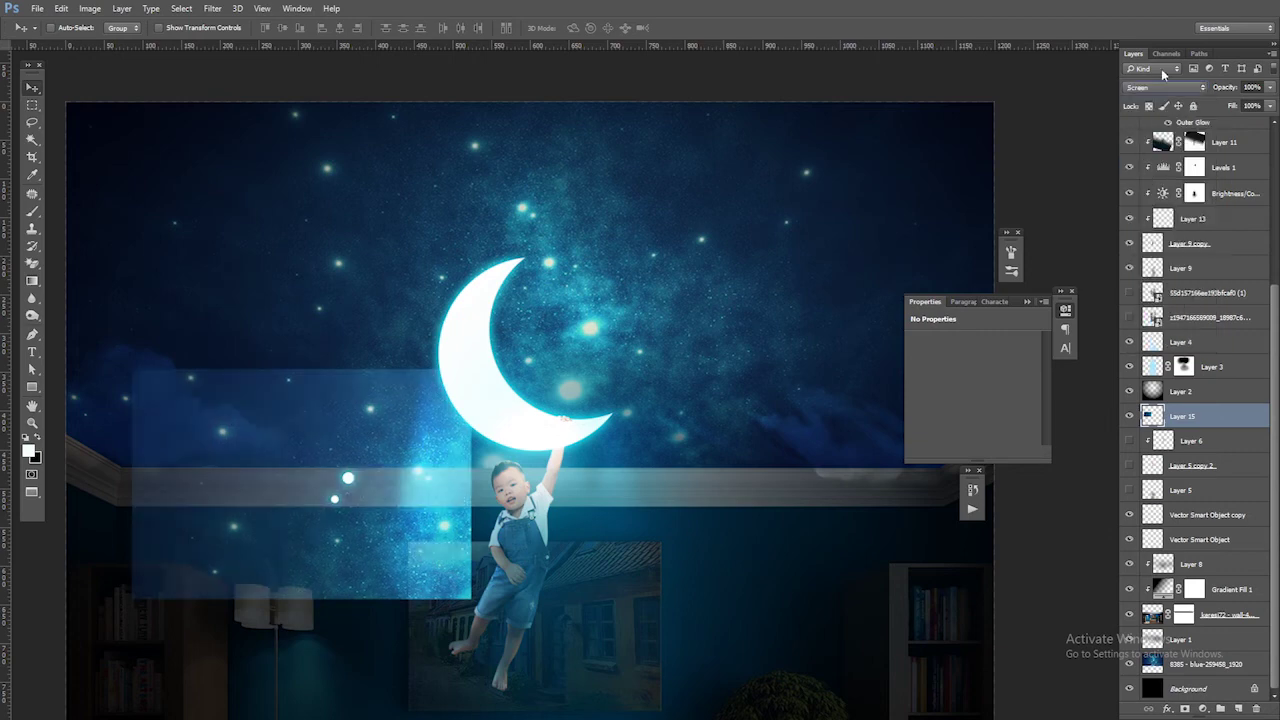
click(1165, 87)
click(1165, 225)
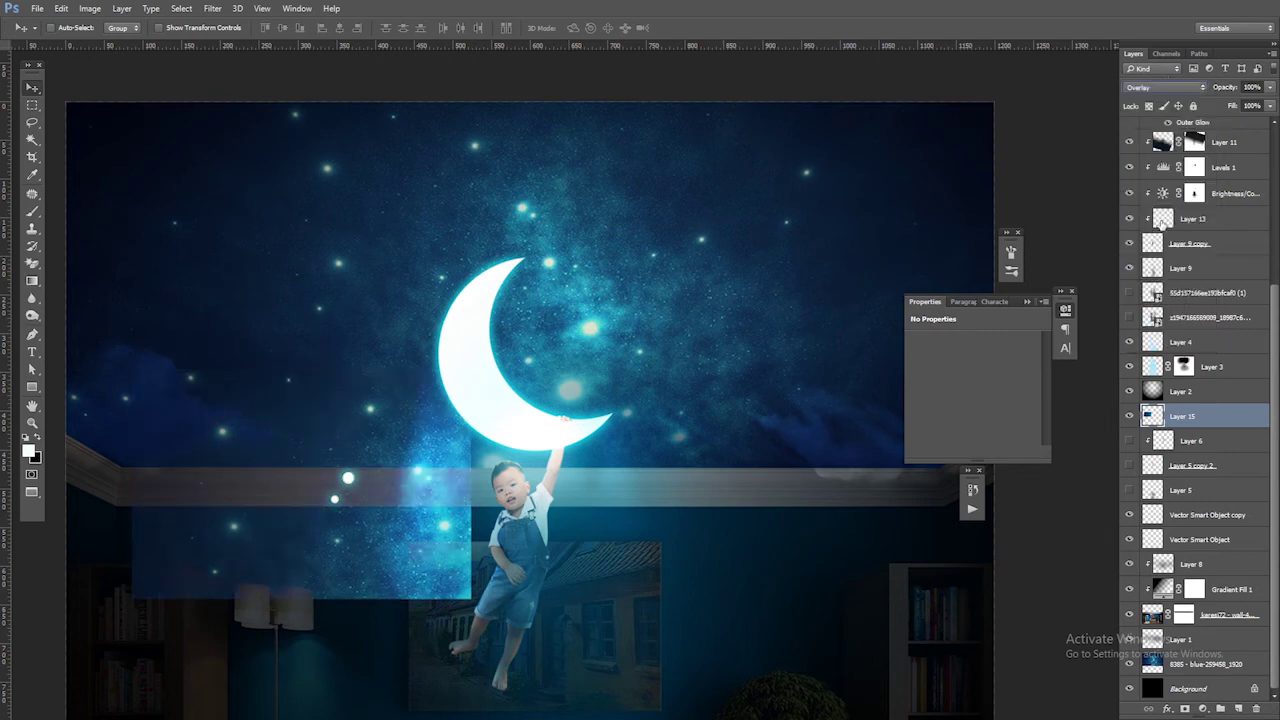
click(1165, 87)
click(1158, 204)
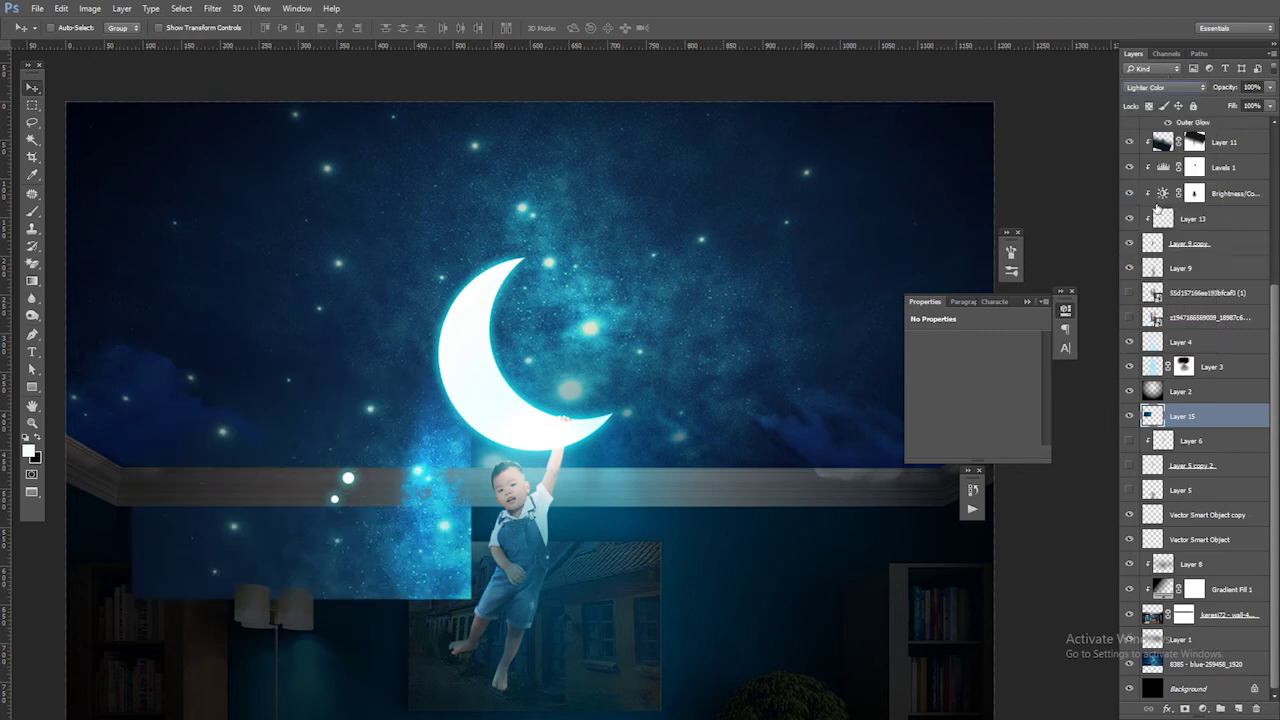
click(1165, 87)
click(1200, 170)
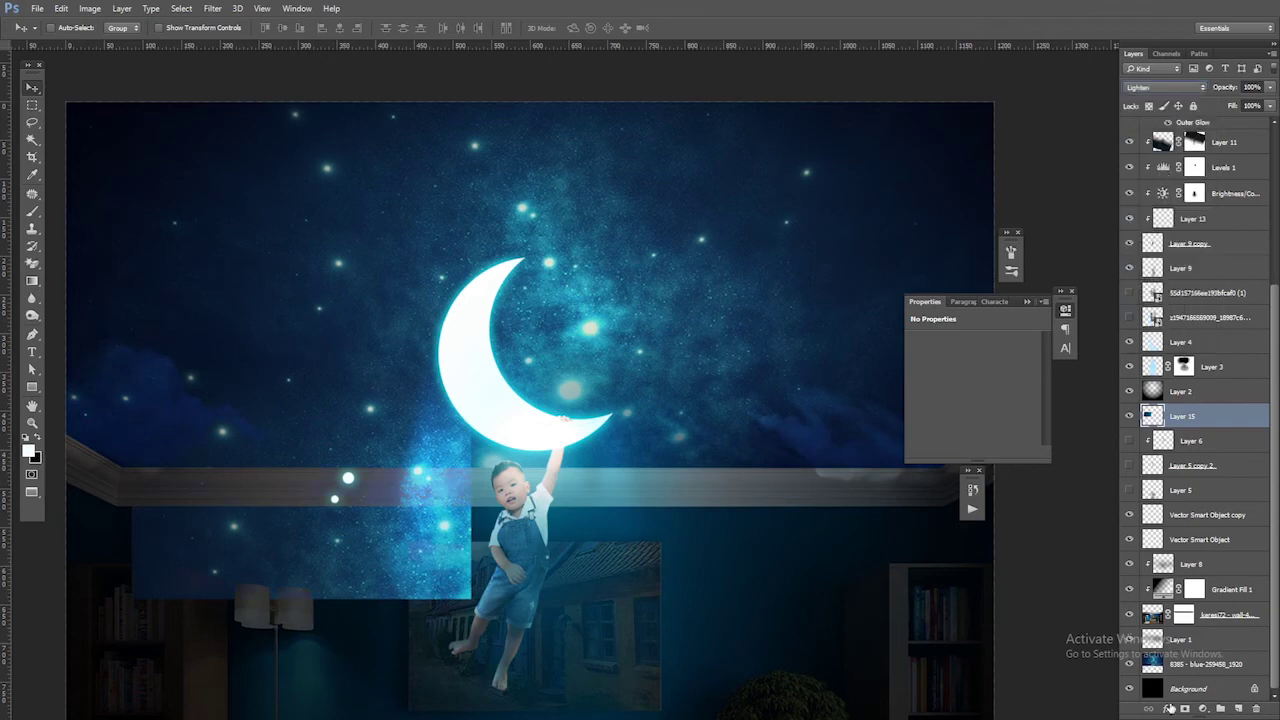
Step: Mask away the sky patch's hard edges with black paint, then duplicate the layer
click(1170, 708)
key(b)
key(x)
click(57, 27)
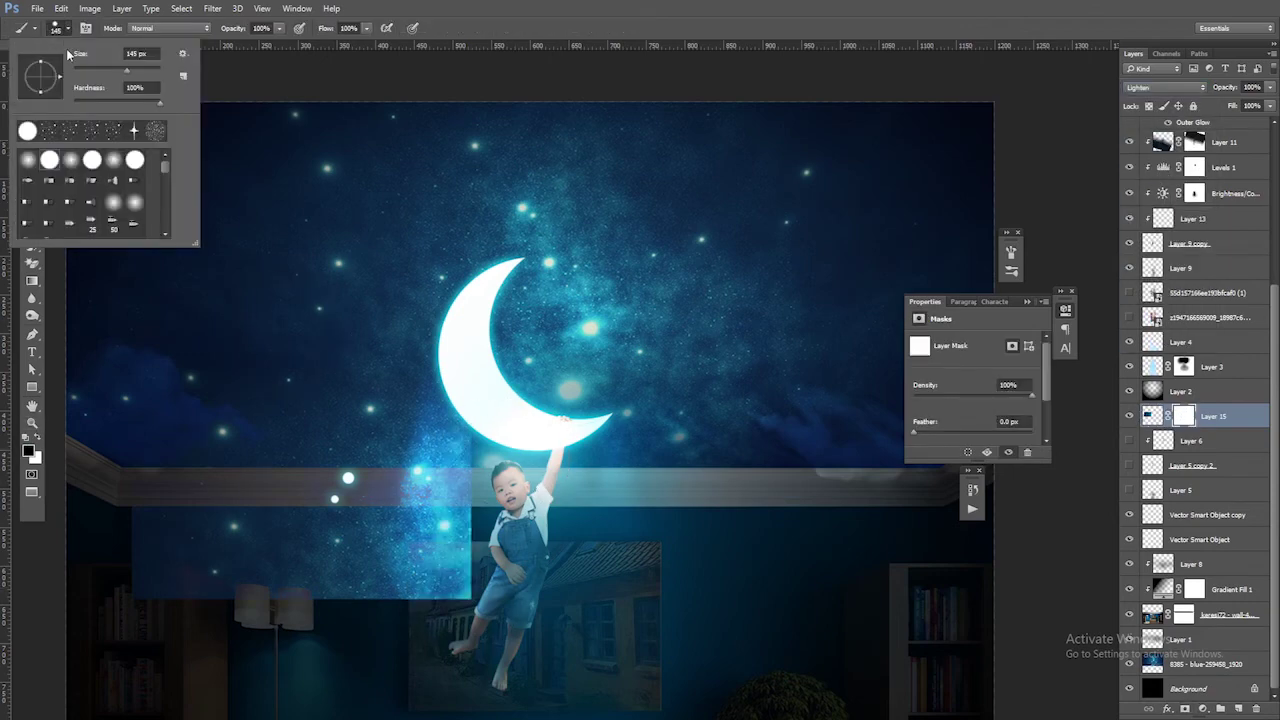
drag(487, 425, 375, 583)
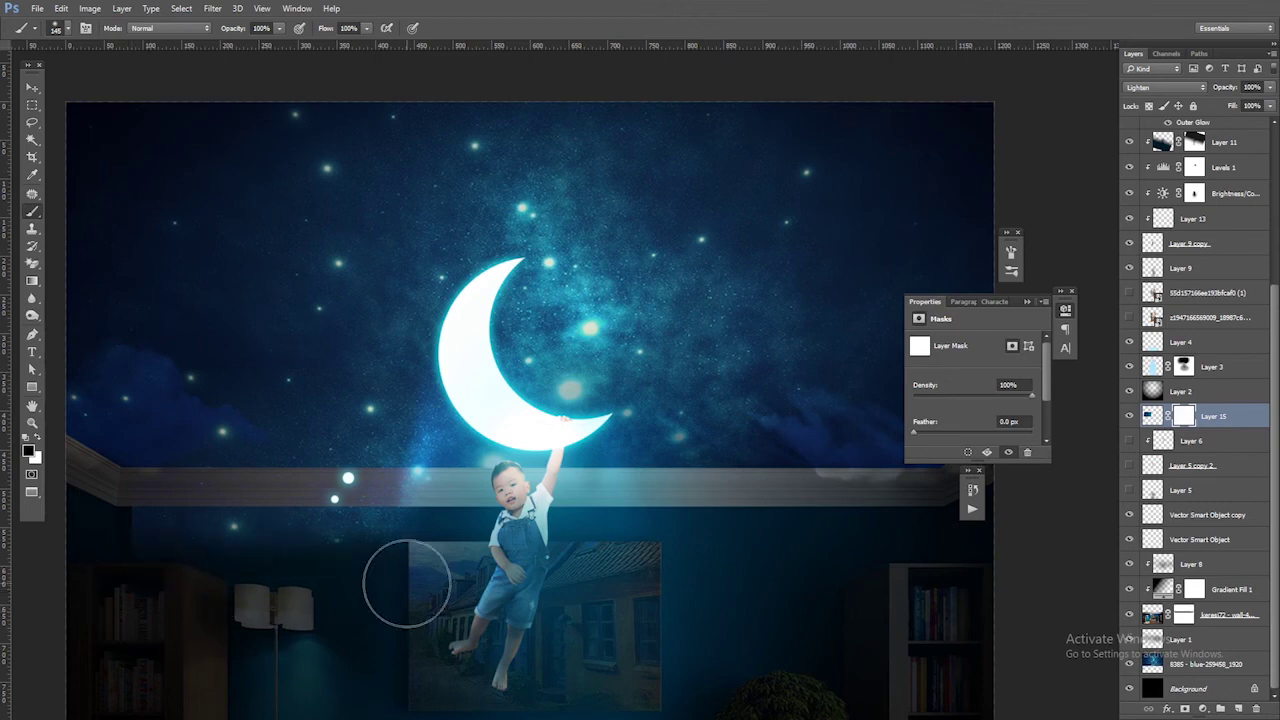
mouse_move(428, 357)
mouse_down()
mouse_move(289, 426)
mouse_move(291, 508)
mouse_up()
key(ctrl)
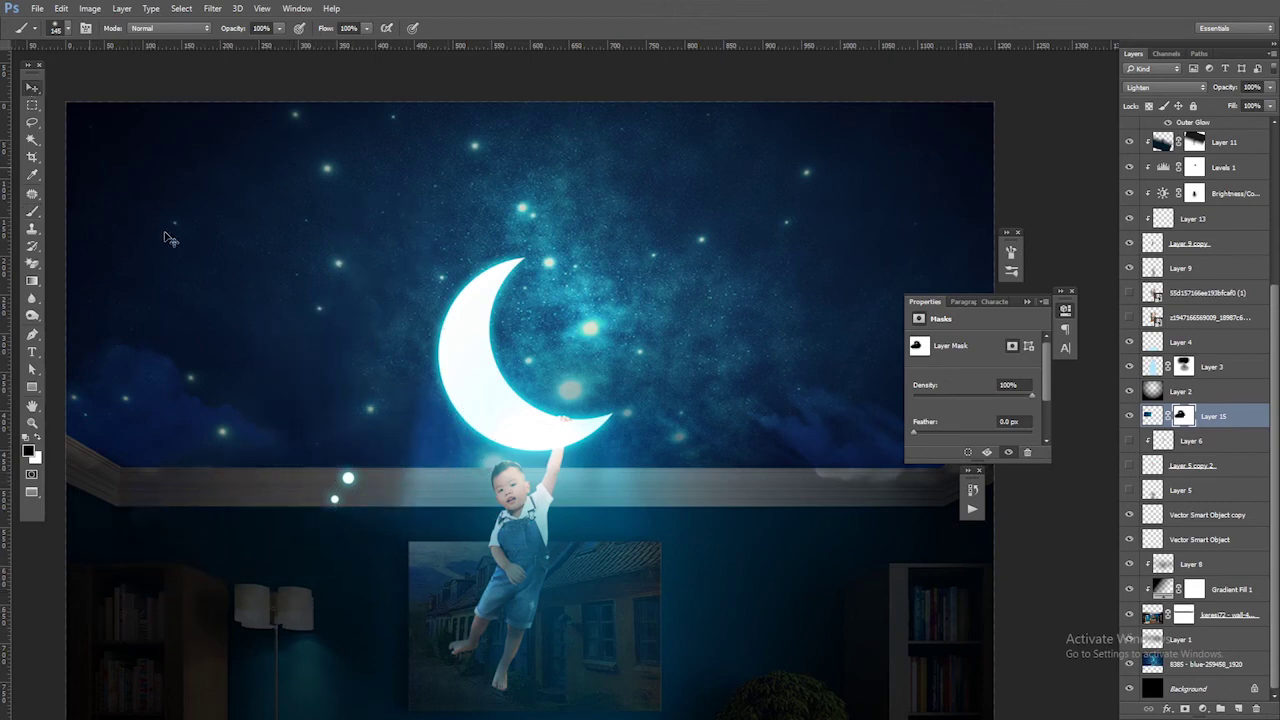
key(ctrl+j)
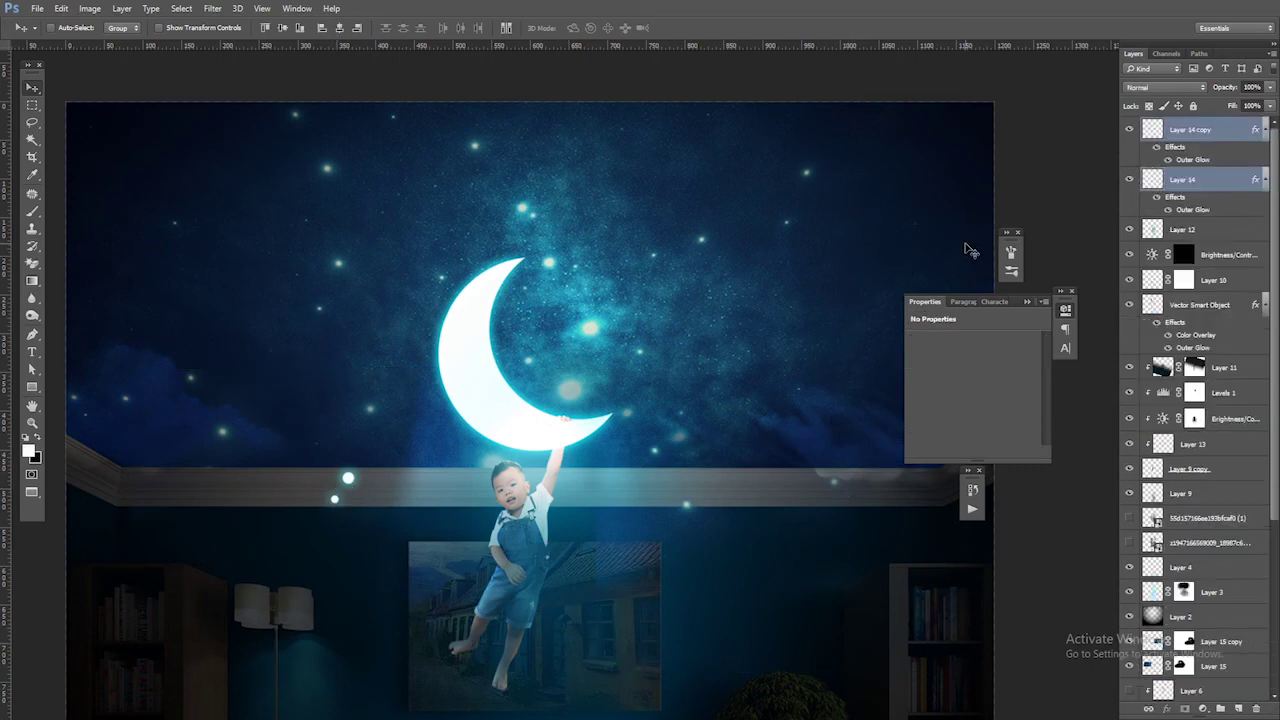
Step: Target the Layer 15 mask with black as the painting colour
ctrl+click(880, 398)
ctrl+click(838, 484)
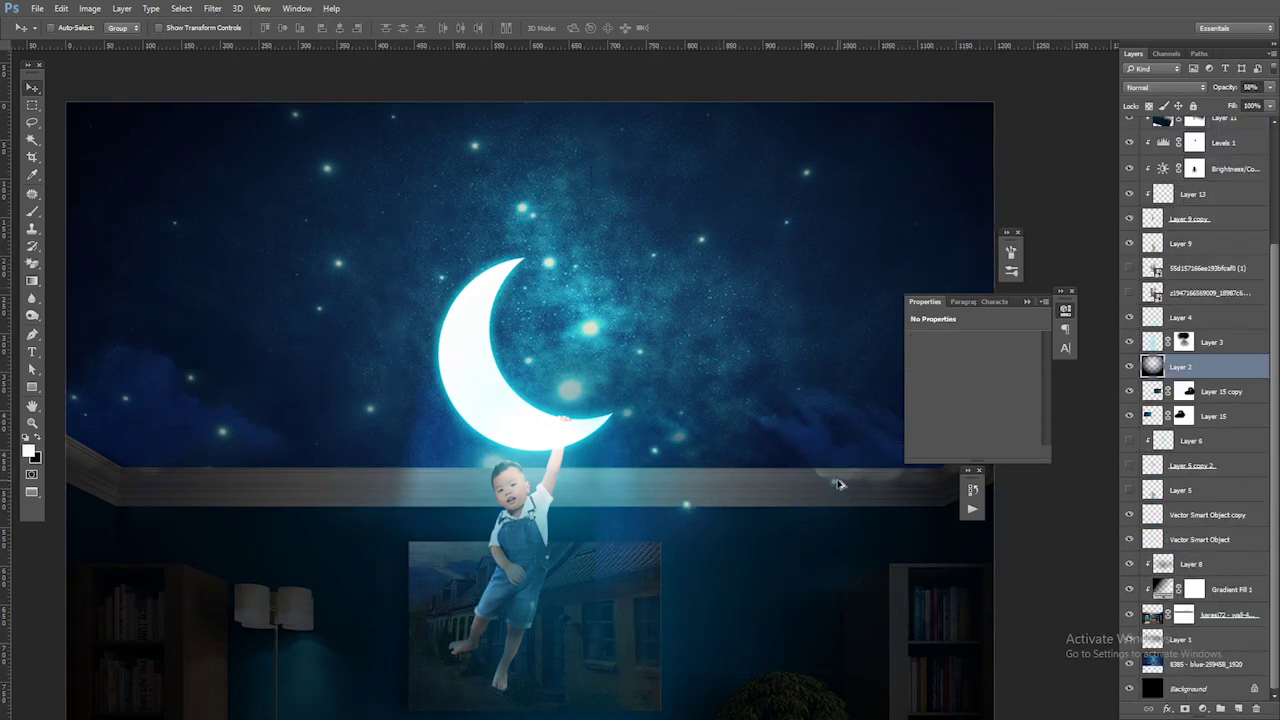
click(1188, 391)
key(b)
key(x)
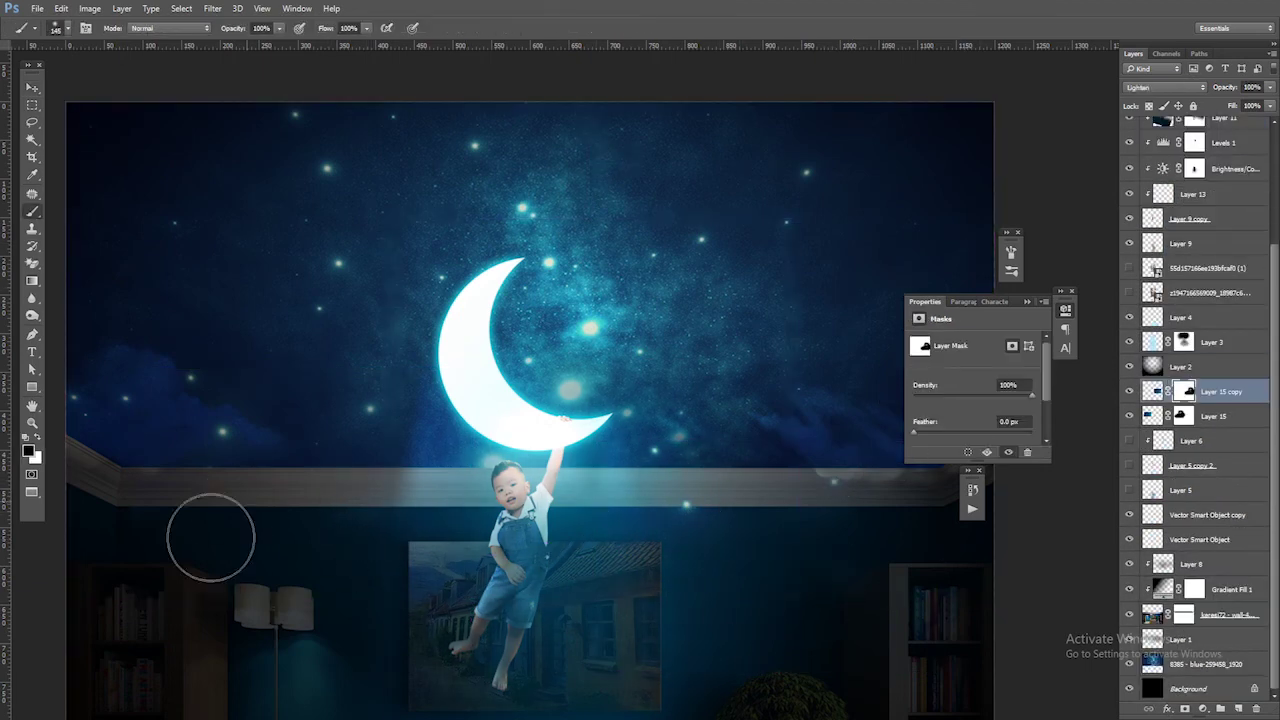
key(alt+bracketleft)
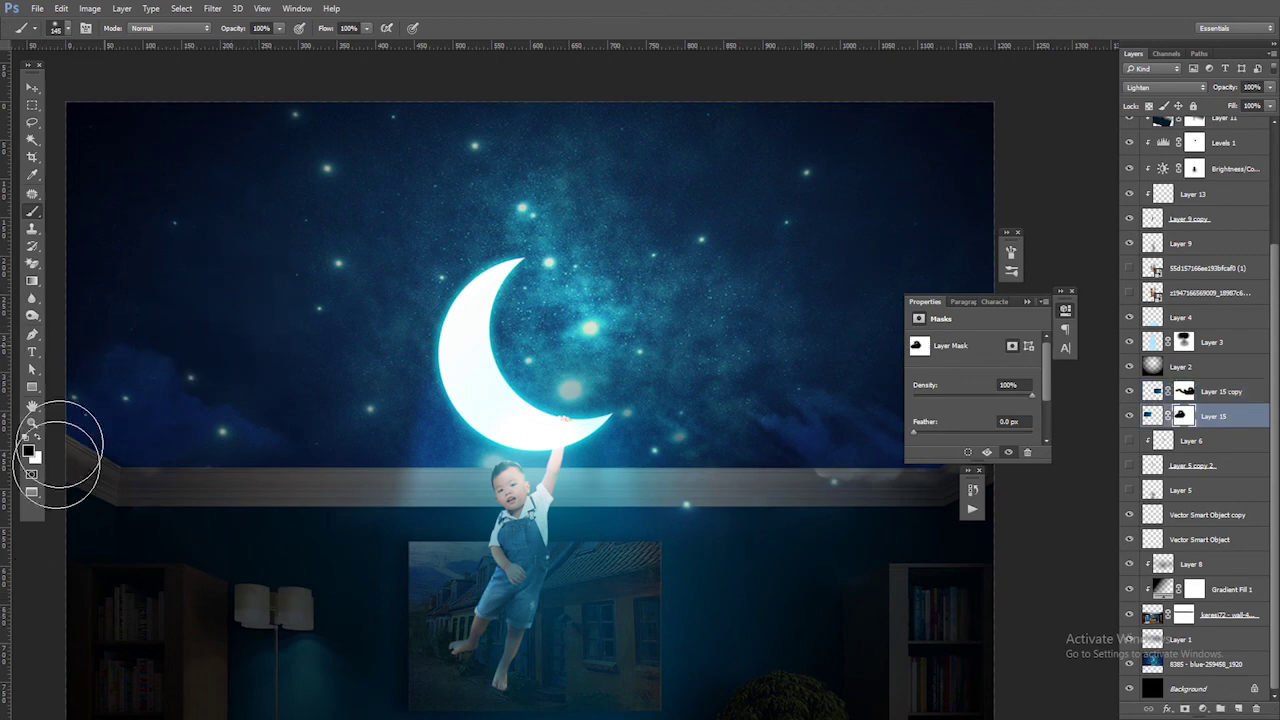
Step: Duplicate the starry layer and shrink and rotate the copy toward the room
click(32, 88)
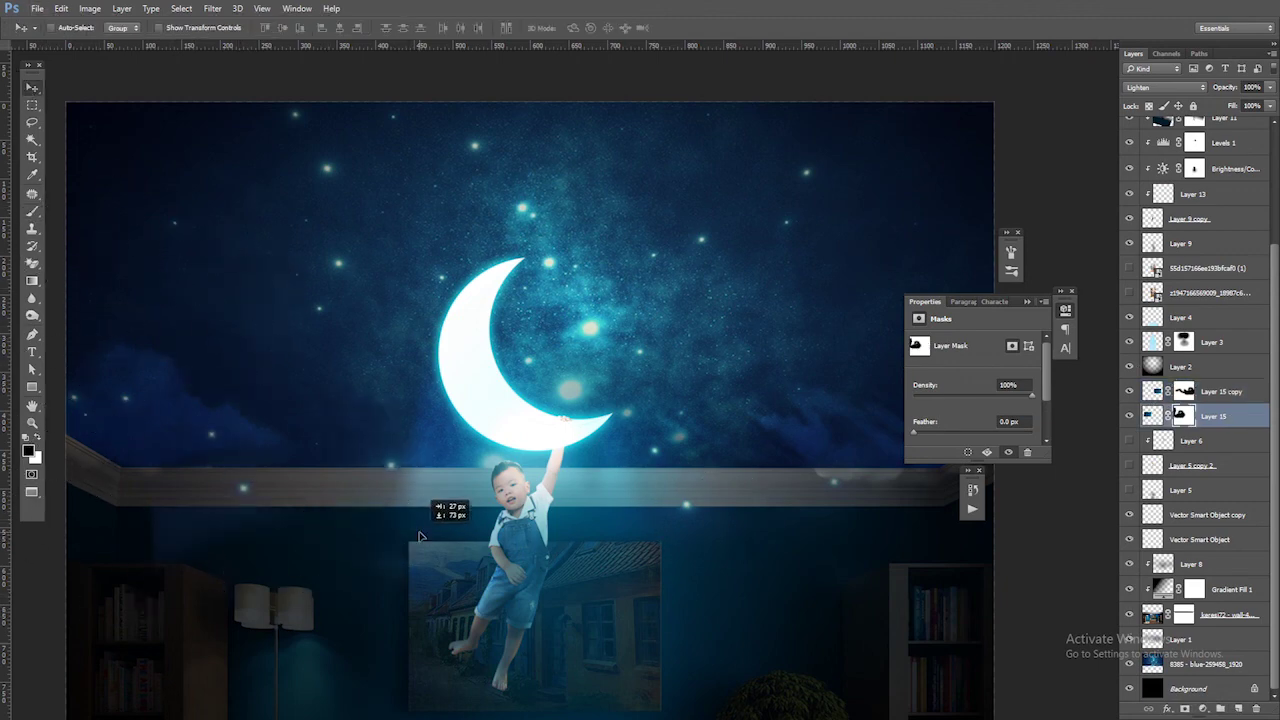
scroll(395, 505, down, 1)
scroll(395, 505, down, 1)
mouse_move(395, 505)
mouse_down()
mouse_move(770, 460)
mouse_move(782, 472)
mouse_up()
key(ctrl+t)
mouse_move(852, 607)
mouse_down()
mouse_move(750, 538)
mouse_move(698, 595)
mouse_move(576, 635)
mouse_up()
key(Return)
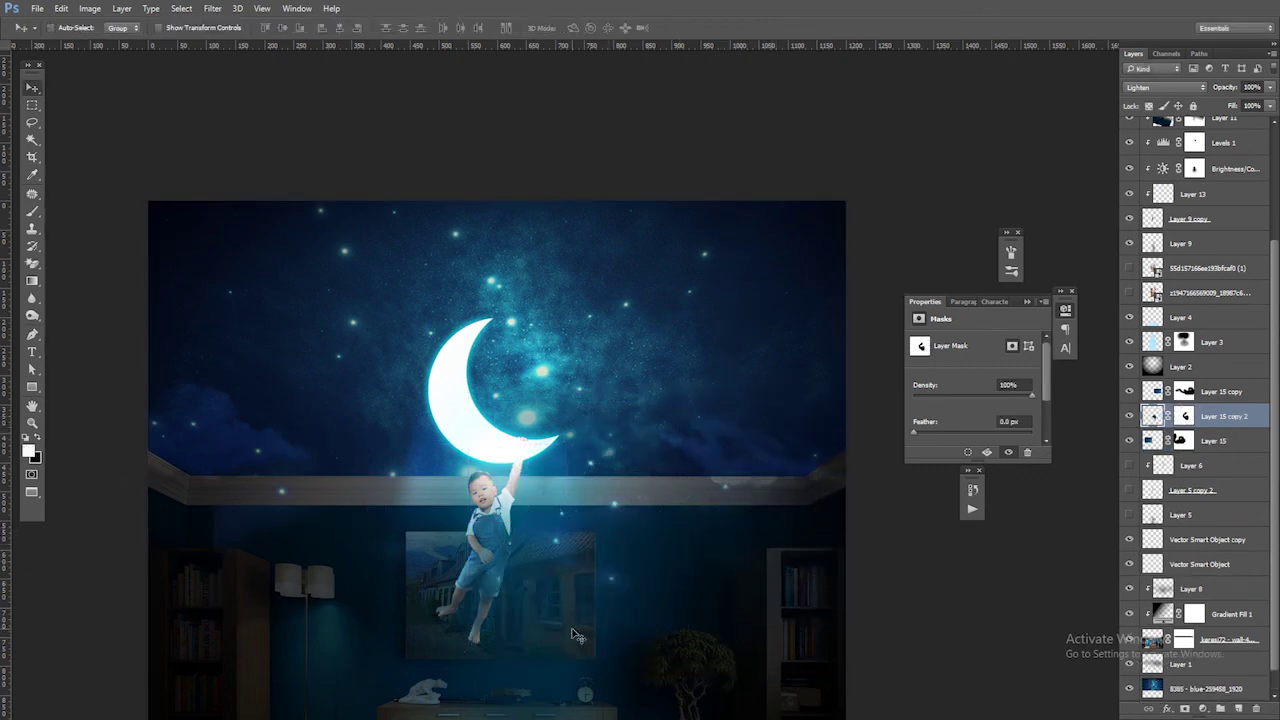
Step: Add three more star copies, shrinking one, and scatter them across the room
drag(558, 566, 560, 570)
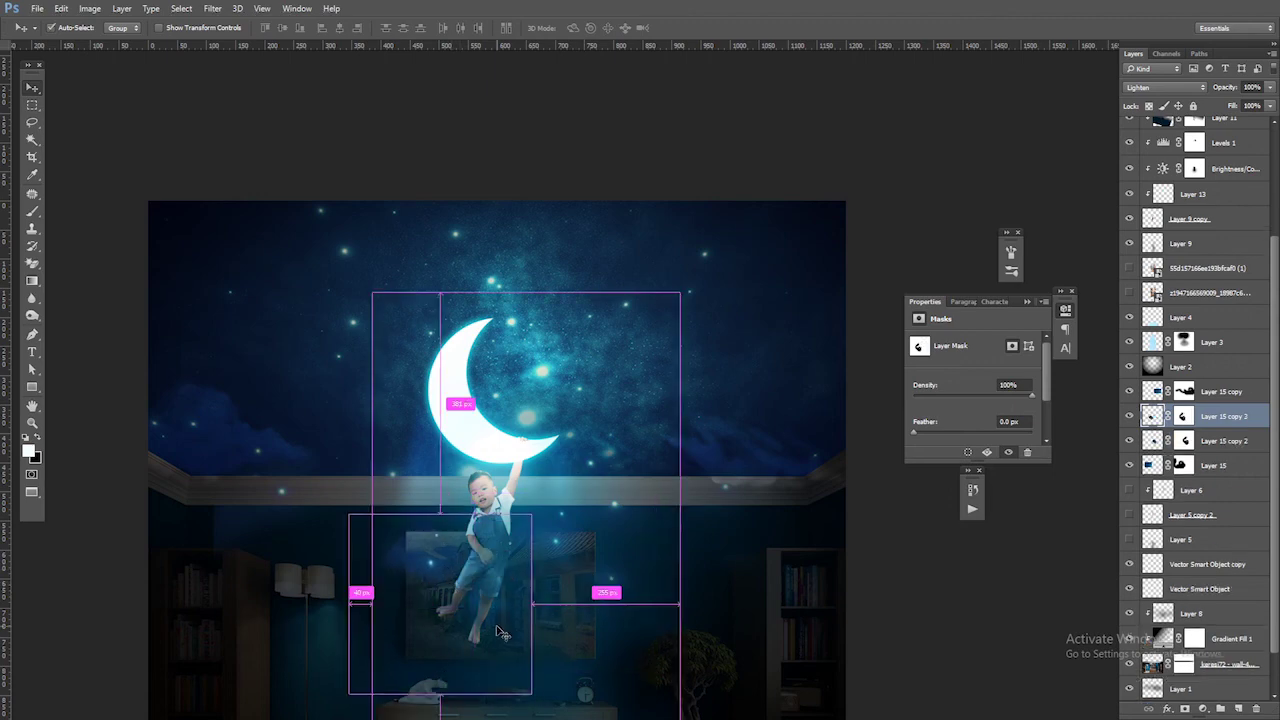
key(ctrl+t)
mouse_move(549, 694)
mouse_down()
mouse_move(492, 593)
mouse_move(470, 615)
mouse_up()
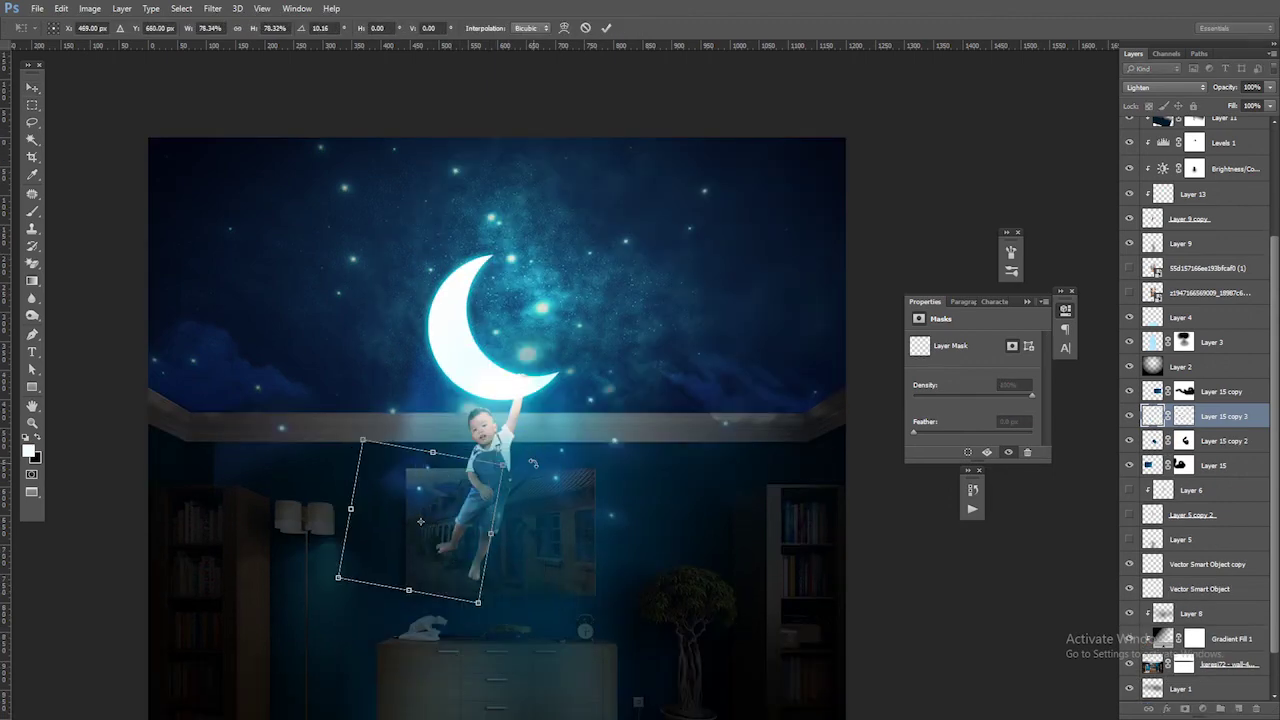
key(Return)
key(ctrl+minus)
alt+drag(549, 498, 545, 500)
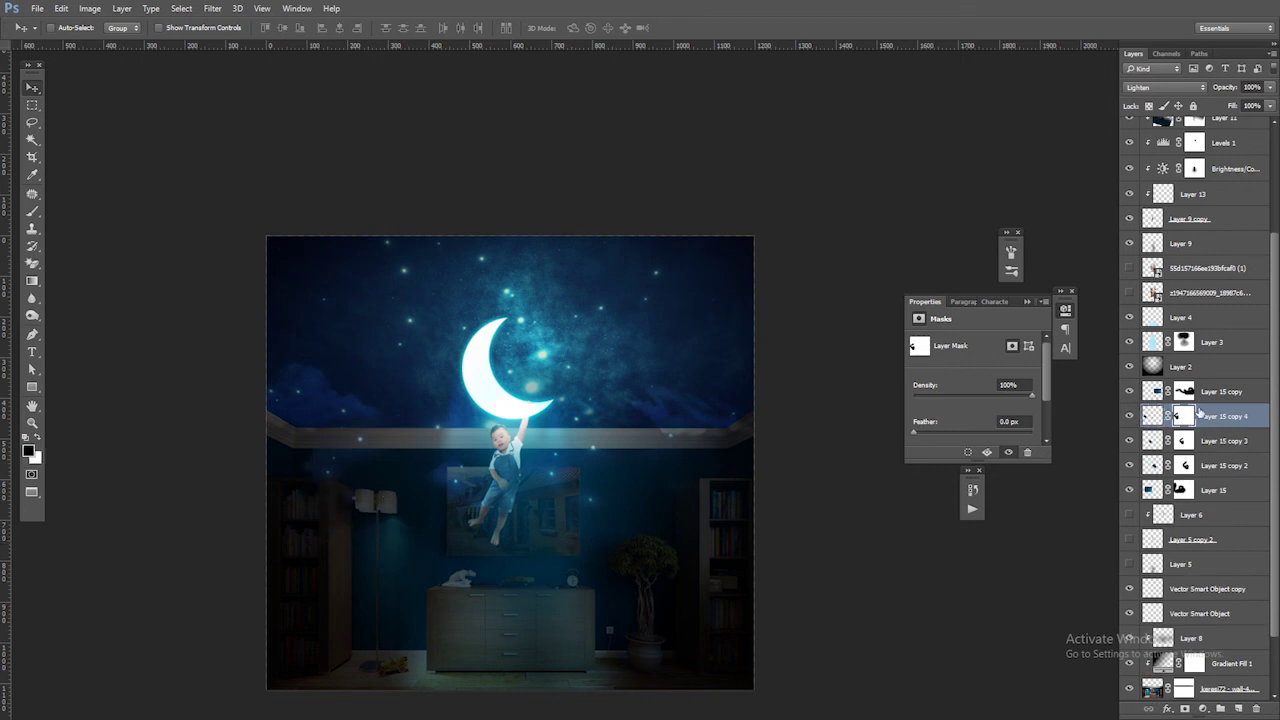
alt+drag(329, 482, 790, 475)
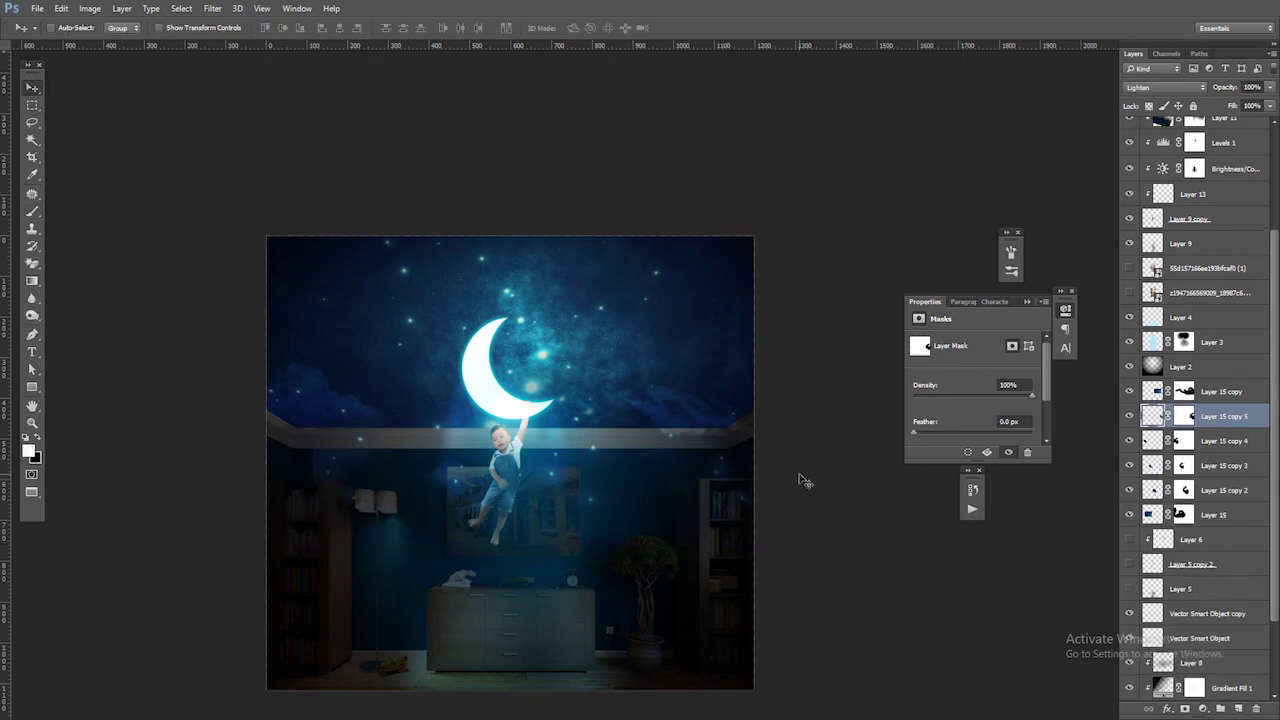
click(585, 500)
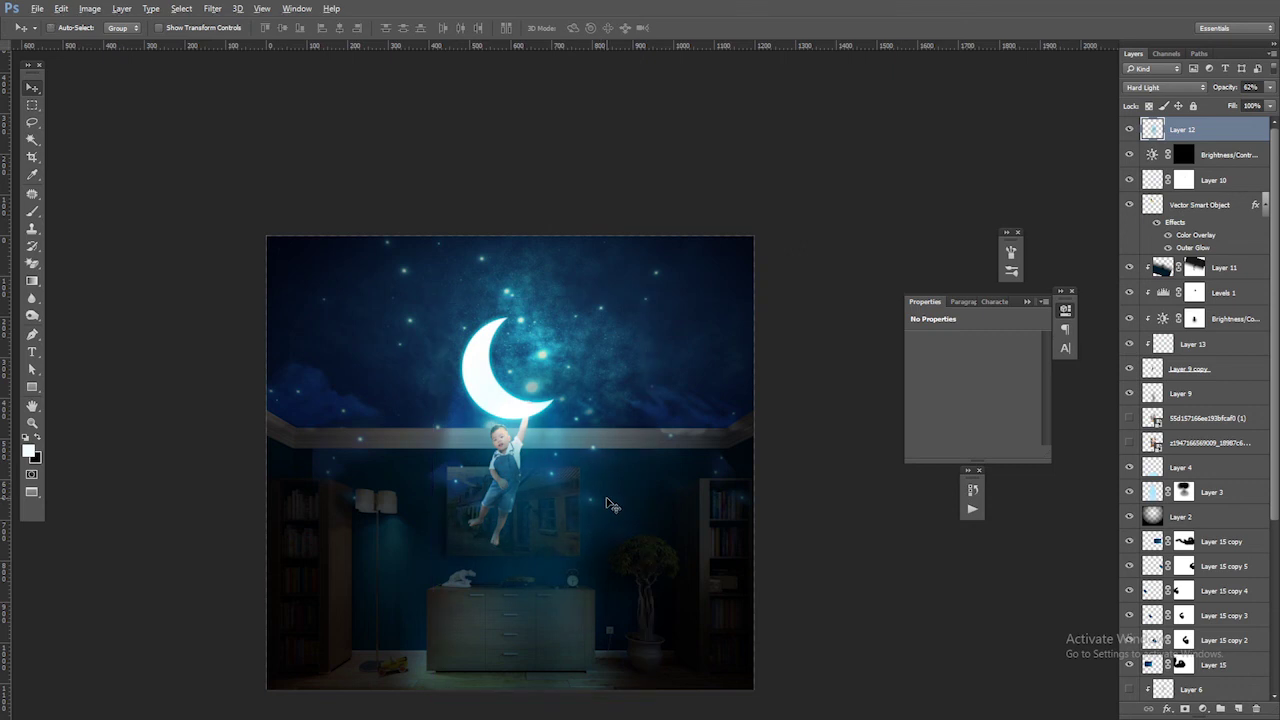
Step: Add a Channel Mixer adjustment with the Black & White with Green Filter preset
scroll(492, 498, down, 1)
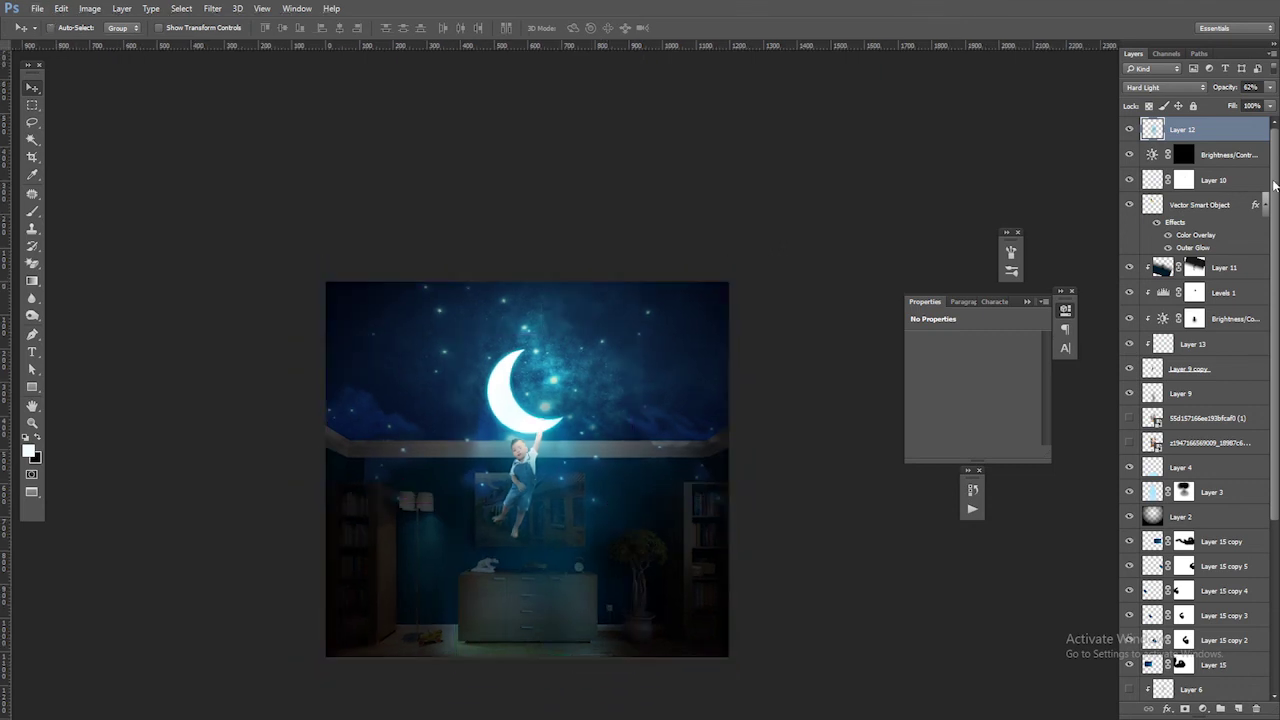
click(1203, 708)
click(1152, 594)
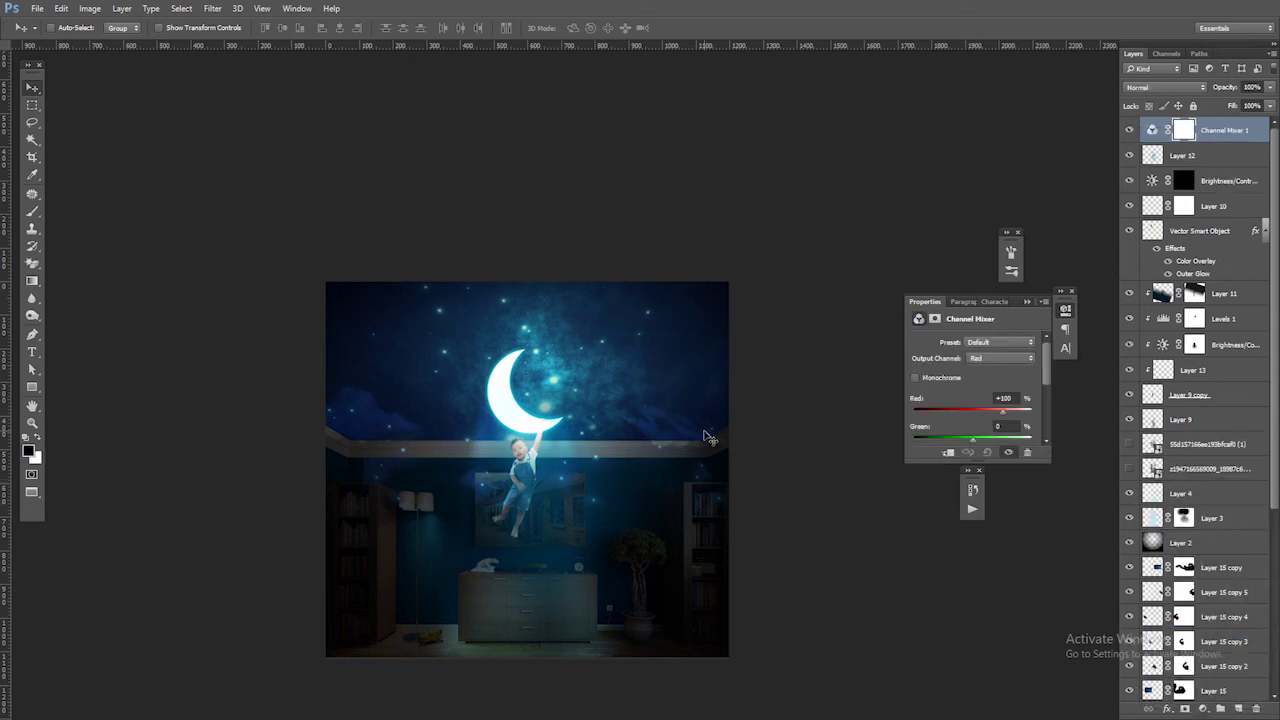
click(1000, 342)
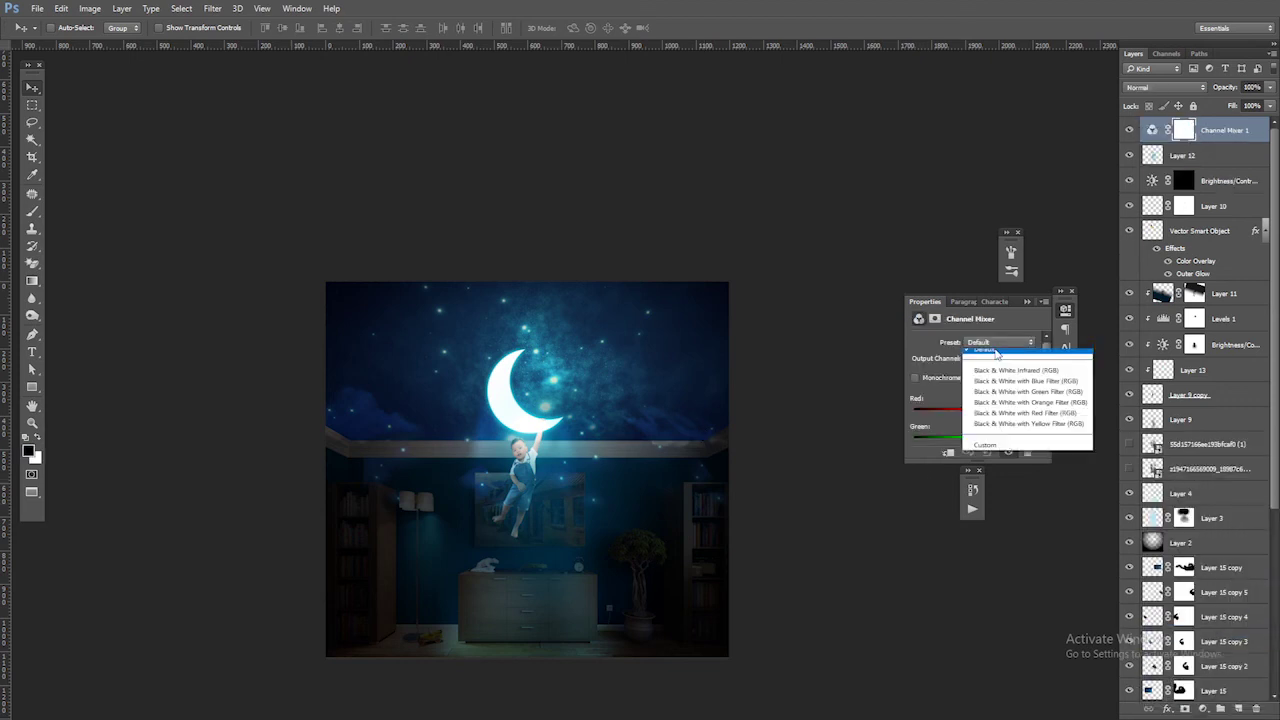
click(1048, 398)
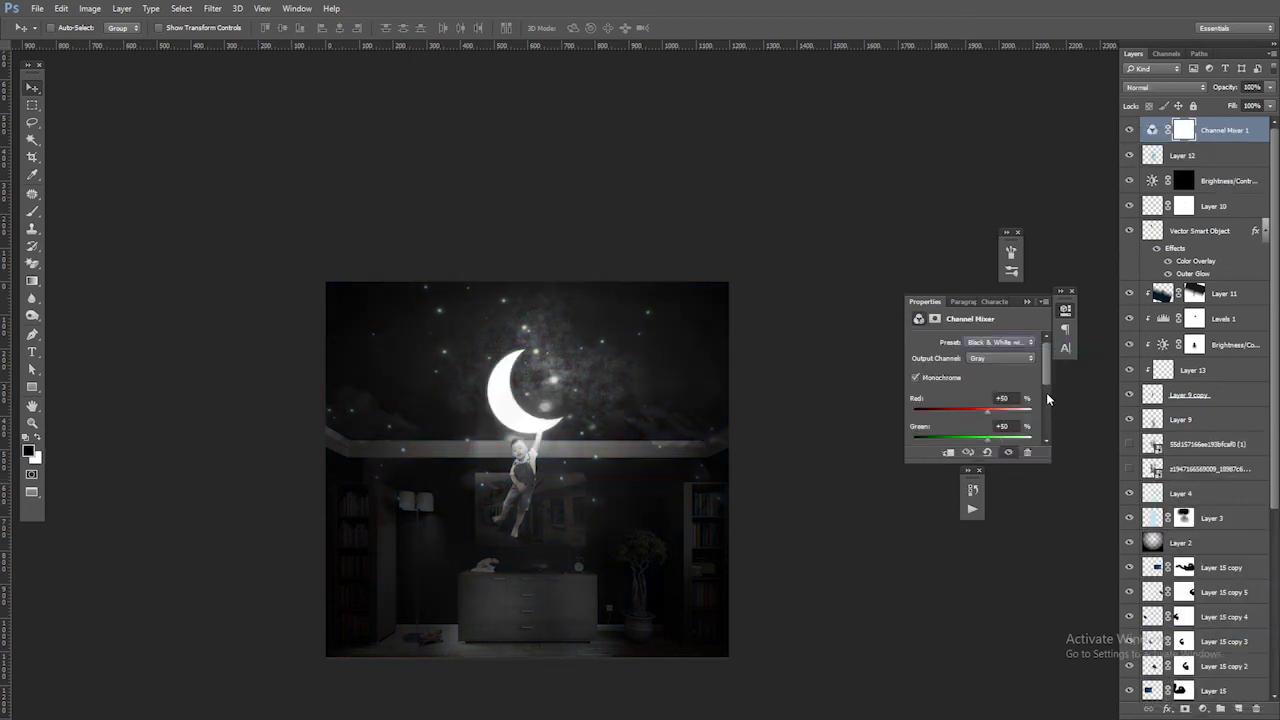
key(Down)
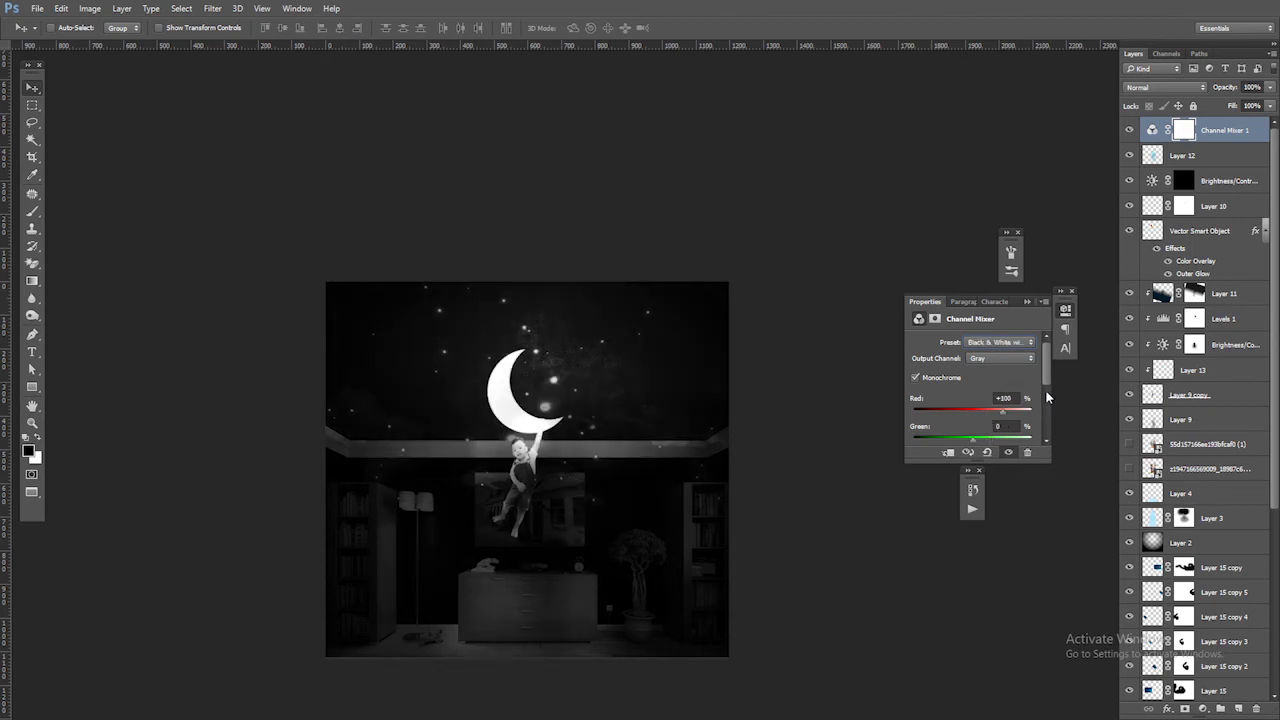
key(Down)
key(Down)
key(Down)
key(Down)
key(Down)
Step: Blend the mixer as Multiply at about 21% opacity and reapply the Green Filter preset
mouse_move(1270, 87)
mouse_down()
mouse_move(1257, 104)
mouse_move(1232, 103)
mouse_up()
scroll(617, 563, up, 1)
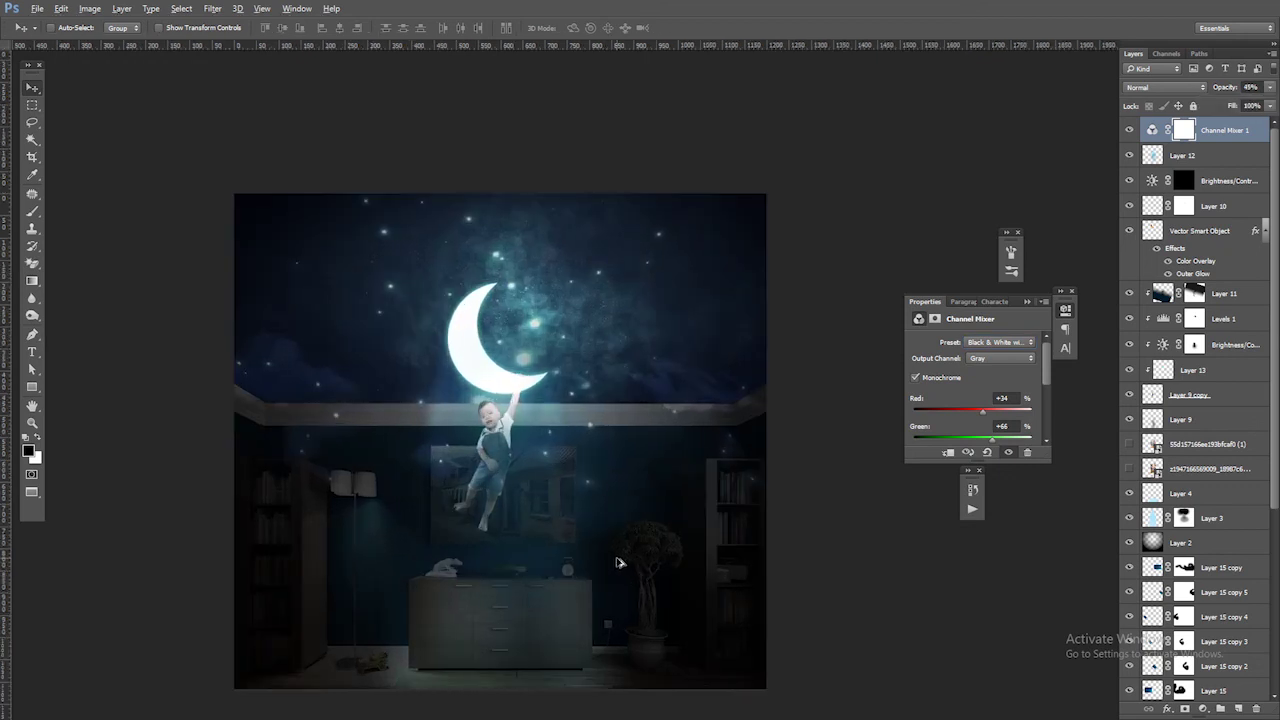
click(1165, 87)
click(1155, 130)
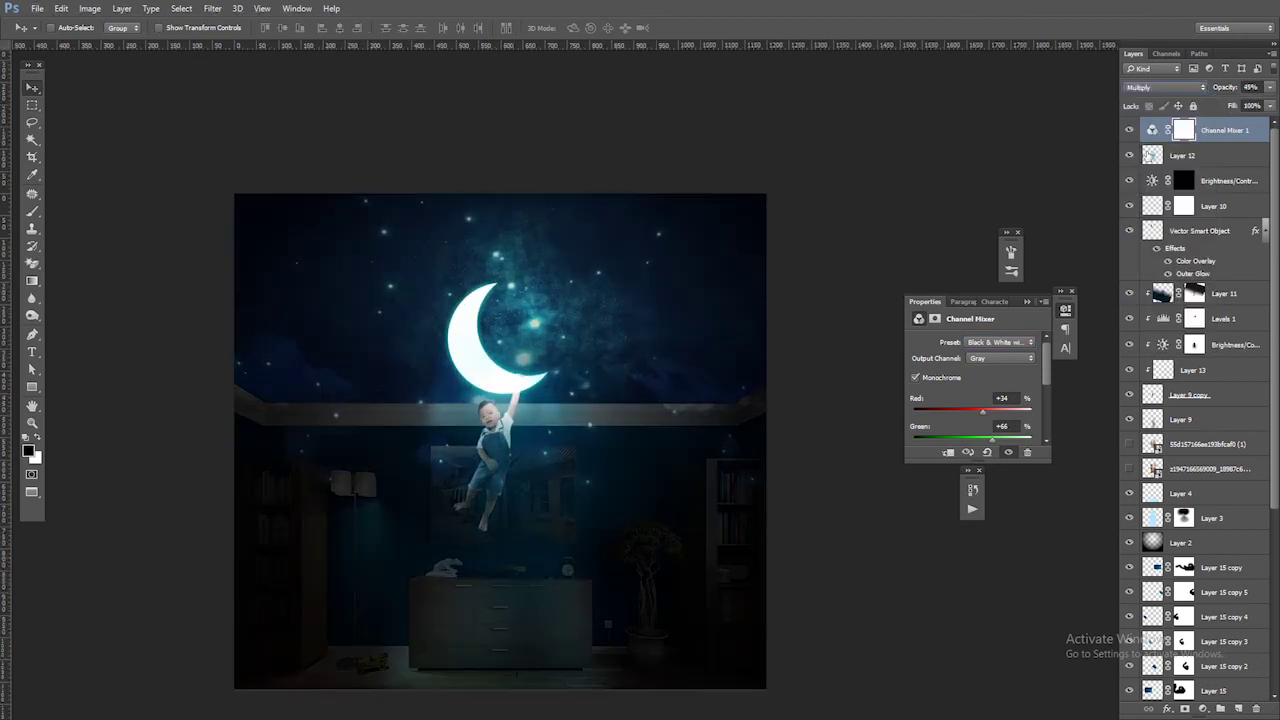
drag(1271, 87, 1220, 105)
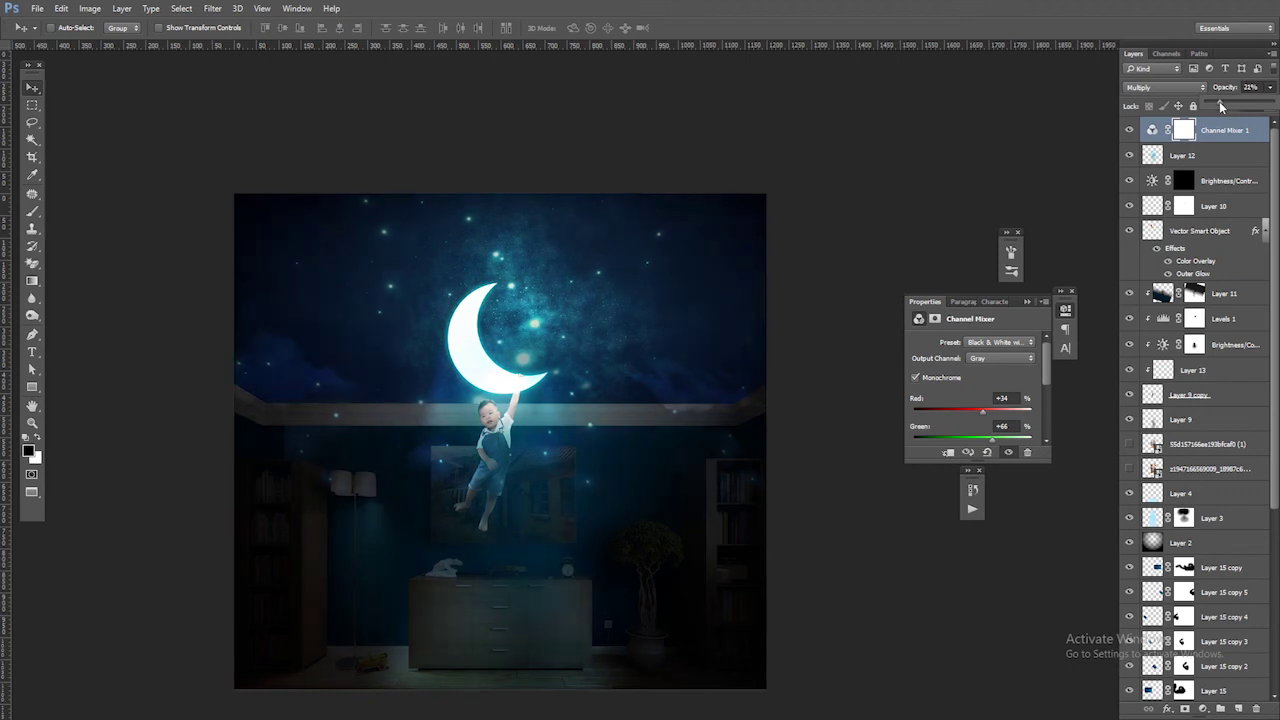
scroll(737, 500, up, 1)
scroll(737, 500, up, 1)
scroll(737, 500, up, 1)
click(1000, 342)
click(1005, 397)
Step: Try moving Layer 2 to the top, undo it, and settle the mixer opacity at 35%
scroll(727, 393, down, 1)
scroll(727, 393, down, 1)
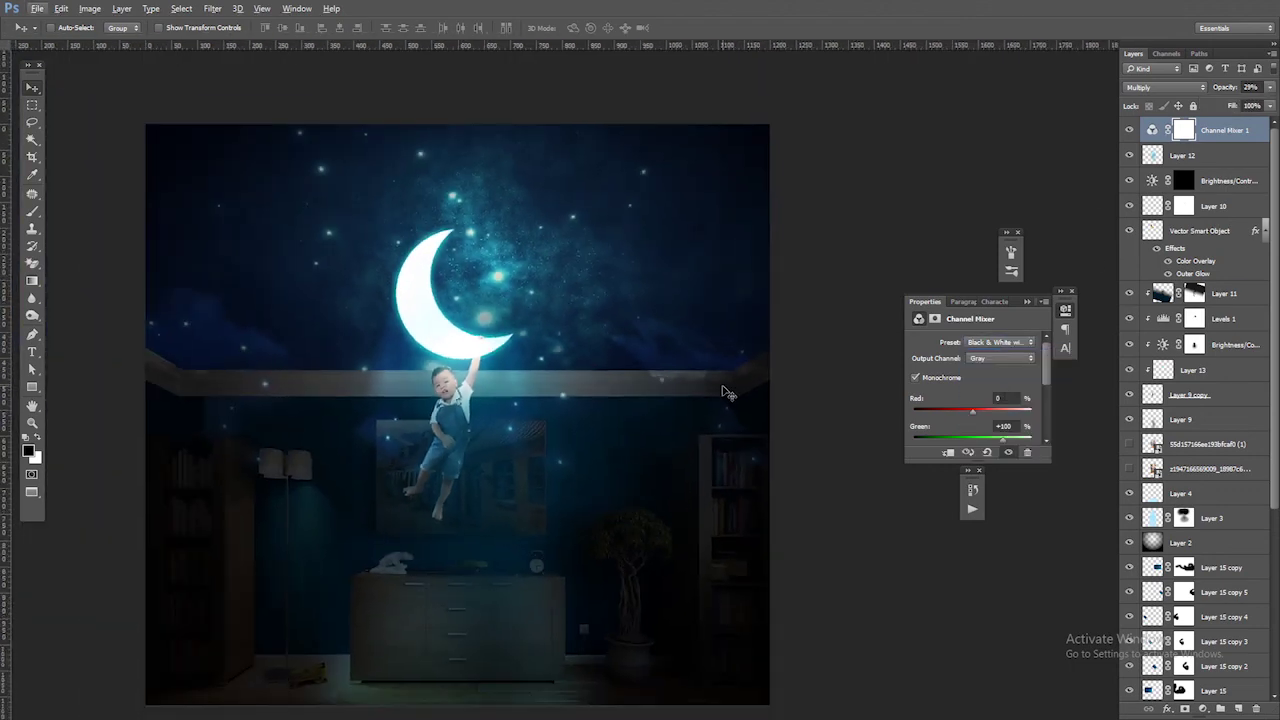
click(1213, 545)
drag(1213, 548, 1215, 131)
key(ctrl+z)
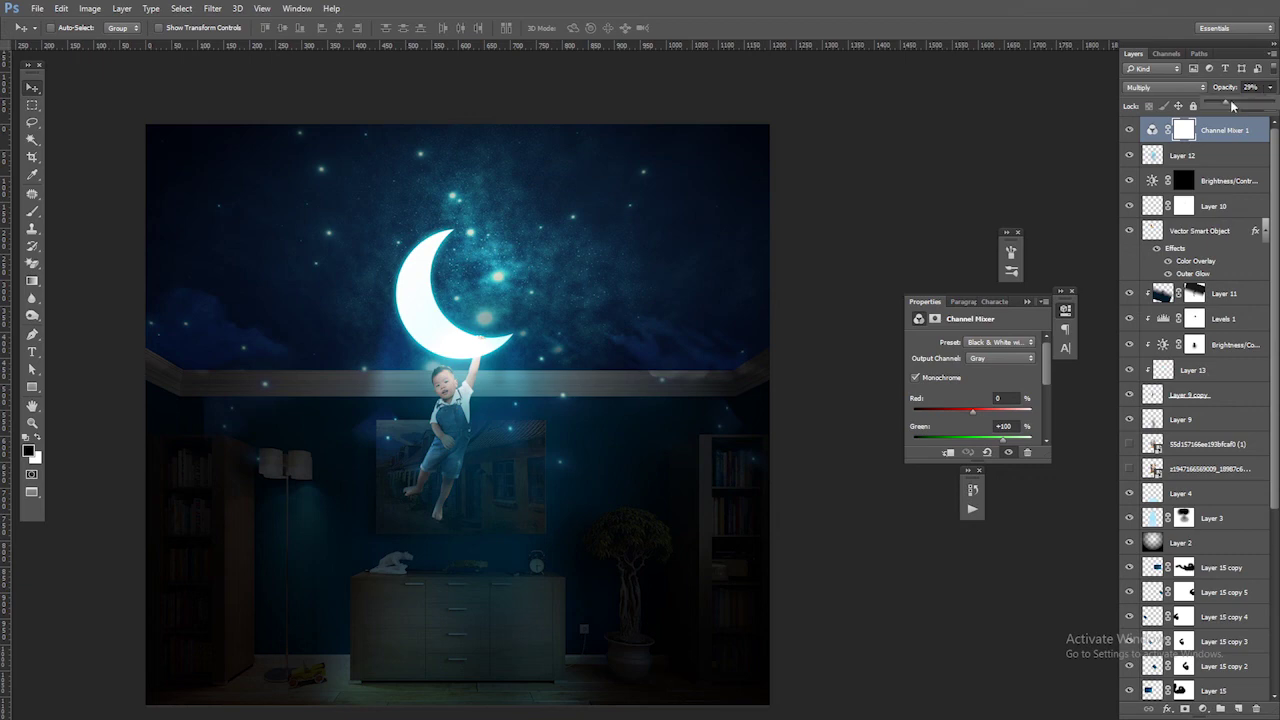
drag(1235, 104, 1230, 104)
click(1183, 130)
Step: Paint black on Channel Mixer 1's mask over the boy, then refill the mask white
key(b)
click(55, 28)
drag(441, 468, 386, 651)
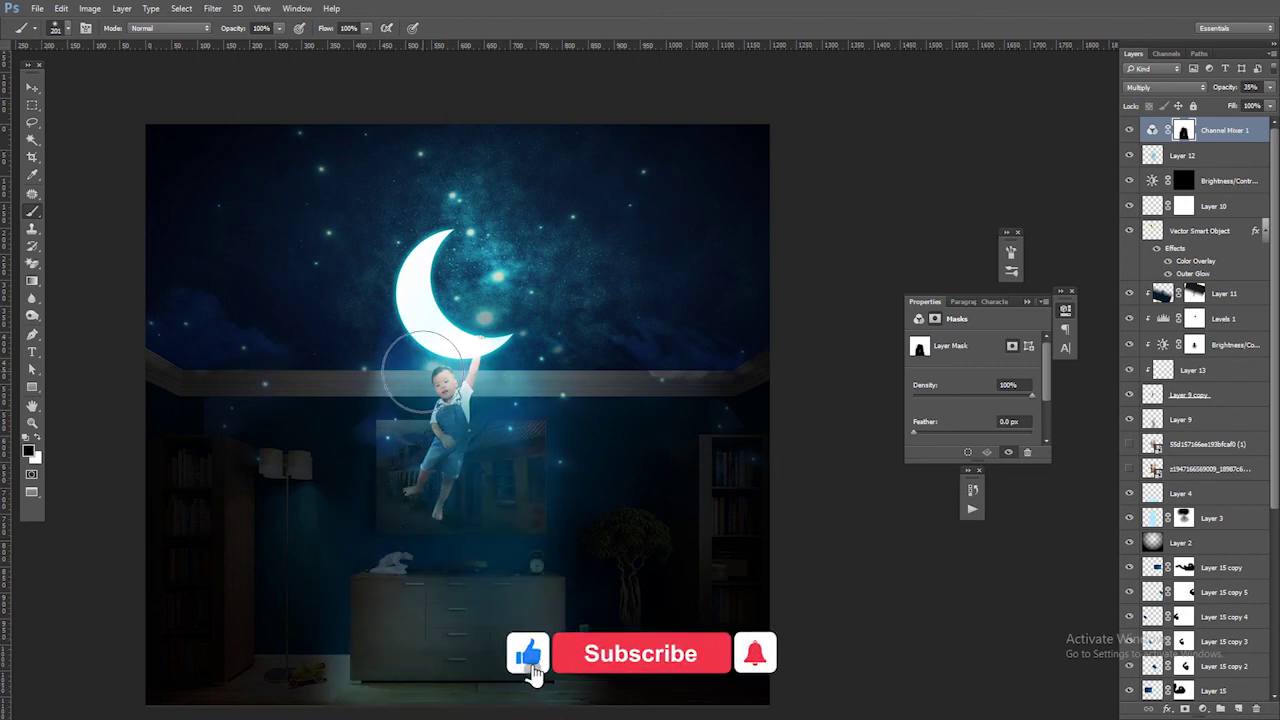
scroll(531, 686, down, 2)
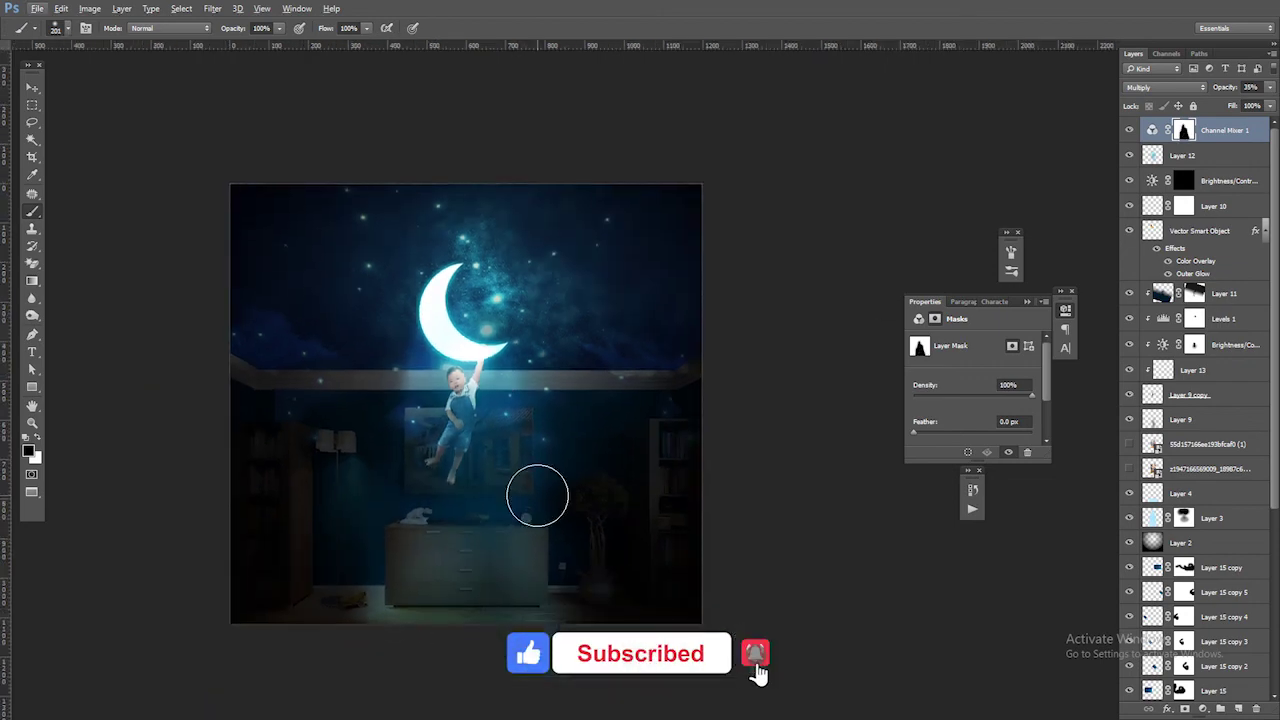
scroll(537, 494, up, 1)
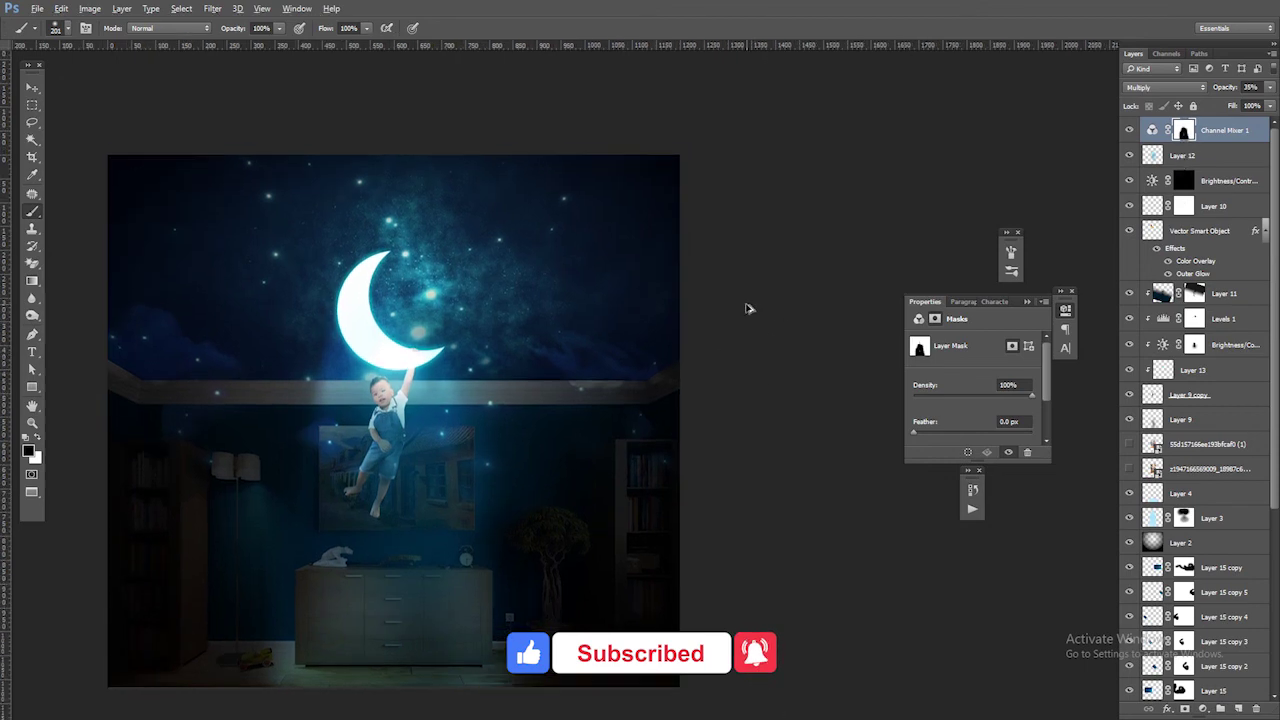
key(ctrl+BackSpace)
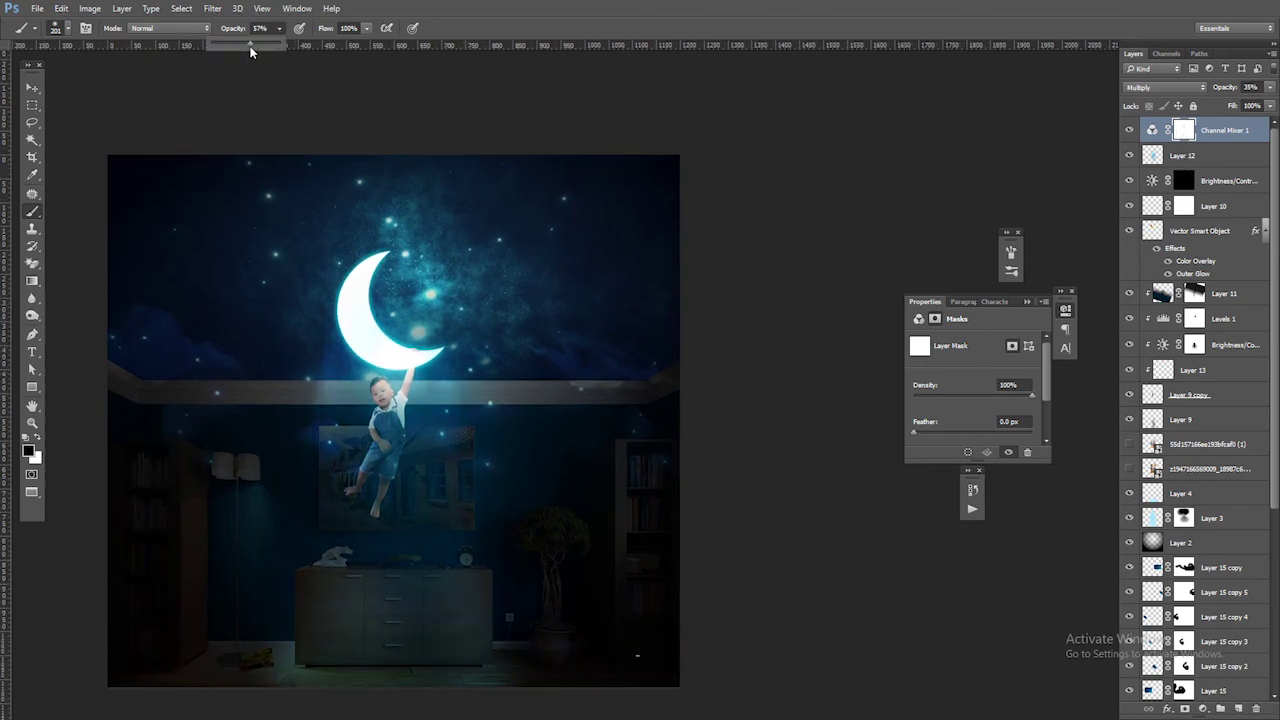